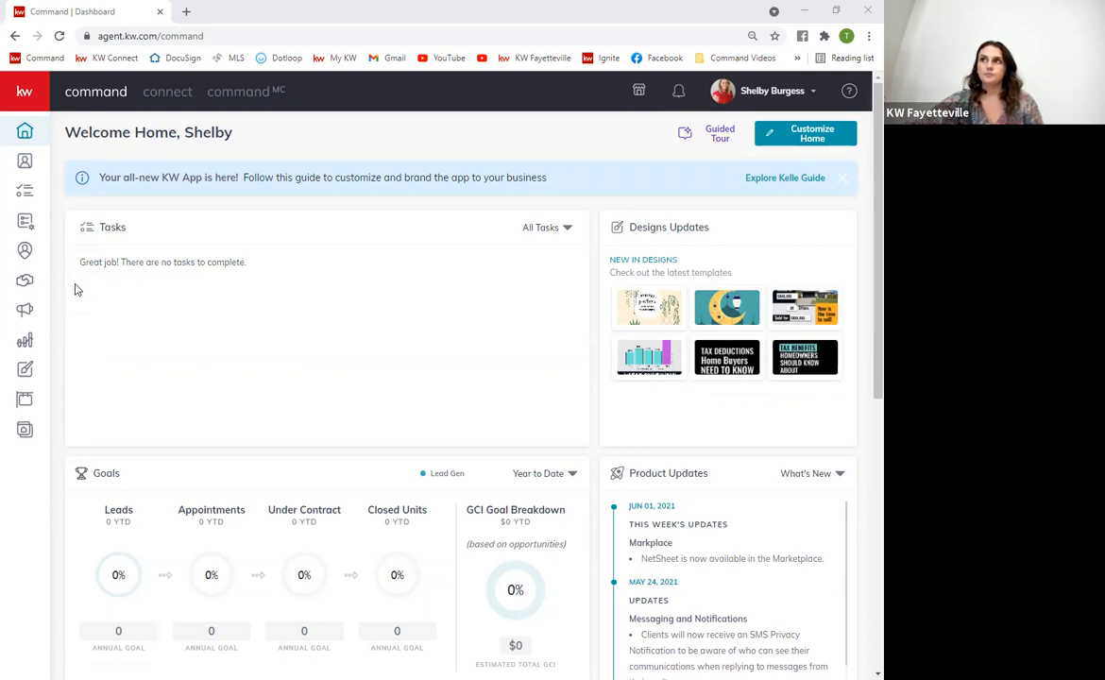
Open the Contacts list of 405 contacts and bring up the Add Contact form
click(26, 164)
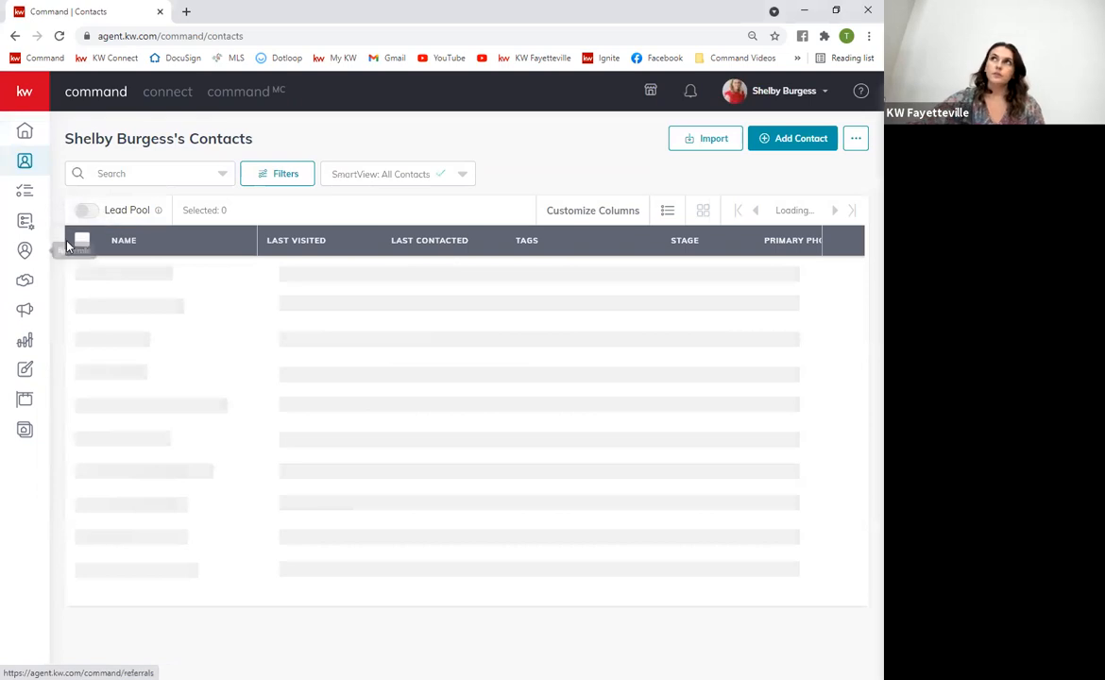
click(786, 140)
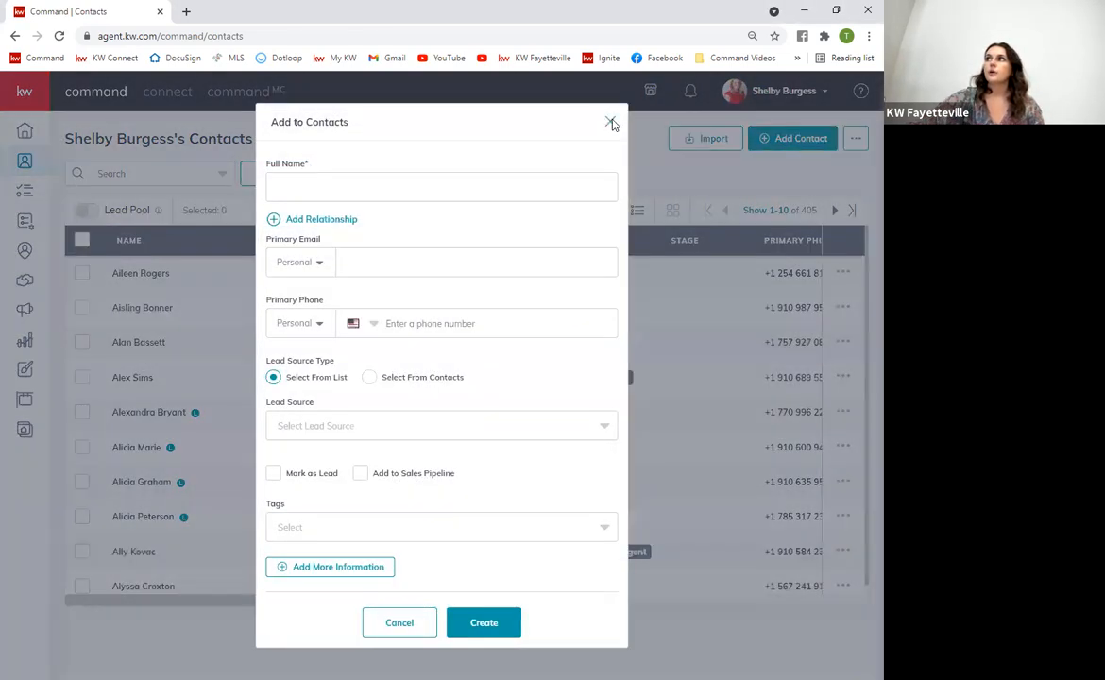
Create a new buyer contact with the buyer's full name and personal e-mail address
click(610, 122)
click(784, 143)
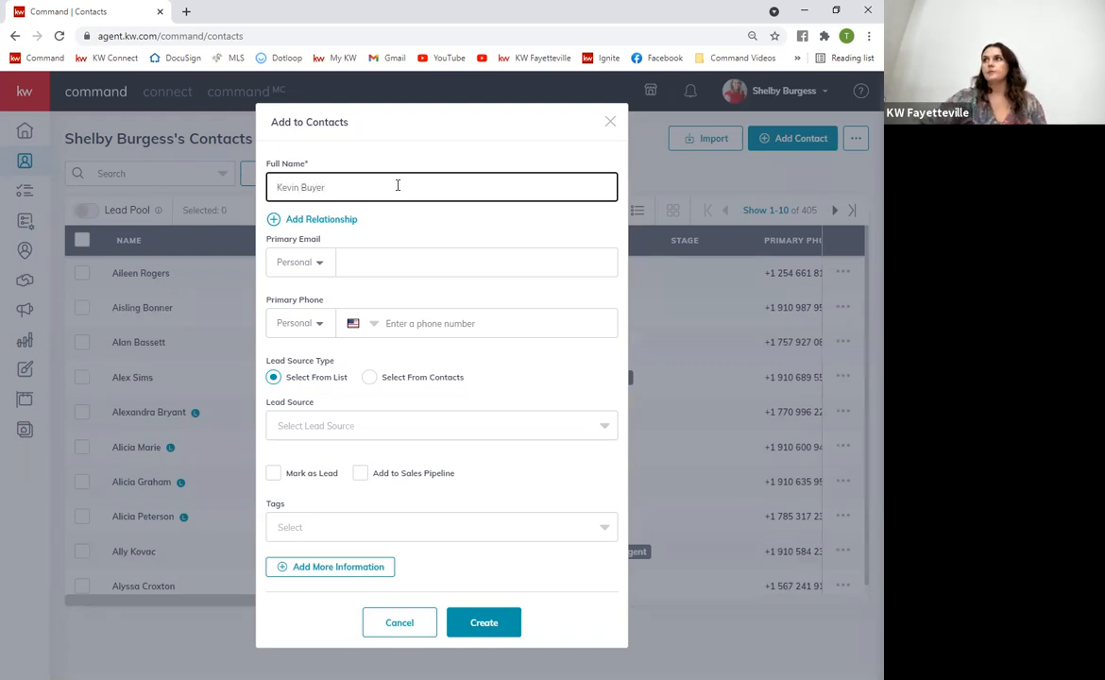
click(374, 249)
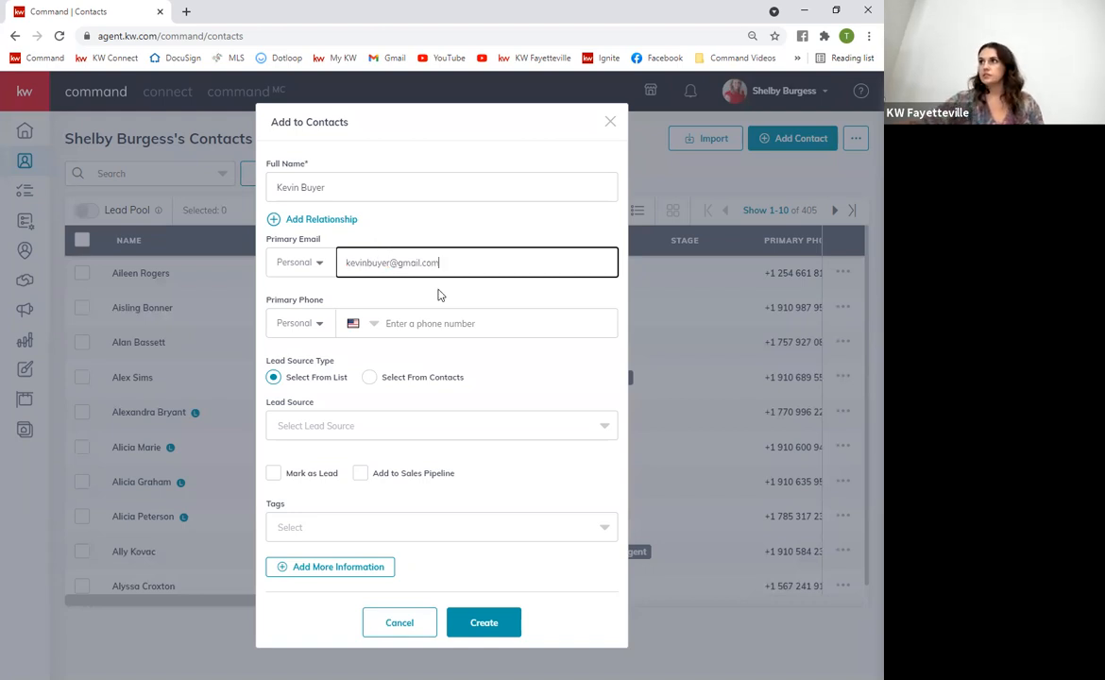
click(395, 324)
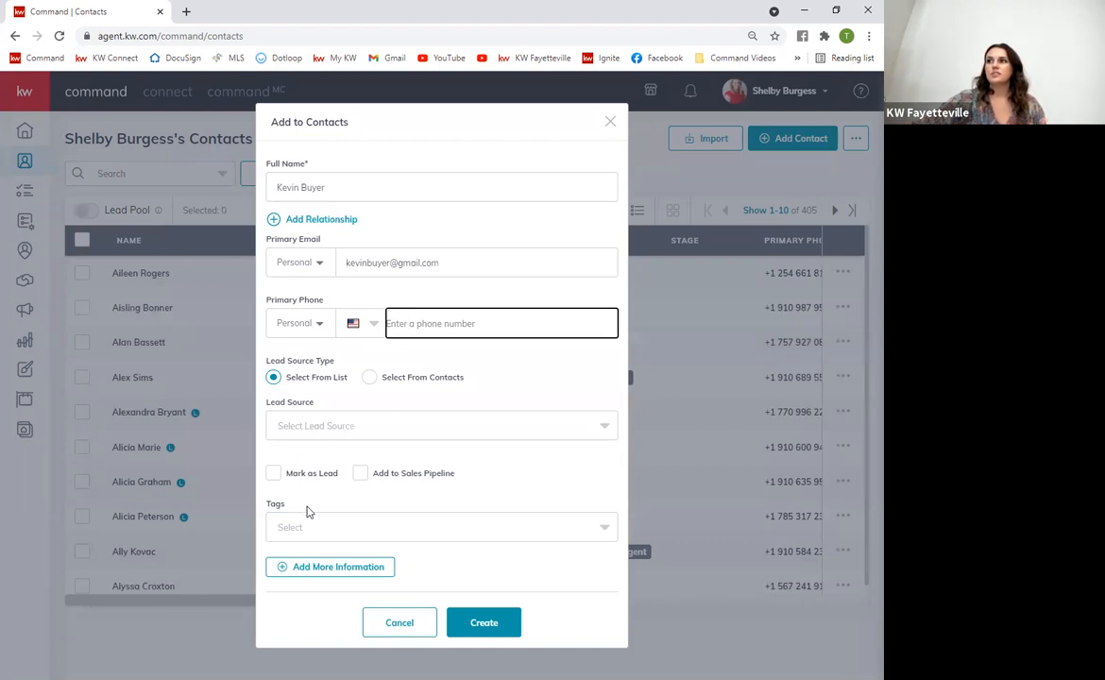
click(321, 572)
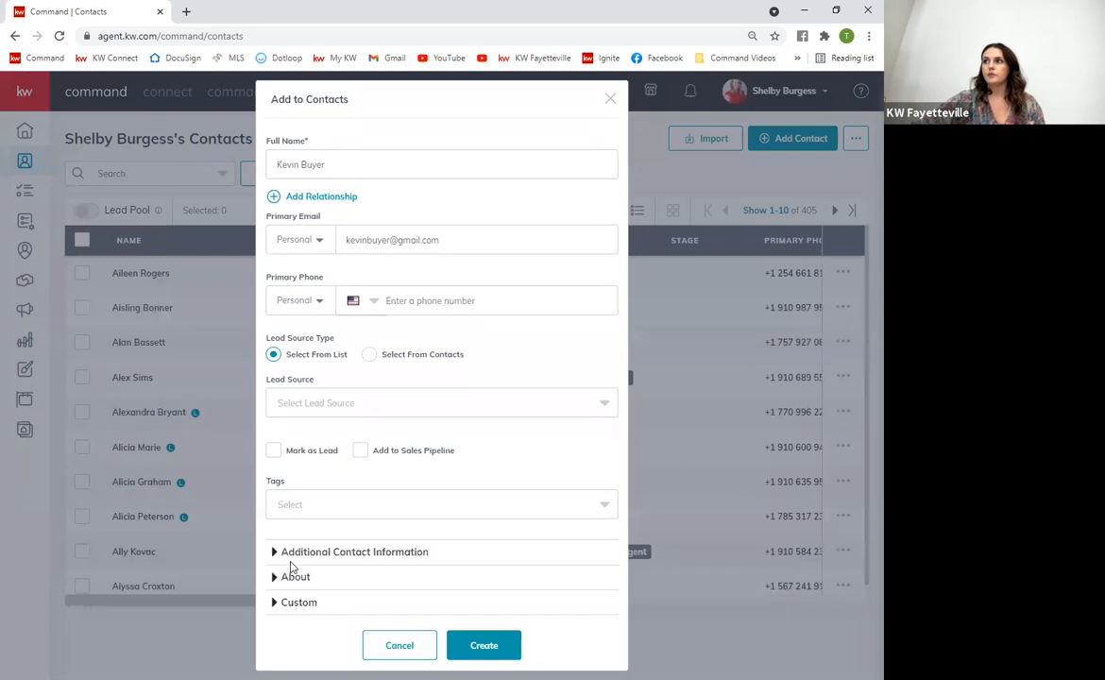
click(321, 551)
scroll(331, 548, down, 4)
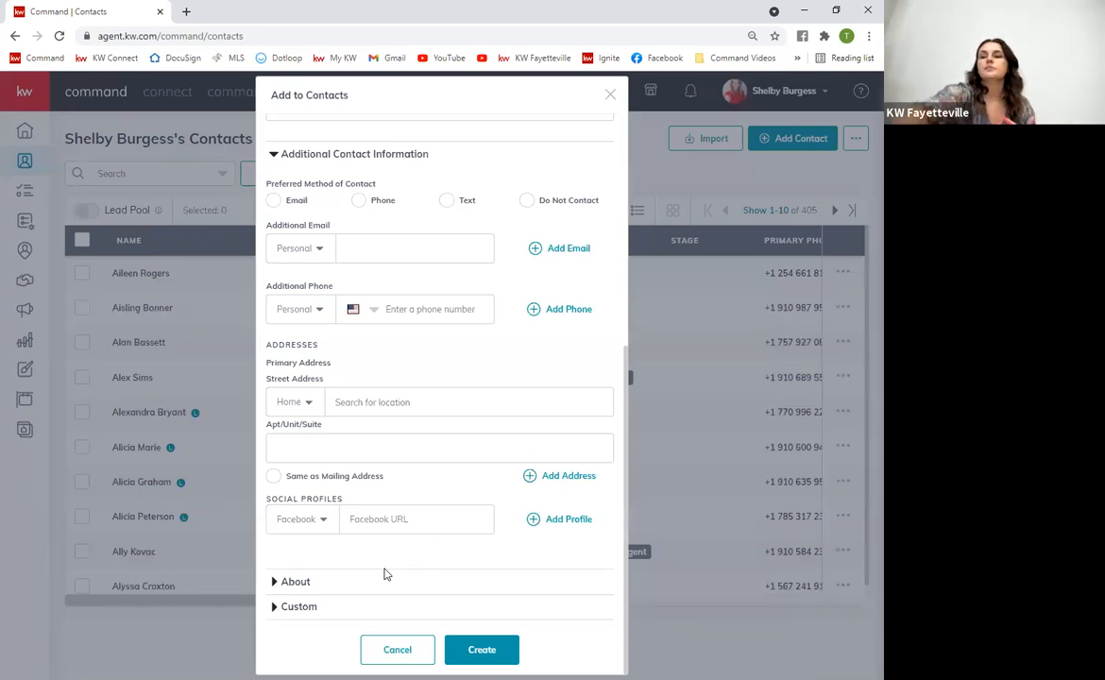
click(468, 650)
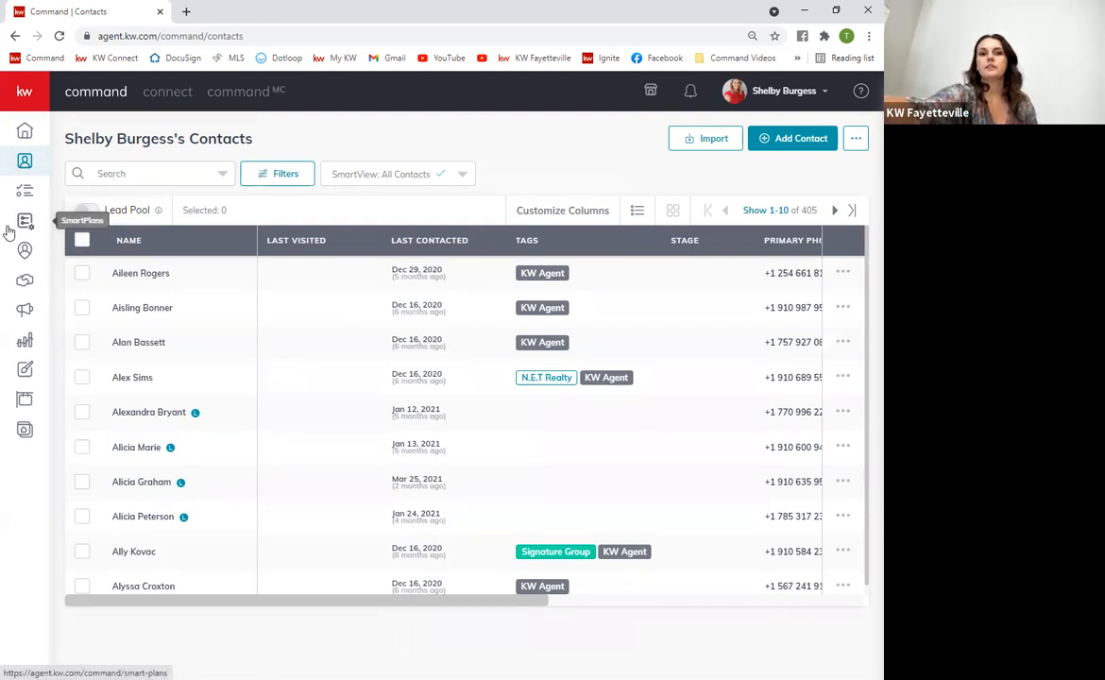
Search contacts for the seller by name, select that contact, and open the bulk actions list
click(113, 175)
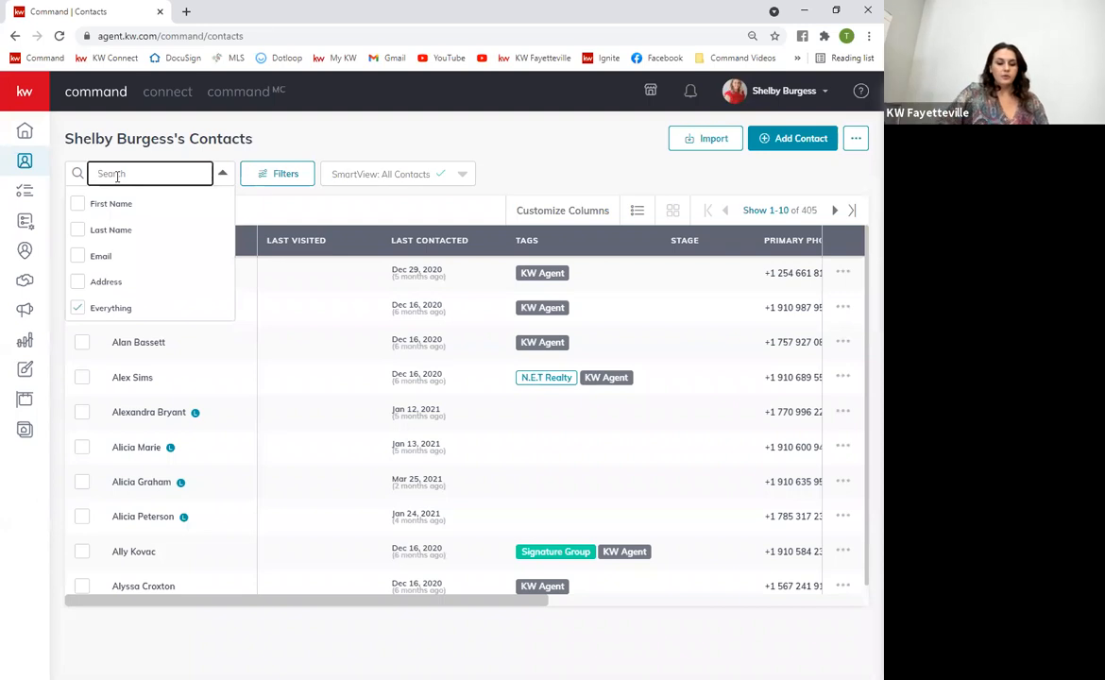
text(kevin seller)
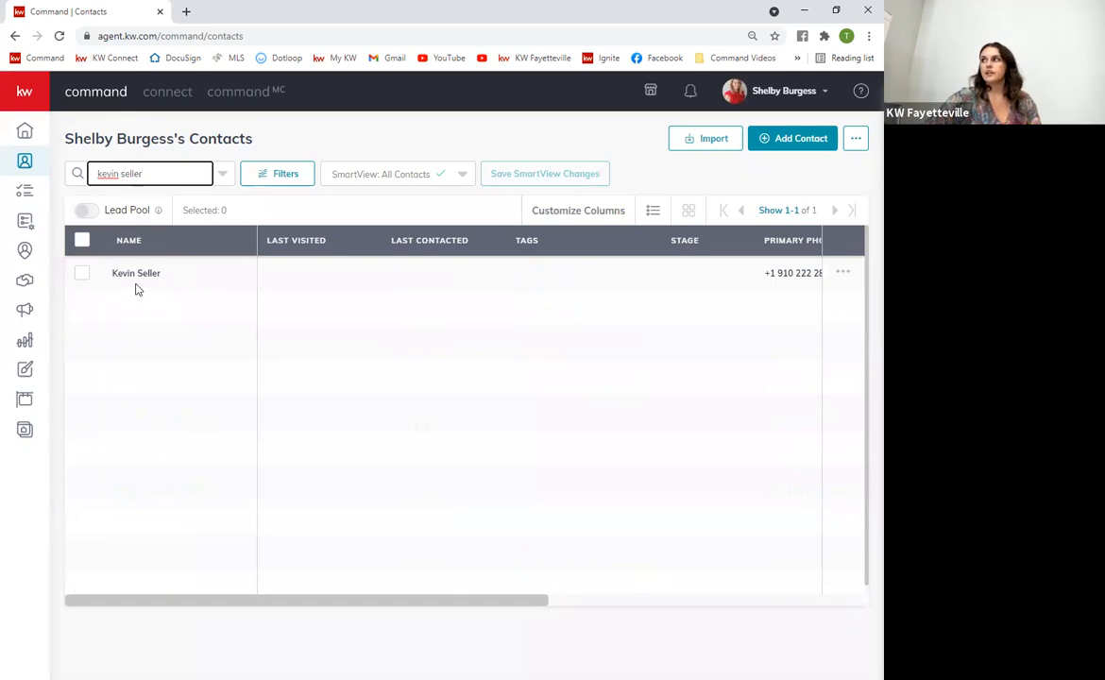
click(84, 280)
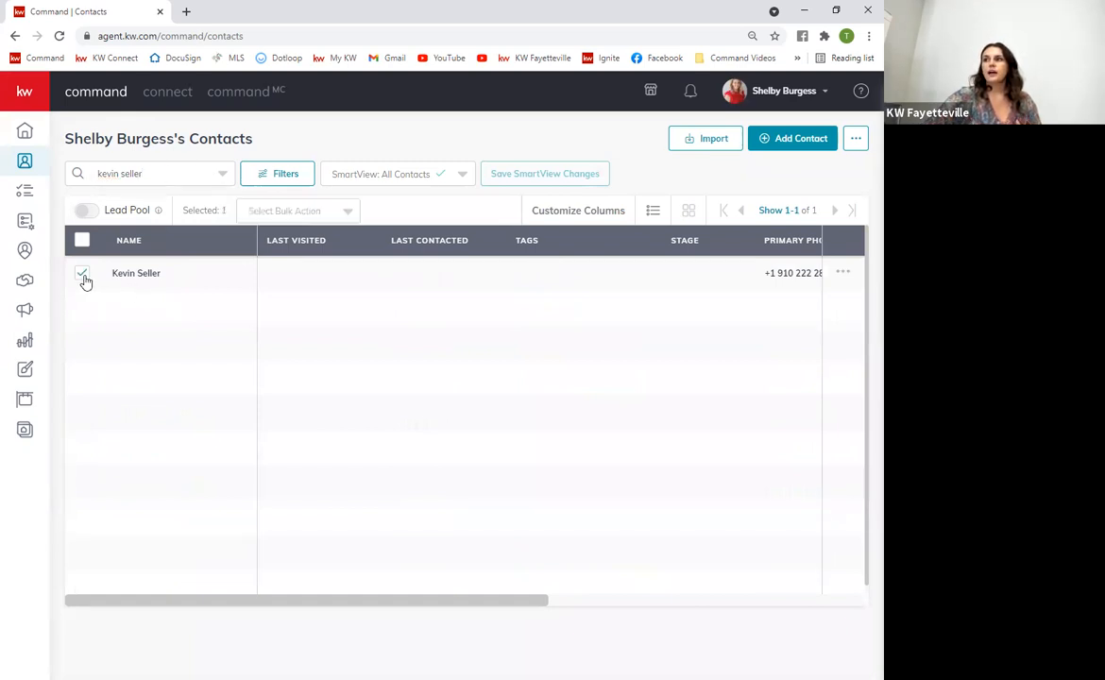
click(318, 211)
scroll(288, 529, down, 1)
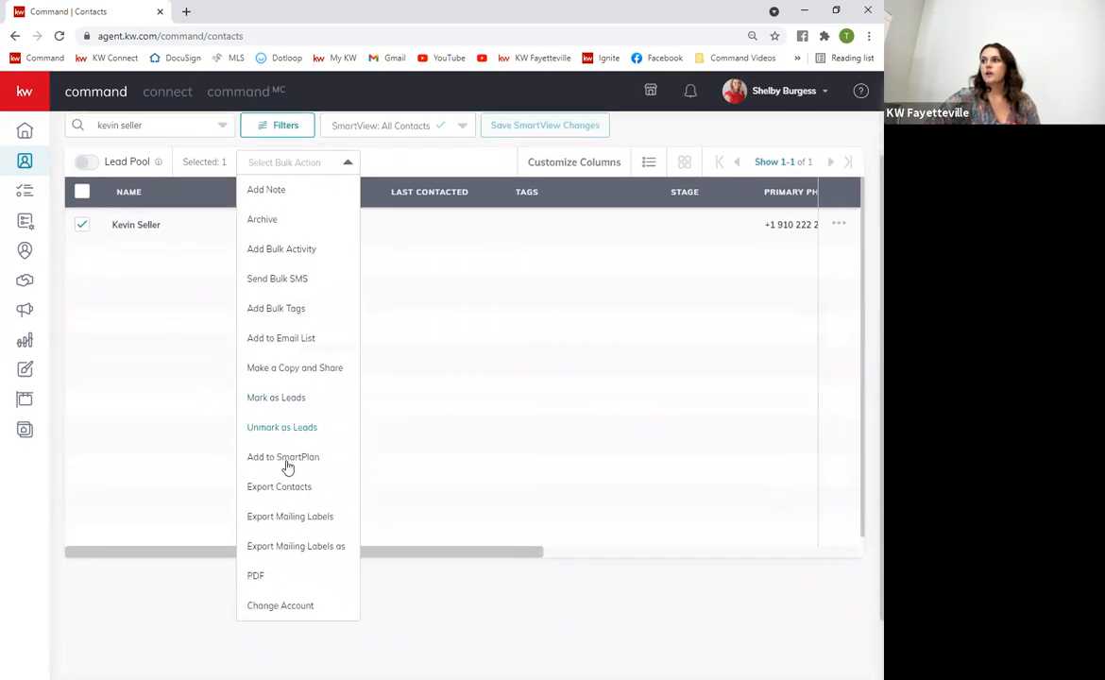
click(283, 607)
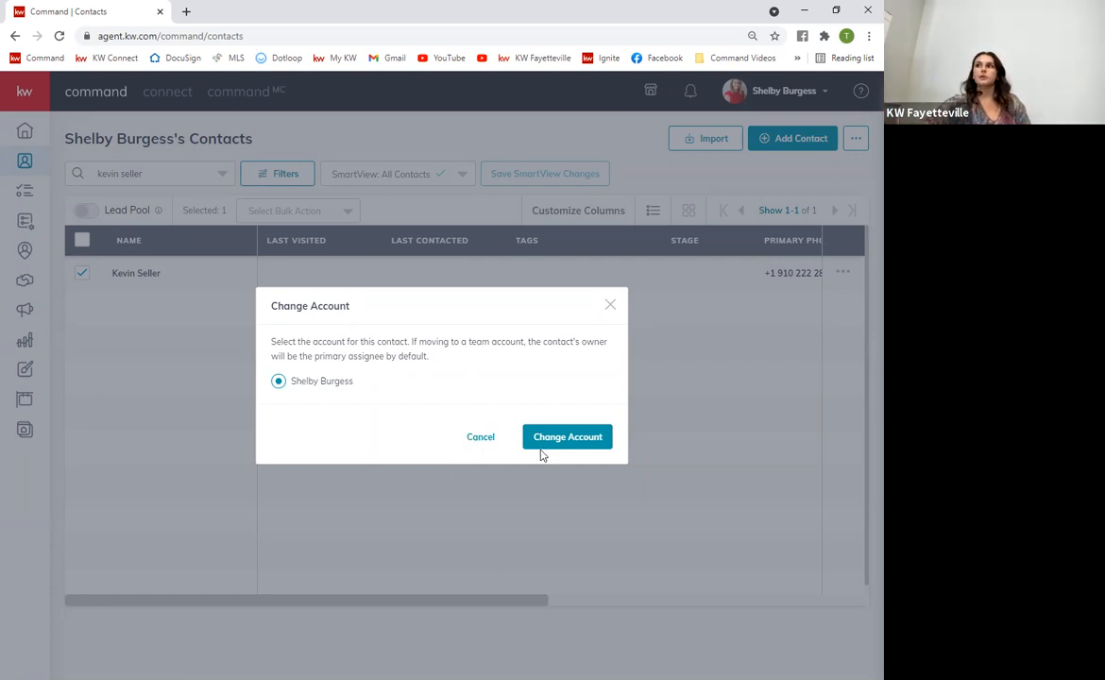
click(481, 438)
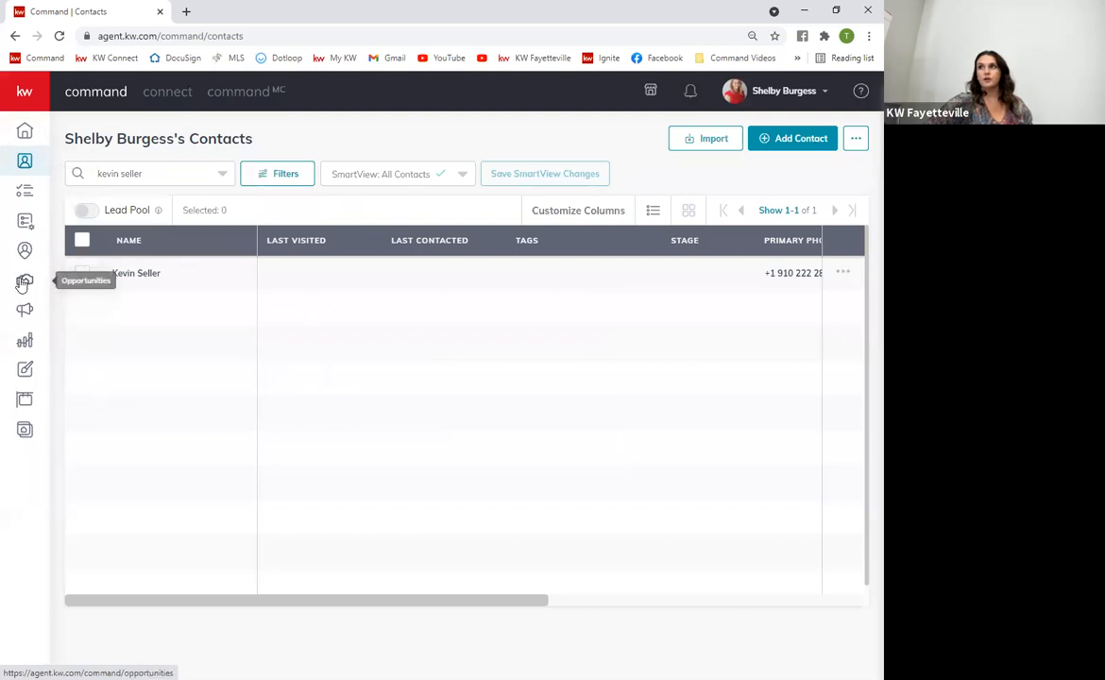
Go to the Opportunities pipeline and review the Listings, Buyers and Leases totals
click(24, 91)
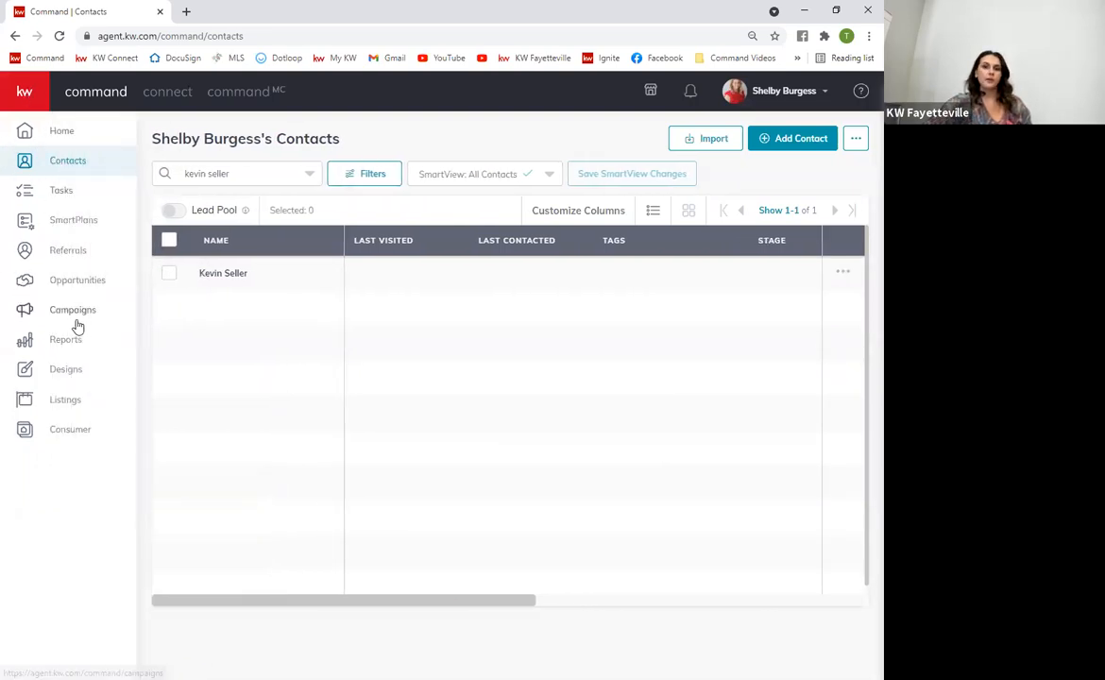
click(101, 288)
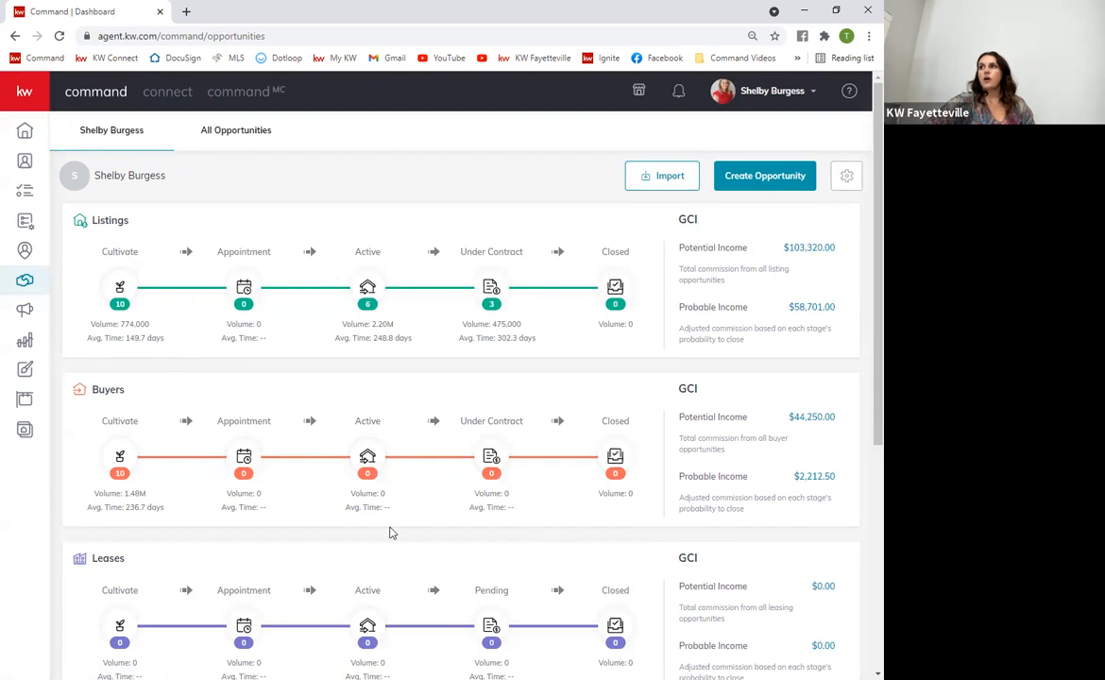
scroll(338, 471, down, 4)
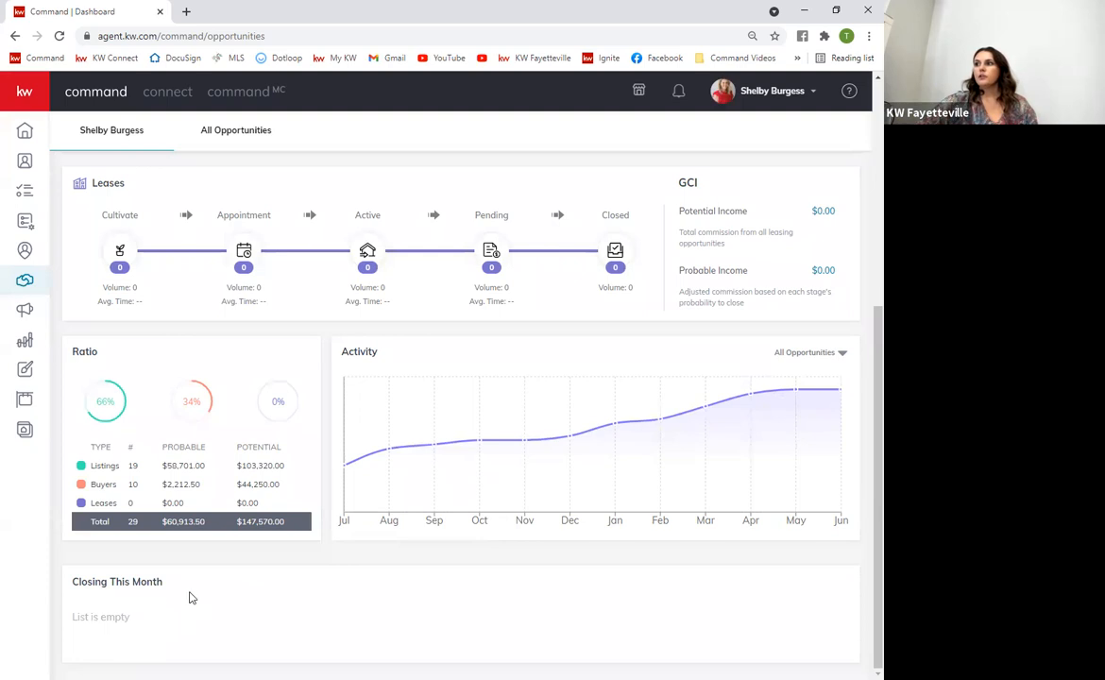
scroll(215, 628, up, 5)
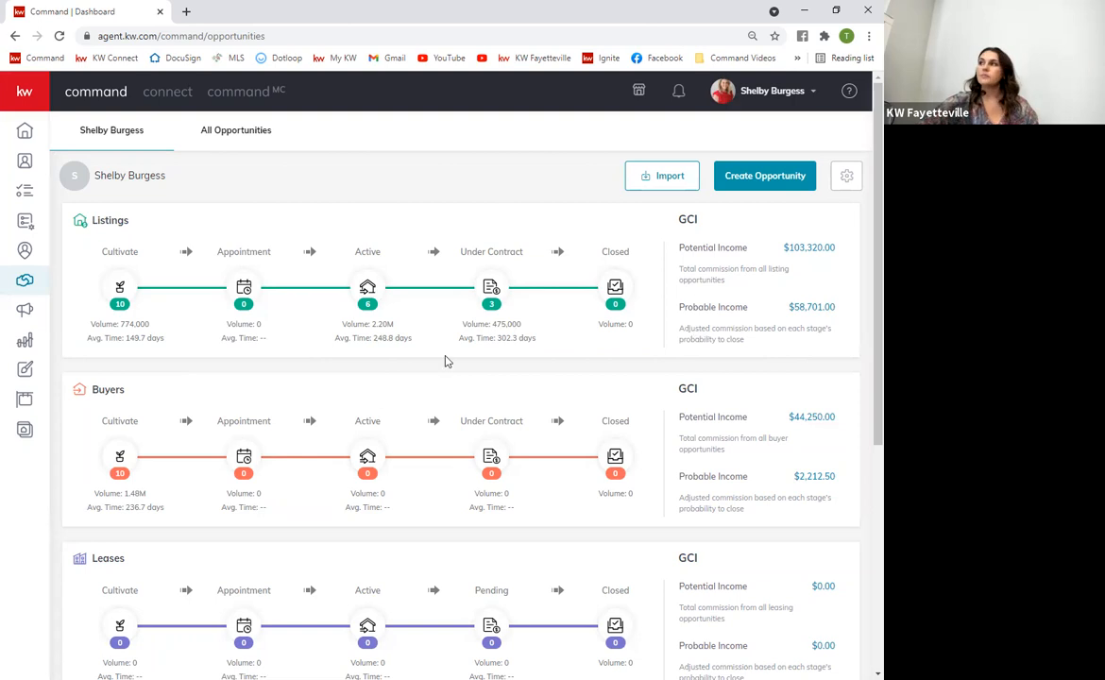
click(848, 180)
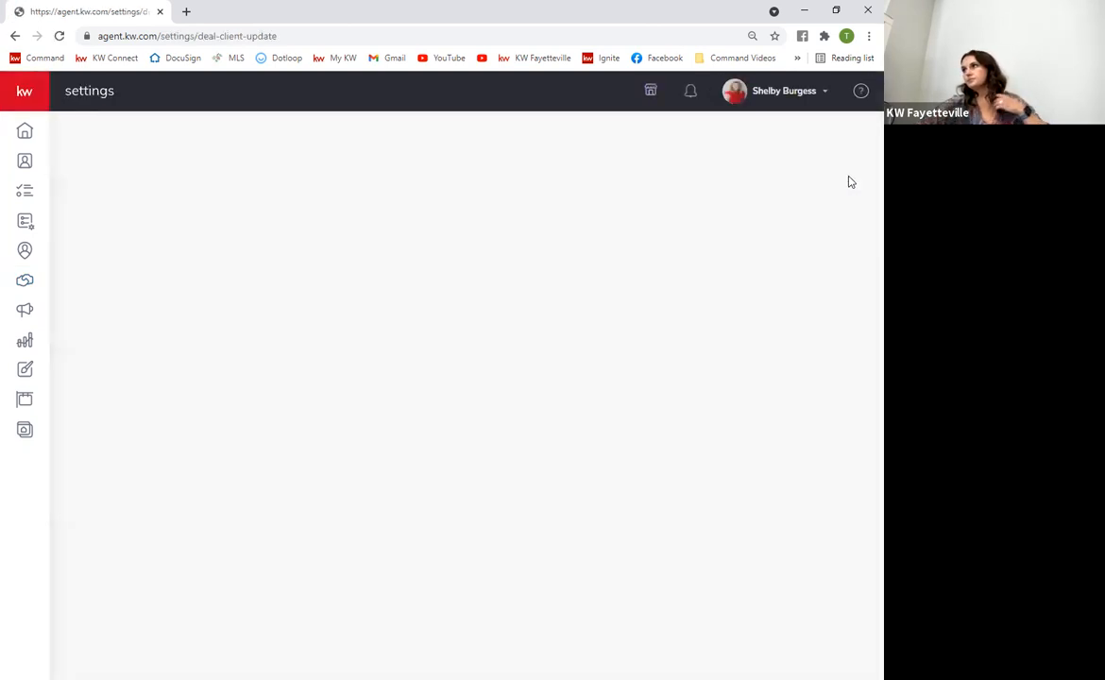
click(16, 36)
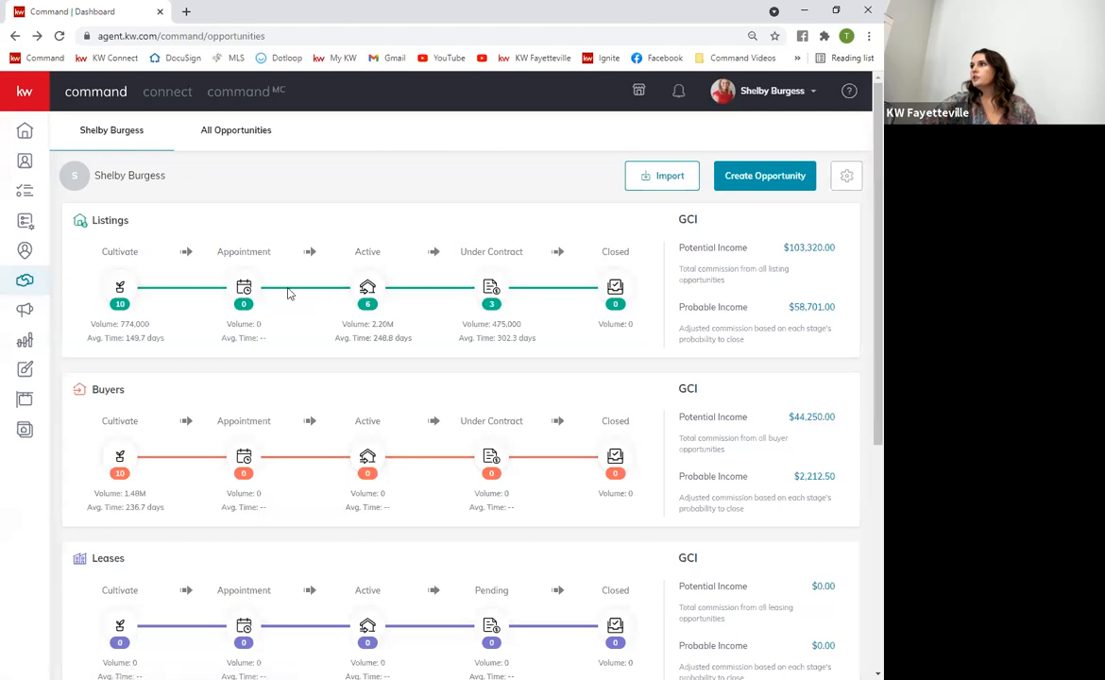
Inspect the Listings Active and Cultivate boards and their stage editors
click(338, 274)
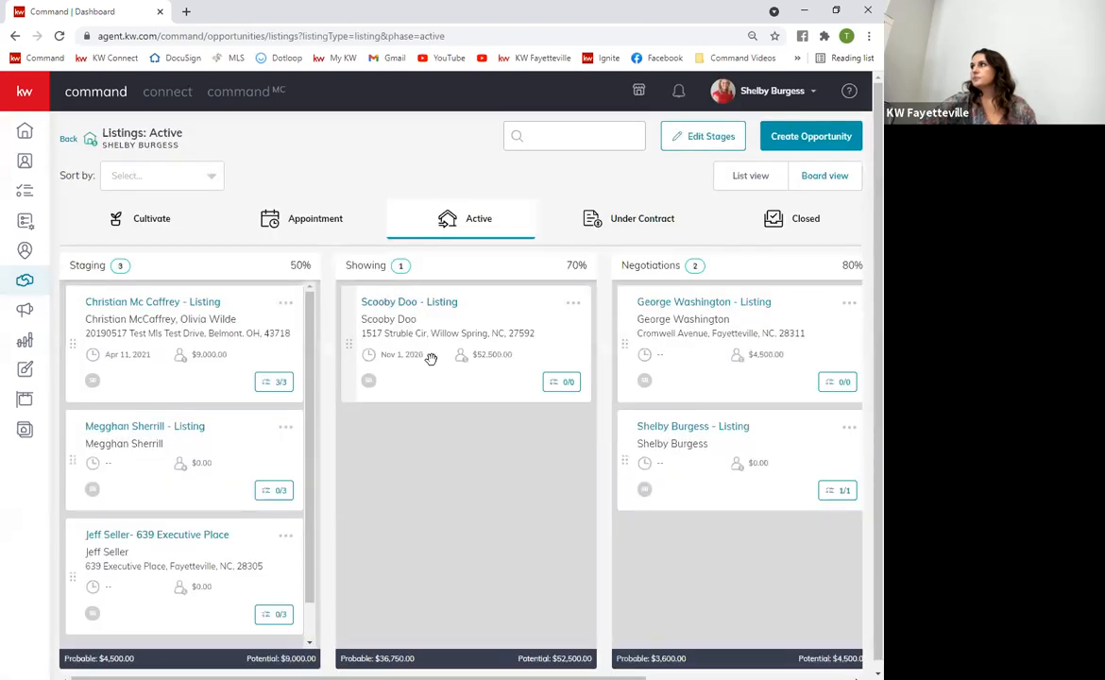
click(701, 140)
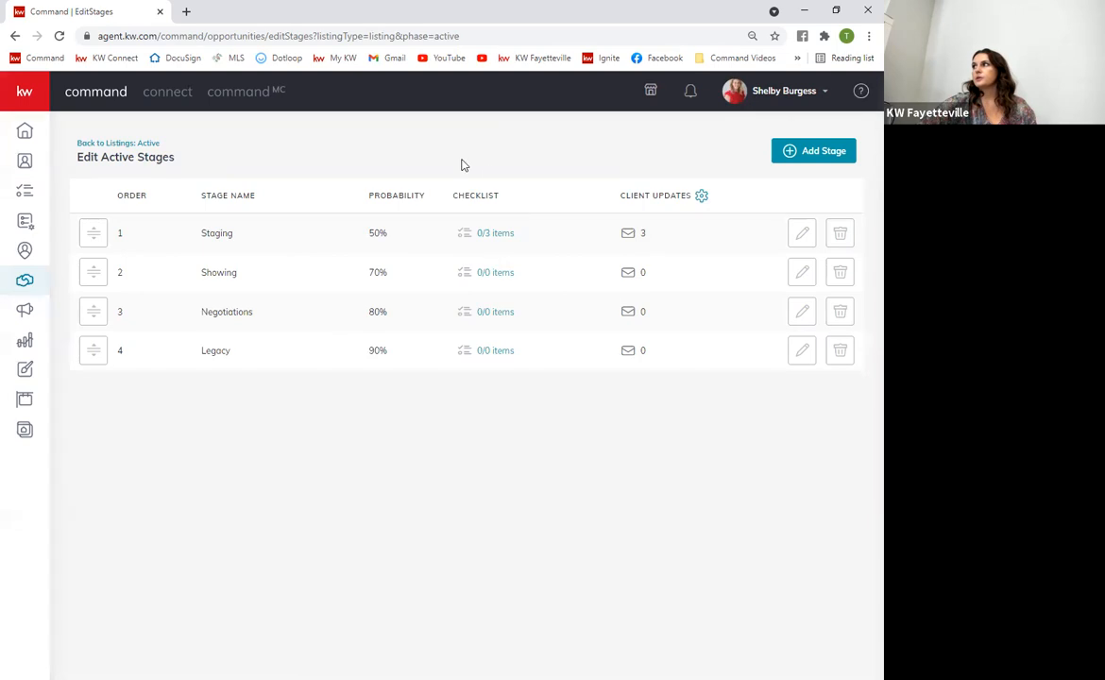
click(91, 142)
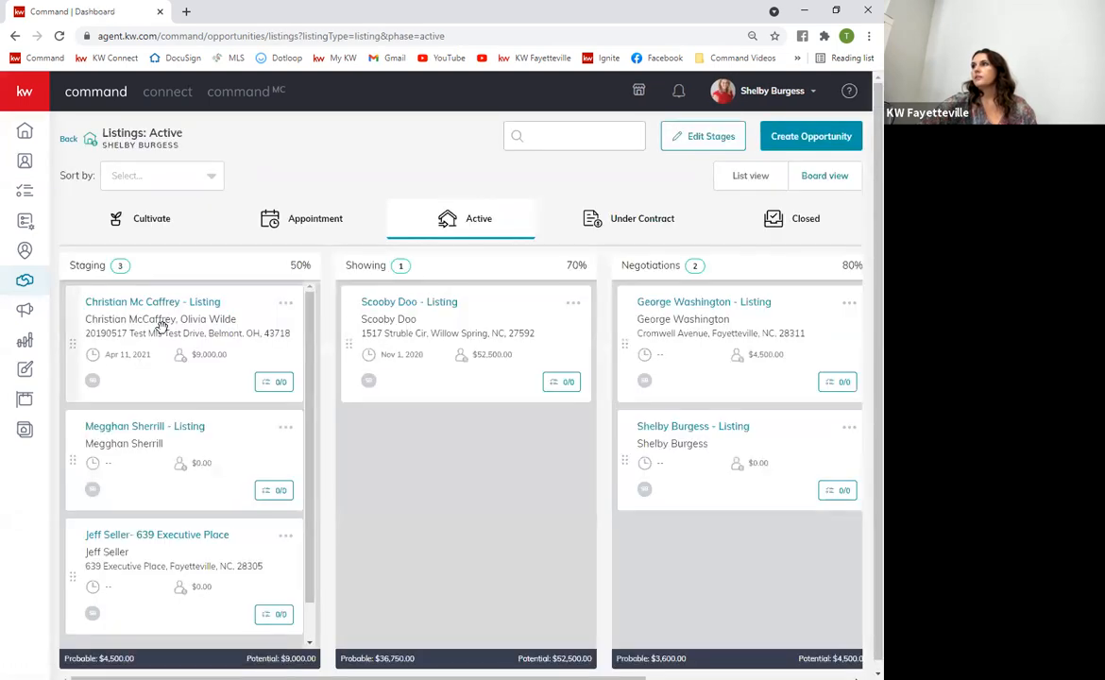
click(156, 223)
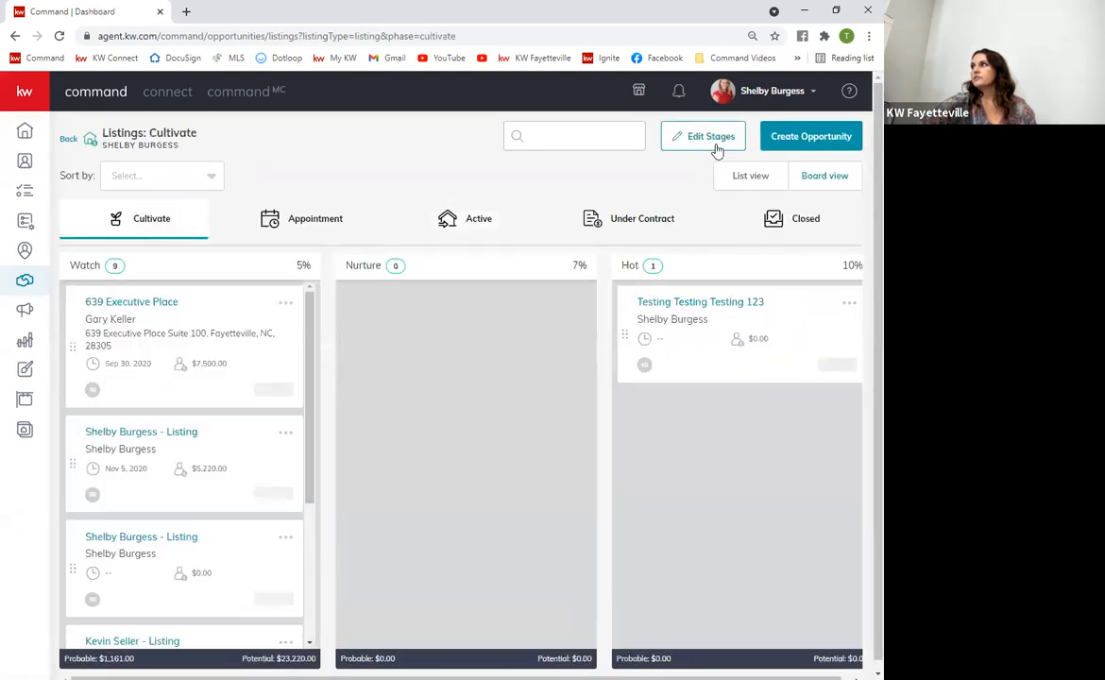
click(699, 136)
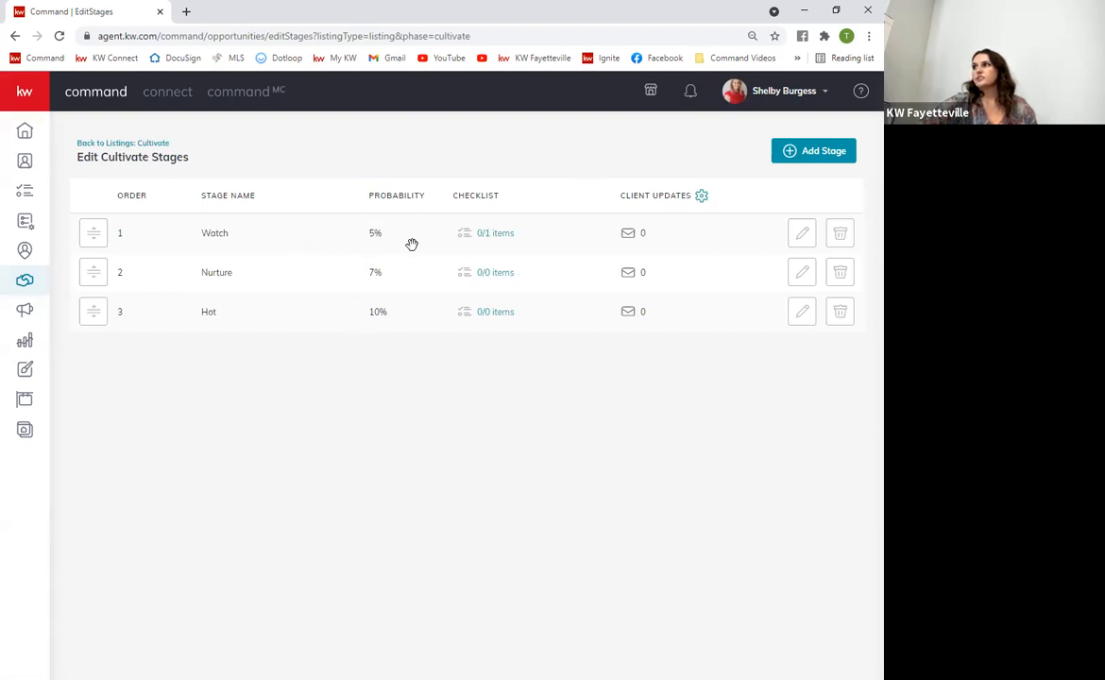
click(111, 147)
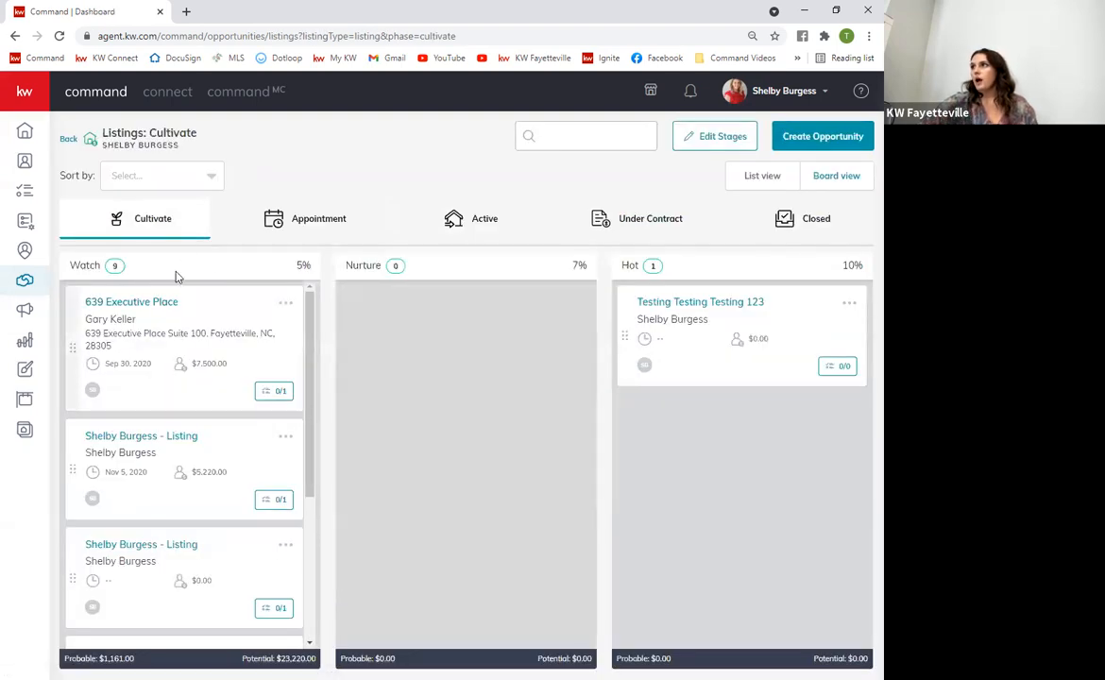
click(699, 136)
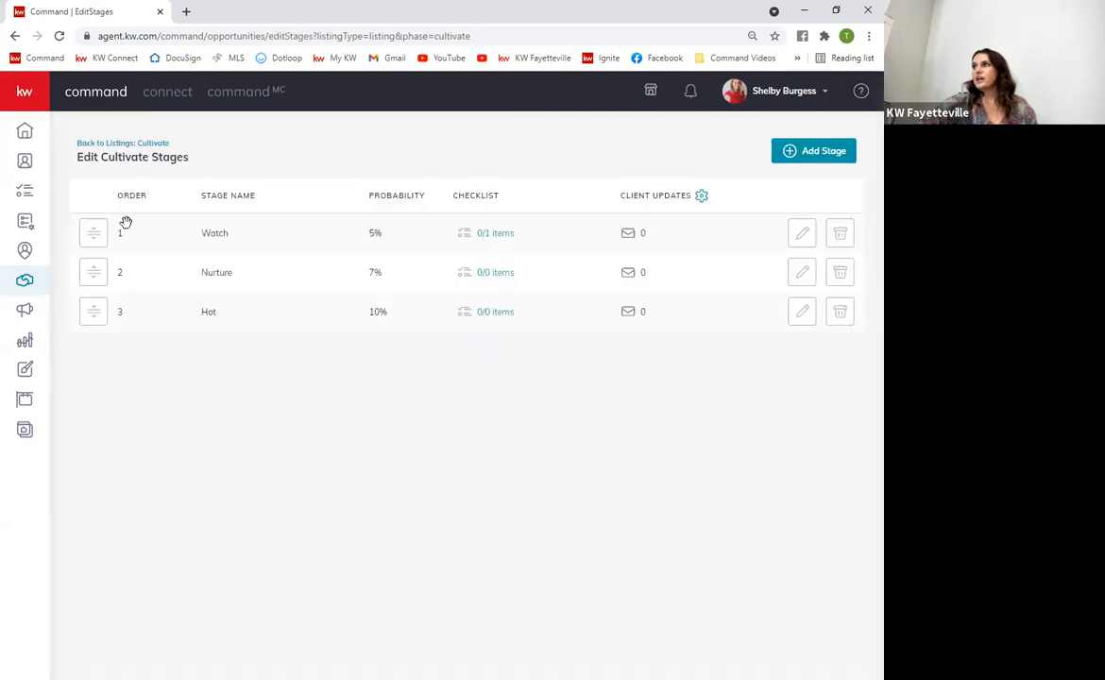
click(106, 143)
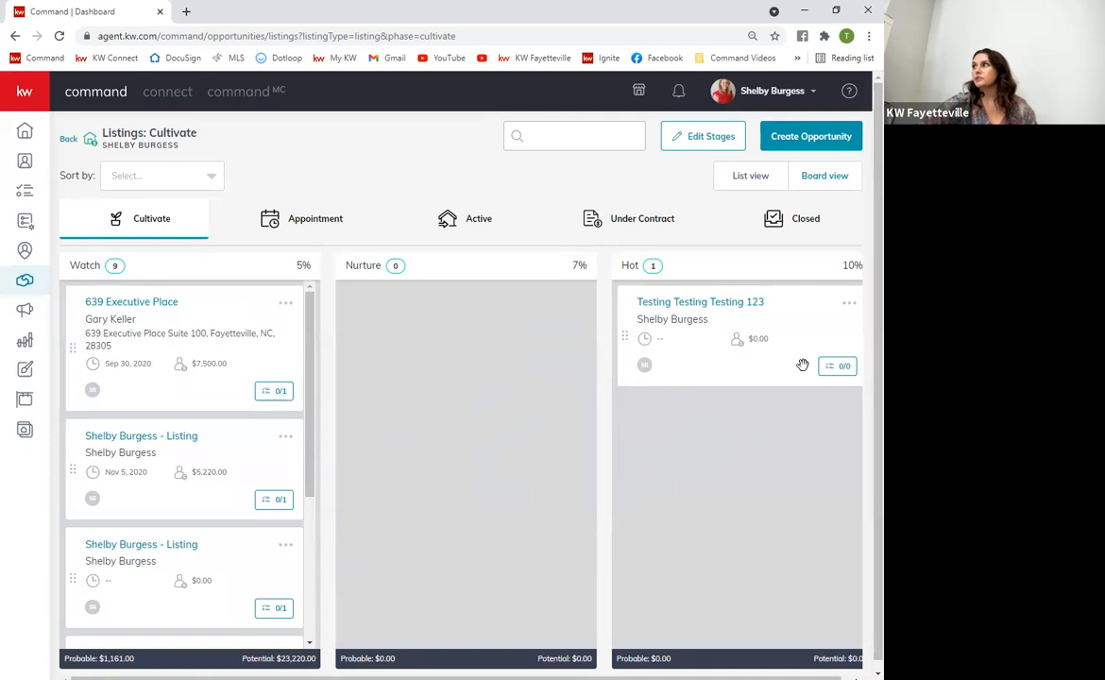
Browse the Appointment, Active and Under Contract listing phases, then return to the Opportunities overview
click(308, 219)
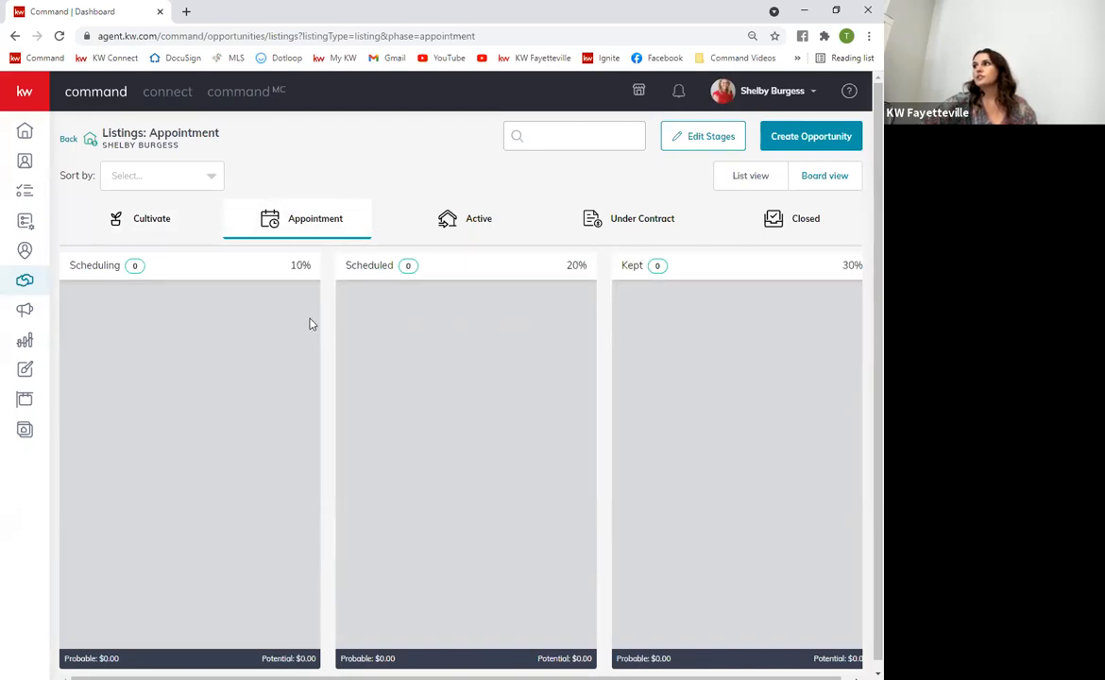
click(464, 217)
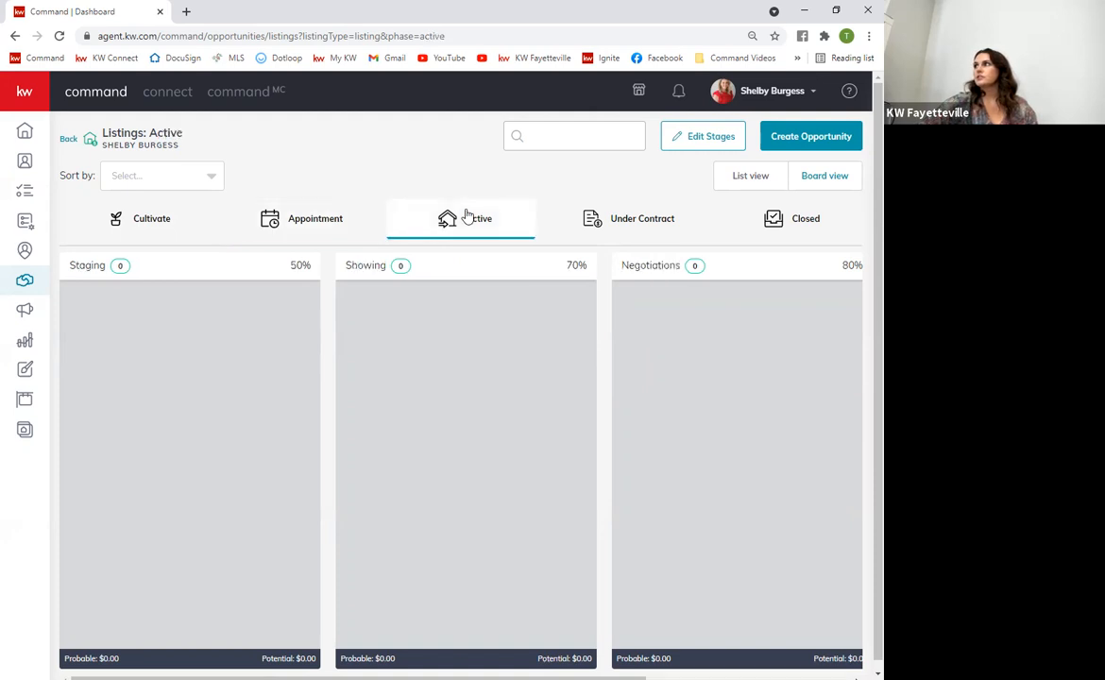
click(660, 226)
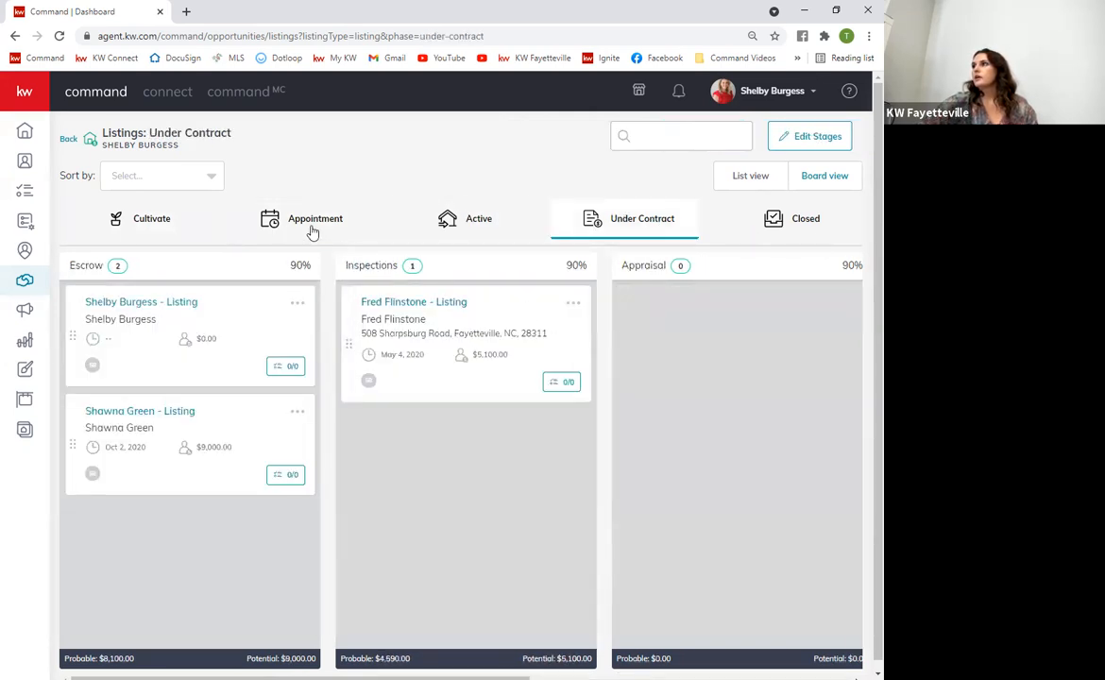
click(281, 225)
click(68, 138)
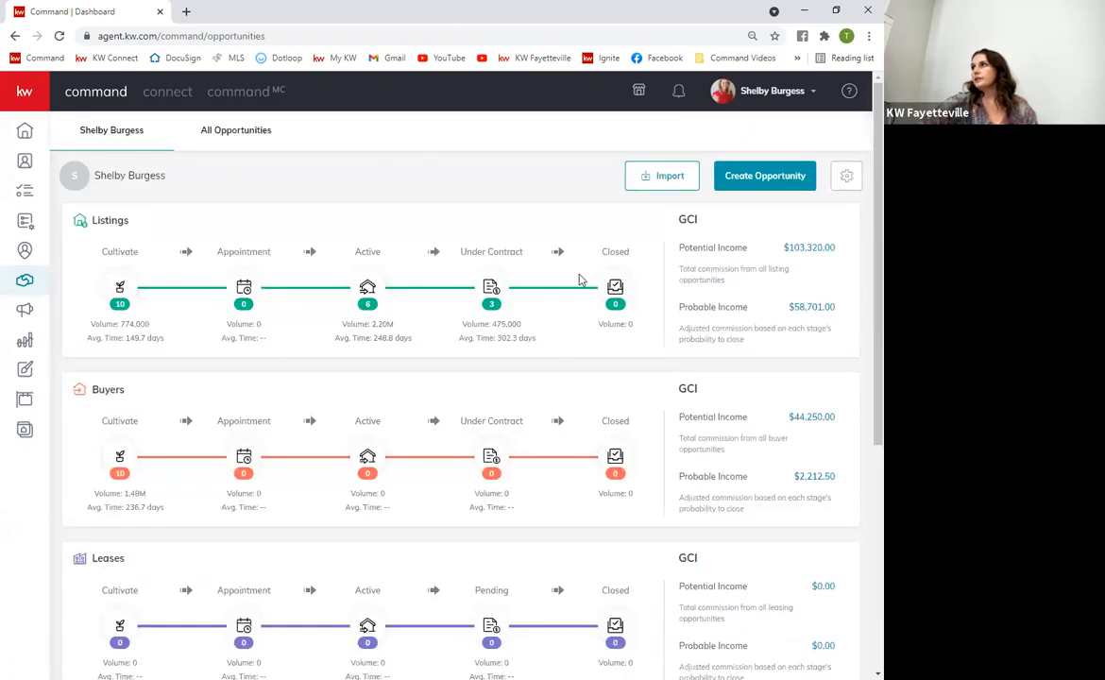
Start a new opportunity with market center Fayetteville, NC and type Buyer
click(750, 180)
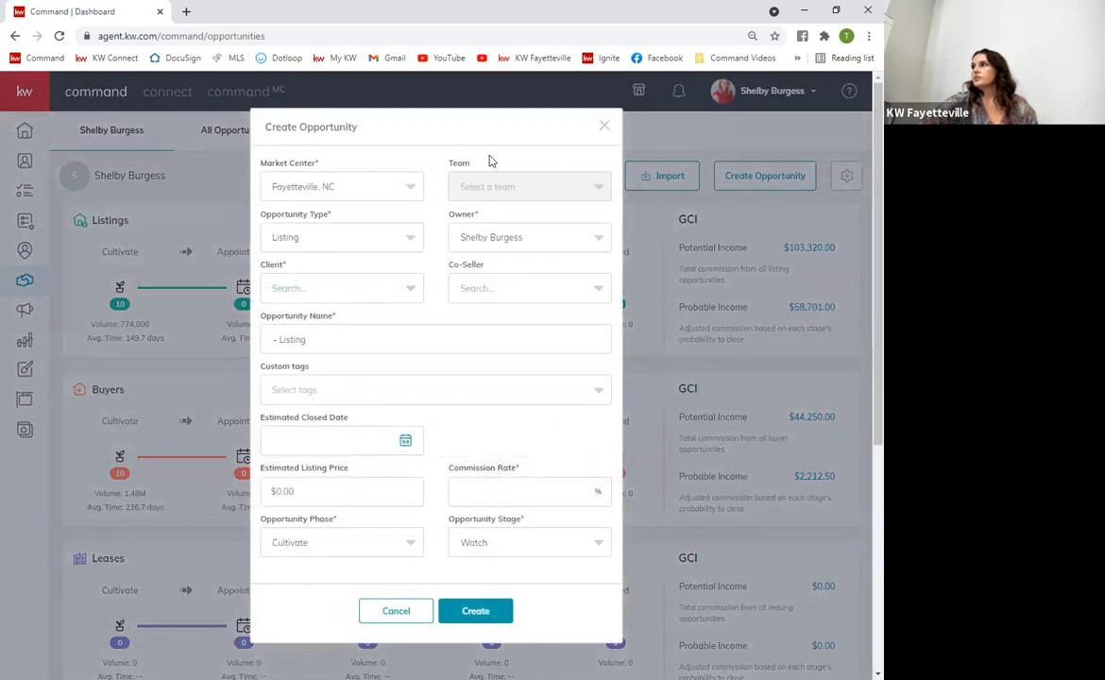
click(350, 187)
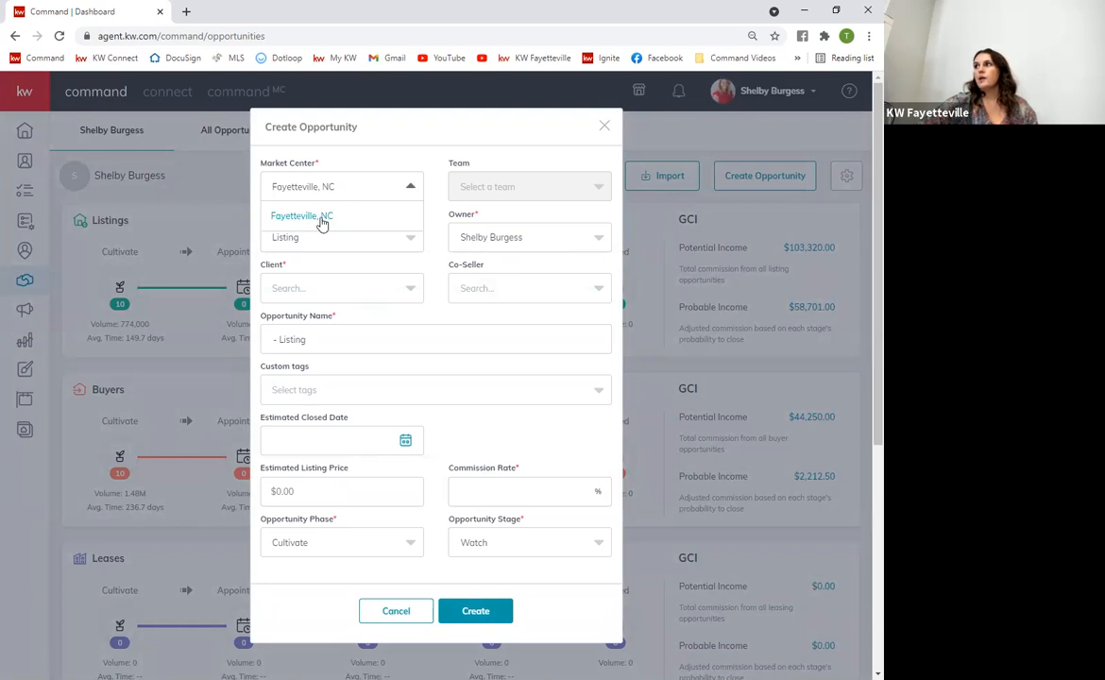
click(322, 221)
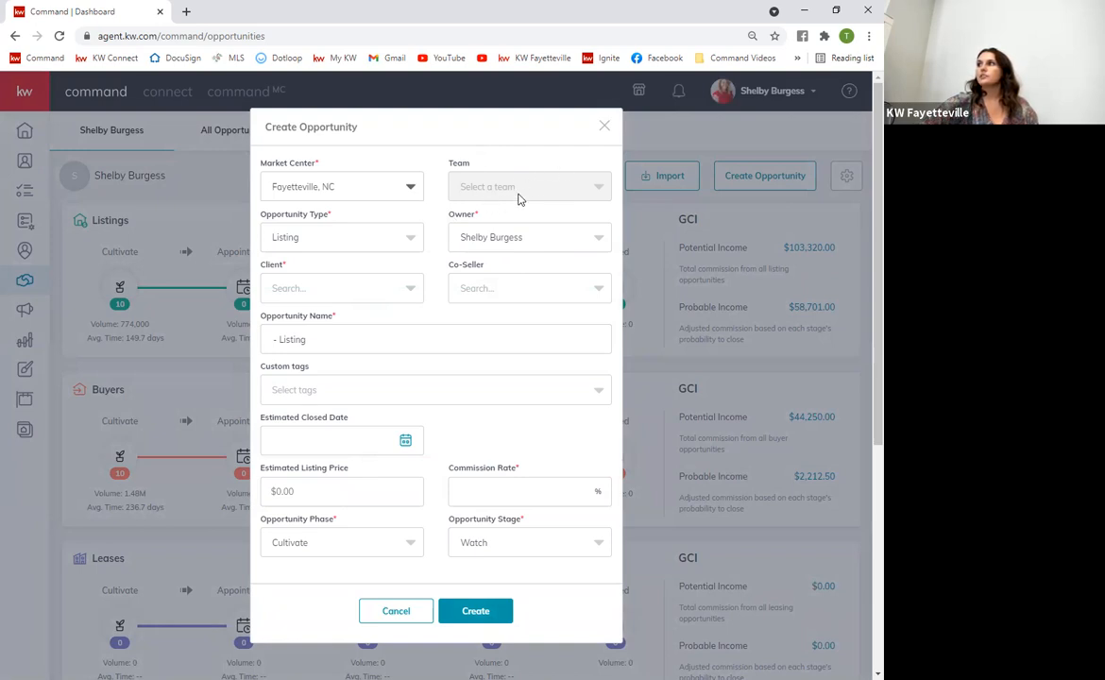
click(380, 242)
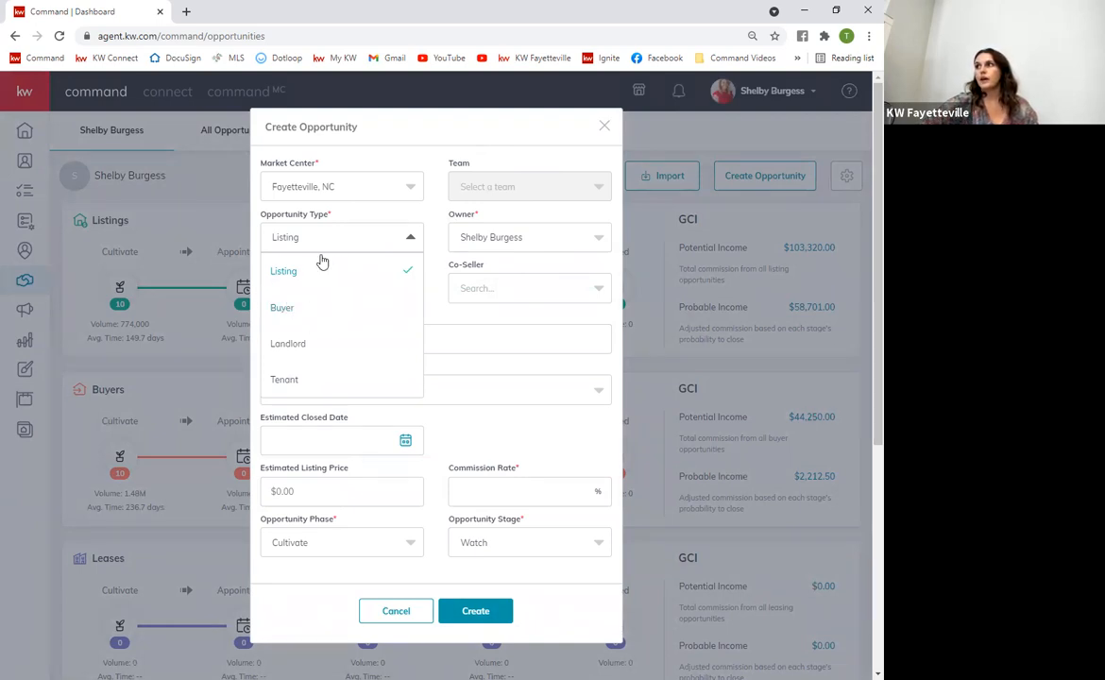
click(301, 315)
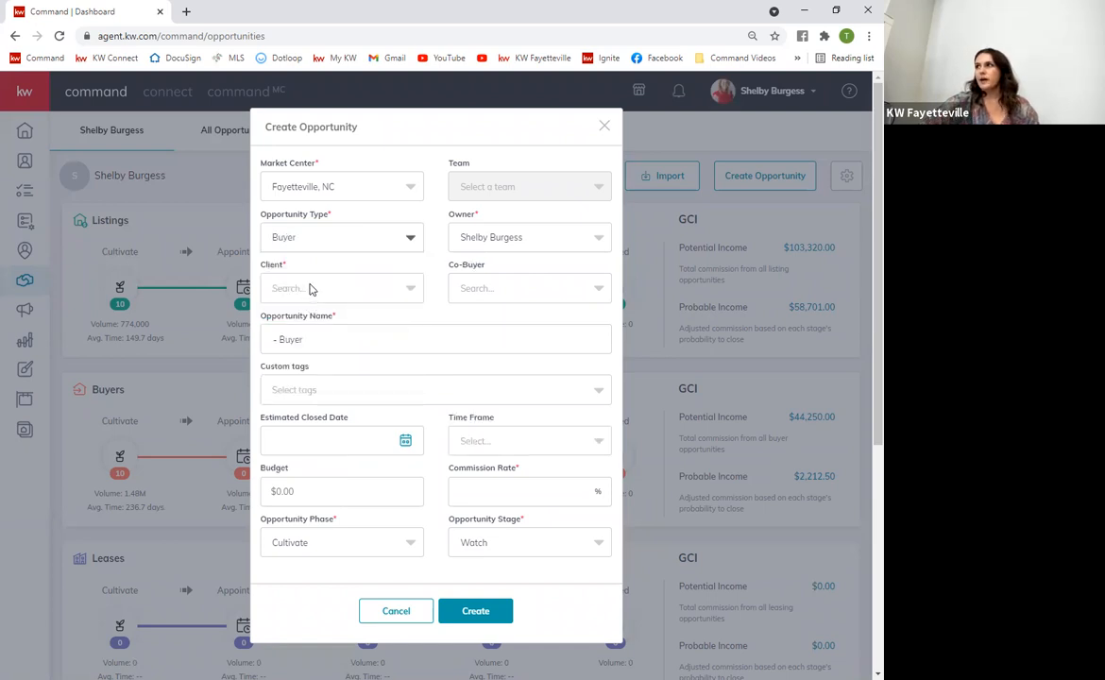
Pick the buyer client, leaving owner, custom tags and closing date unchanged
click(518, 246)
click(524, 237)
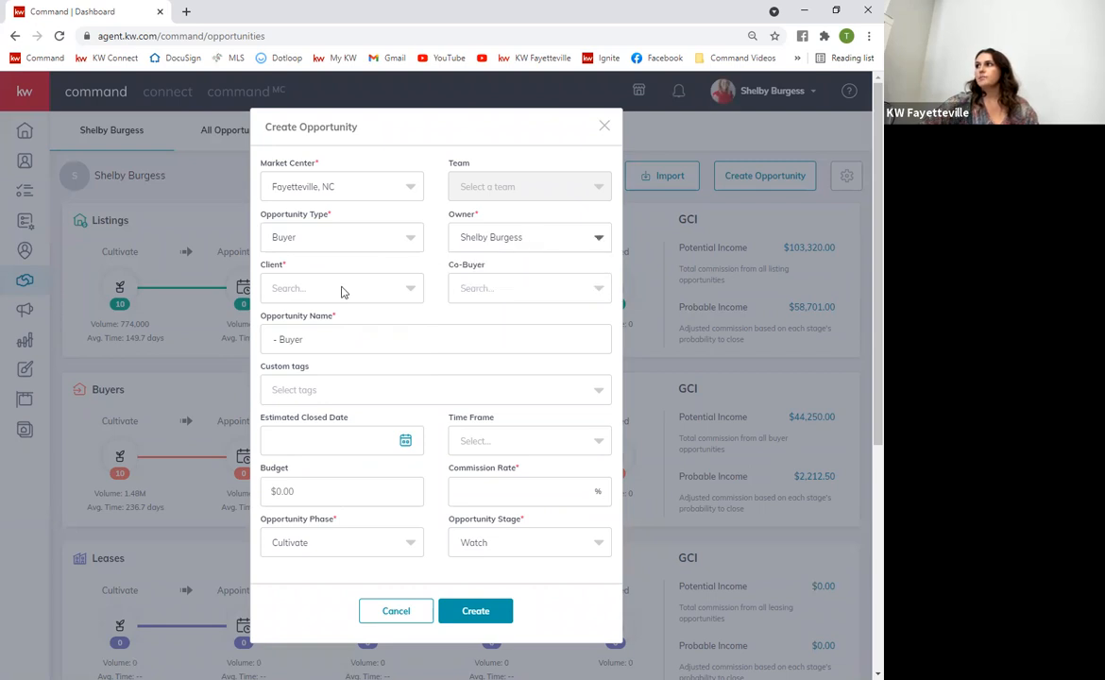
click(307, 294)
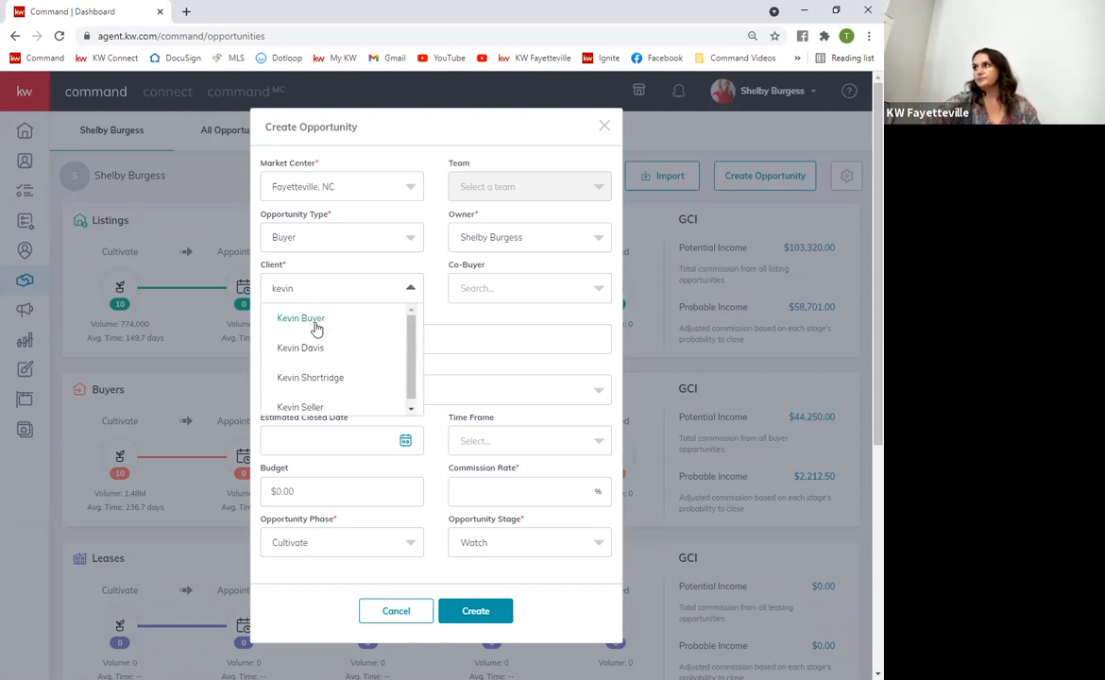
click(317, 325)
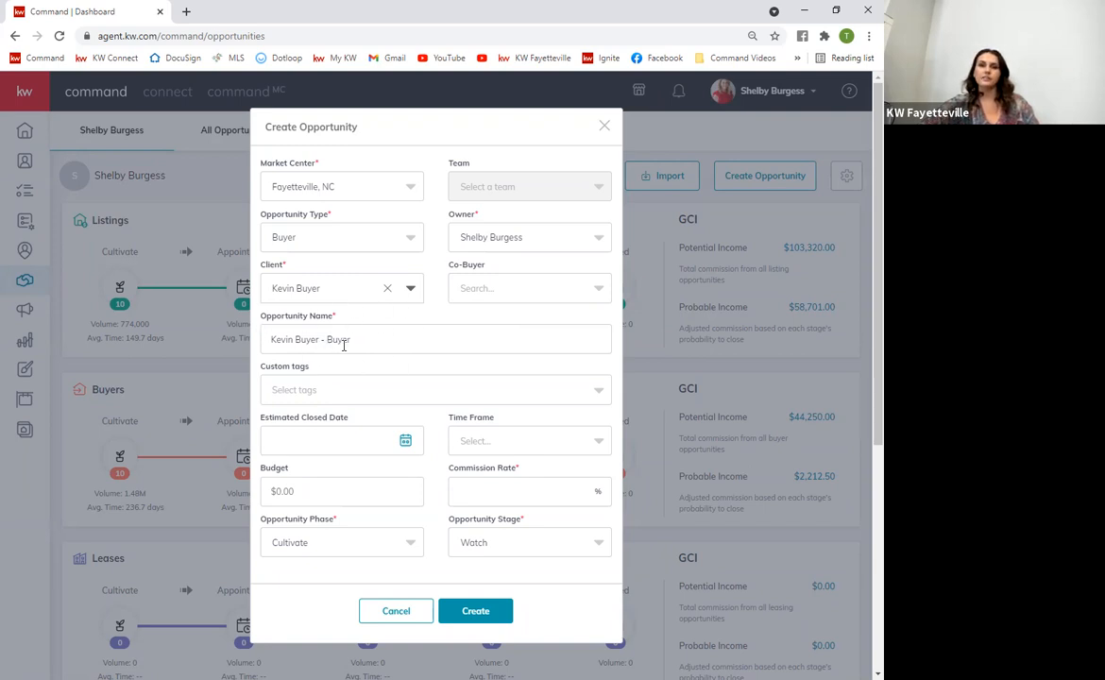
click(316, 395)
click(461, 383)
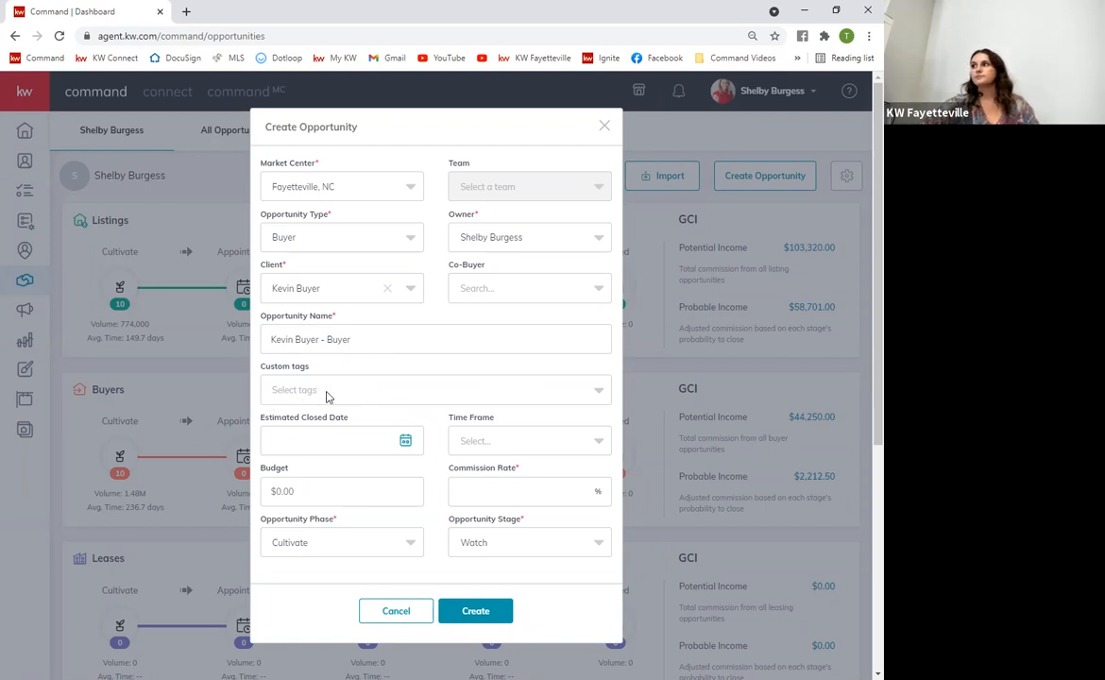
click(406, 443)
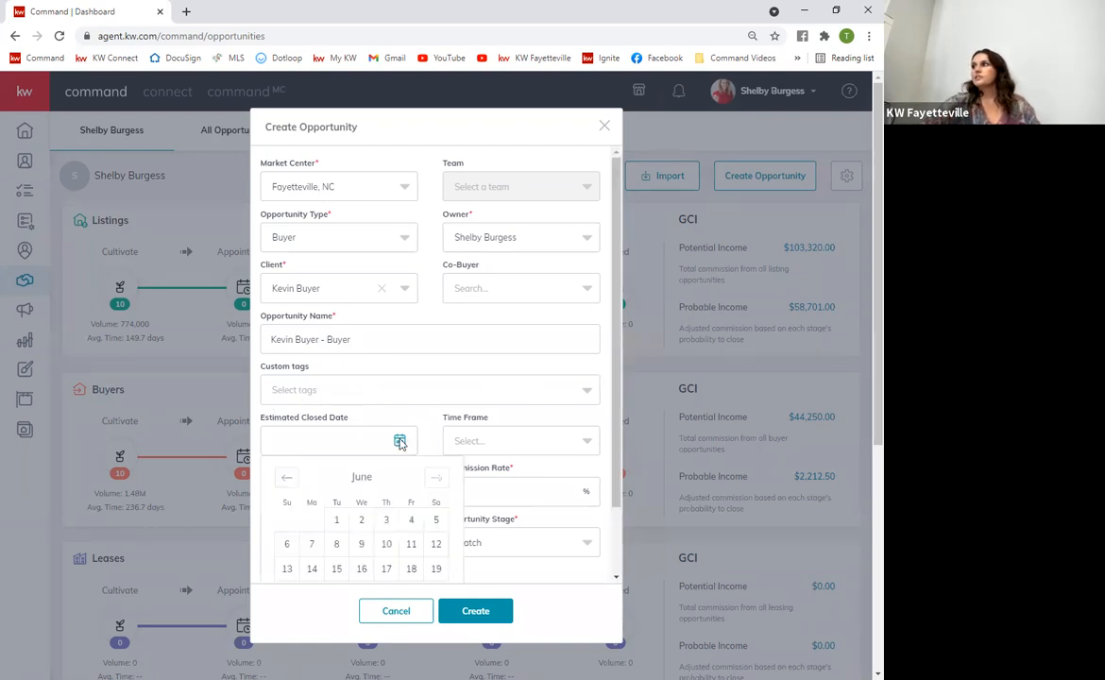
click(422, 418)
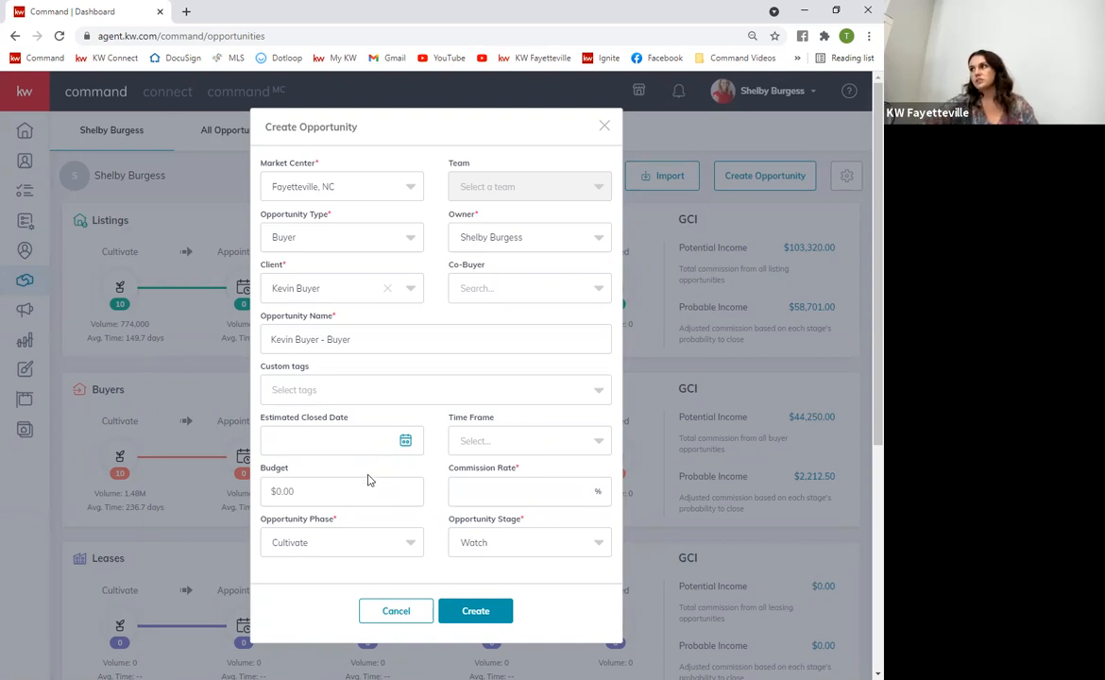
Enter a 3% commission rate, keep Cultivate phase with Watch stage, and create the opportunity
click(488, 492)
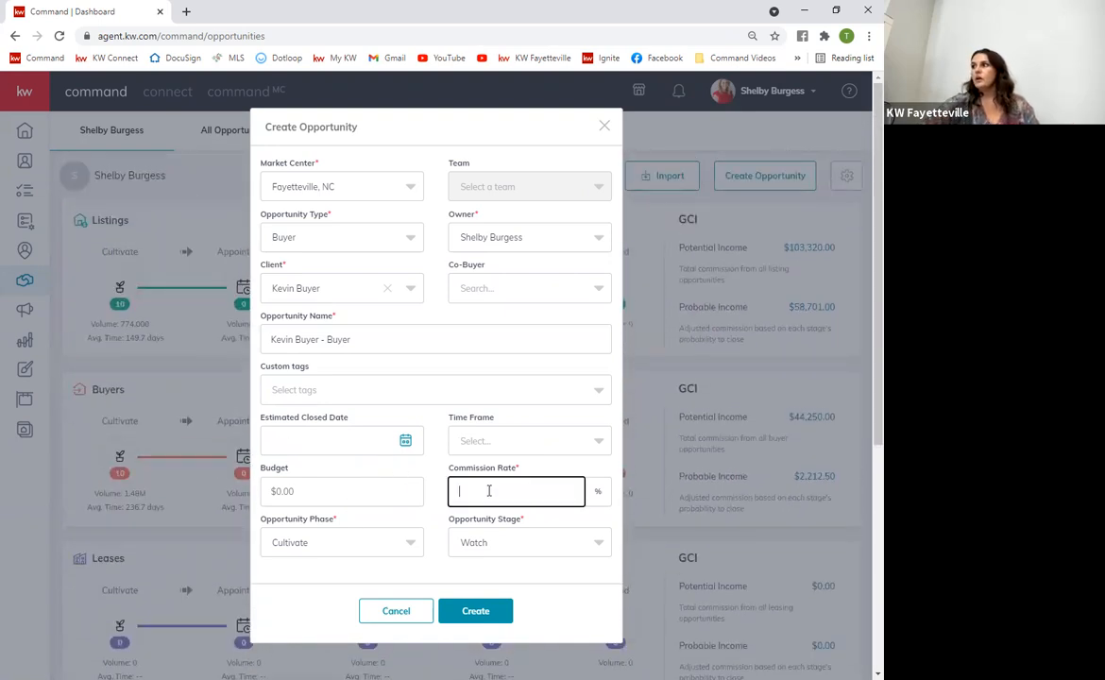
click(435, 505)
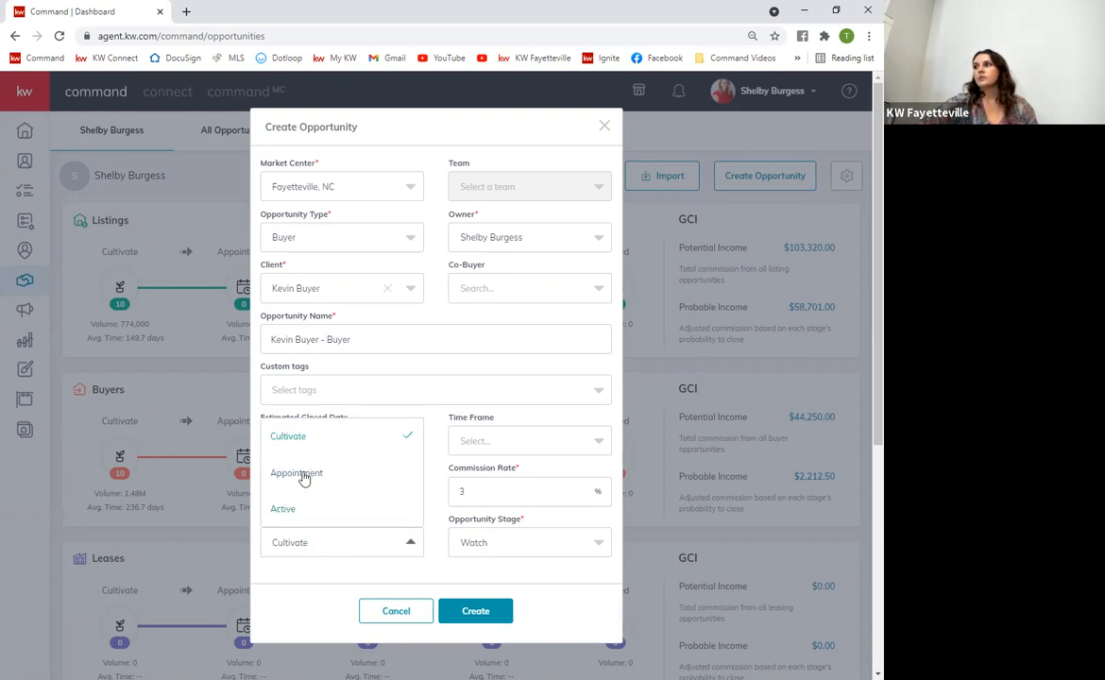
click(307, 542)
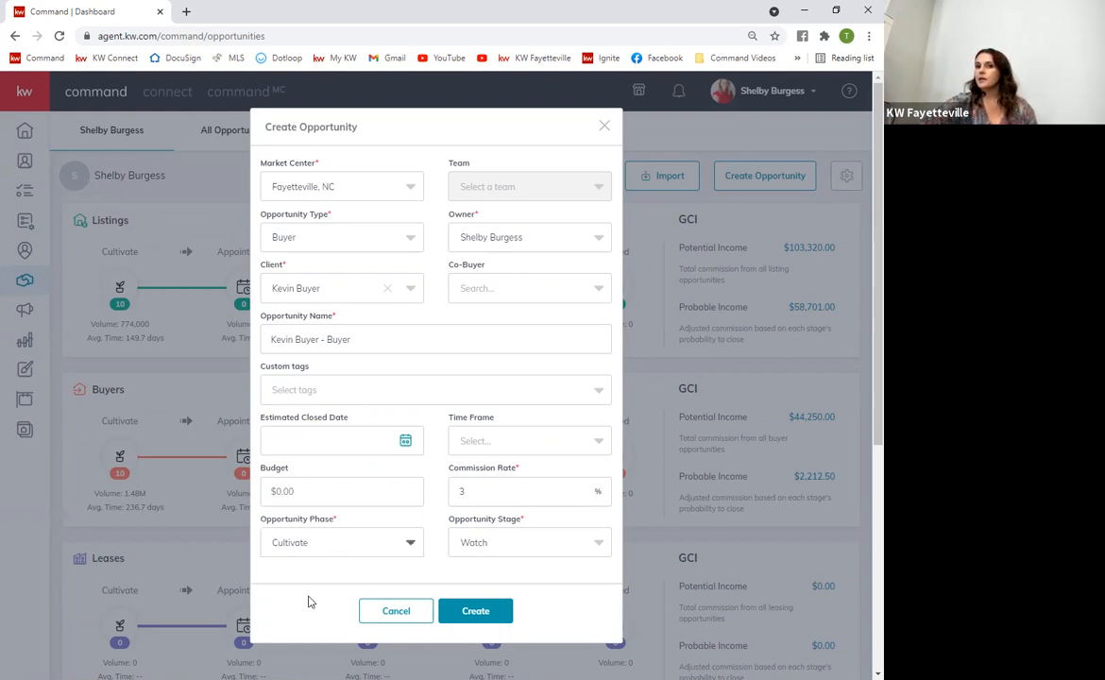
click(328, 544)
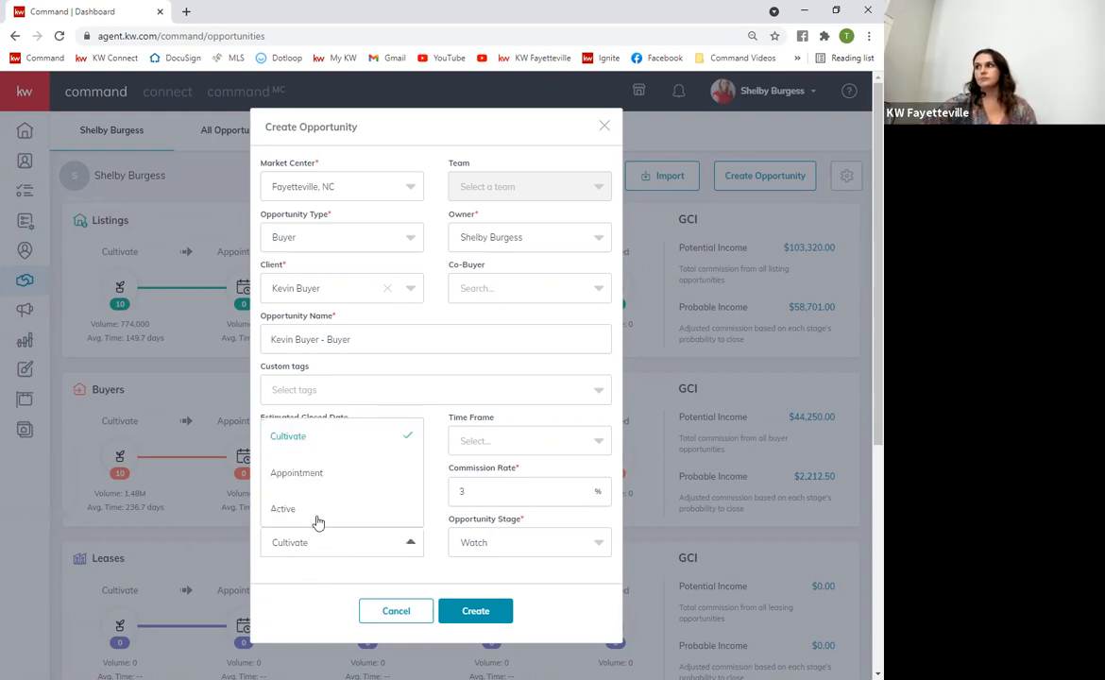
click(331, 475)
click(470, 545)
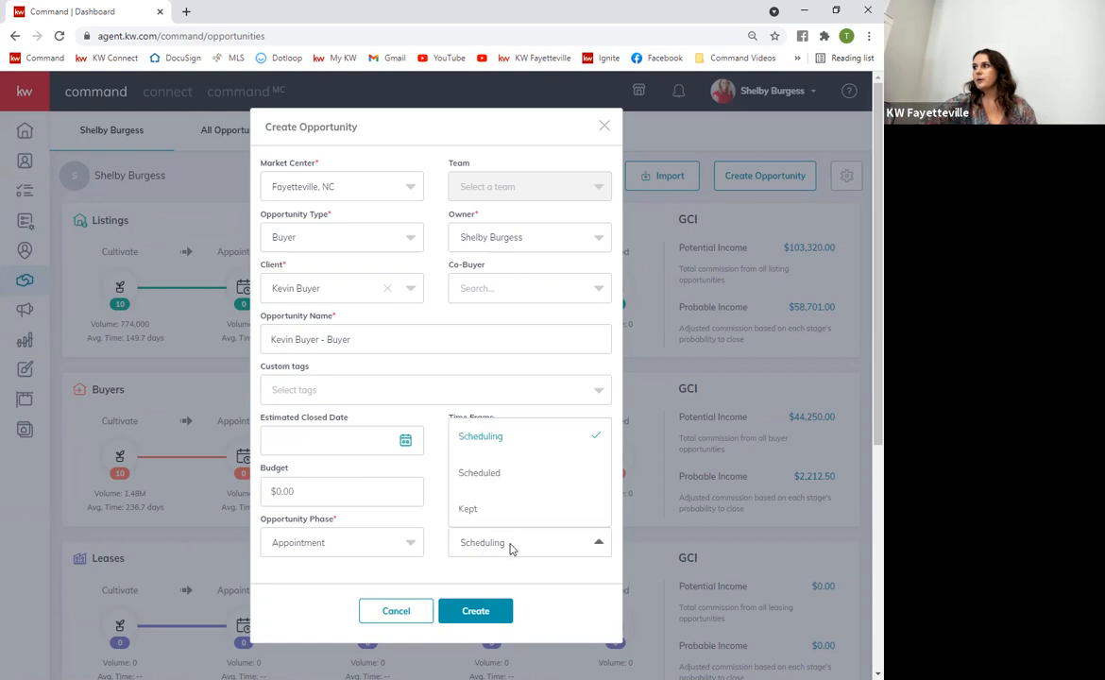
click(402, 543)
click(324, 548)
click(320, 444)
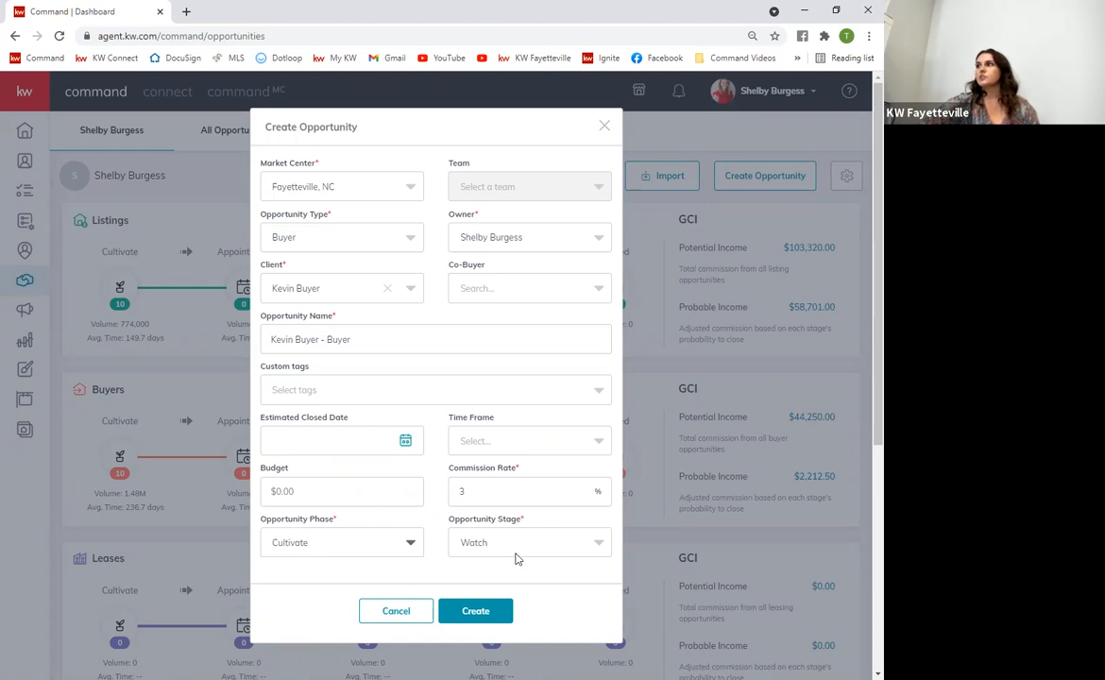
click(469, 611)
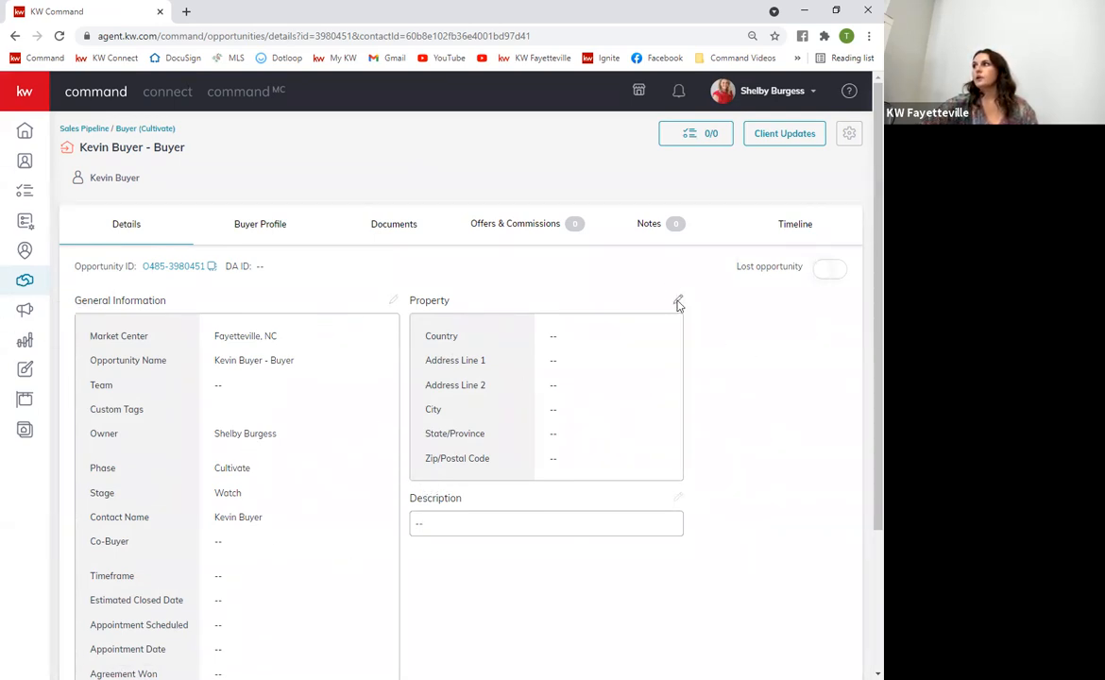
Review the opportunity details (Fayetteville, NC, Cultivate/Watch, 3.00%) and go to its Documents
scroll(578, 443, down, 3)
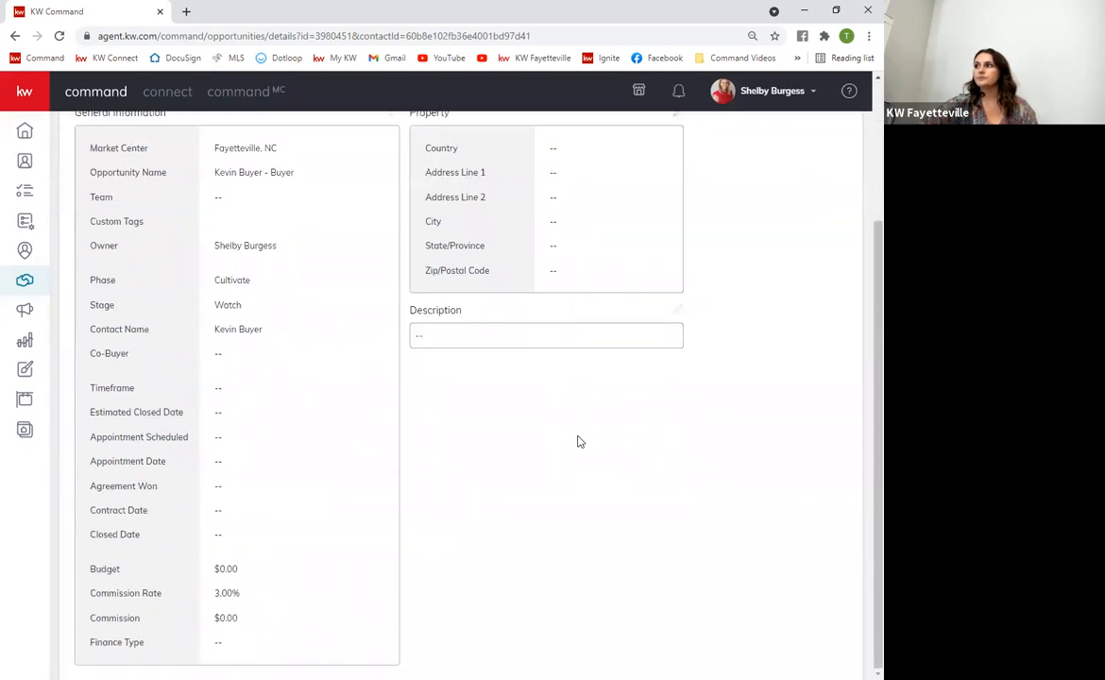
scroll(236, 518, up, 3)
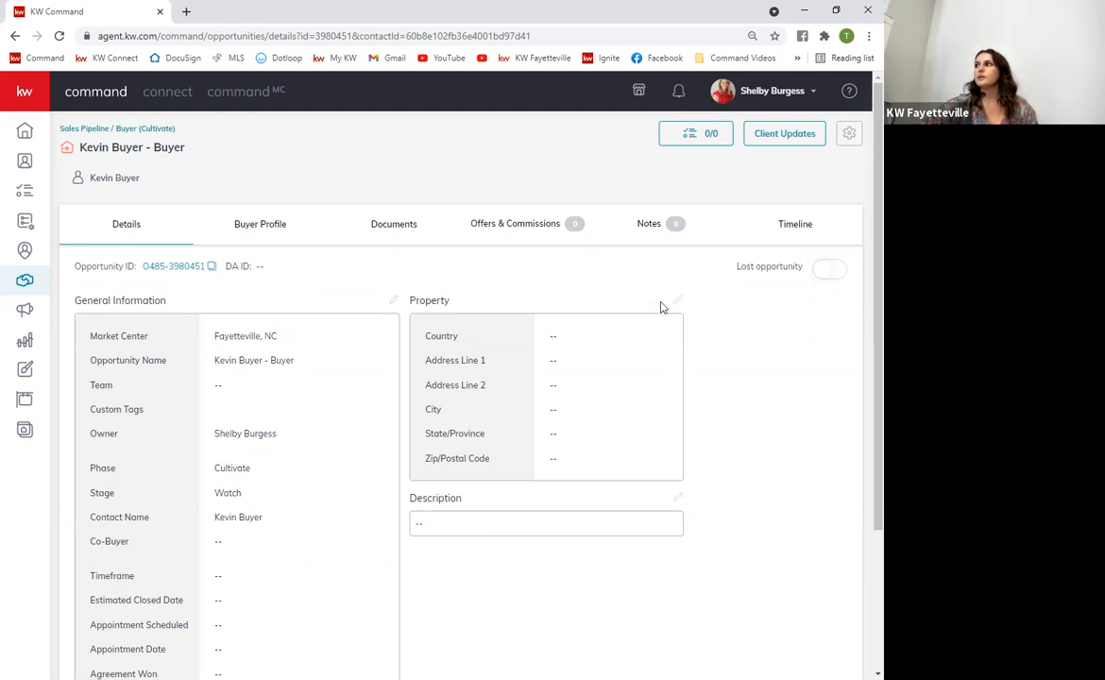
scroll(458, 551, down, 2)
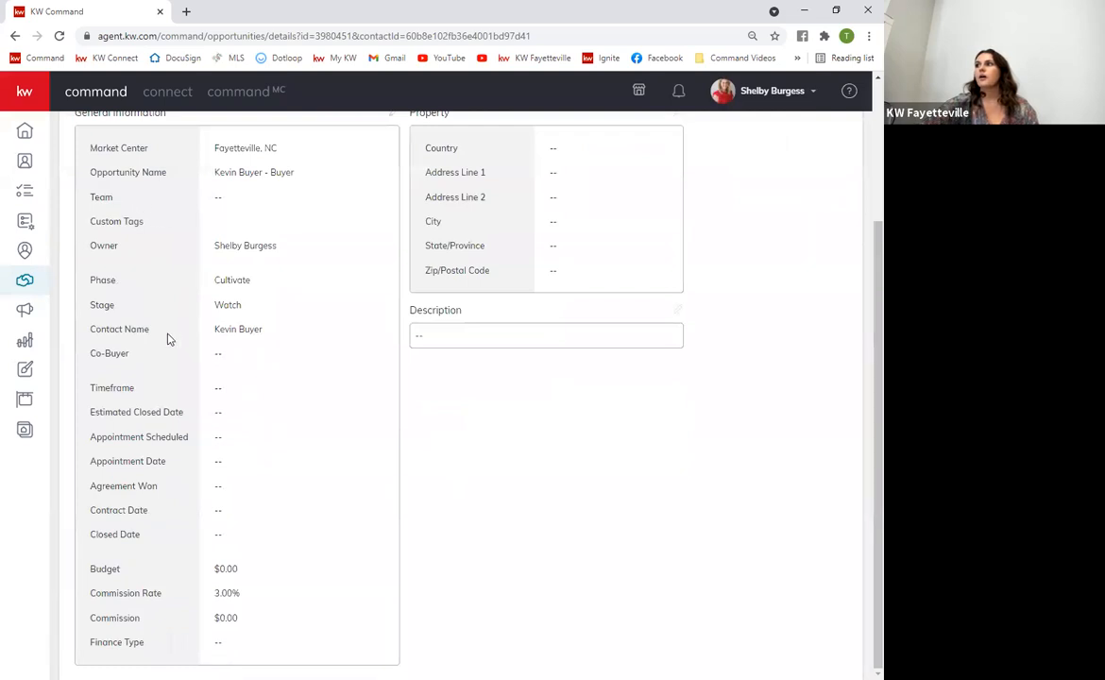
scroll(301, 432, up, 2)
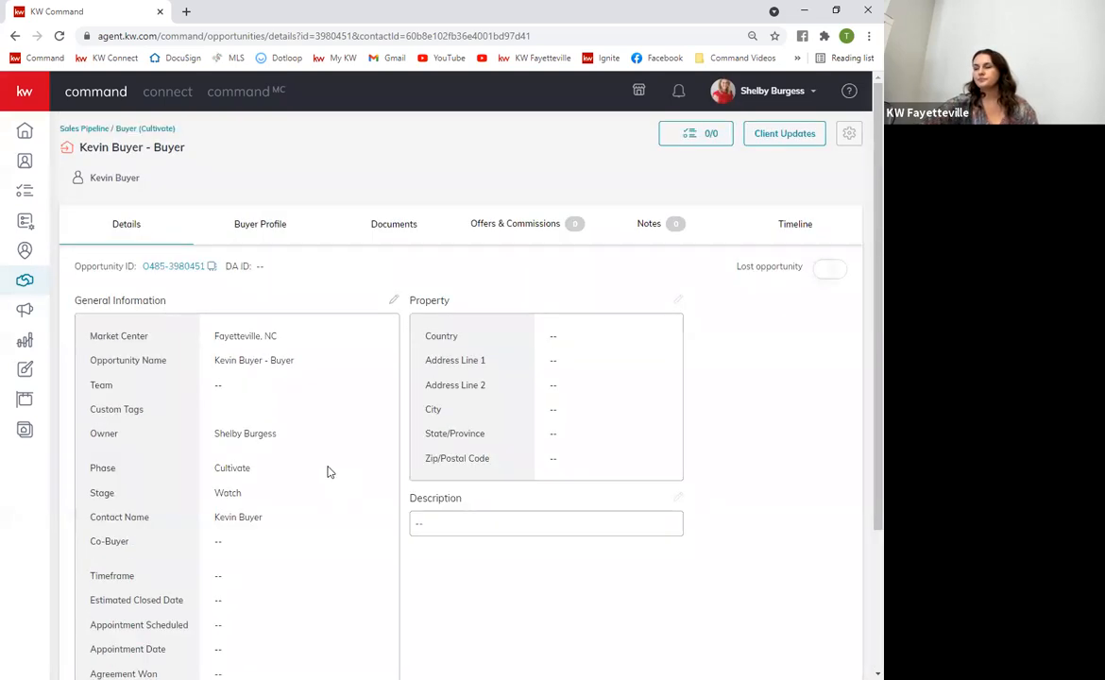
click(388, 226)
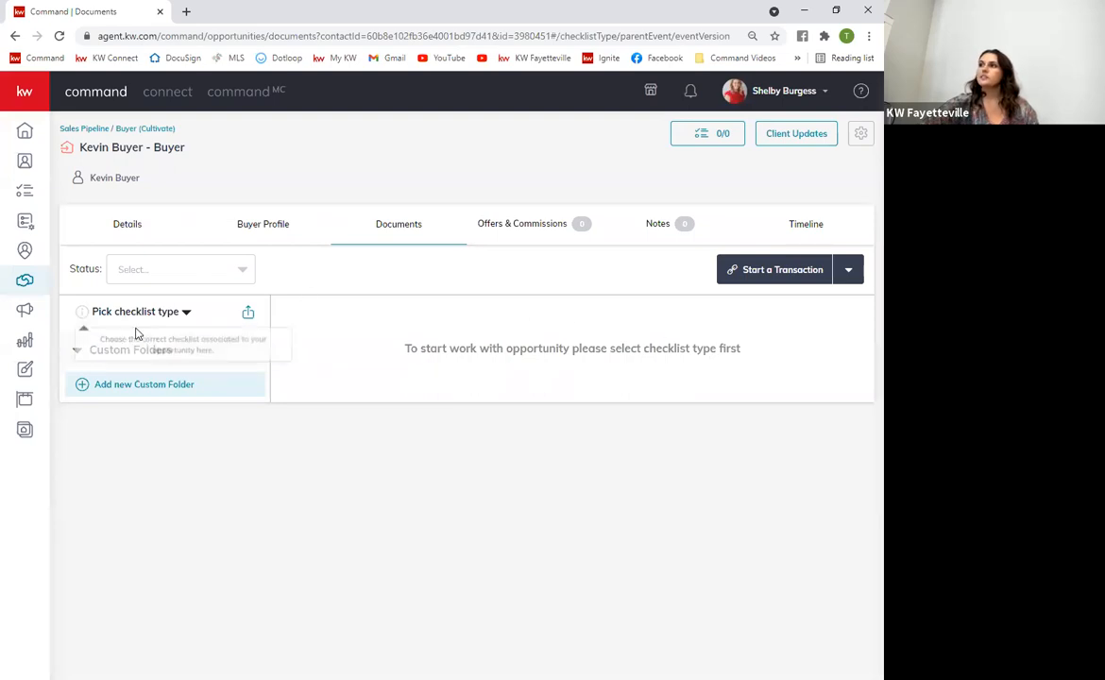
Choose Residential as the opportunity's document checklist type
click(186, 313)
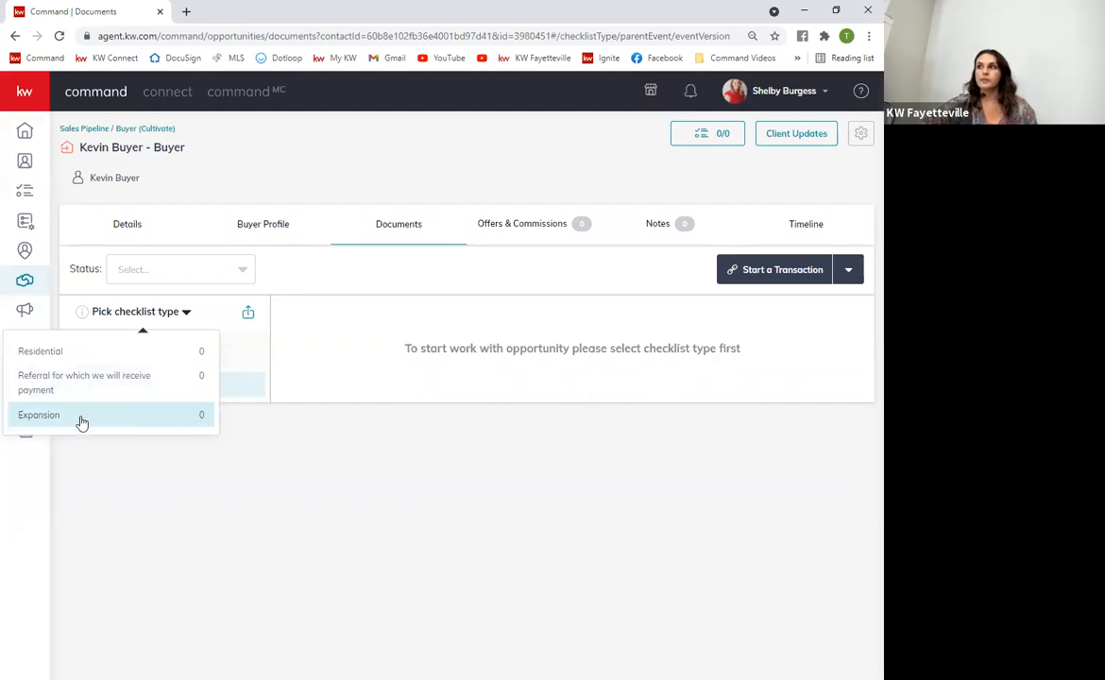
click(90, 362)
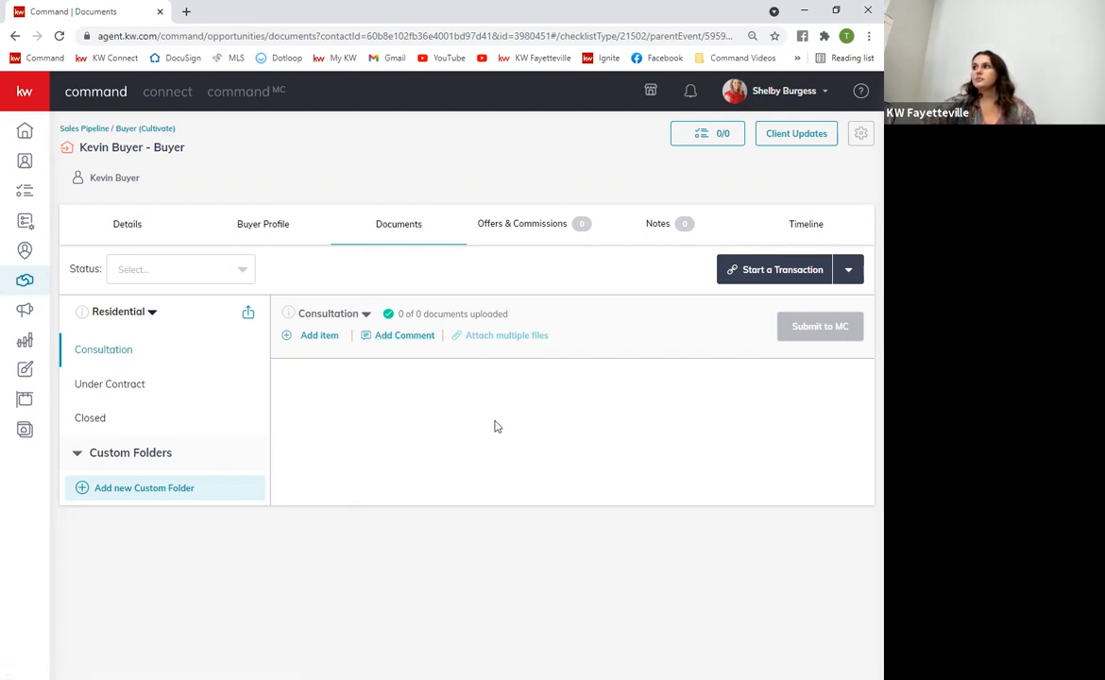
Open the Under Contract folder, browse its 30 documents, and view 'BUC forms in Docusign order'
click(138, 388)
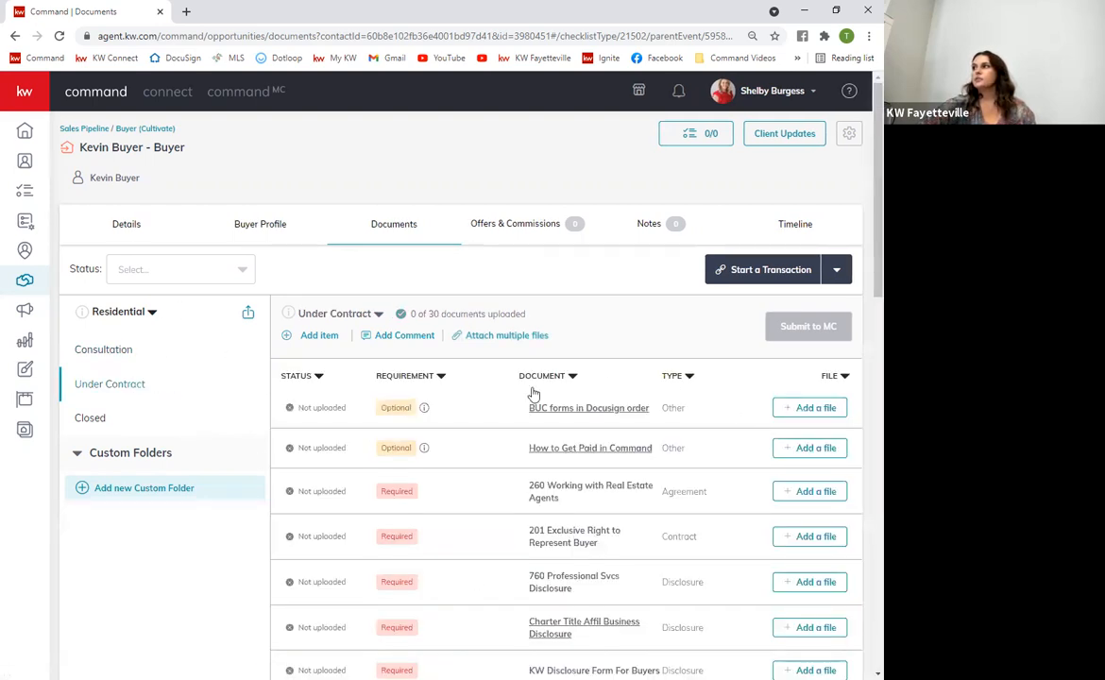
scroll(505, 583, down, 5)
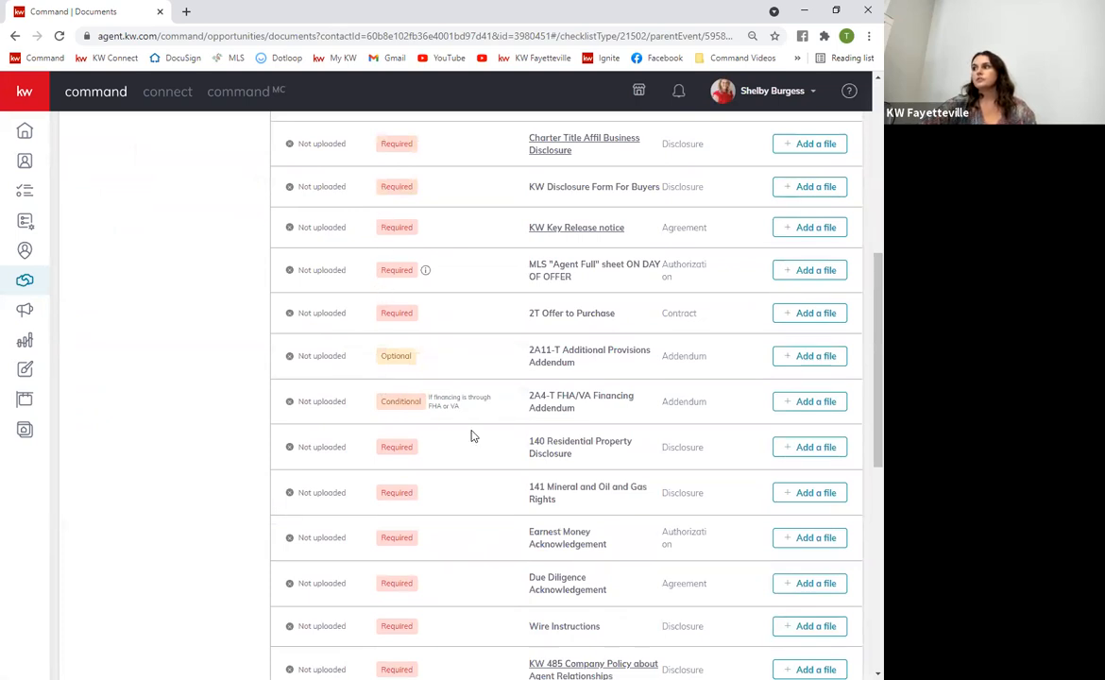
scroll(477, 444, down, 4)
scroll(481, 451, up, 10)
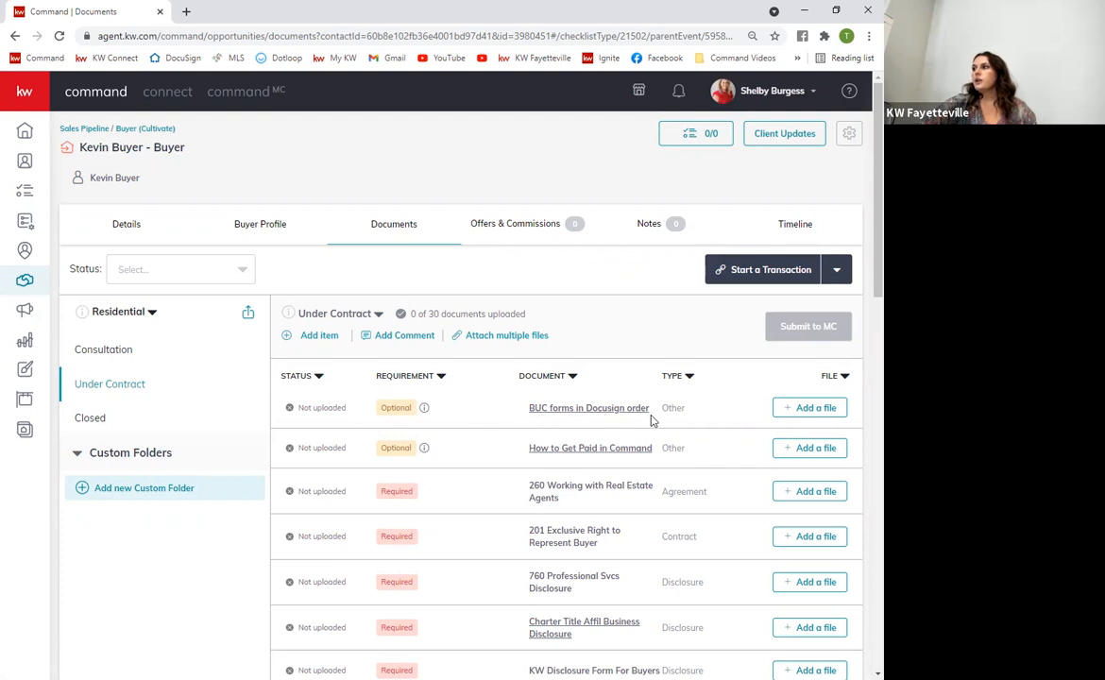
click(547, 416)
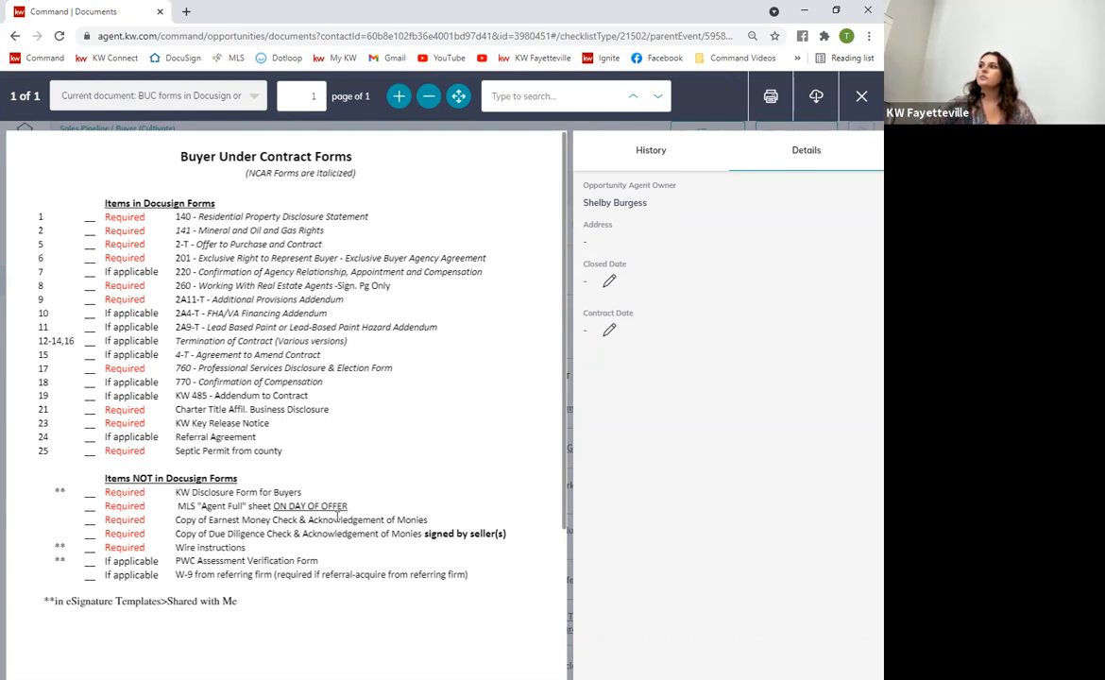
click(861, 97)
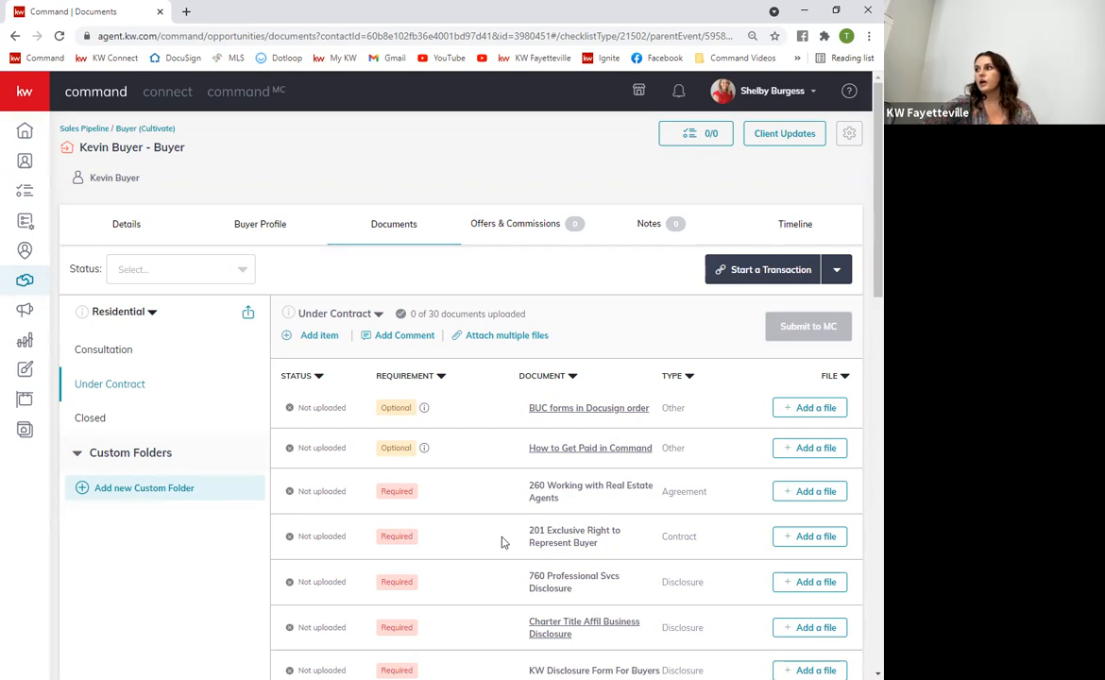
scroll(501, 553, down, 3)
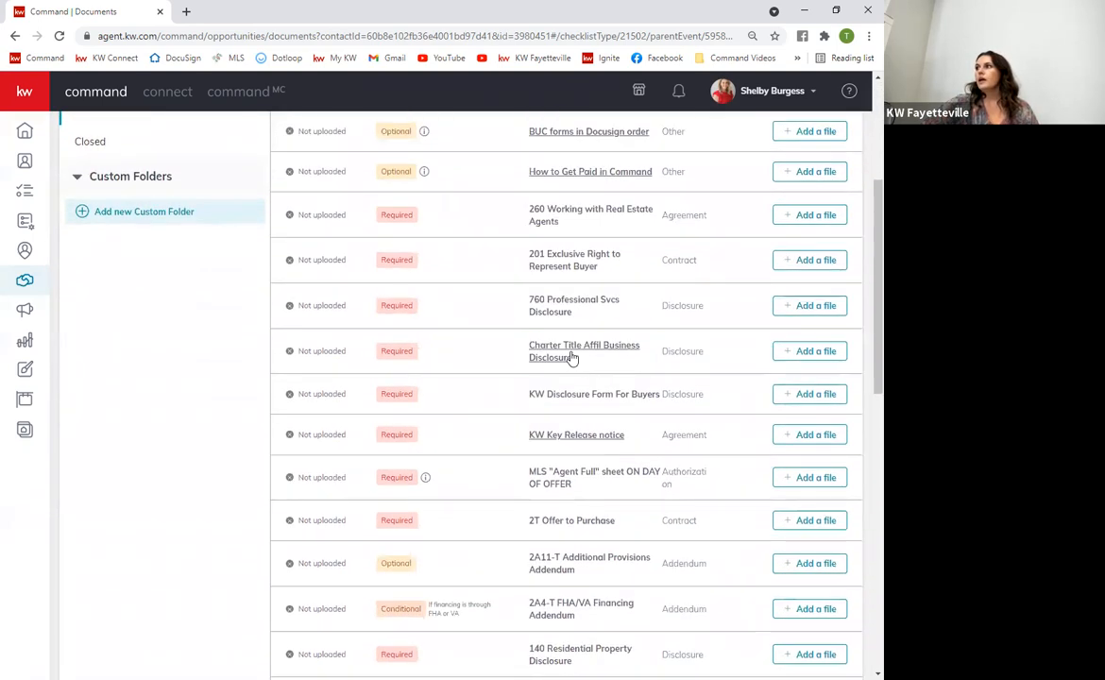
click(531, 363)
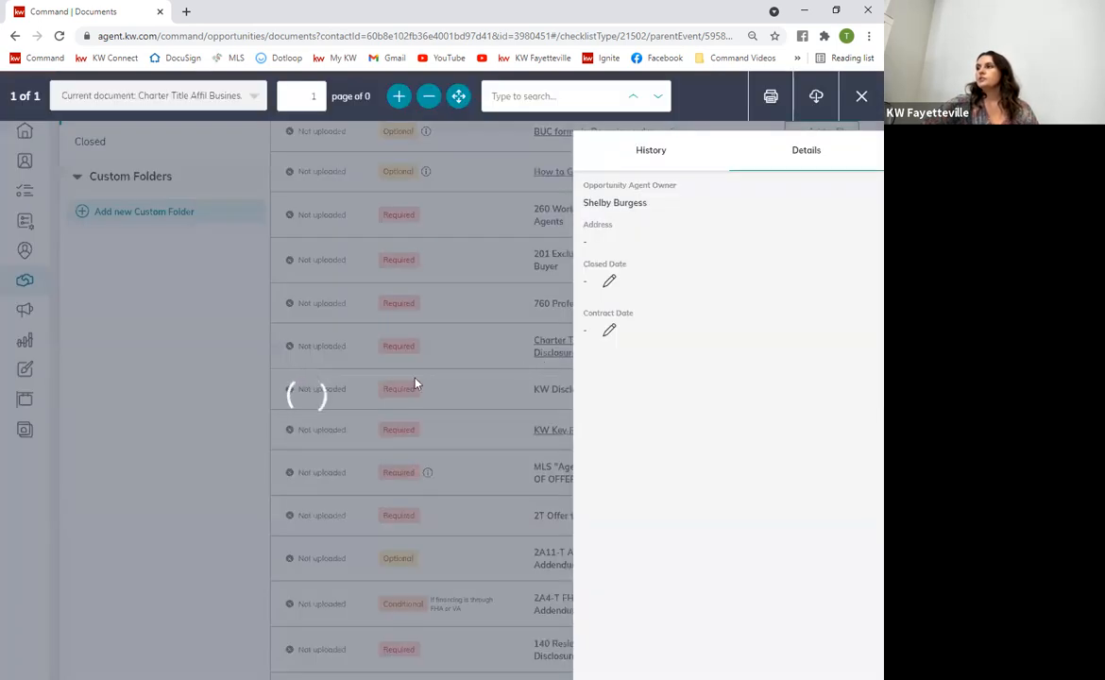
scroll(269, 468, down, 2)
scroll(283, 458, up, 2)
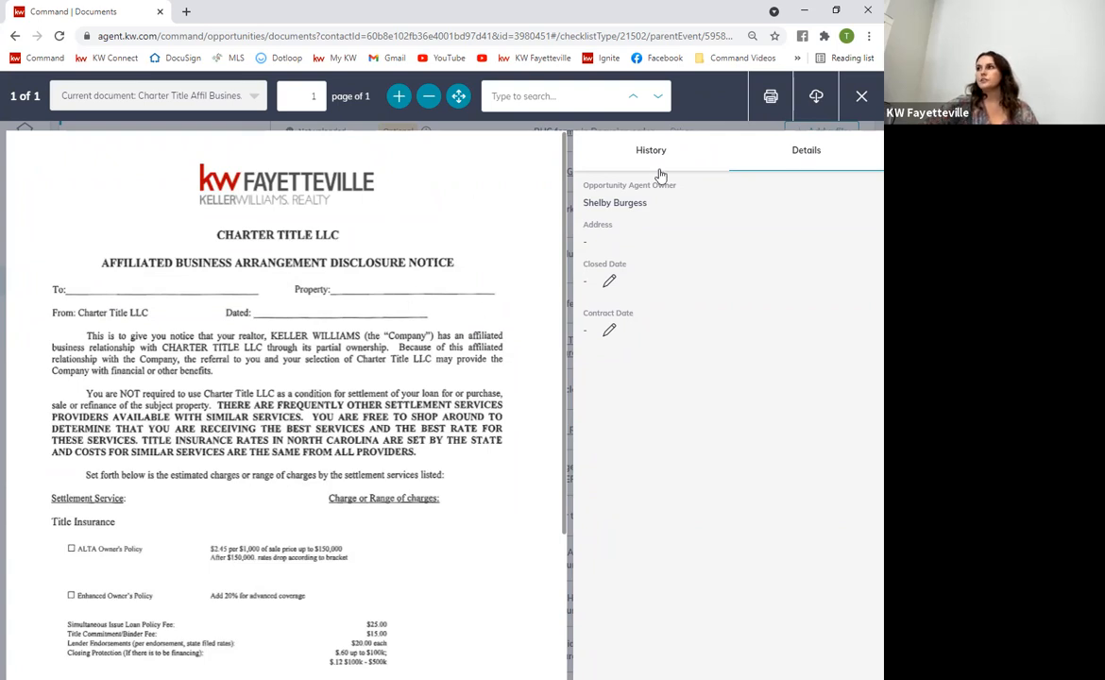
click(862, 98)
scroll(536, 442, down, 10)
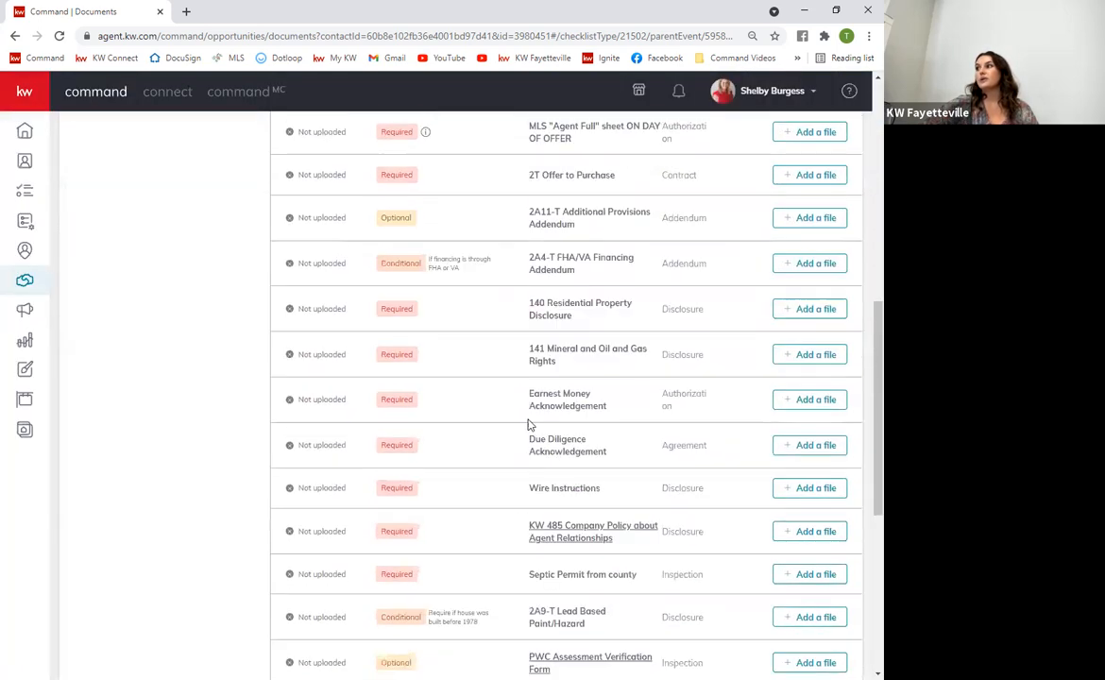
scroll(553, 462, down, 1)
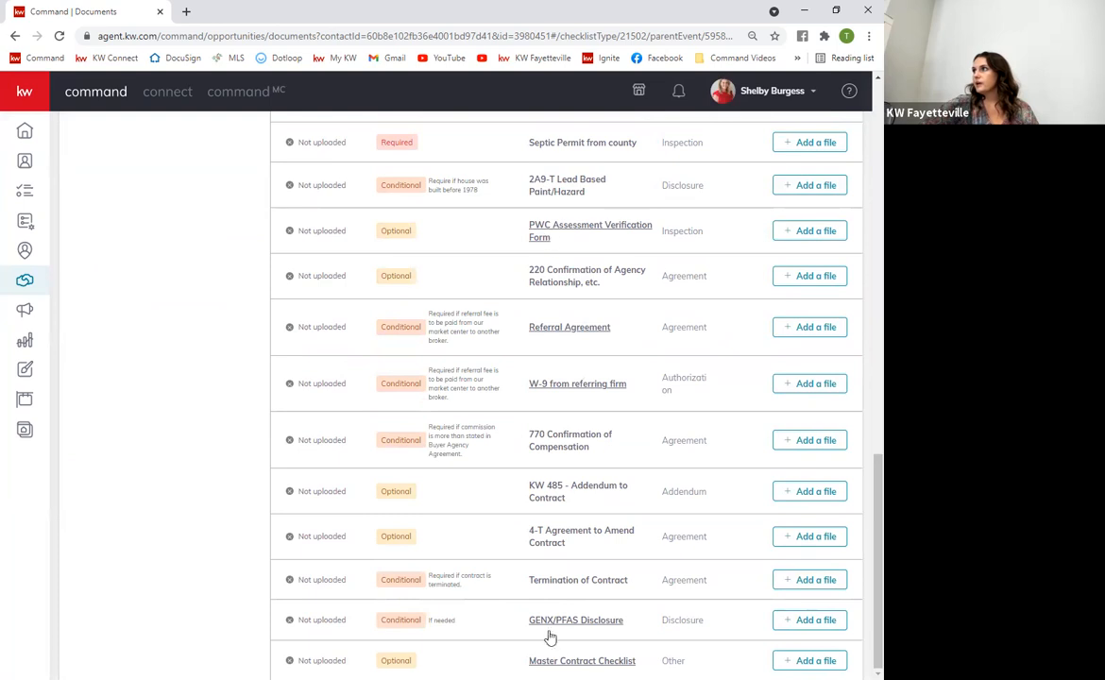
scroll(519, 506, up, 15)
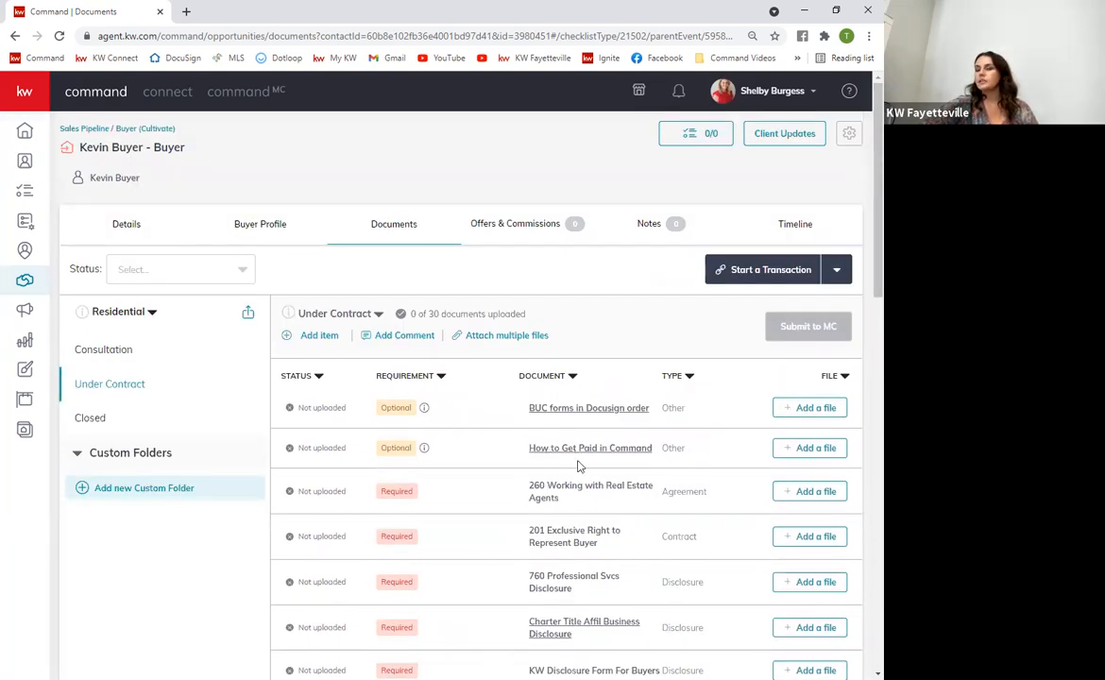
click(558, 449)
click(862, 97)
click(567, 409)
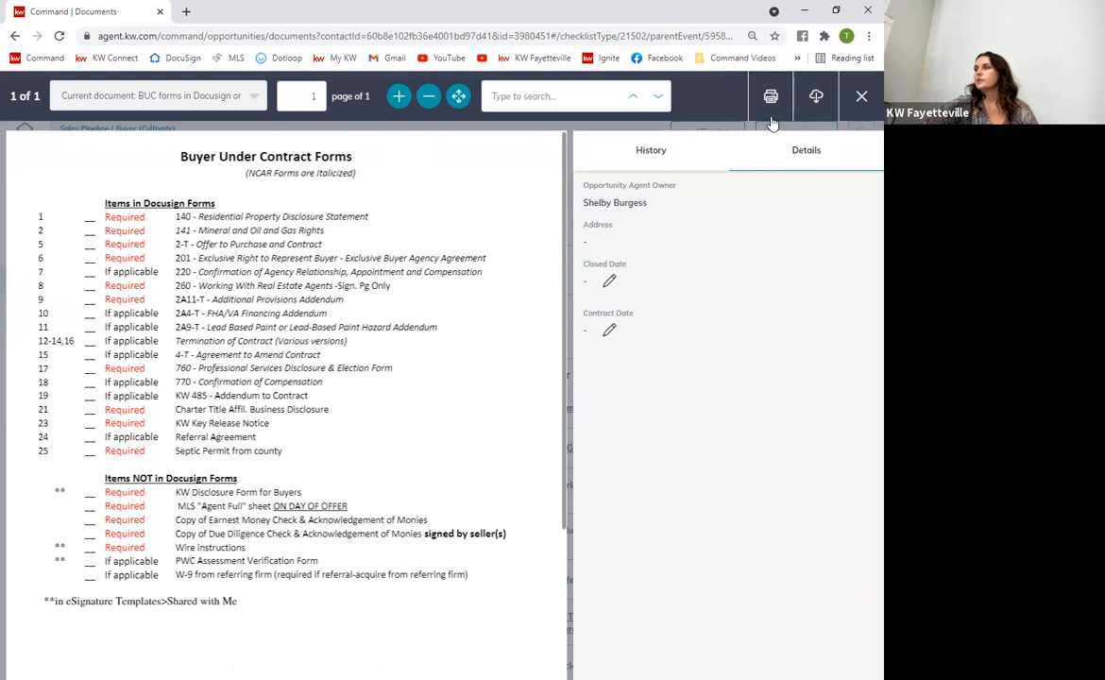
click(862, 98)
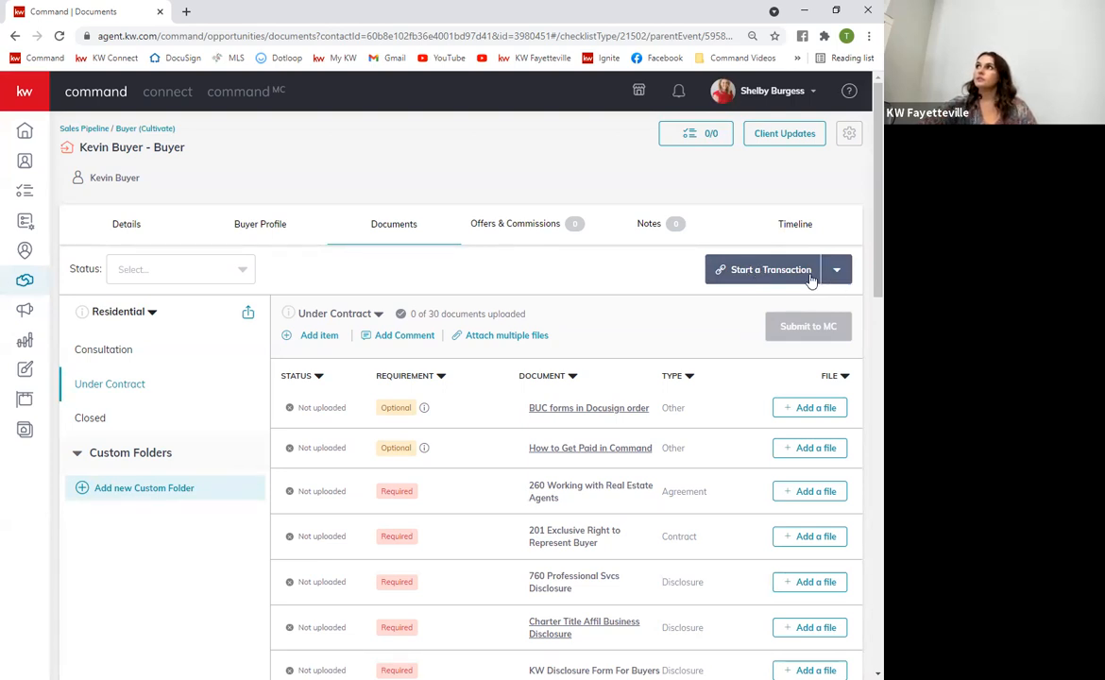
Check the connected apps in account Settings, then return to the Opportunities dashboard
click(792, 93)
click(701, 248)
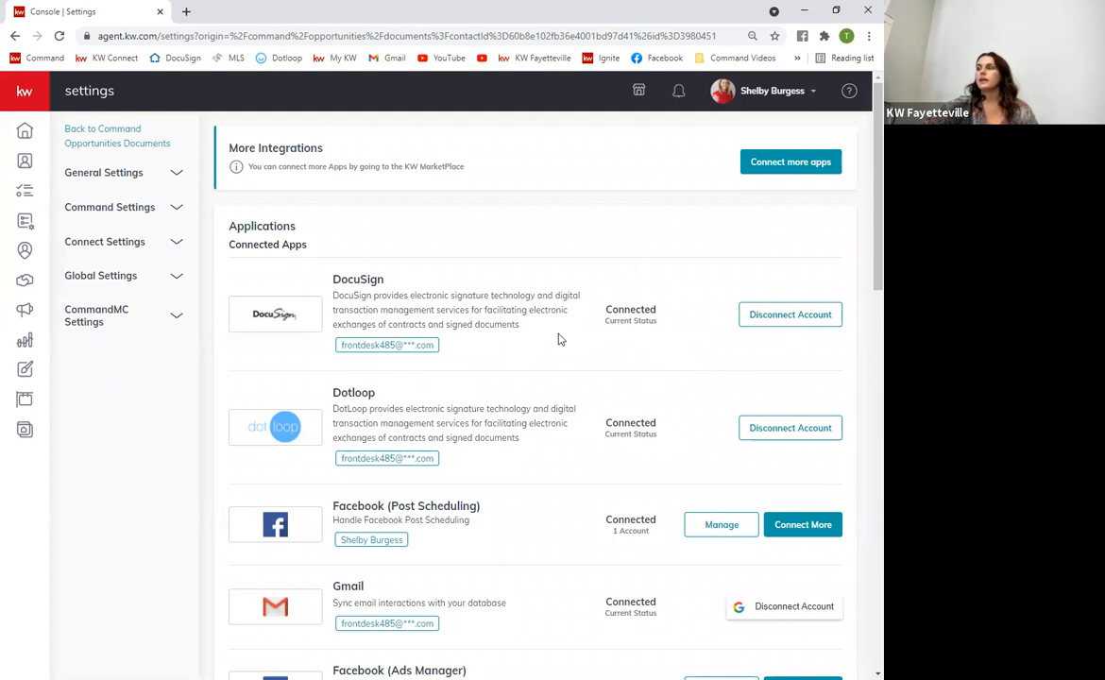
click(25, 254)
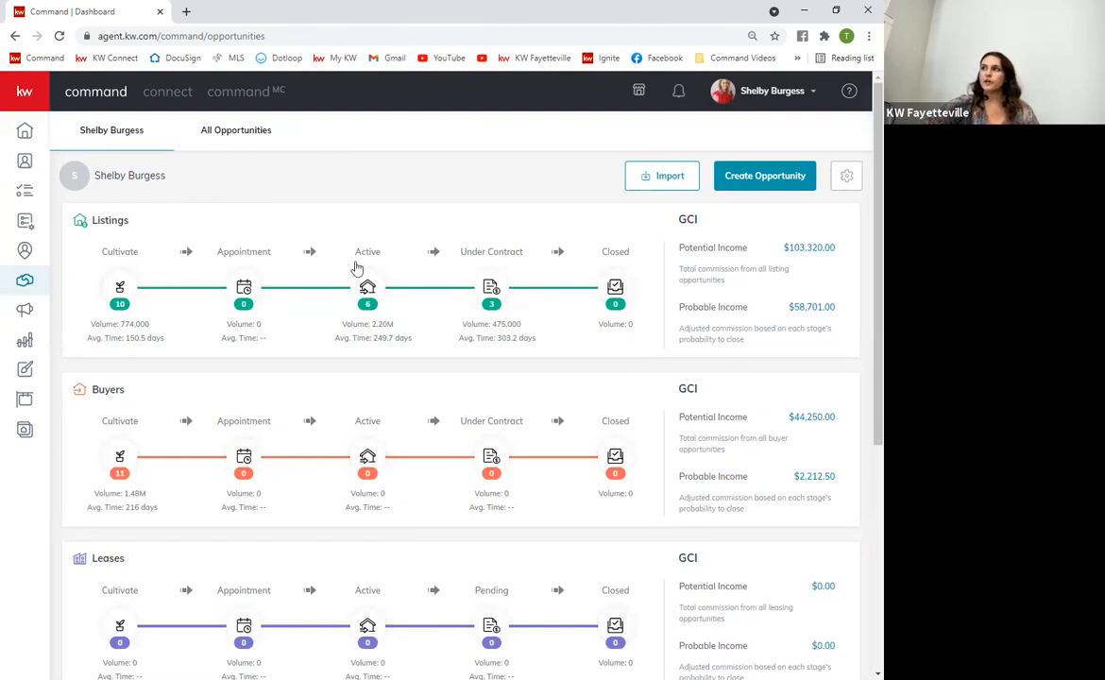
Find and open the buyer's opportunity by searching All Opportunities on the contact name
click(230, 137)
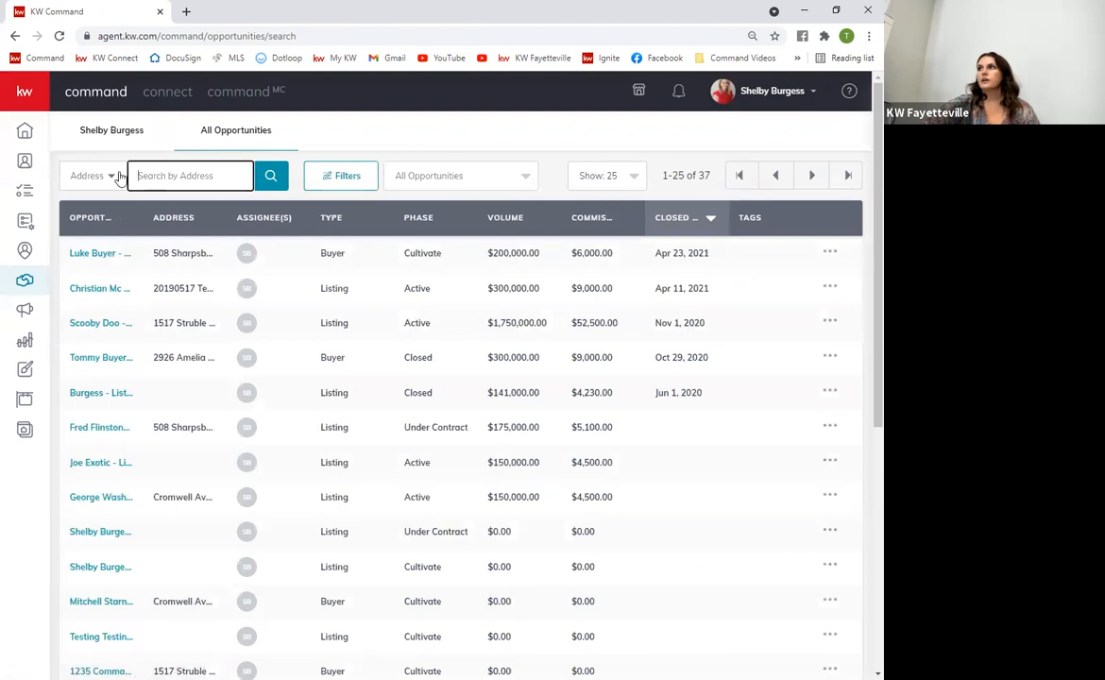
click(94, 176)
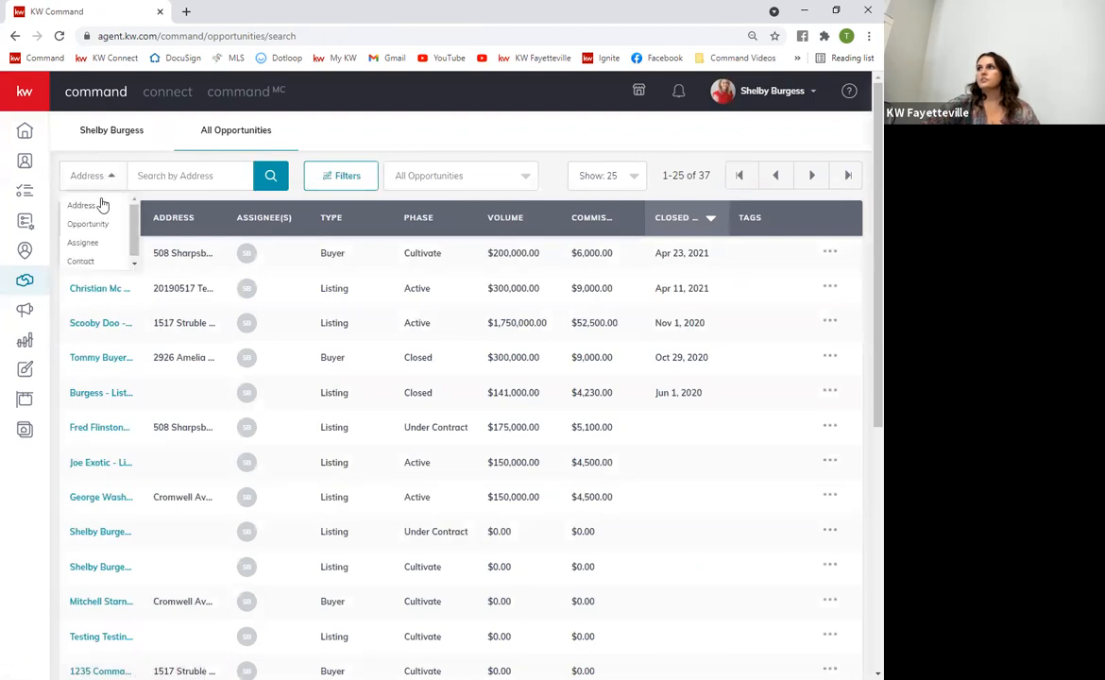
click(87, 258)
click(186, 179)
text(kevin)
click(269, 180)
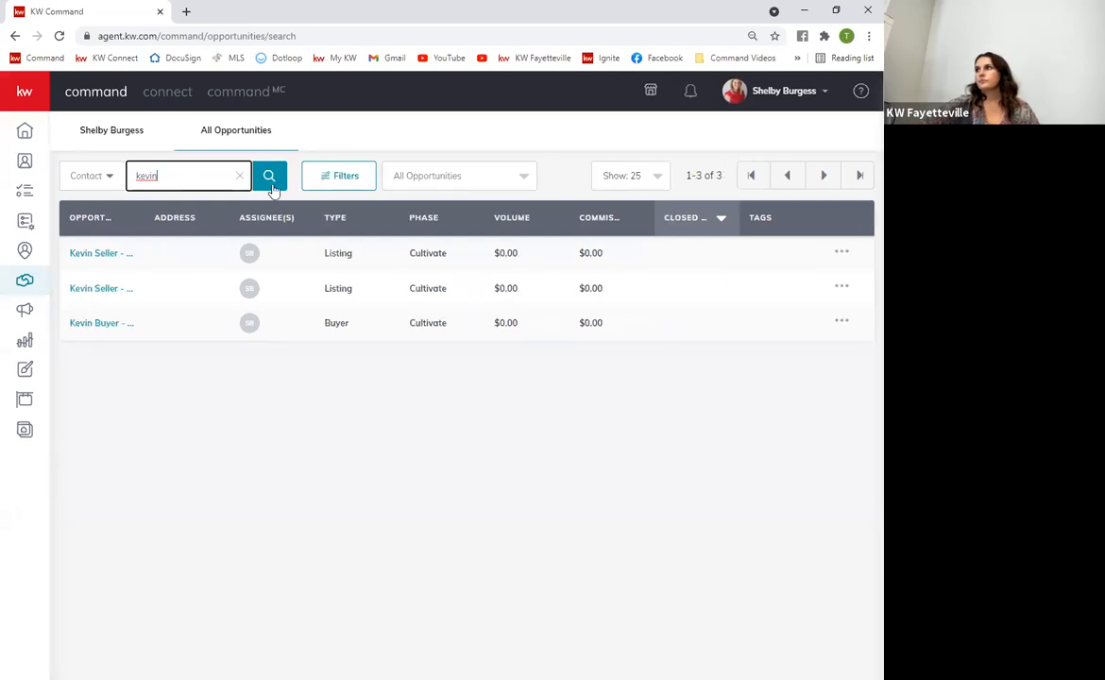
click(97, 324)
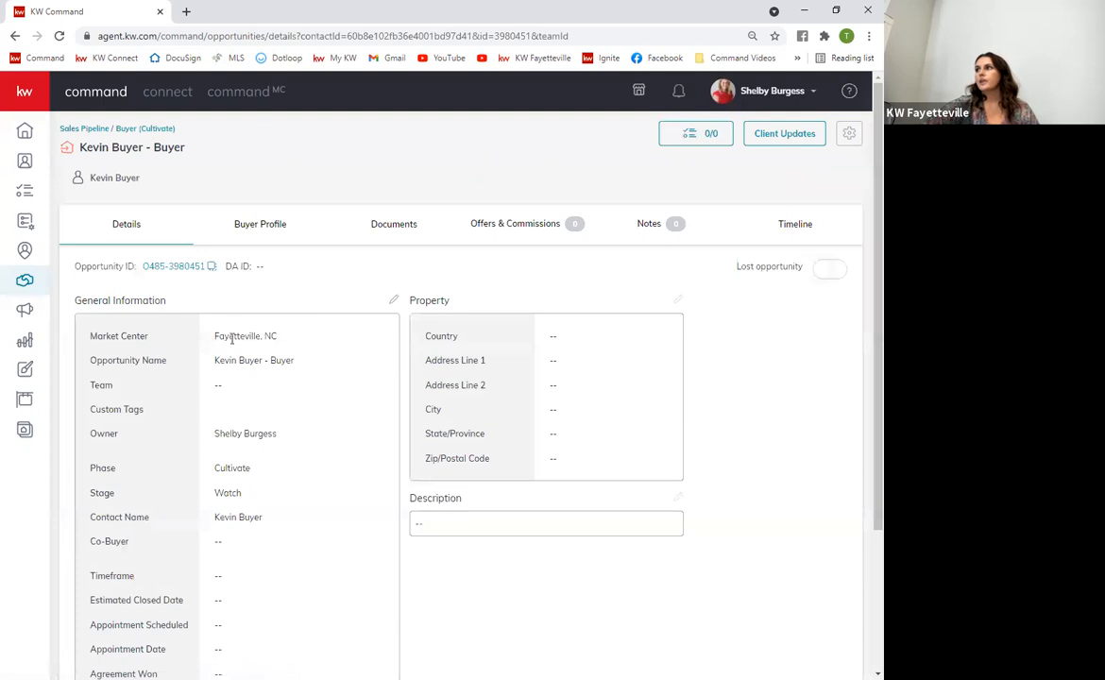
Start a DocuSign transaction from the opportunity's Documents tab
click(416, 234)
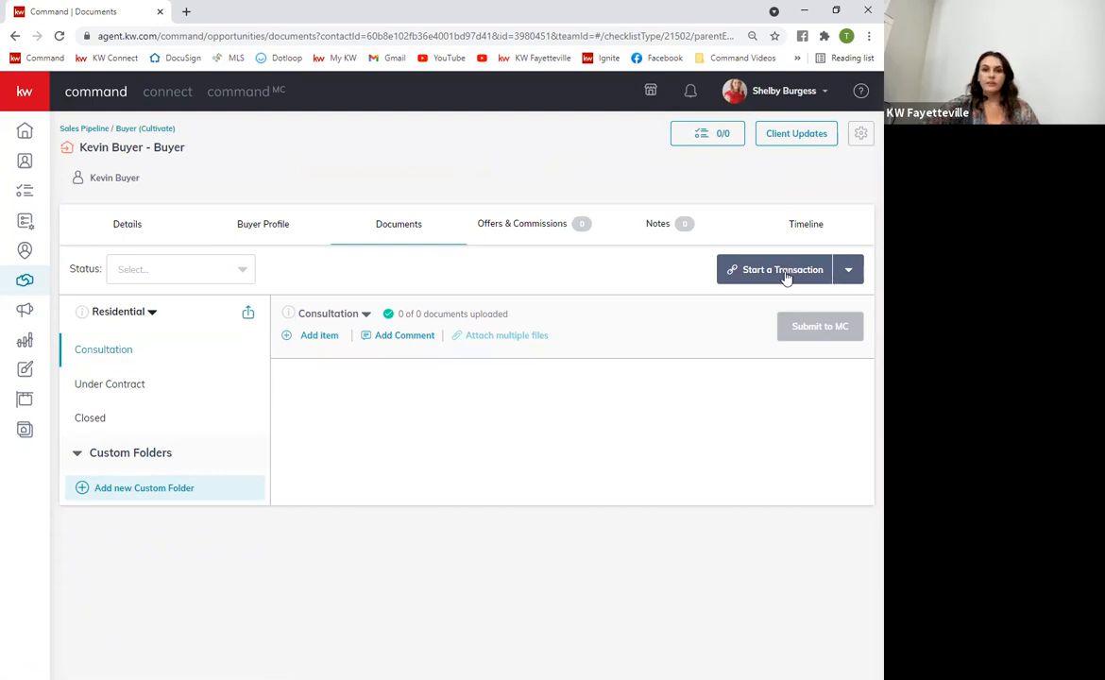
click(785, 275)
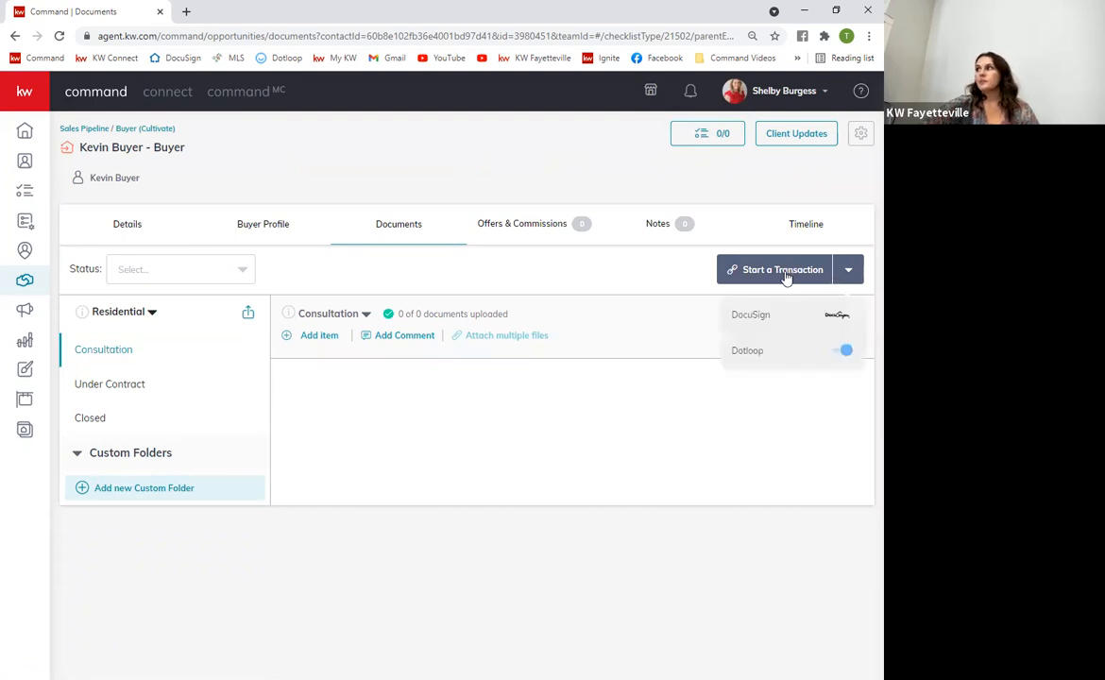
click(763, 319)
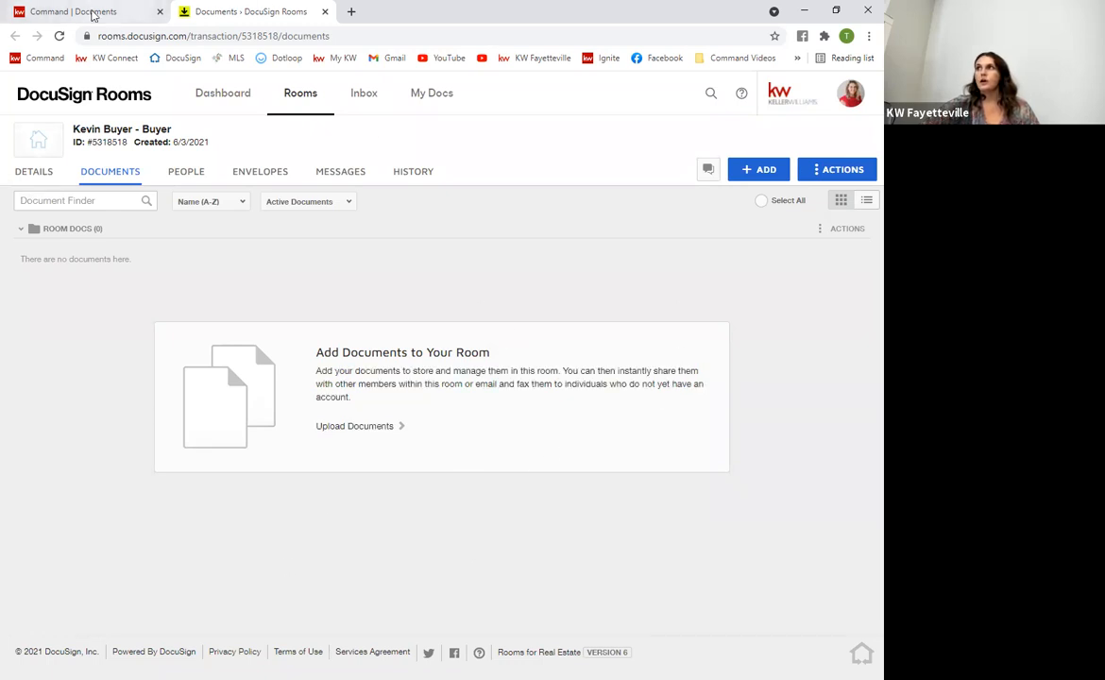
click(72, 10)
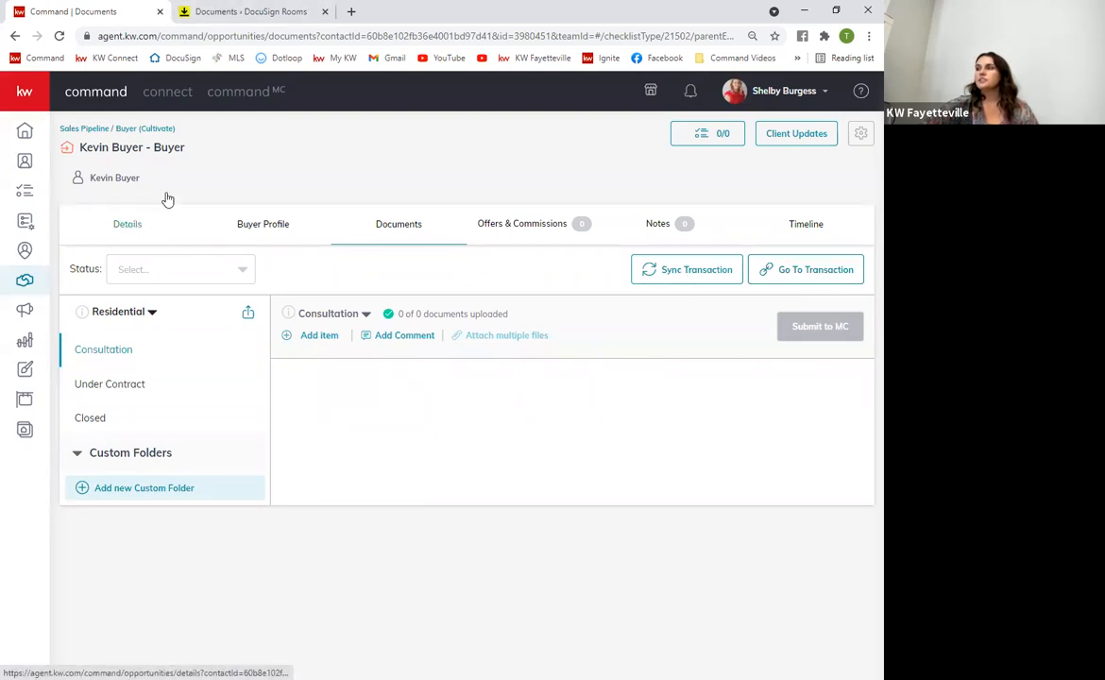
click(255, 25)
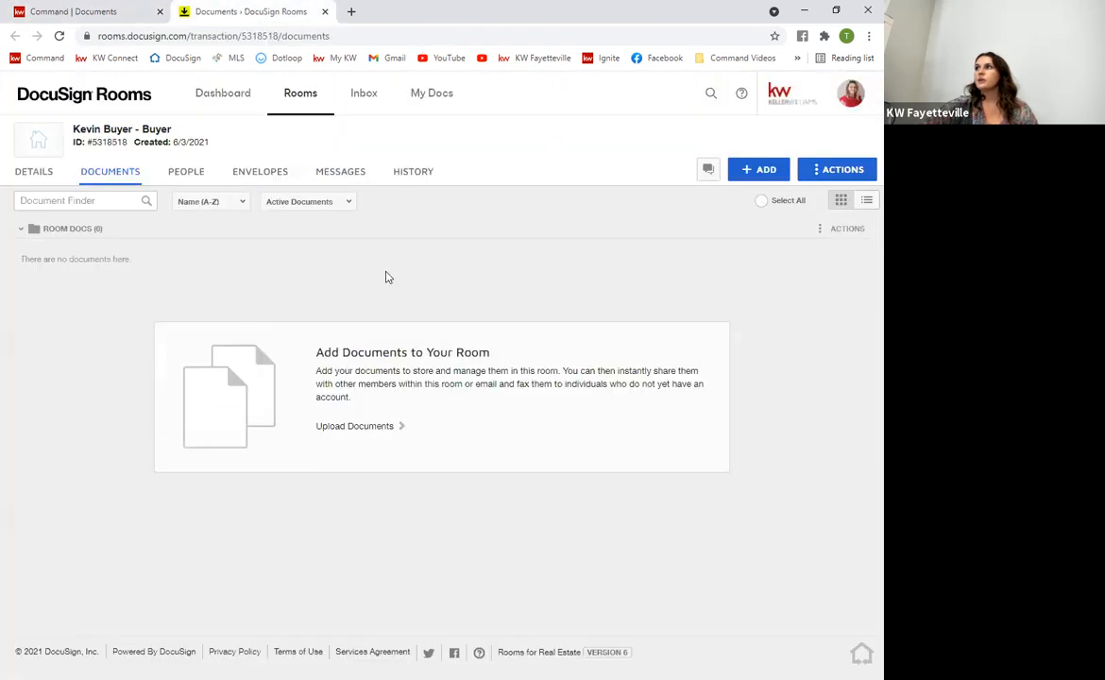
click(123, 10)
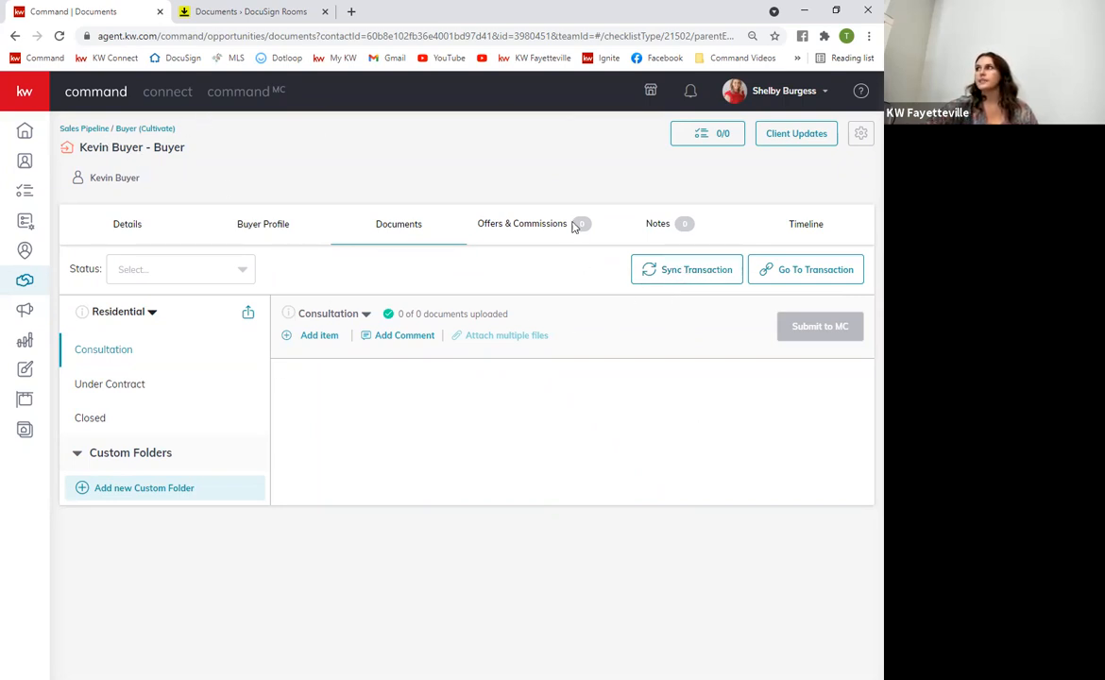
click(253, 11)
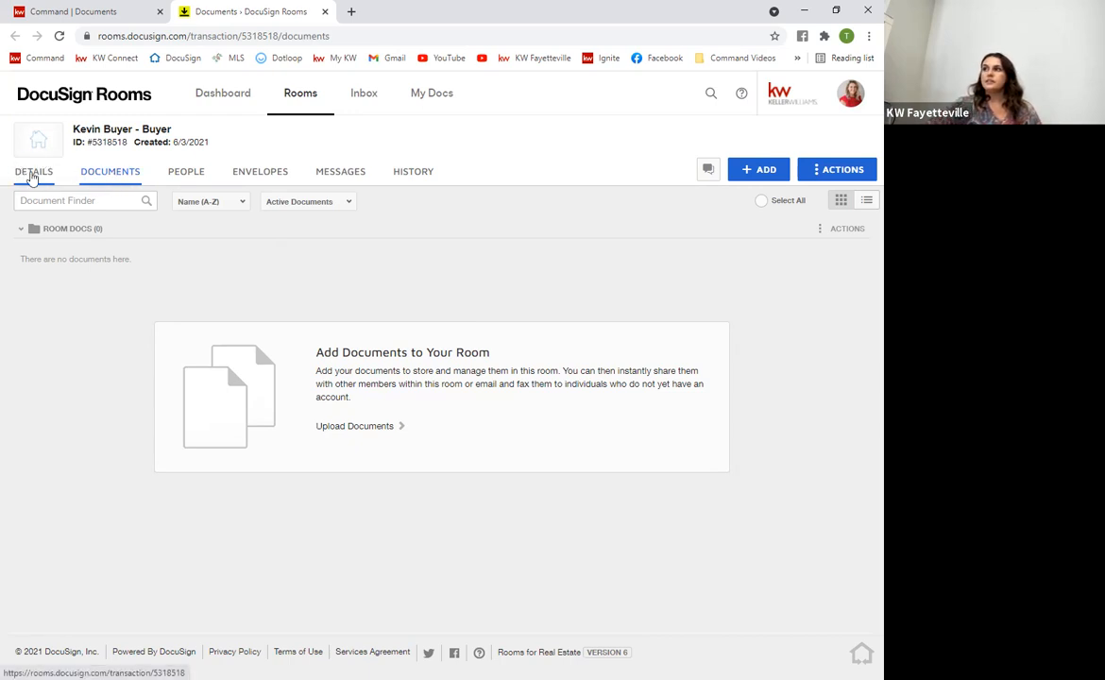
Look over the buyer room's Details page, then put the room details into edit mode
click(33, 175)
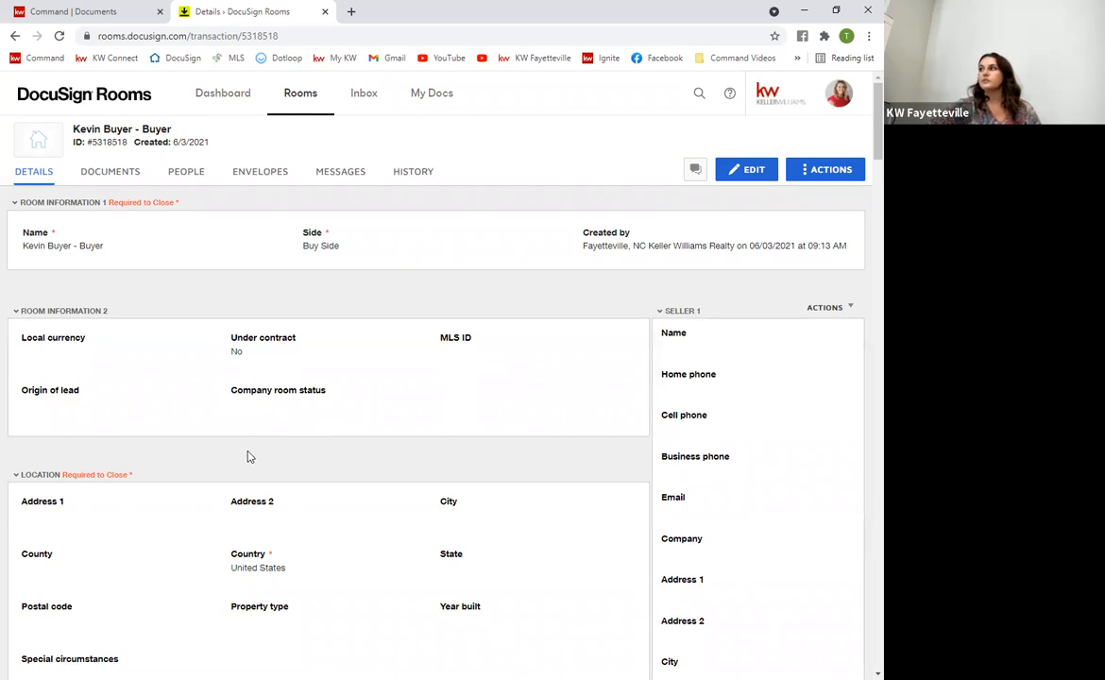
scroll(557, 444, down, 10)
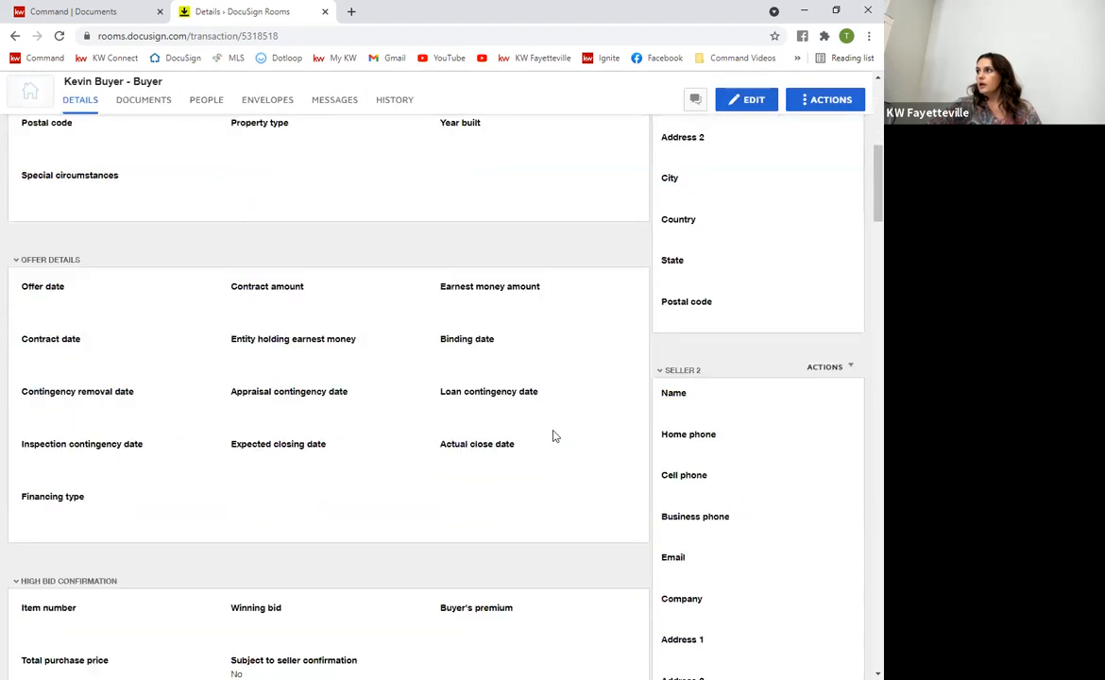
scroll(569, 462, down, 10)
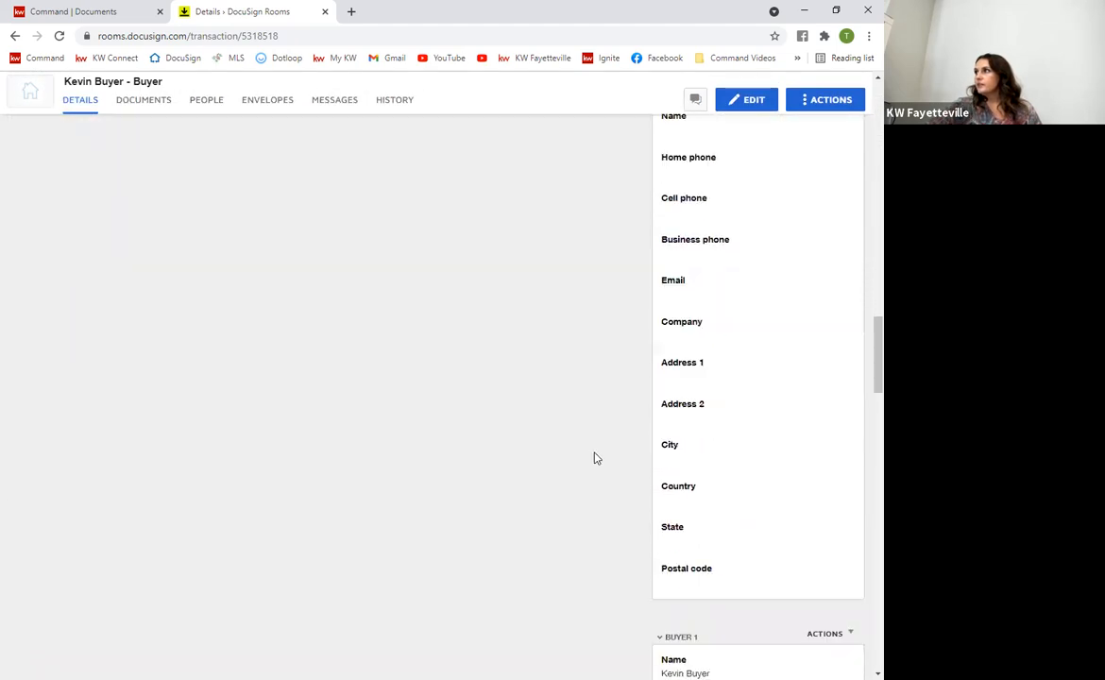
scroll(661, 302, down, 1)
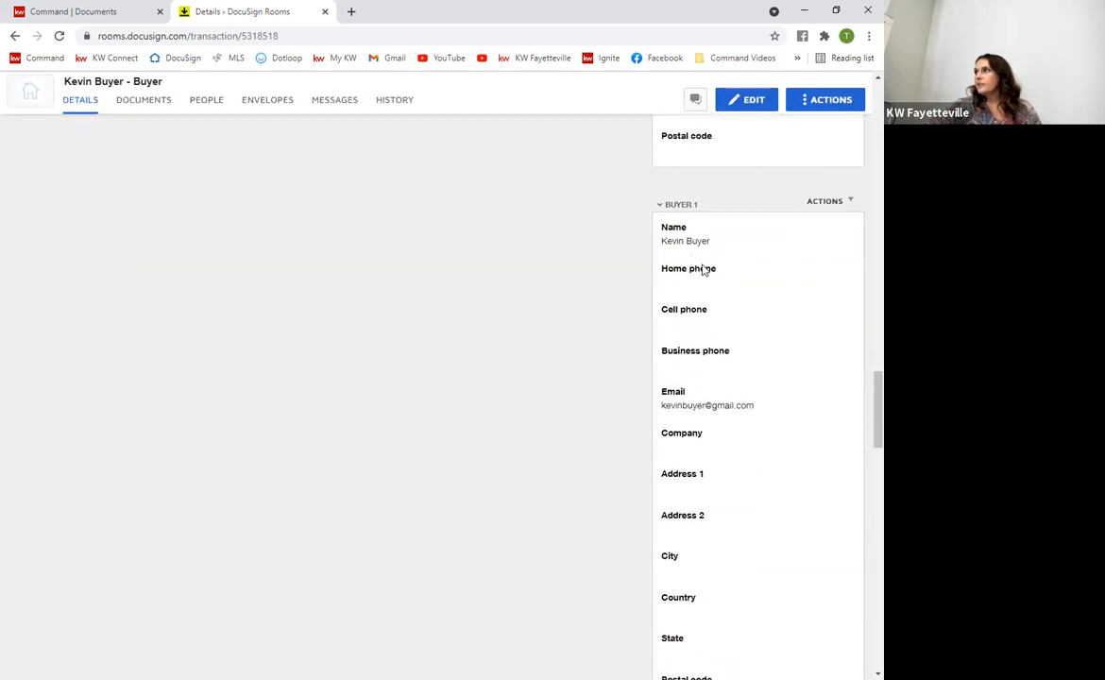
scroll(709, 374, down, 1)
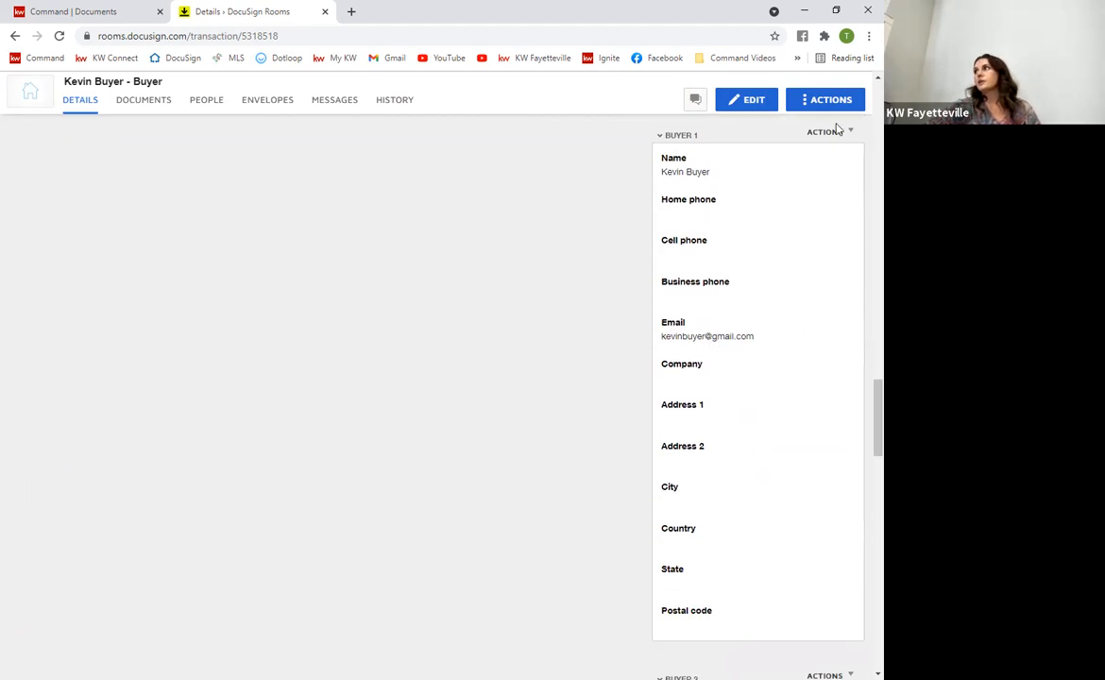
scroll(706, 466, down, 7)
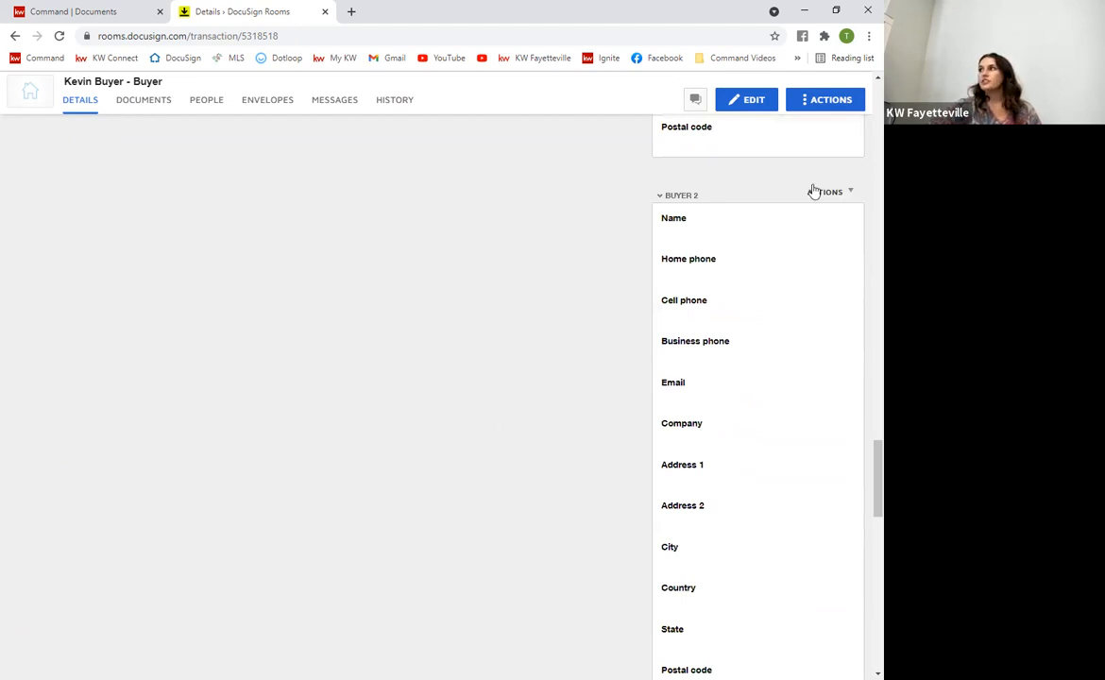
scroll(686, 283, down, 7)
scroll(682, 282, down, 1)
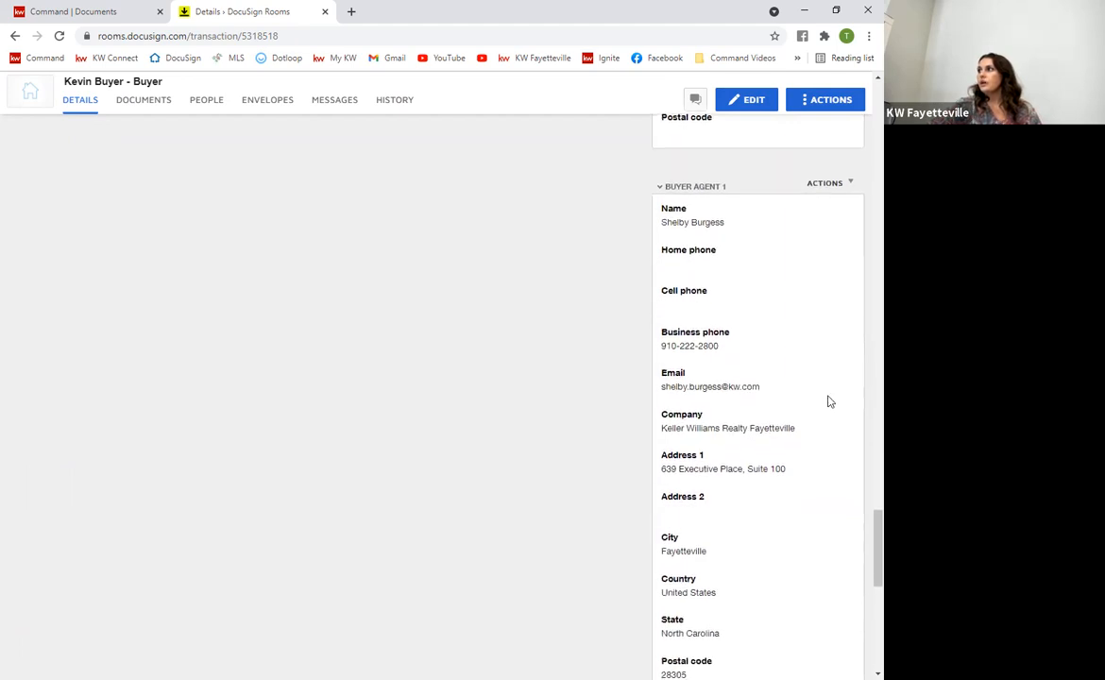
scroll(725, 465, down, 2)
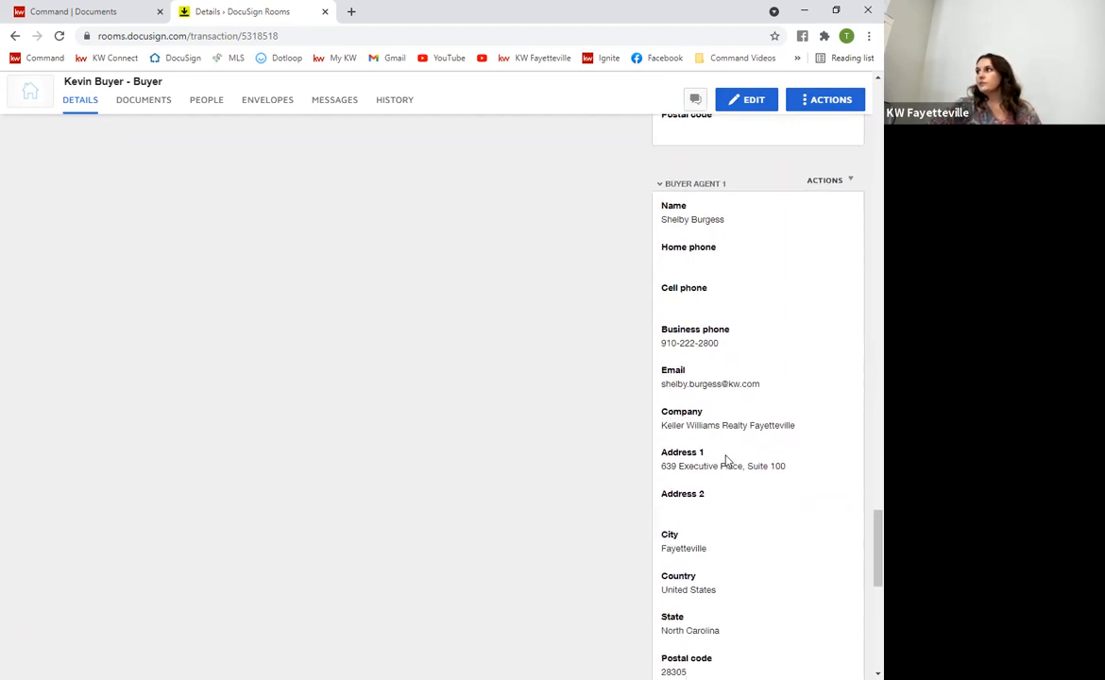
scroll(723, 466, up, 2)
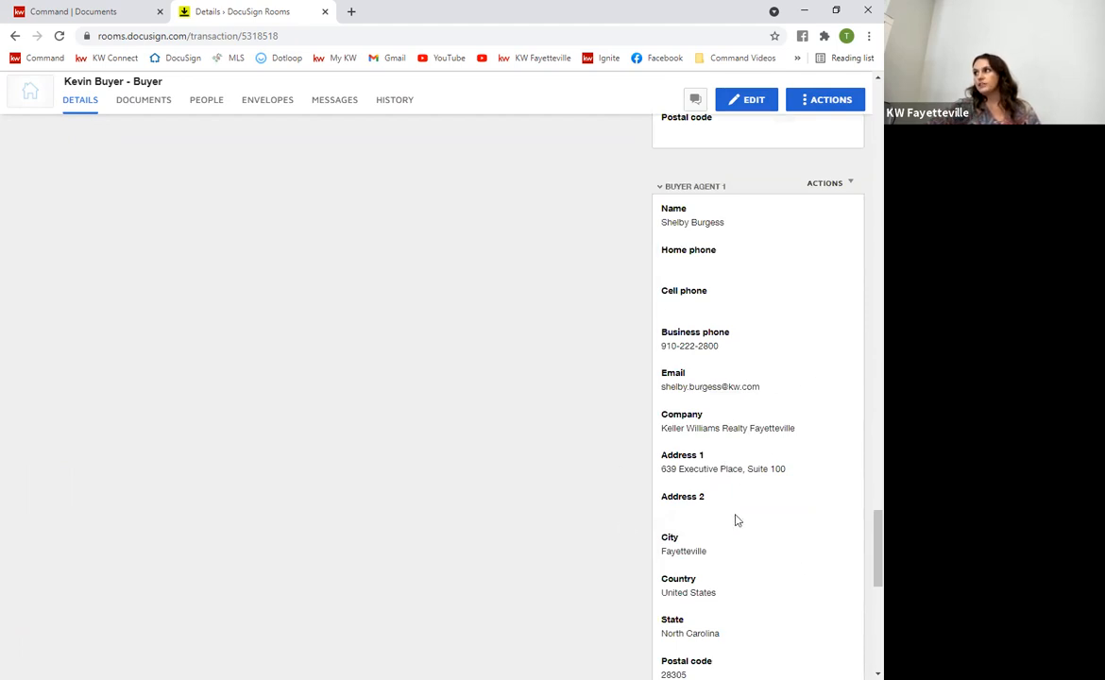
scroll(737, 521, down, 7)
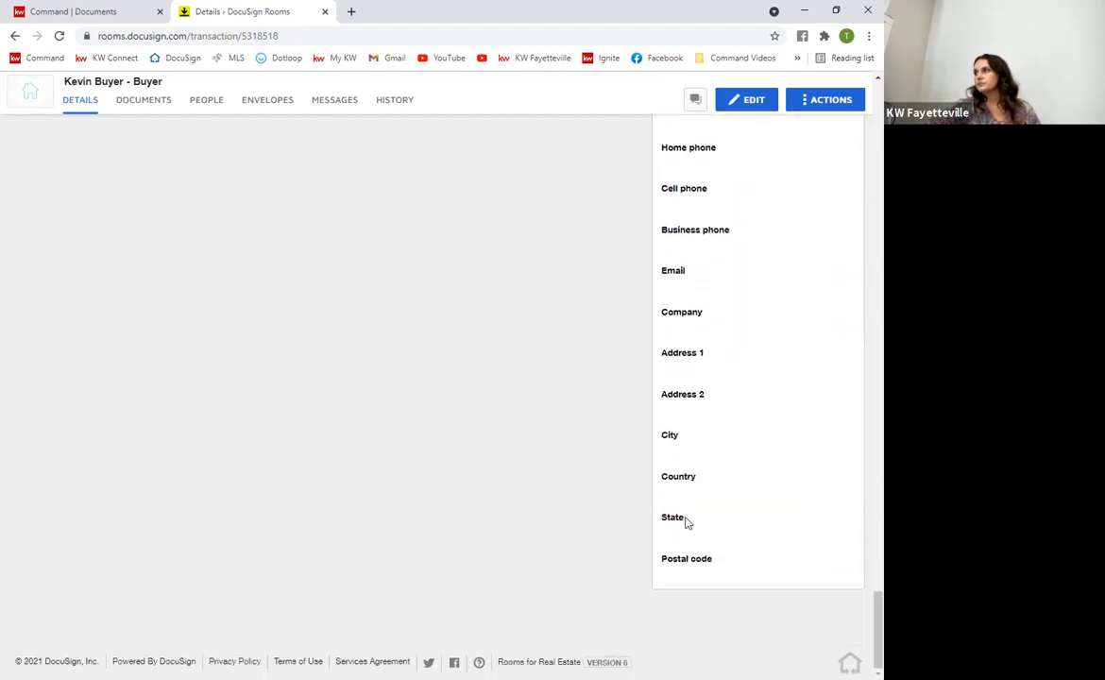
scroll(686, 523, up, 10)
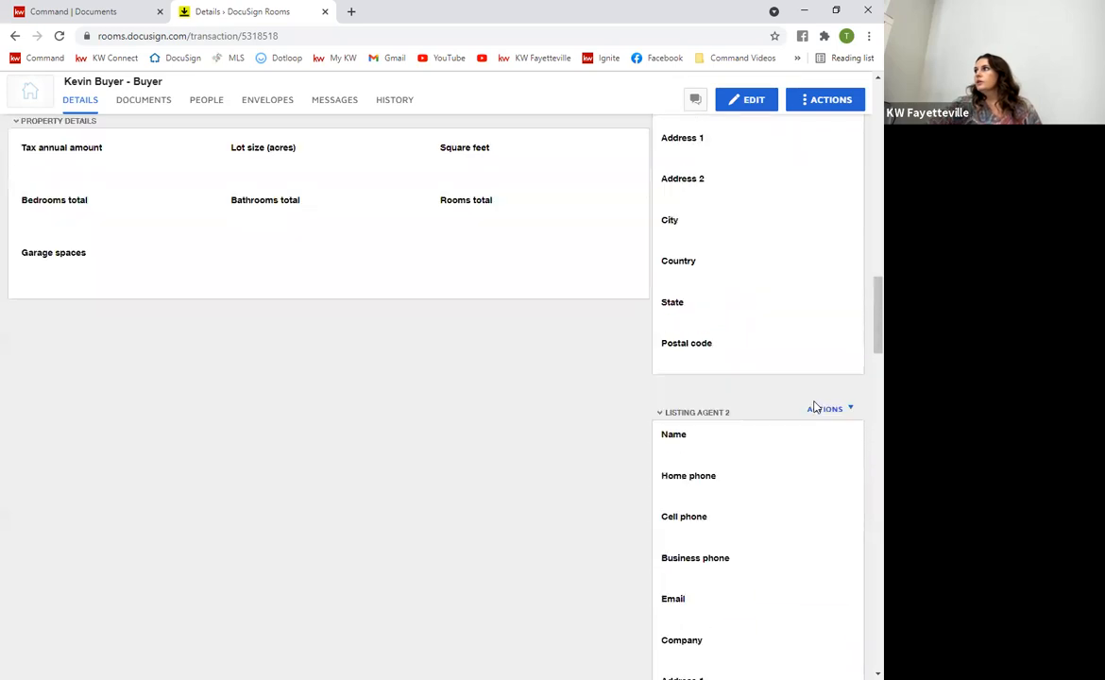
scroll(816, 407, up, 12)
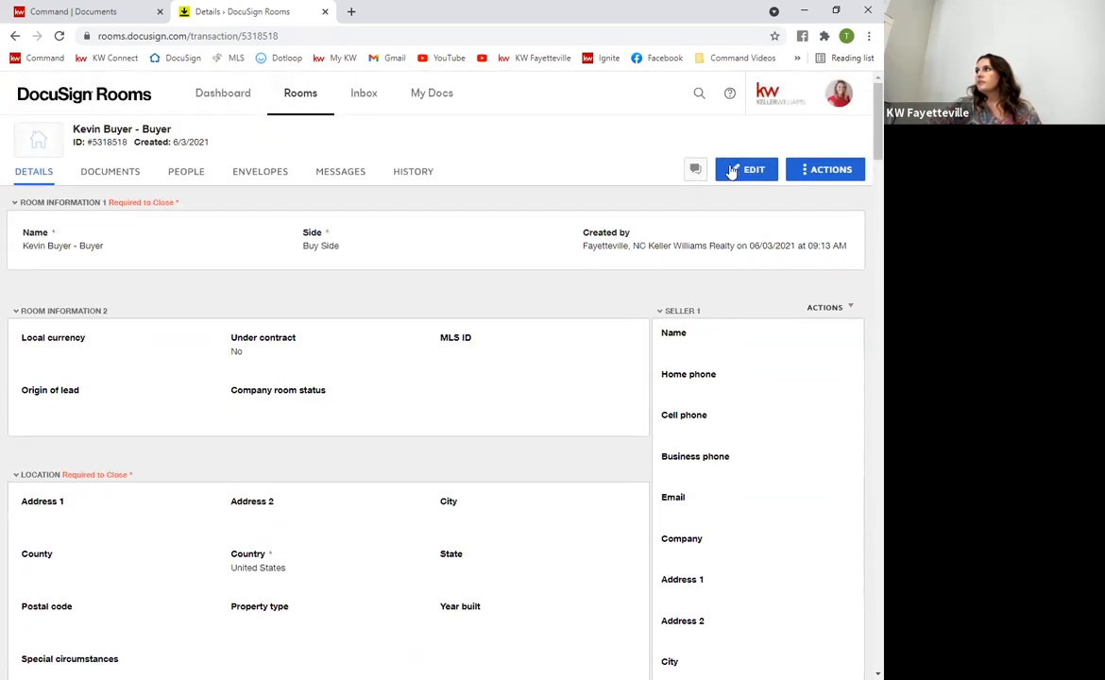
click(744, 175)
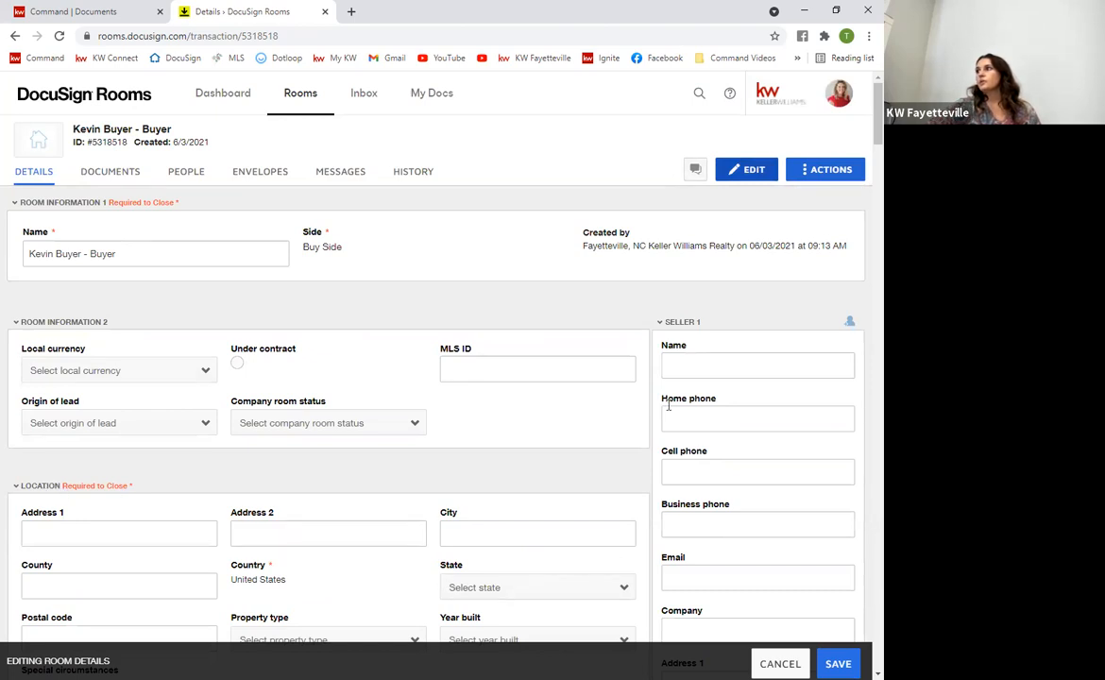
Enter the property's street address, suite, Fayetteville city, Cumberland county and postal code
scroll(296, 427, down, 2)
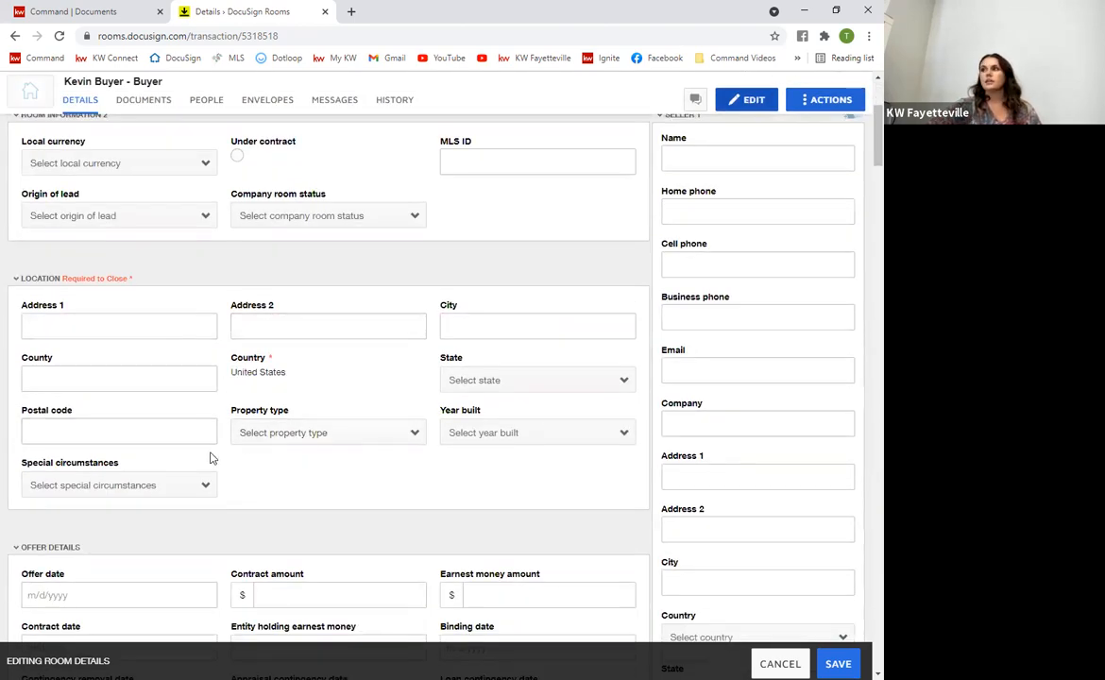
scroll(112, 335, up, 1)
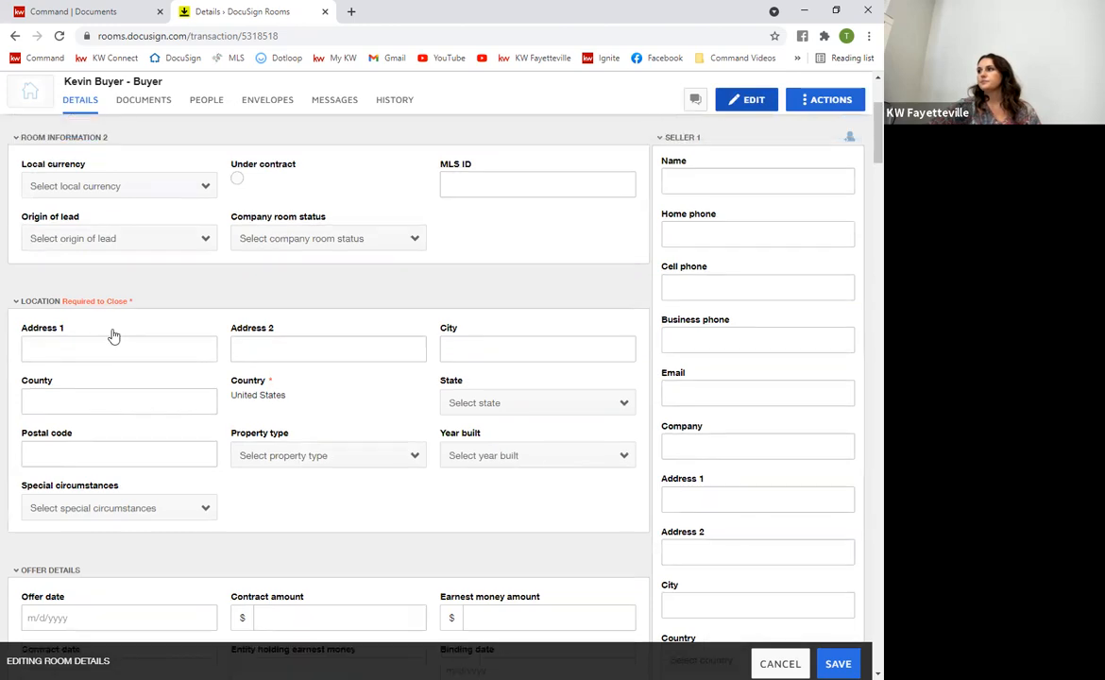
click(86, 387)
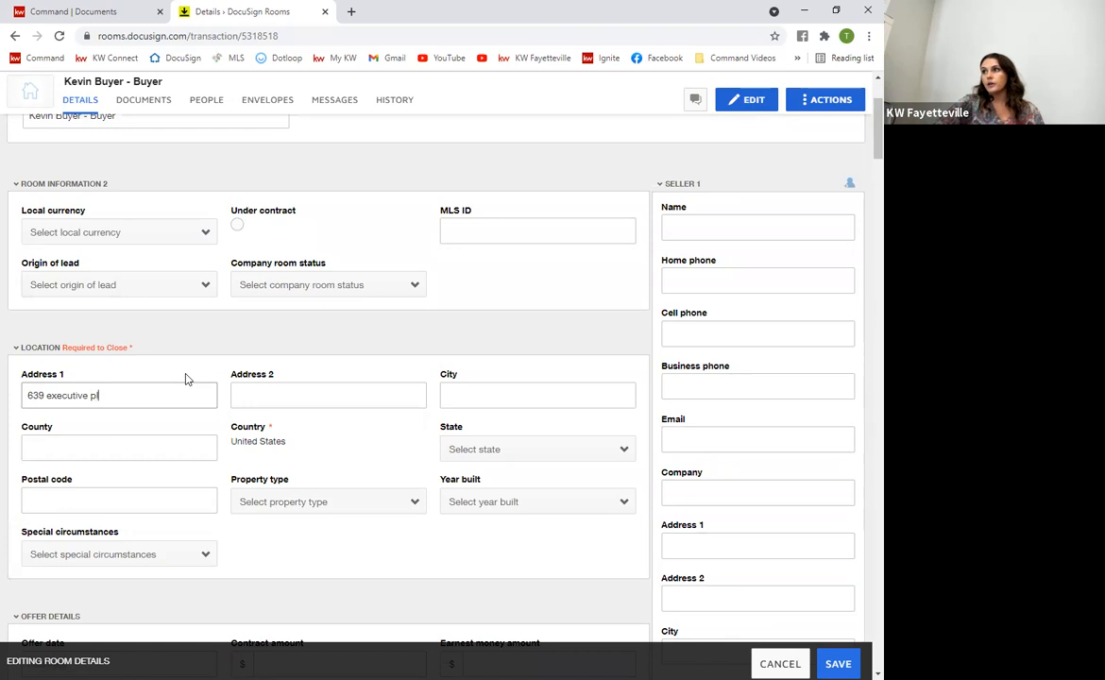
key(Tab)
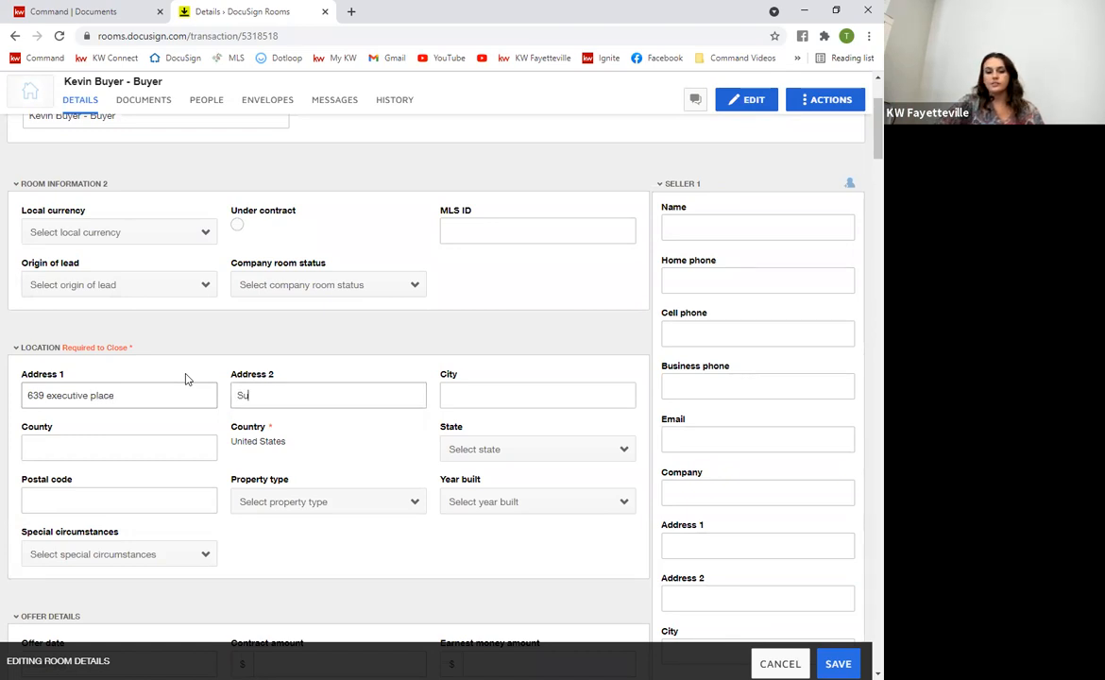
key(Tab)
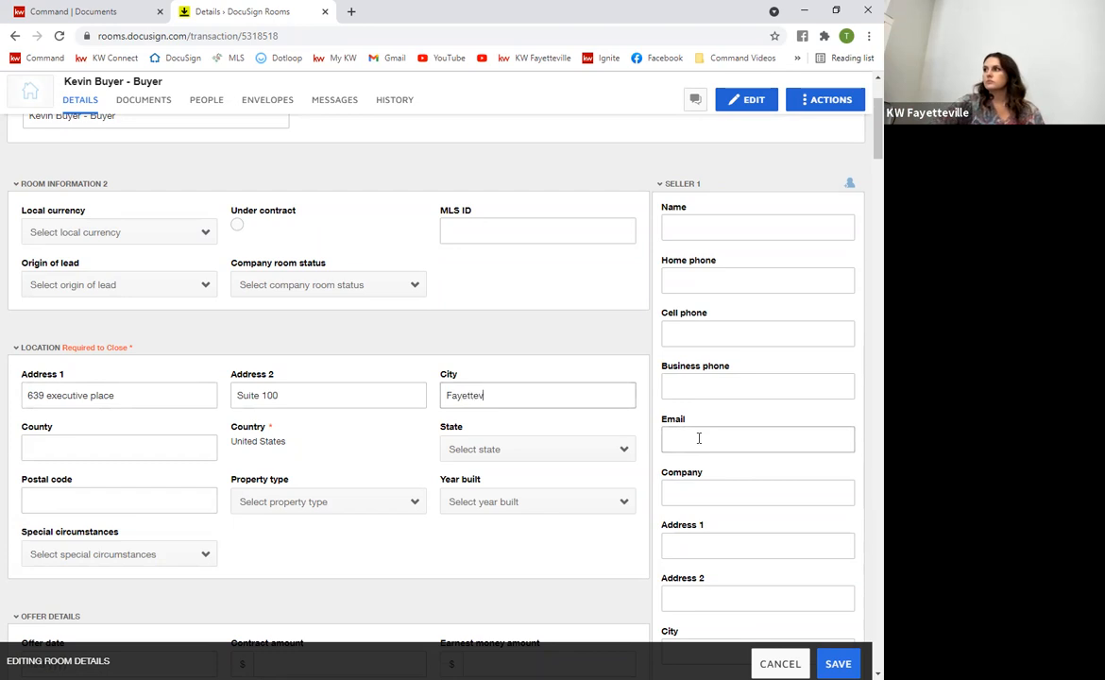
key(Tab)
text(Cumberland)
key(Tab)
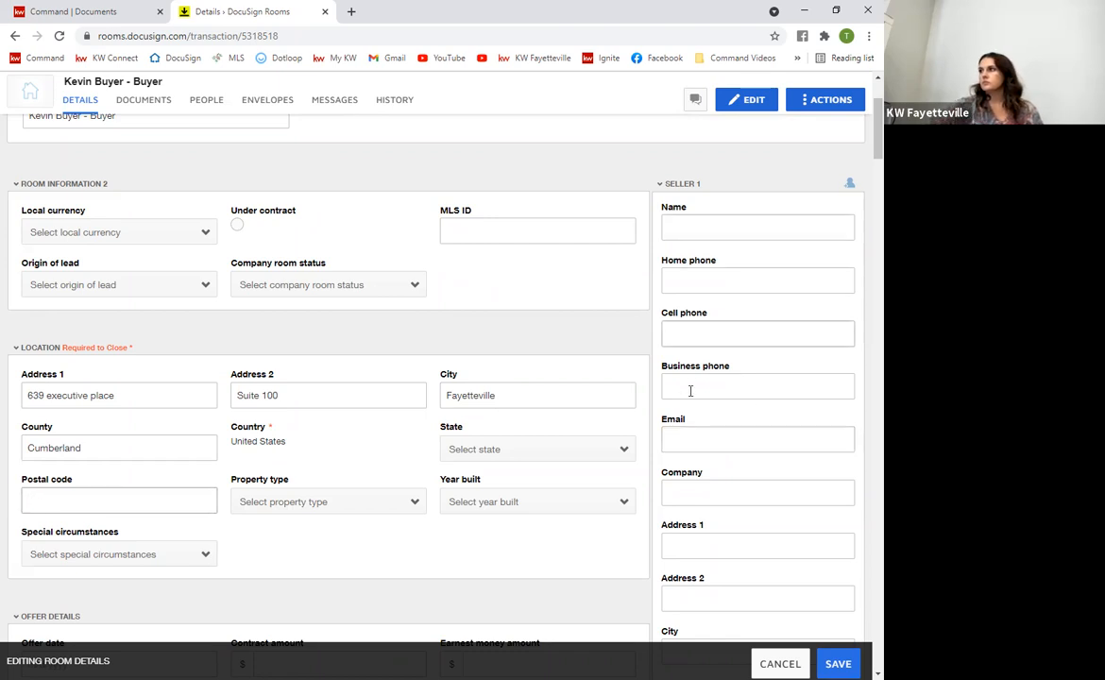
Set the state to North Carolina and save the room location
click(606, 450)
text(no)
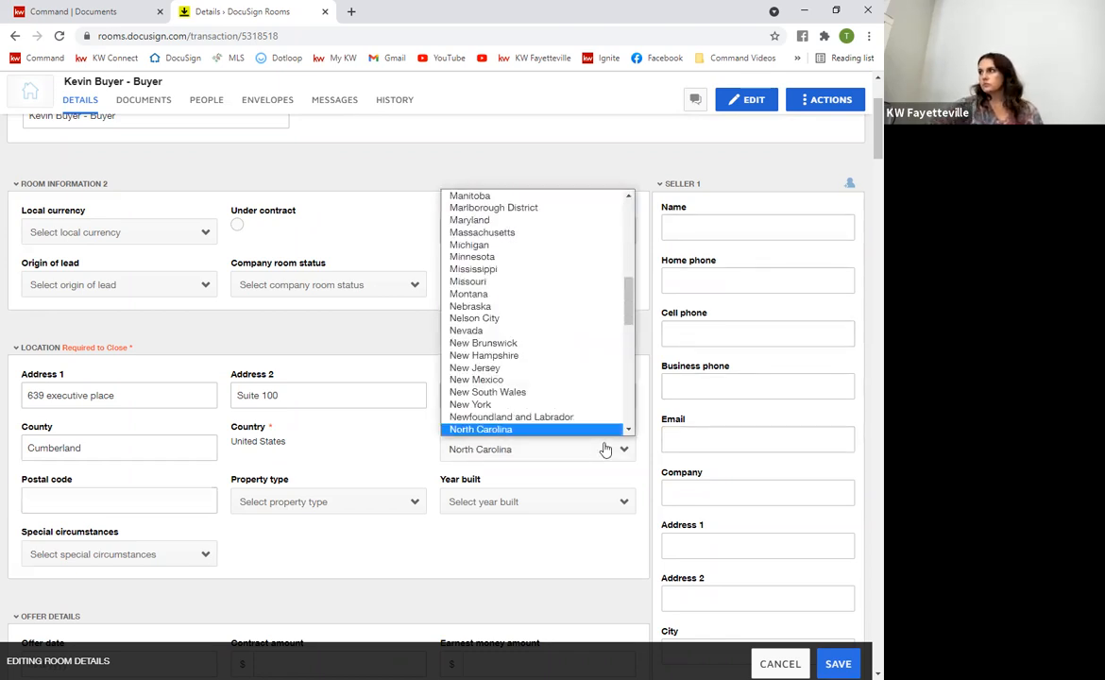
click(606, 432)
click(551, 451)
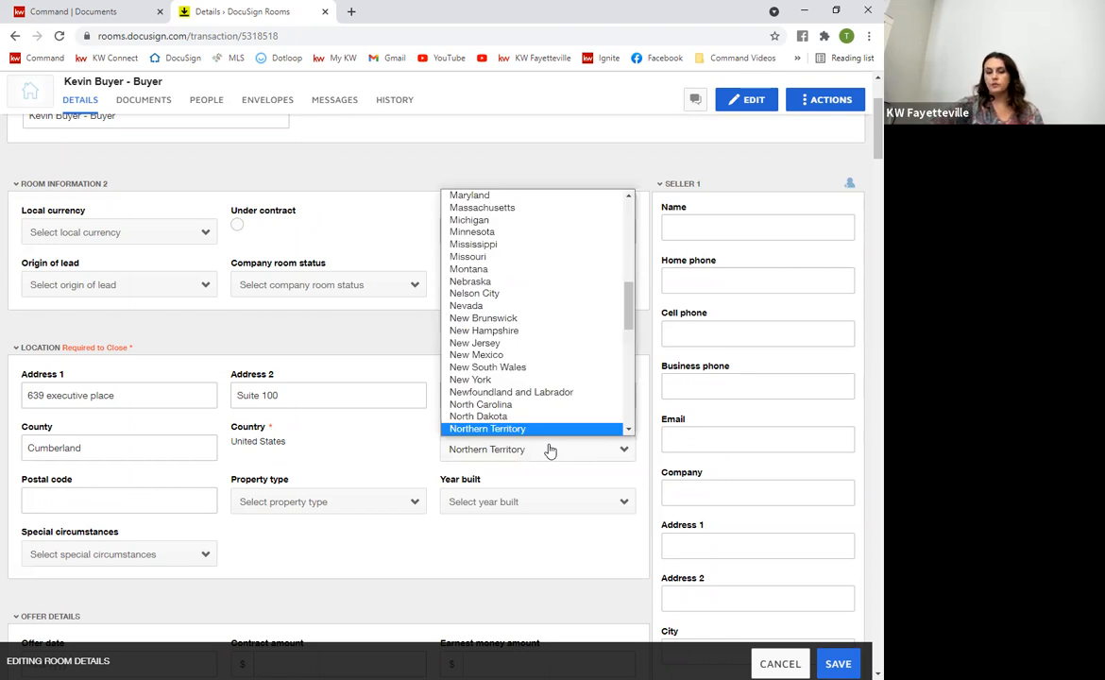
click(487, 405)
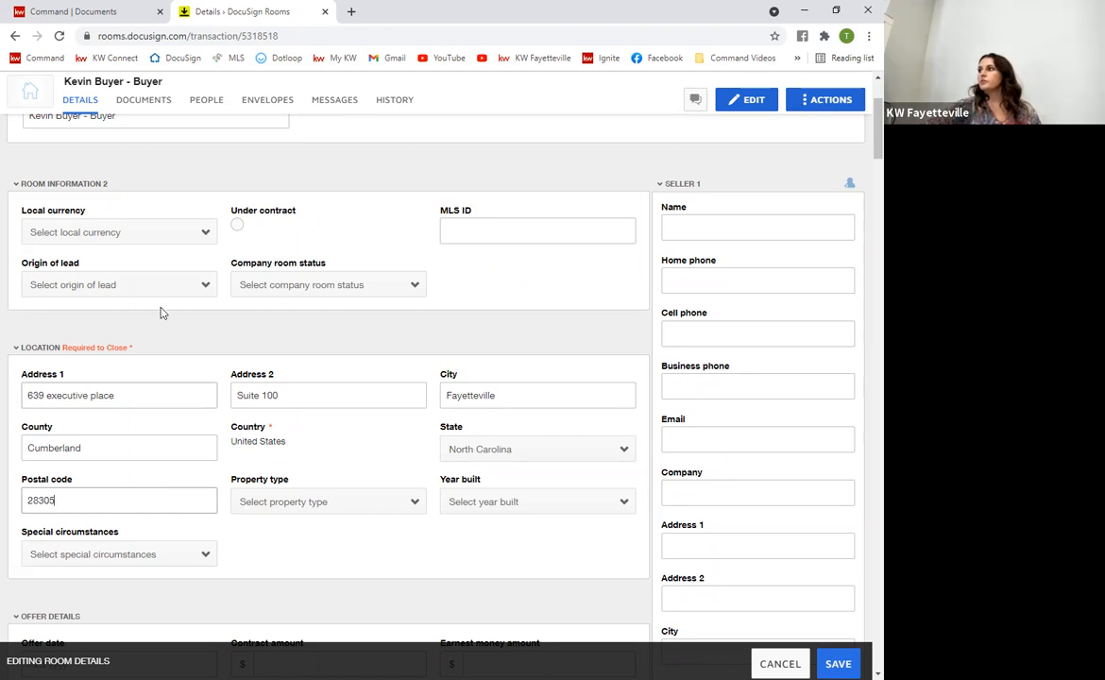
click(838, 664)
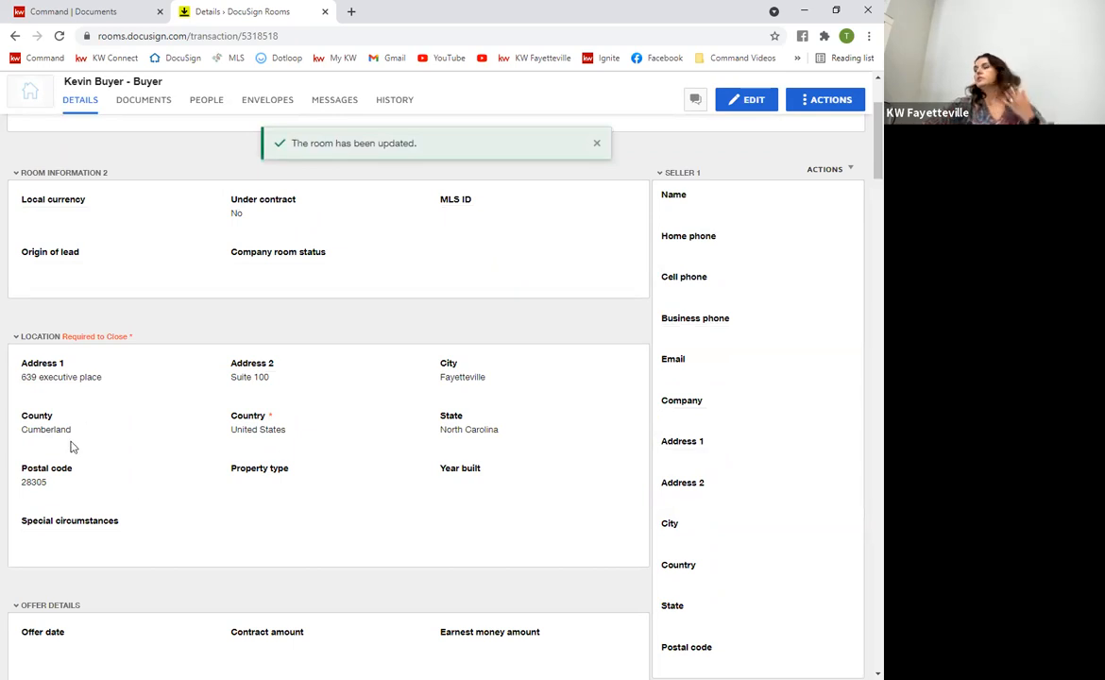
Go to the buyer room's Documents page
scroll(72, 447, up, 2)
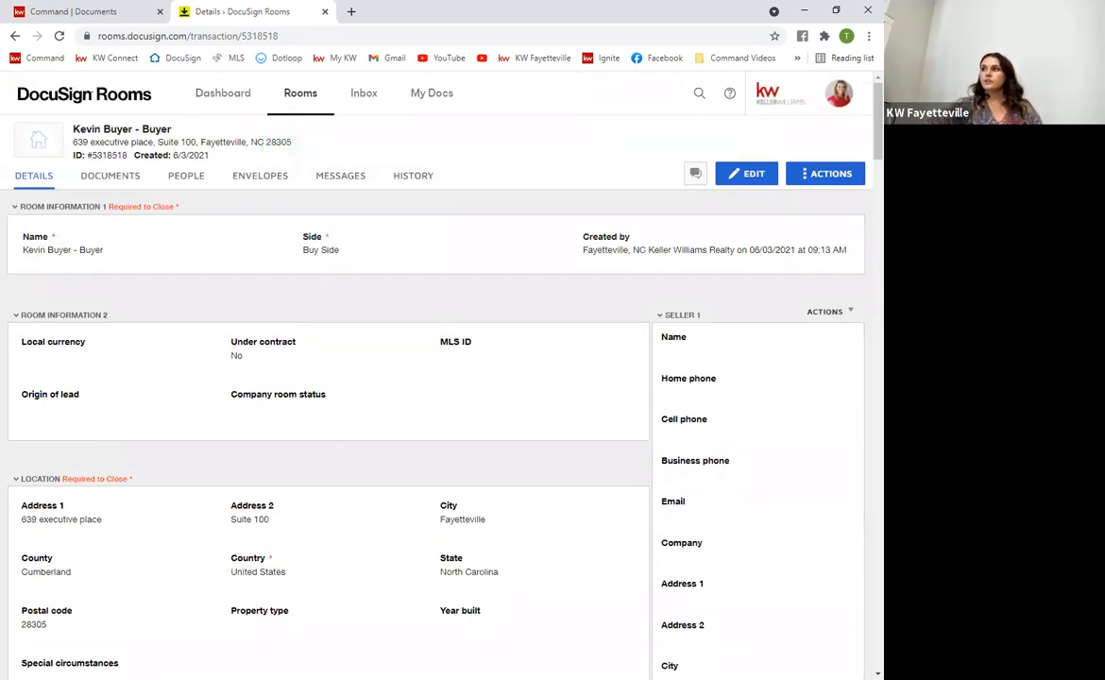
click(110, 177)
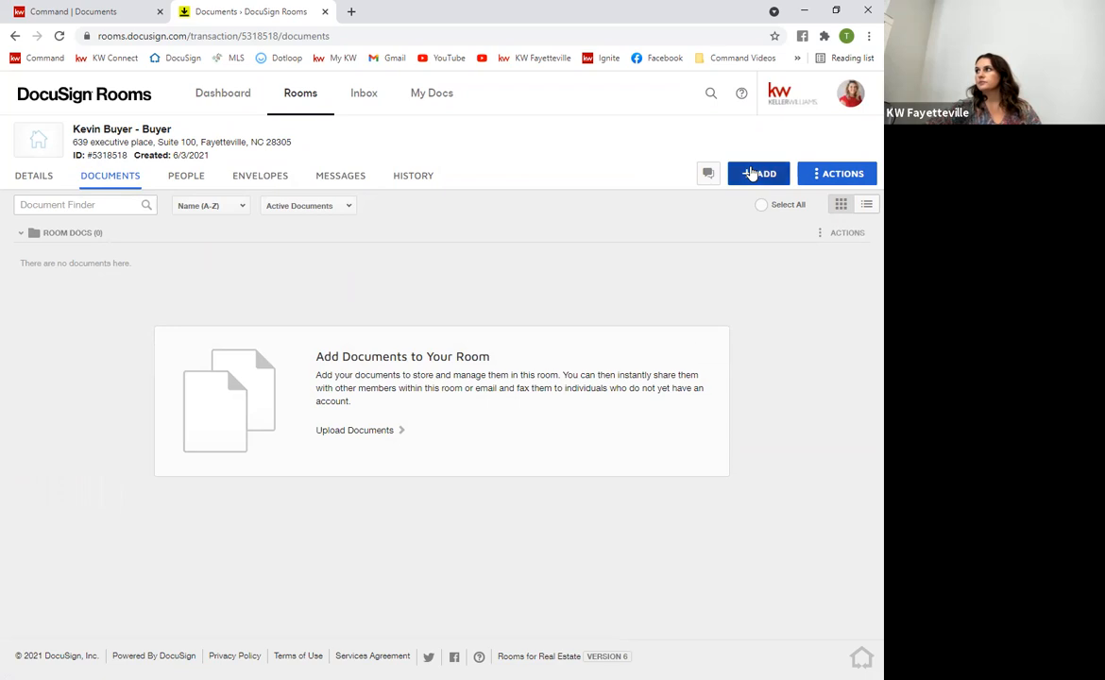
Choose DocuSign Forms as the source for adding documents to the room
click(753, 173)
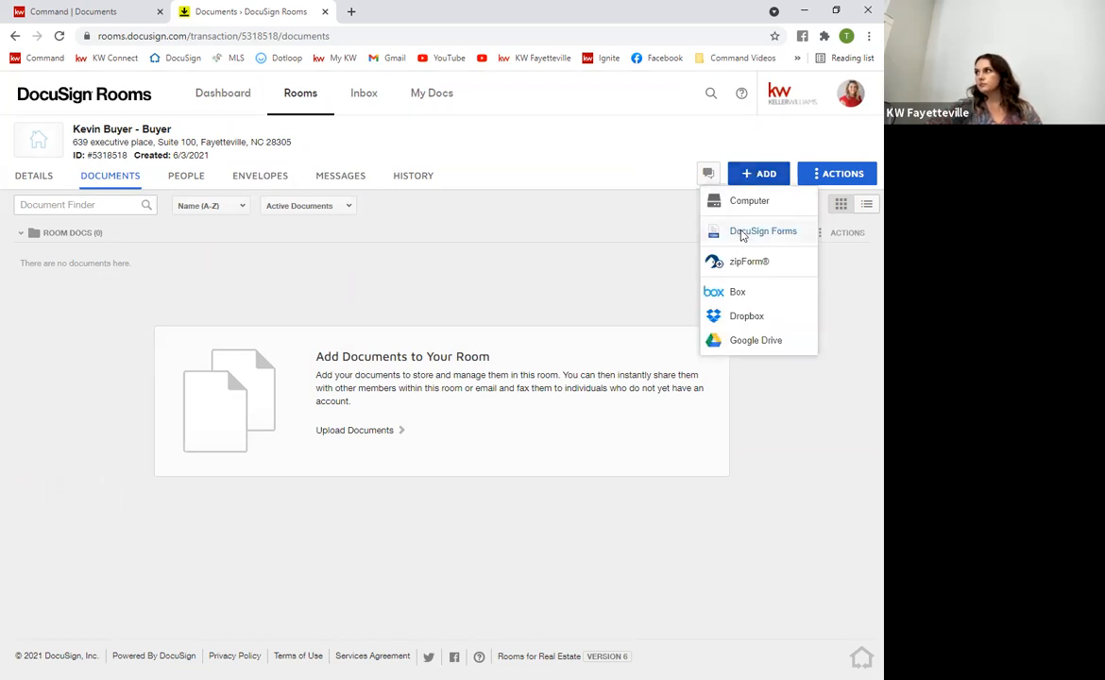
click(743, 232)
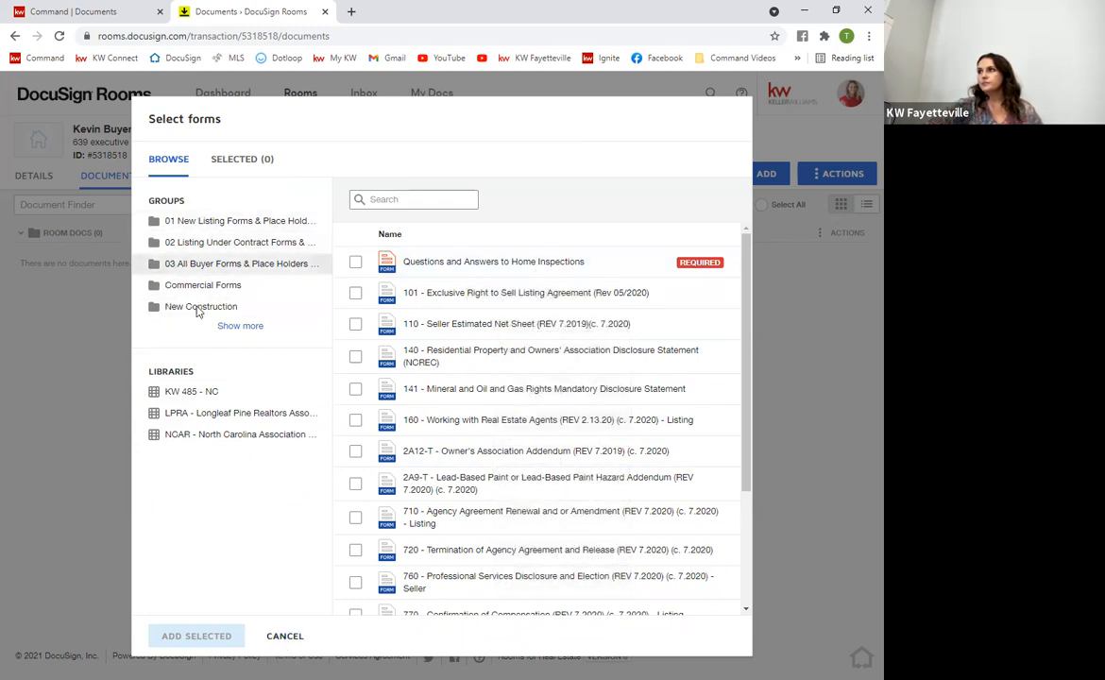
Browse the KW 485 - NC and LPRA libraries and settle on the 03 All Buyer Forms & Place Holders group
click(215, 416)
click(198, 390)
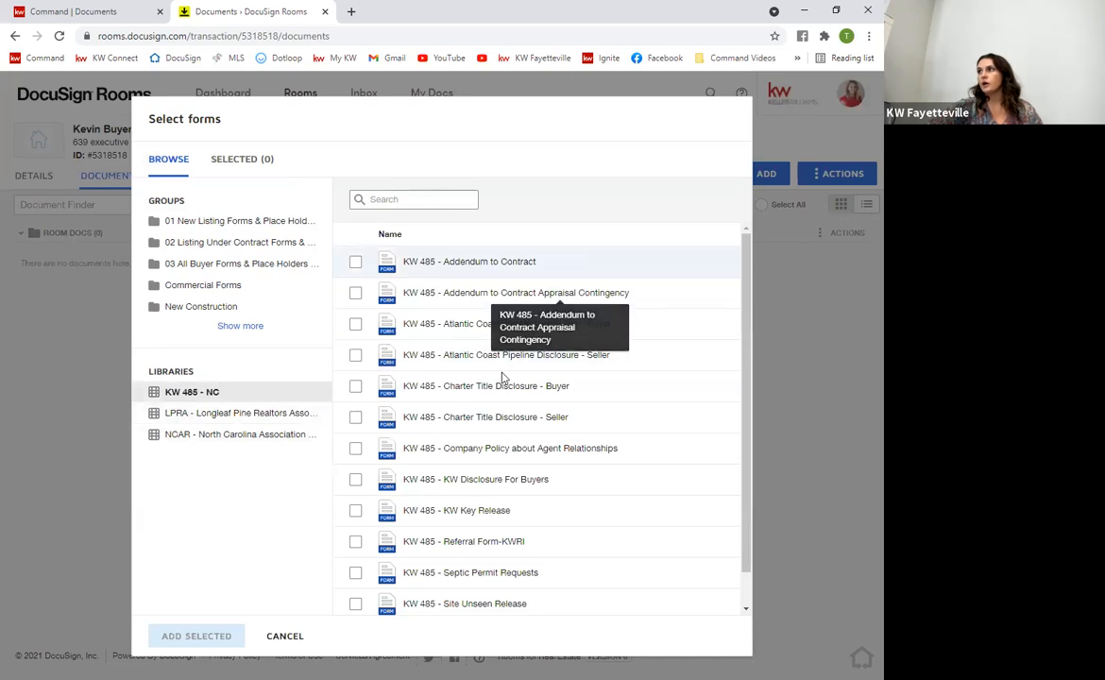
click(185, 418)
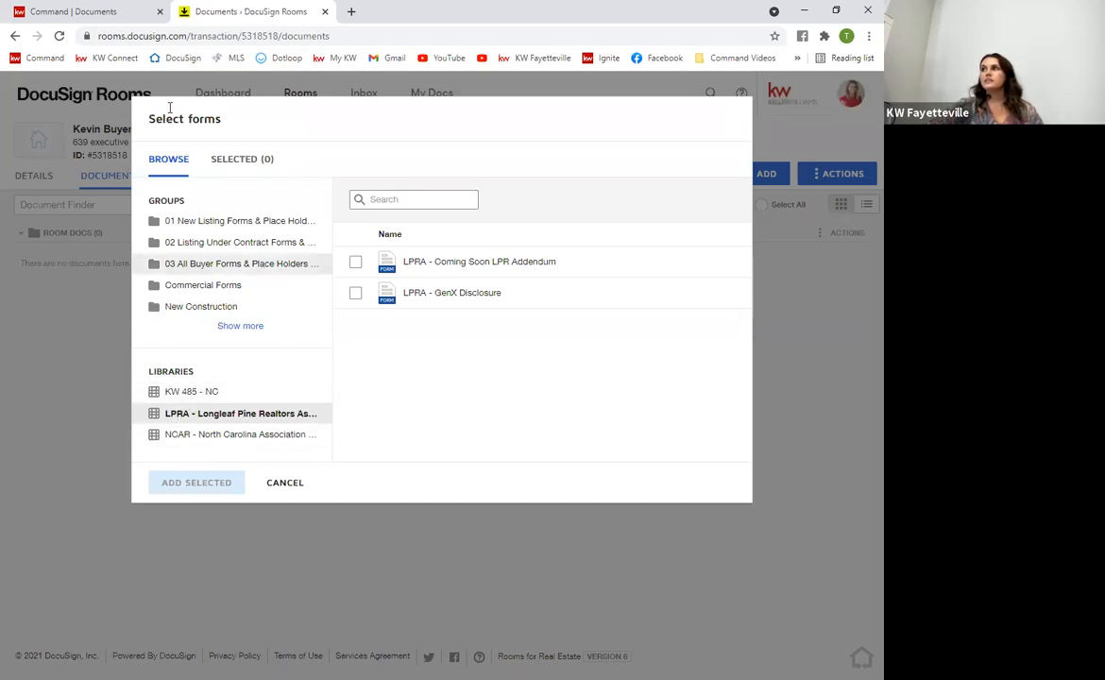
click(249, 265)
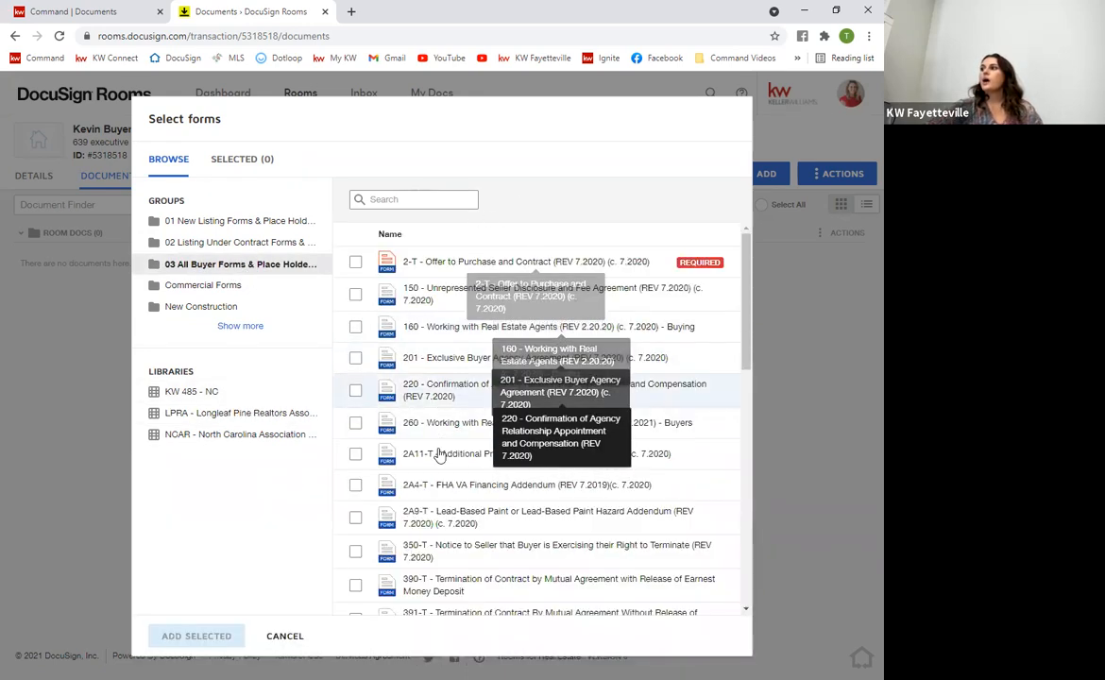
scroll(439, 456, down, 3)
scroll(476, 488, up, 3)
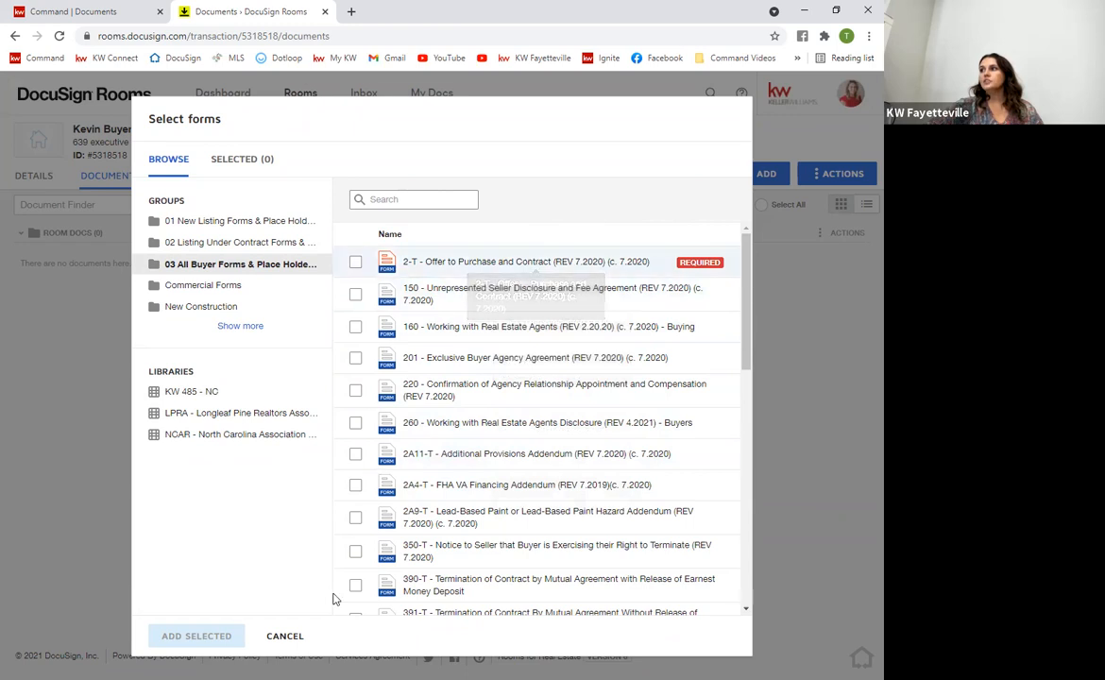
scroll(333, 599, down, 2)
click(282, 243)
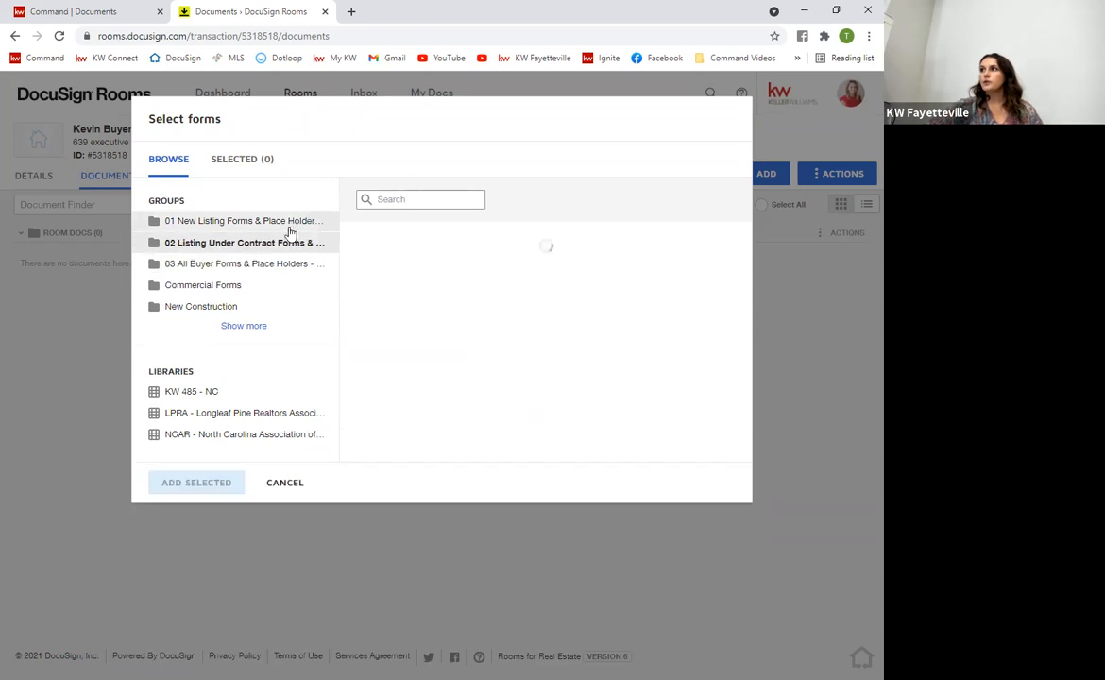
click(284, 264)
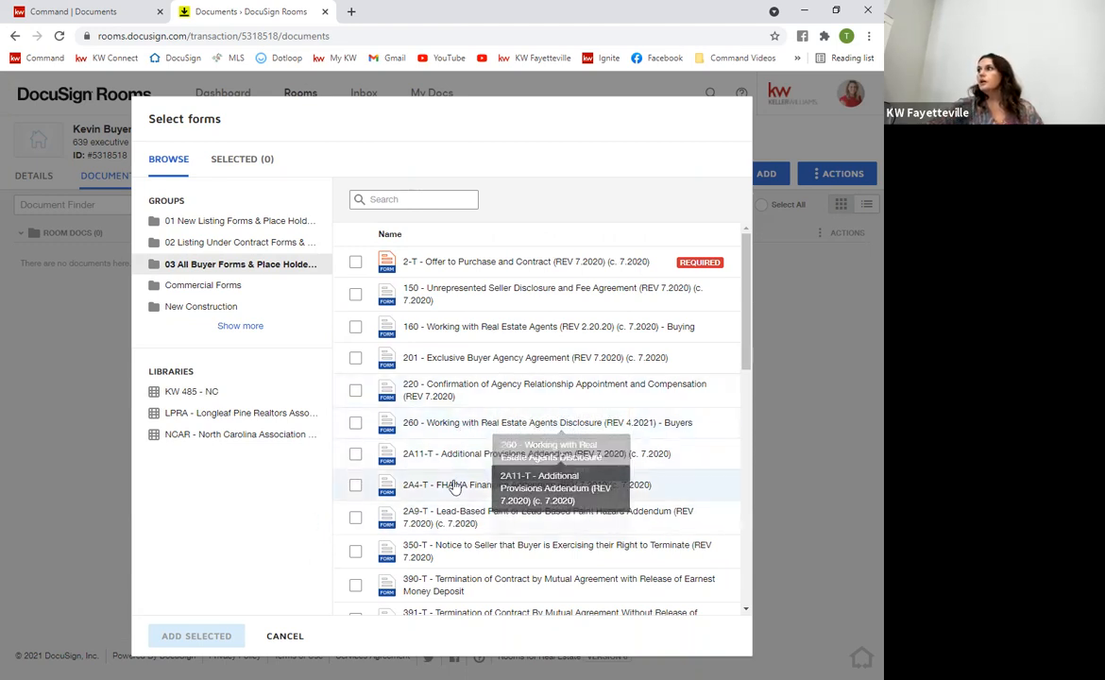
Select form 260 with the 260 Buyers template and form 201, and add both to the room
click(356, 426)
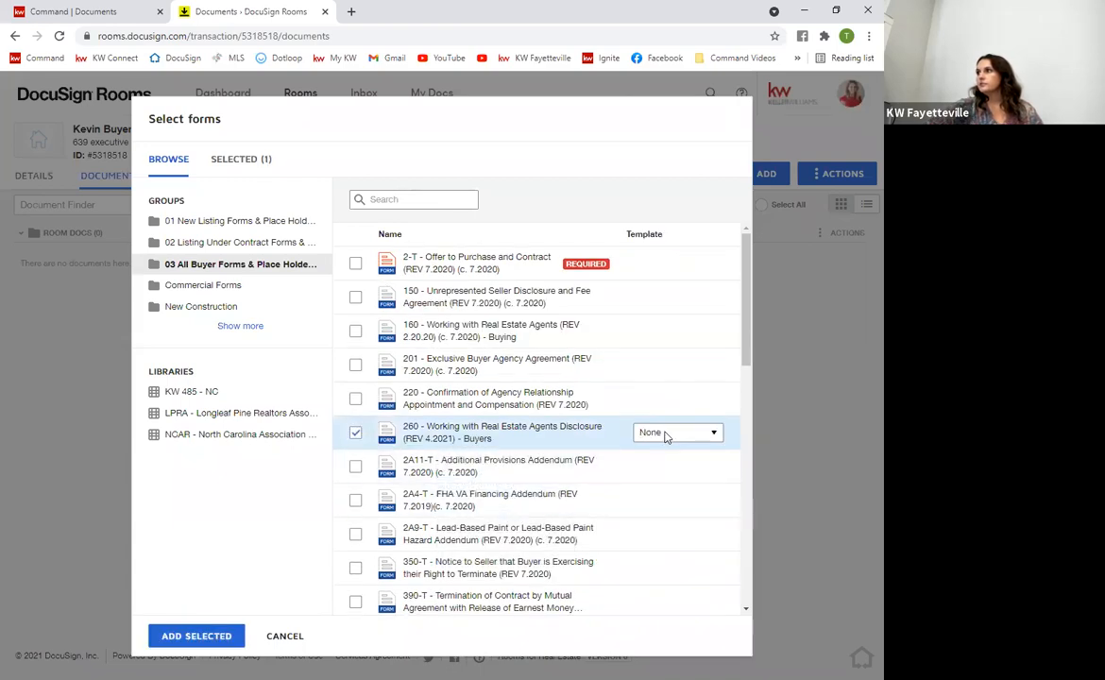
click(666, 434)
click(648, 459)
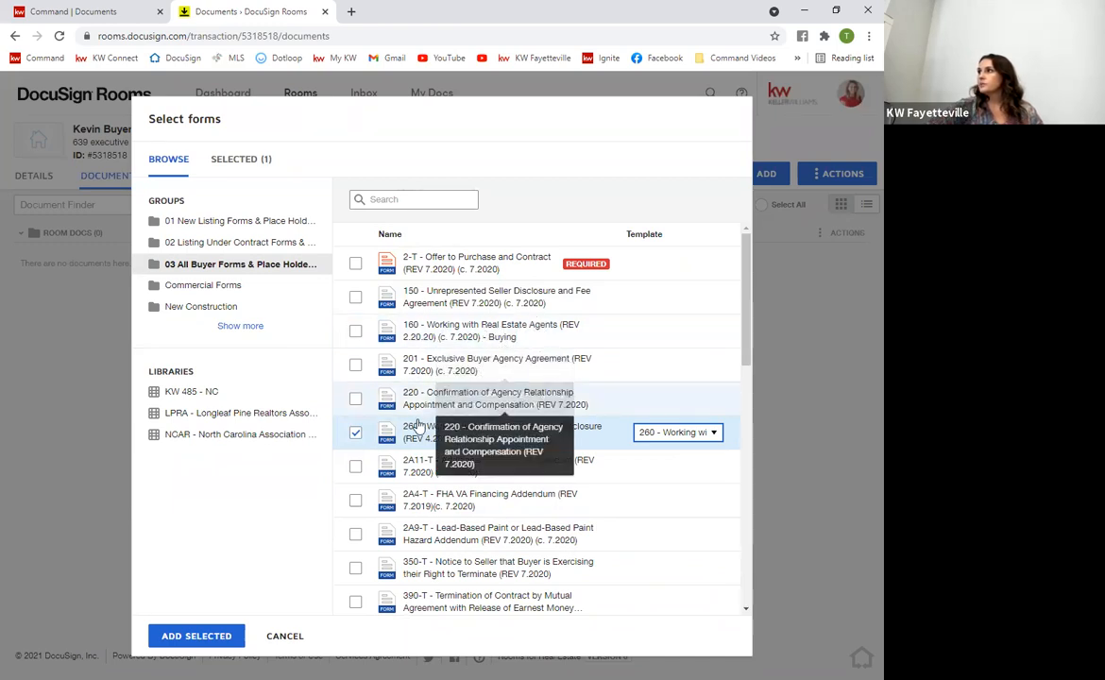
scroll(479, 525, down, 3)
scroll(478, 520, up, 3)
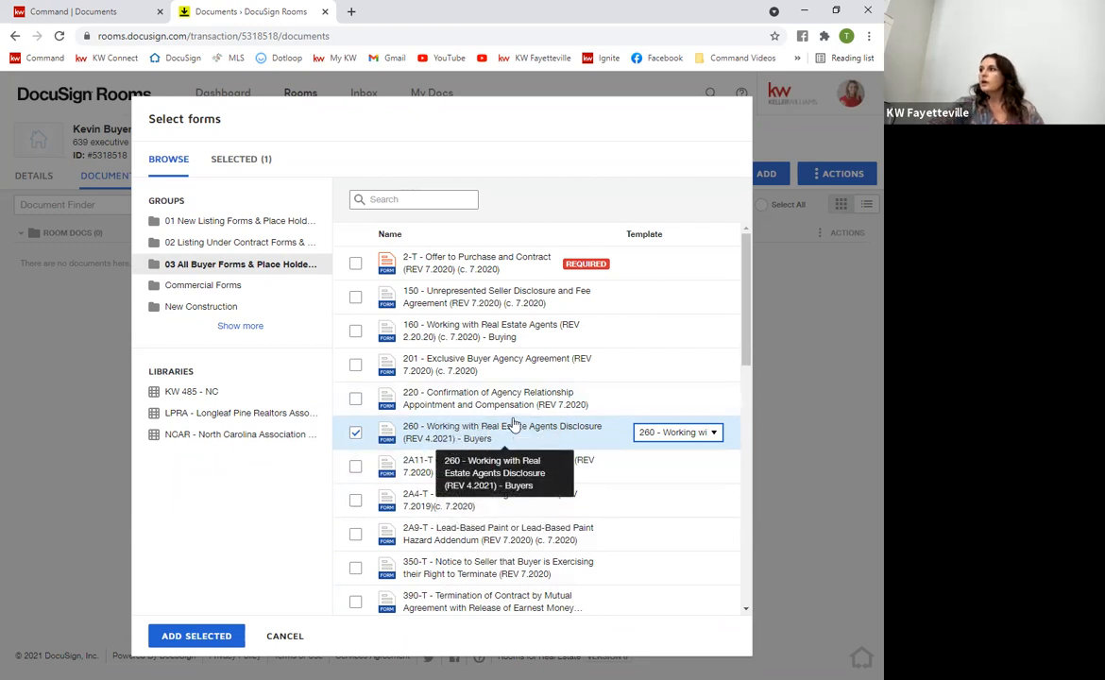
click(355, 367)
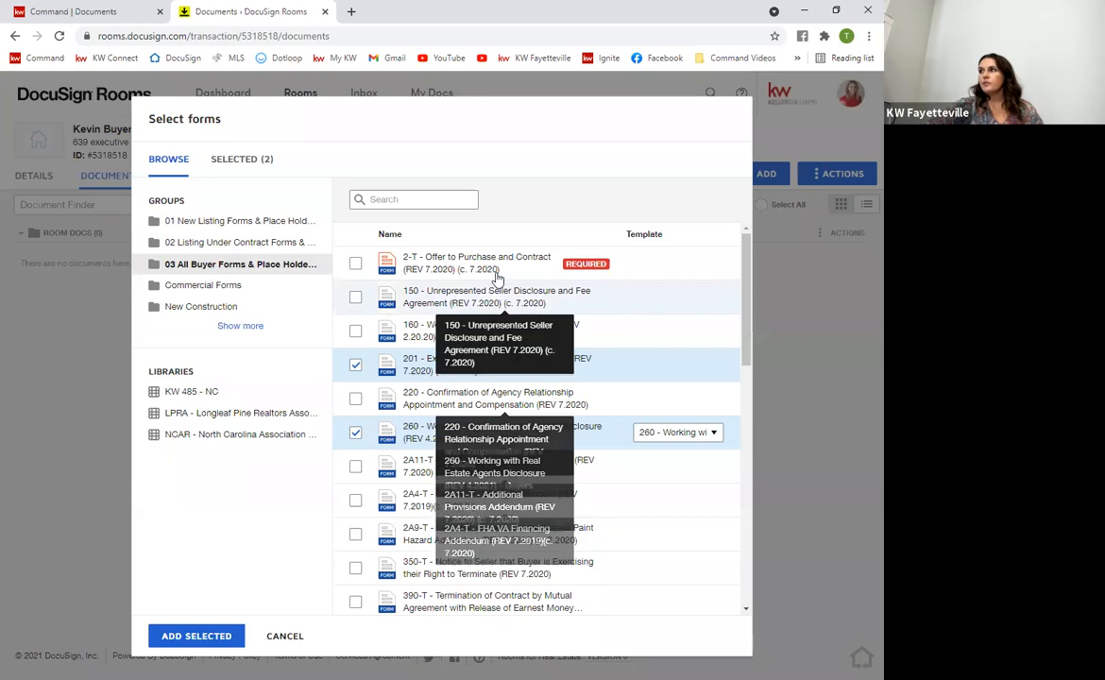
click(210, 636)
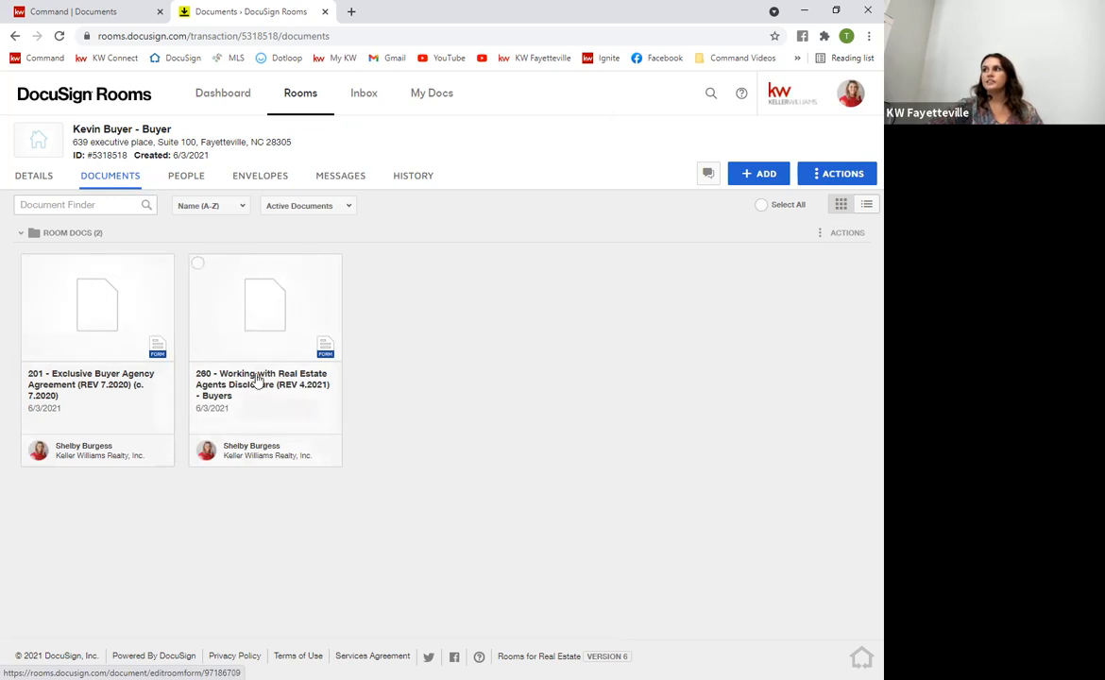
Open form 201, check its prefilled buyer and firm fields, then save and close it
click(87, 328)
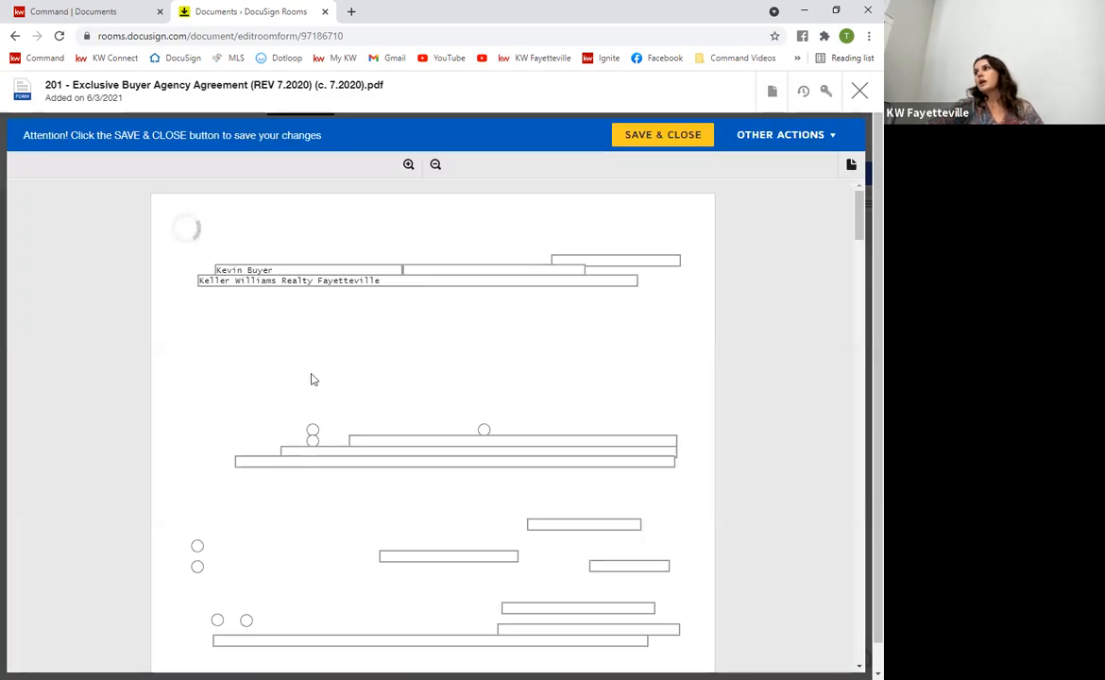
click(319, 281)
scroll(432, 416, down, 3)
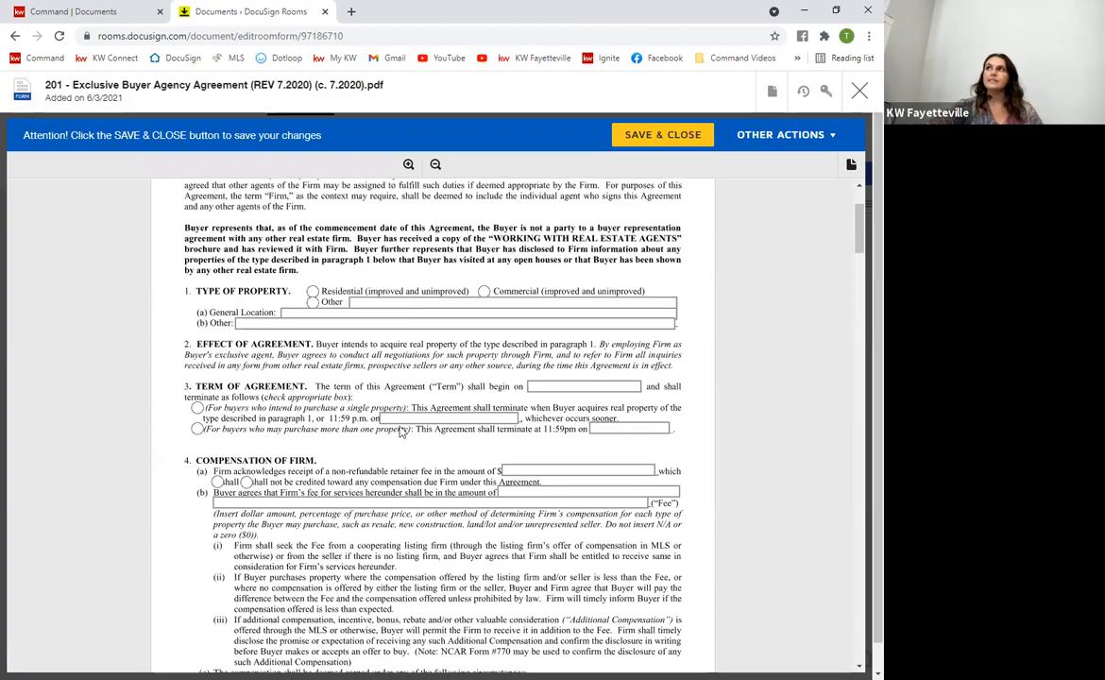
scroll(450, 501, down, 4)
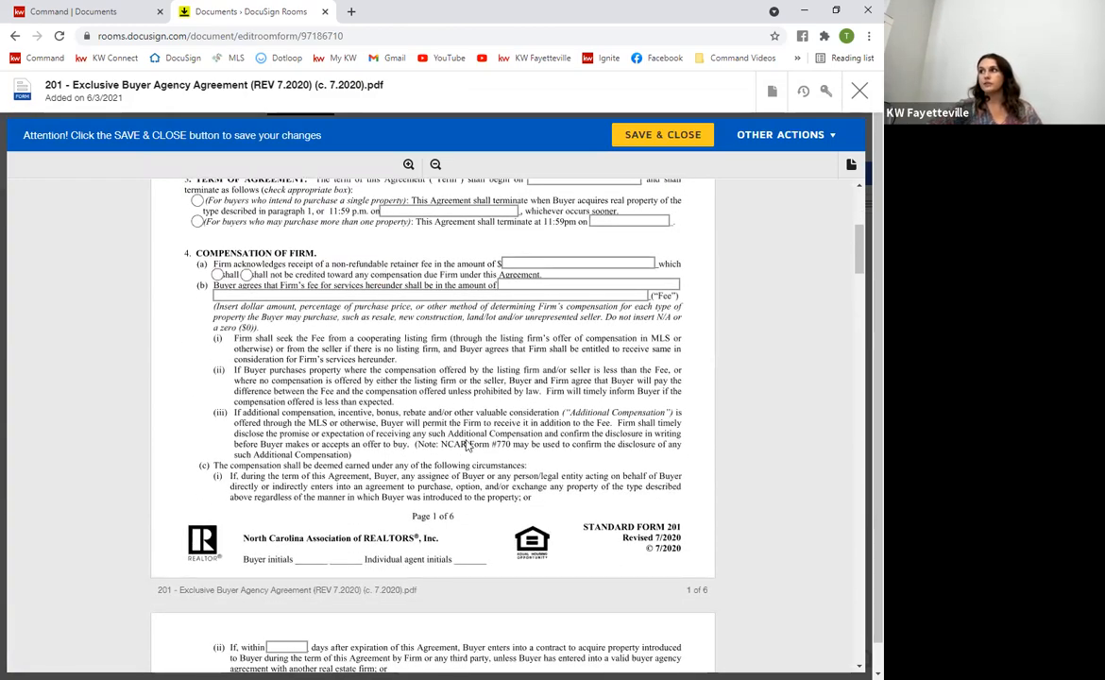
scroll(467, 446, down, 7)
scroll(454, 377, down, 20)
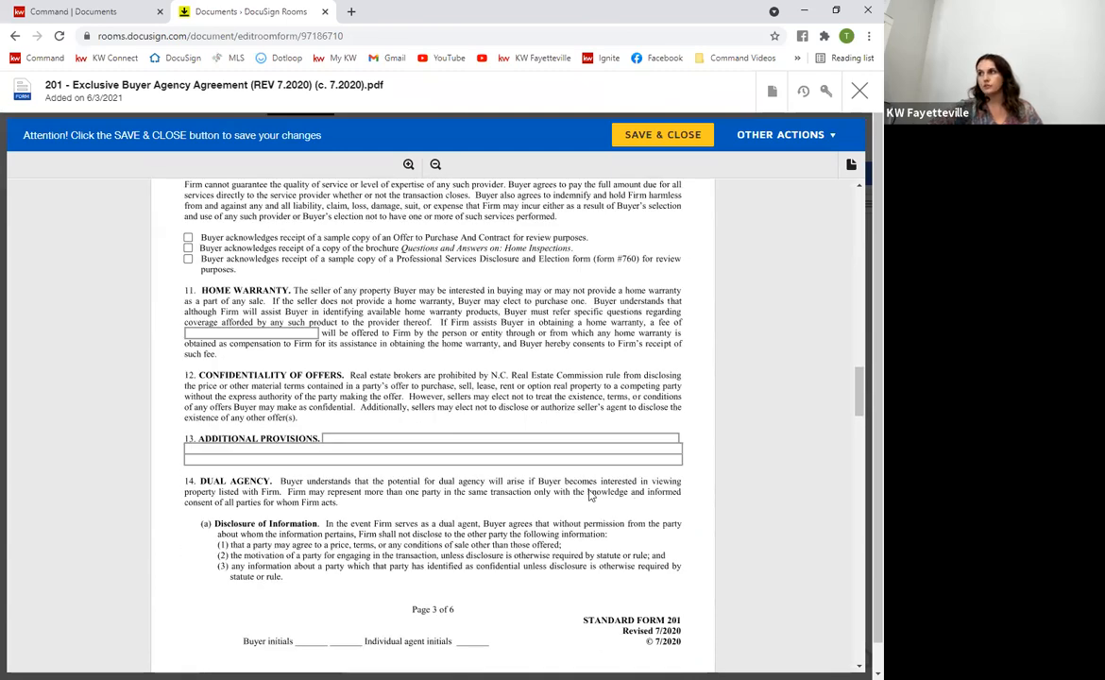
scroll(589, 495, down, 20)
scroll(426, 396, up, 20)
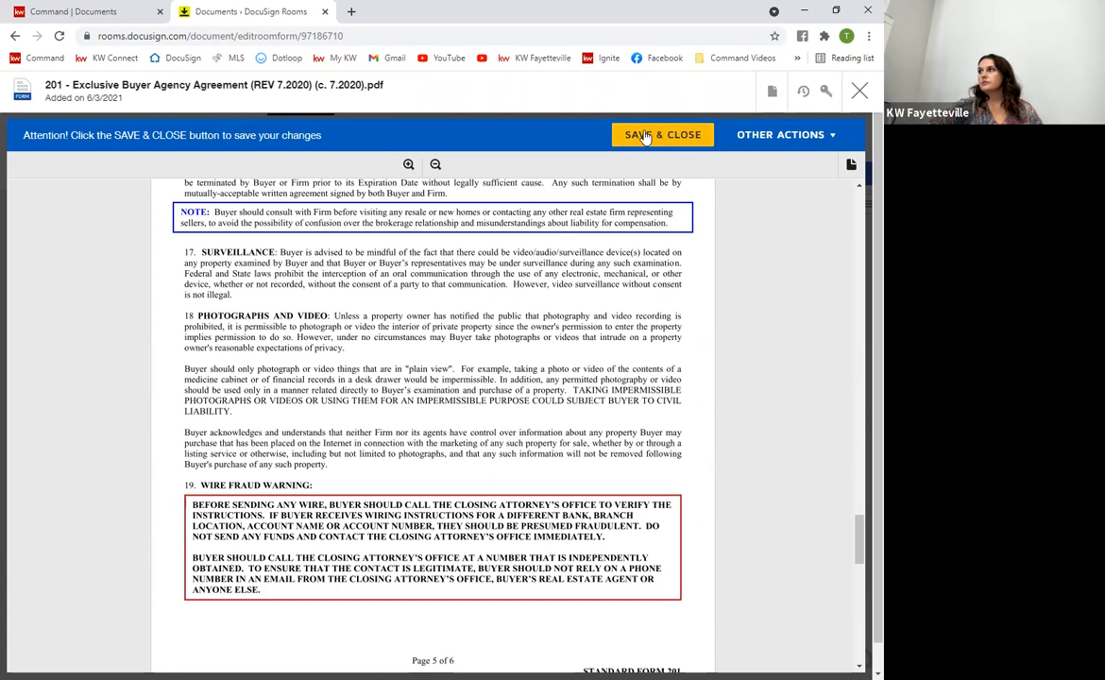
scroll(609, 209, down, 15)
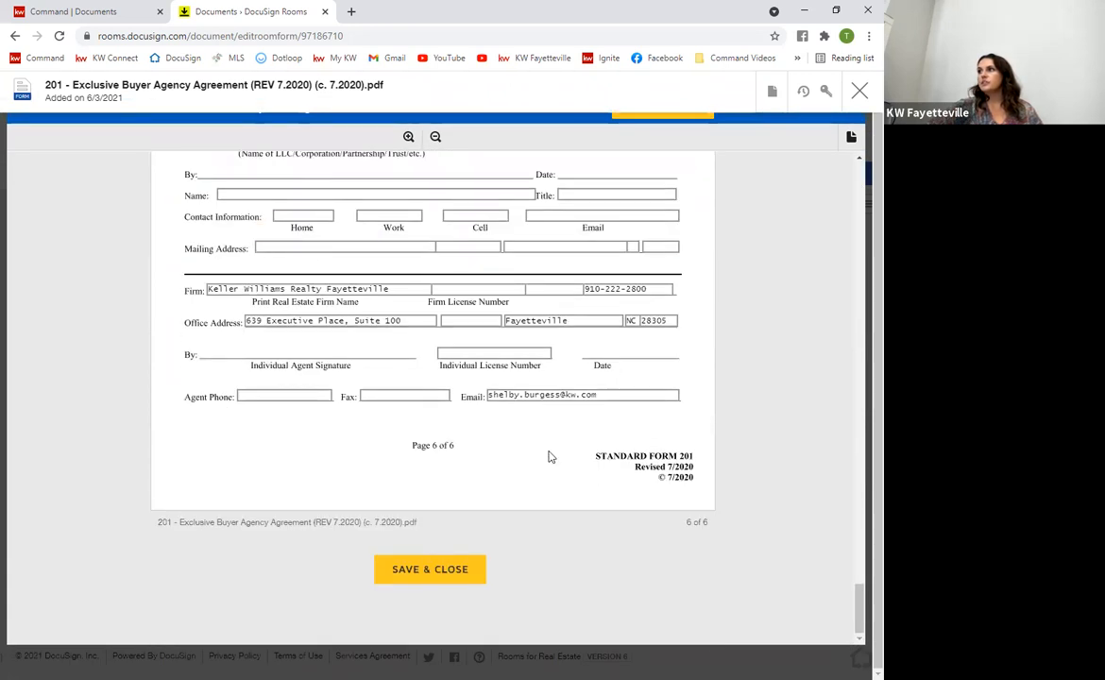
scroll(430, 446, up, 5)
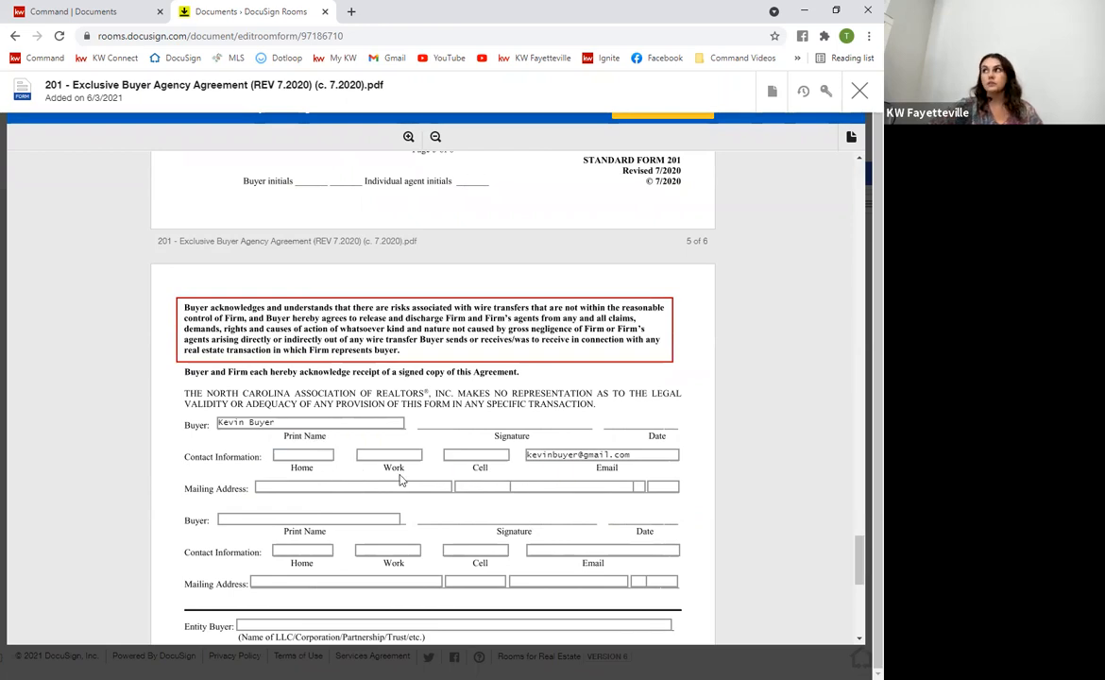
scroll(401, 480, up, 2)
scroll(391, 416, down, 3)
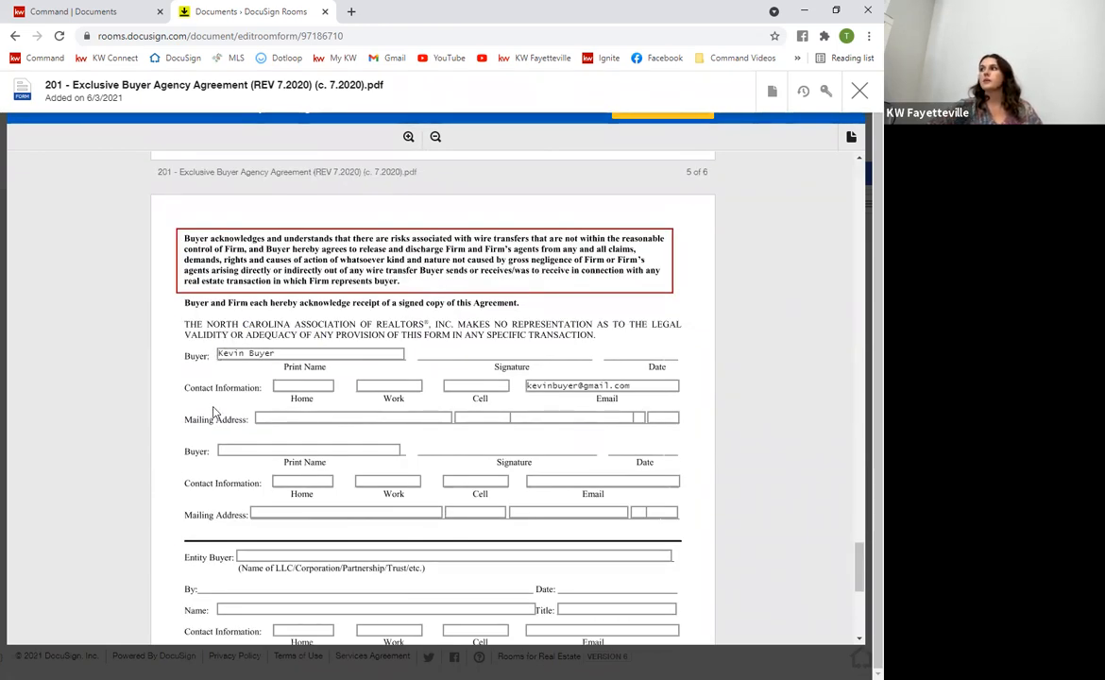
scroll(215, 413, down, 5)
scroll(242, 232, up, 3)
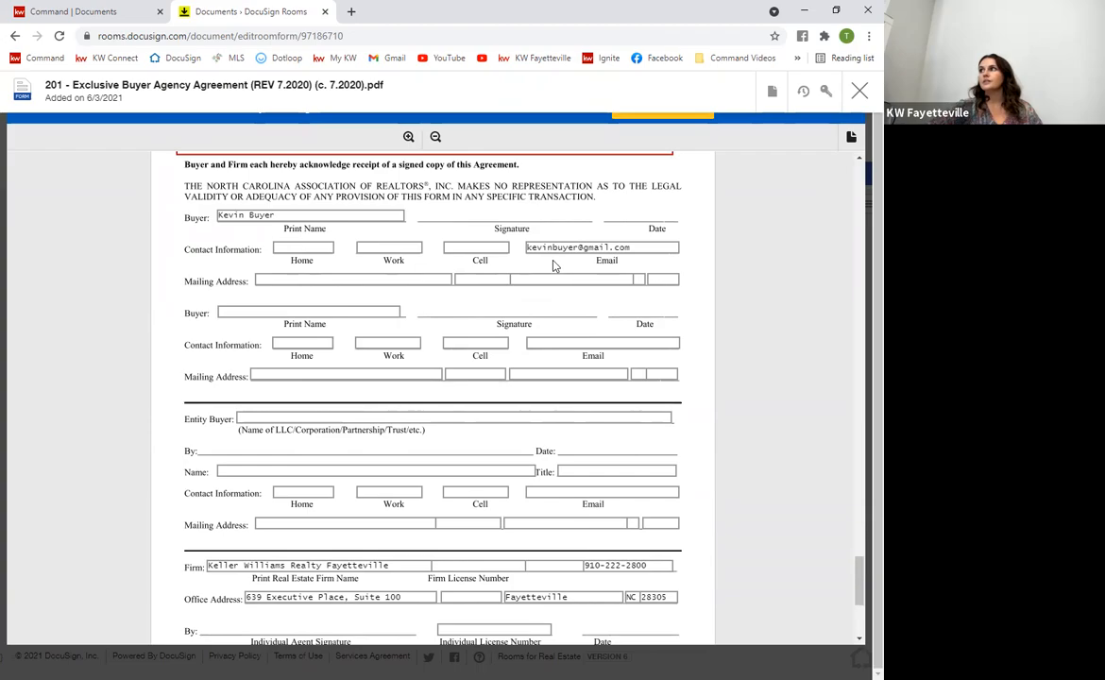
scroll(596, 300, up, 20)
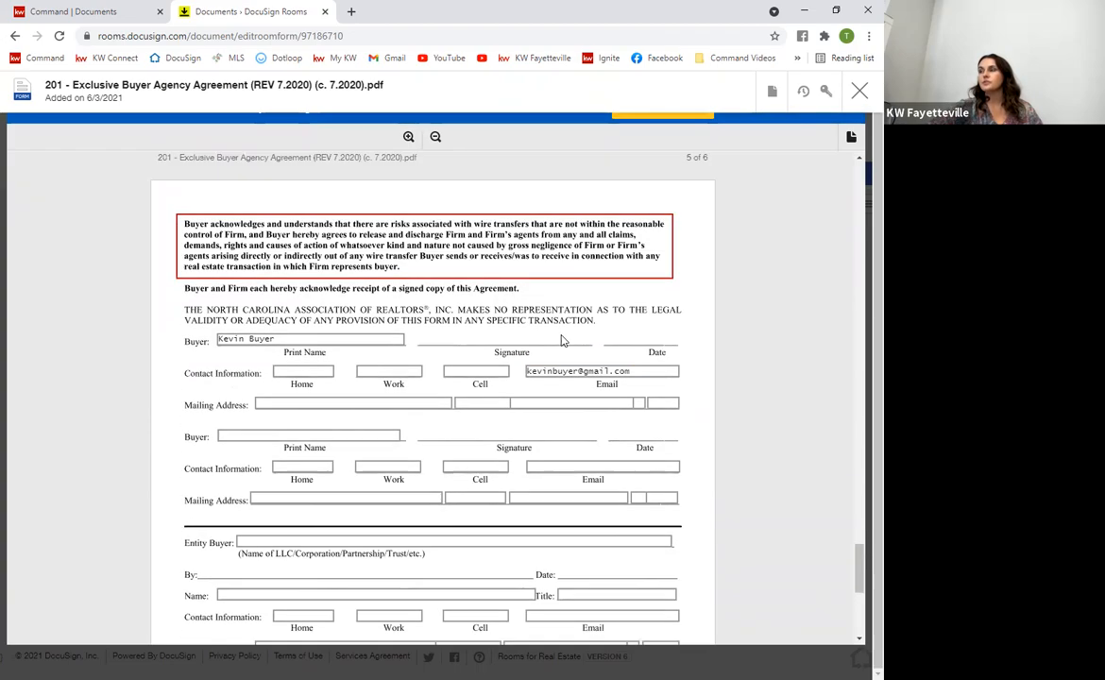
scroll(700, 373, up, 15)
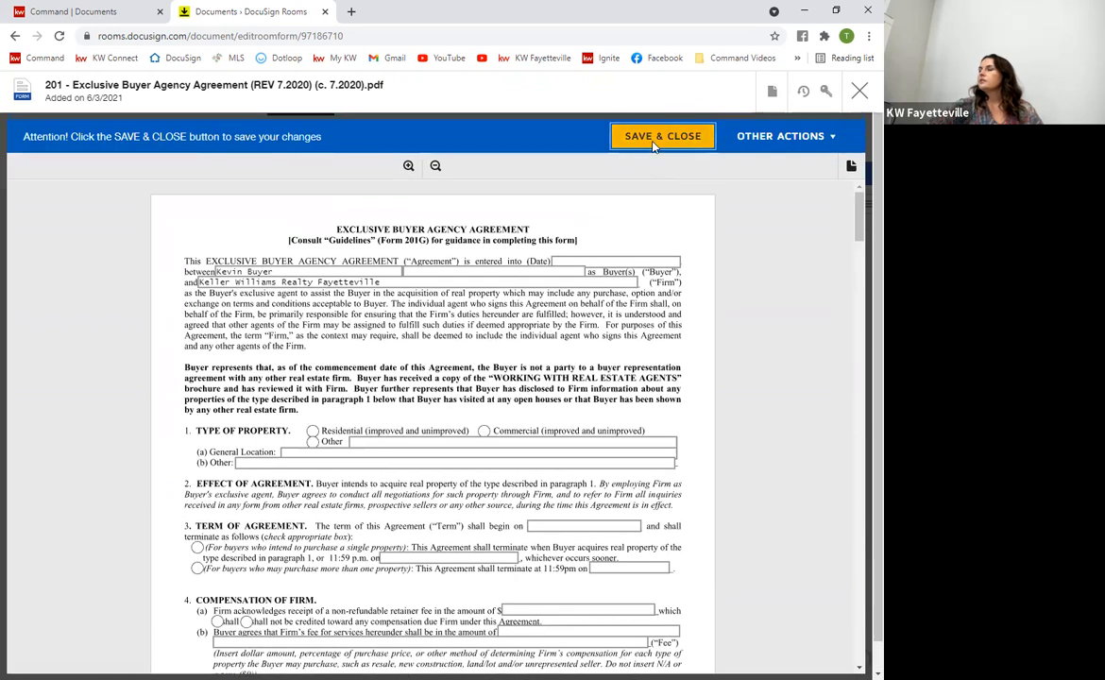
click(652, 138)
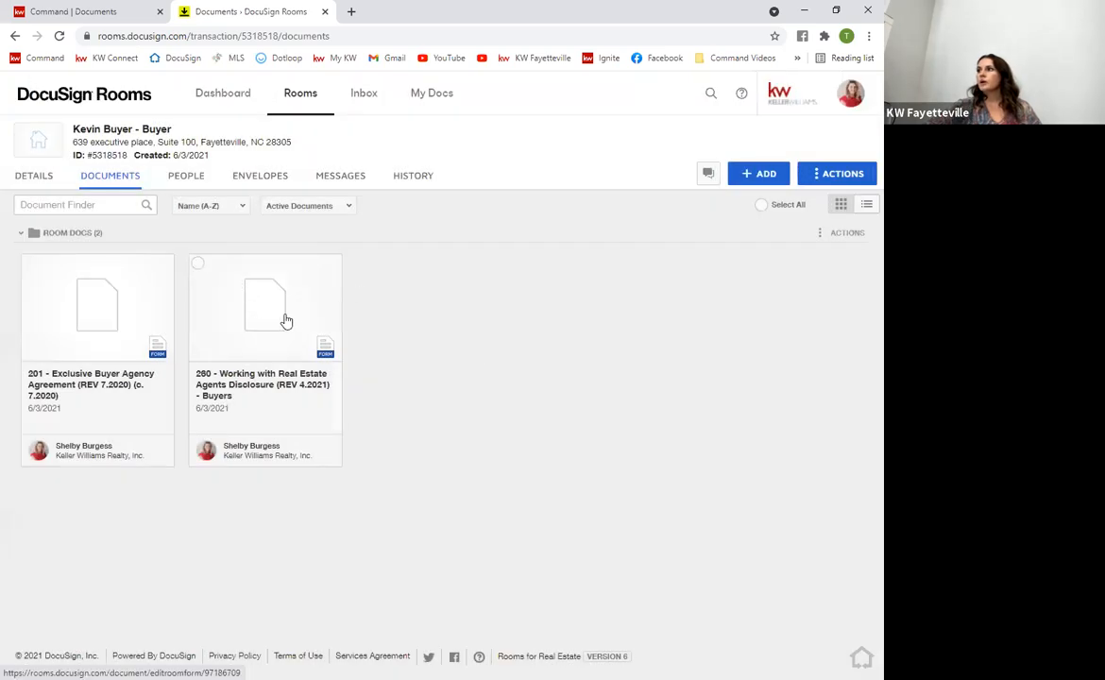
click(286, 322)
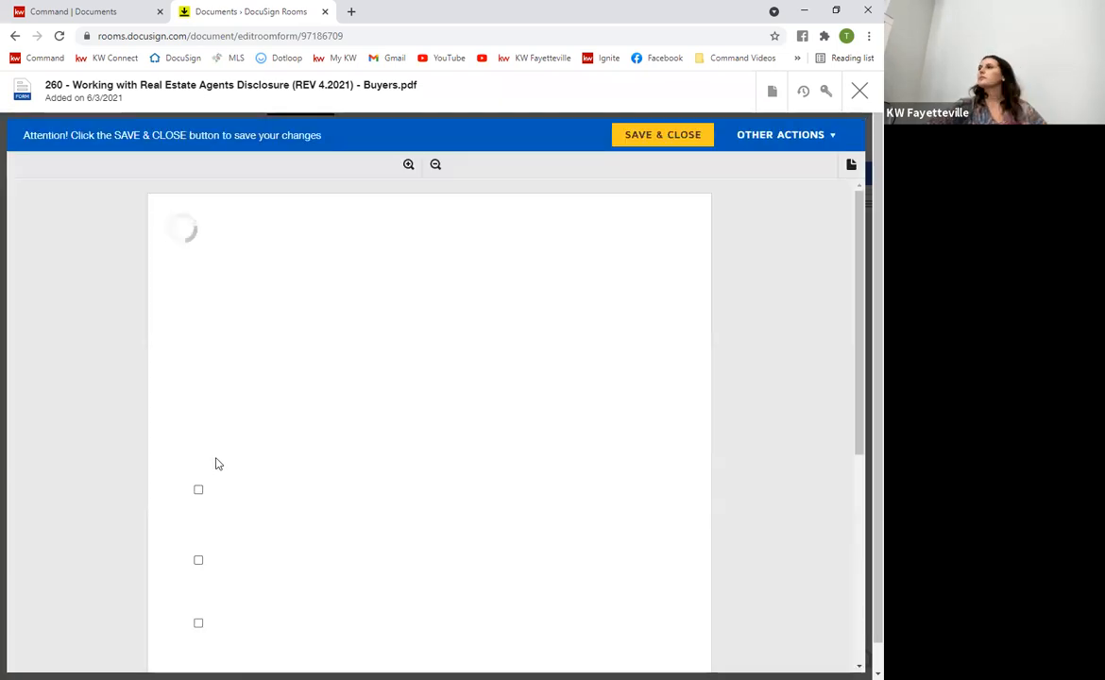
scroll(541, 526, down, 4)
scroll(300, 511, up, 3)
scroll(213, 486, up, 2)
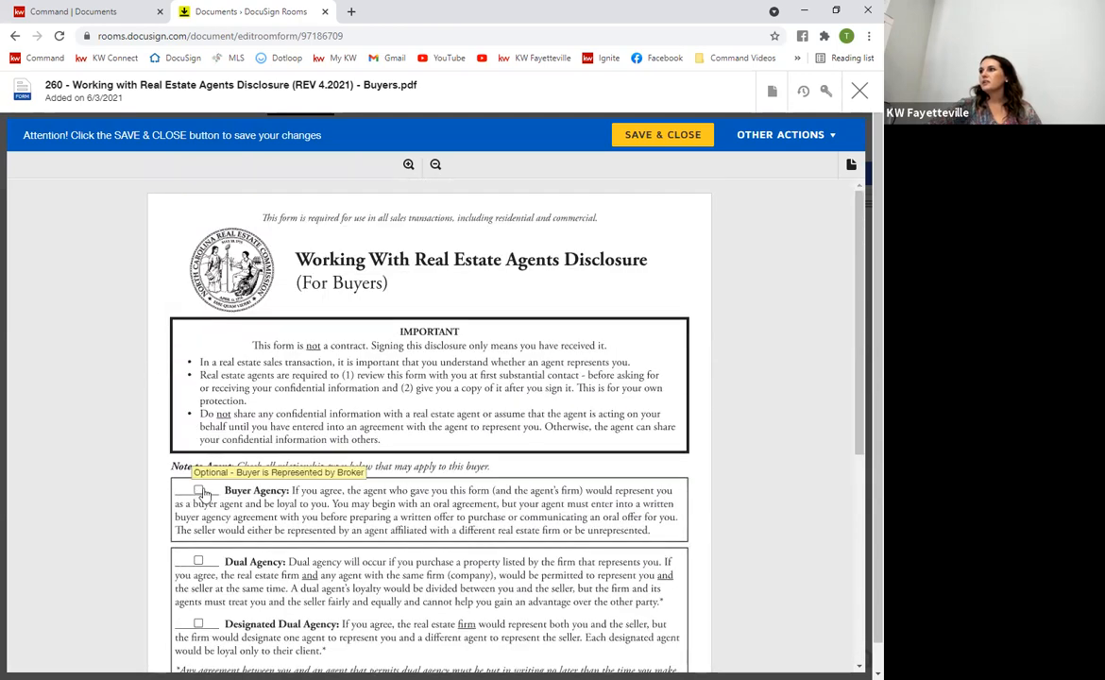
scroll(598, 477, down, 4)
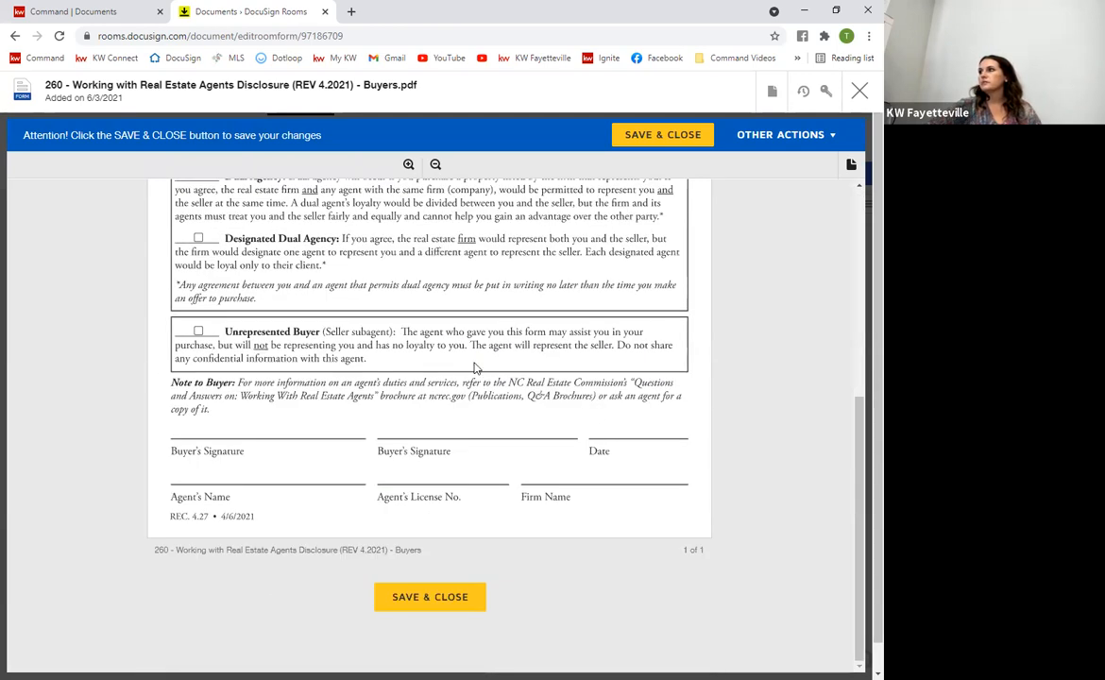
scroll(616, 501, up, 5)
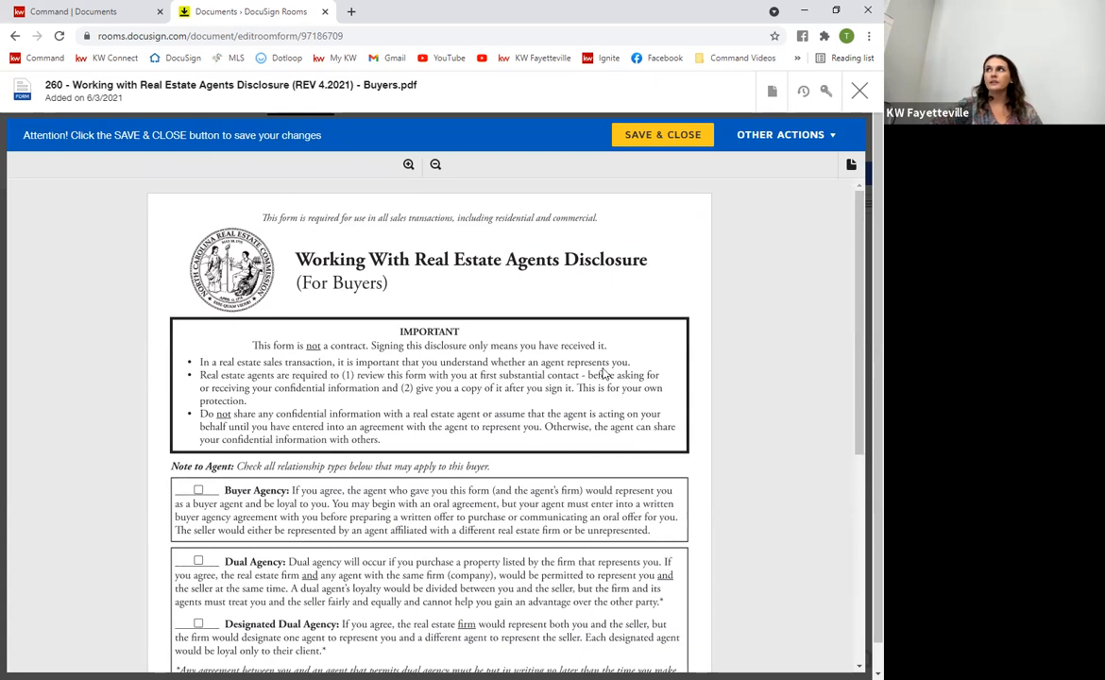
scroll(530, 175, down, 5)
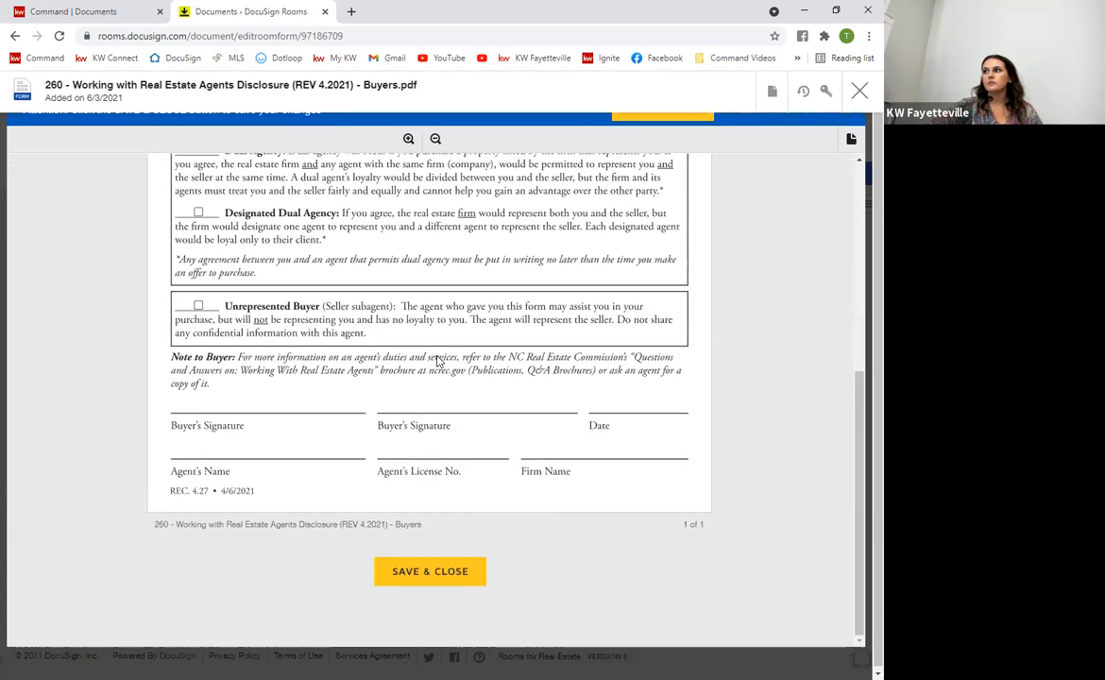
click(427, 569)
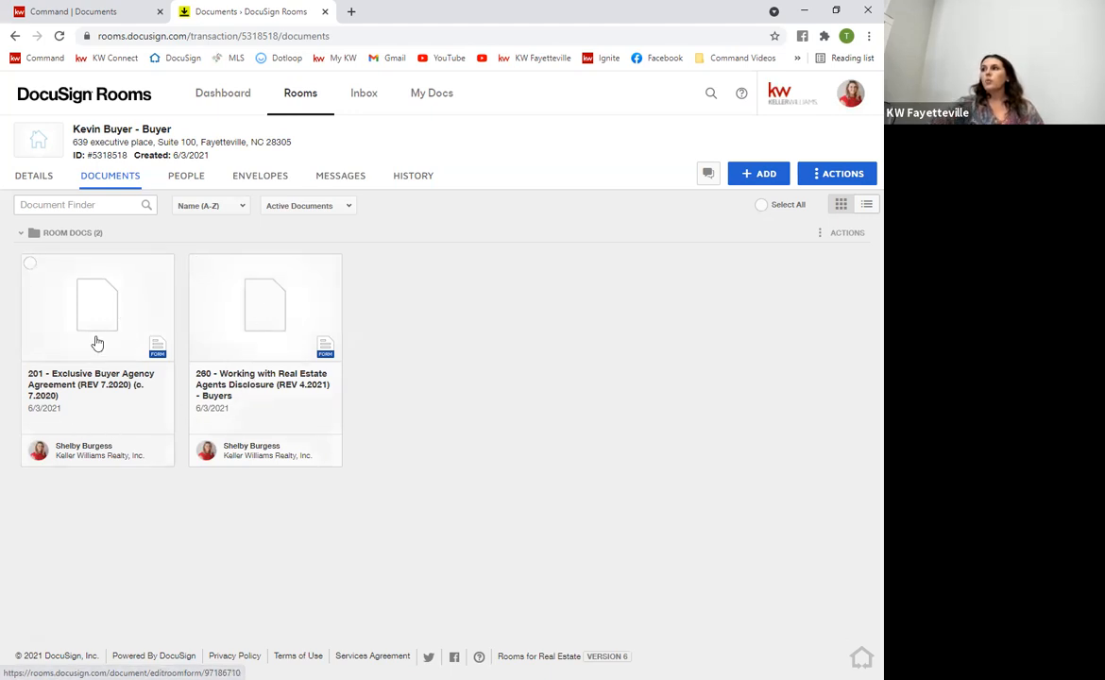
Select forms 201 and 260 and create an envelope from them
click(31, 265)
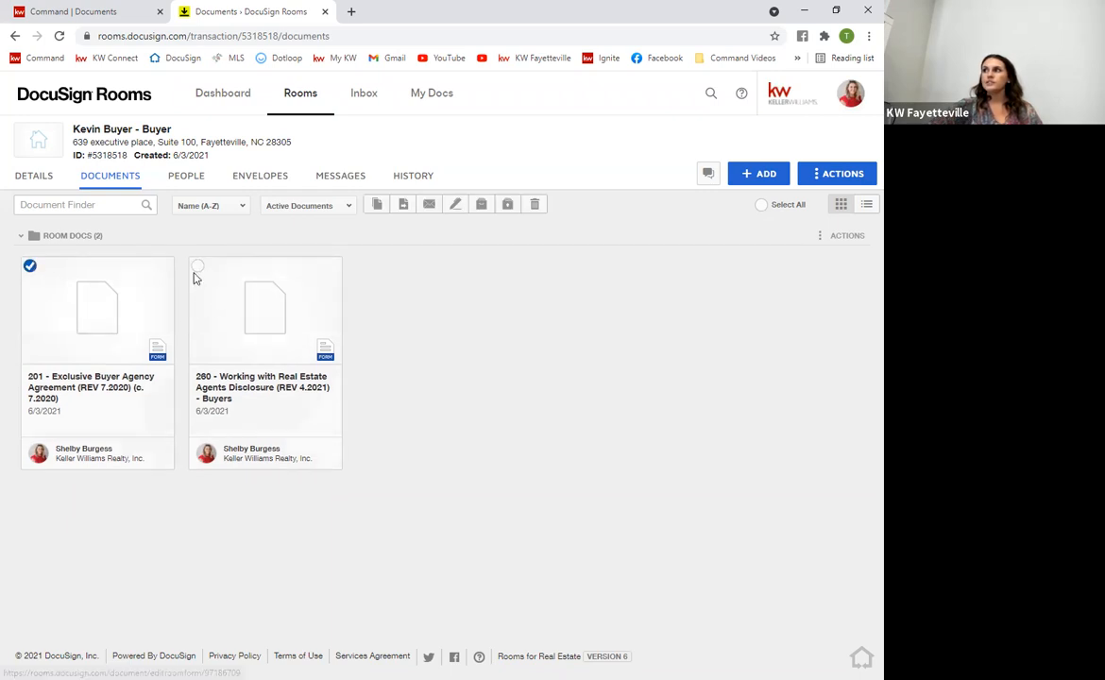
click(198, 267)
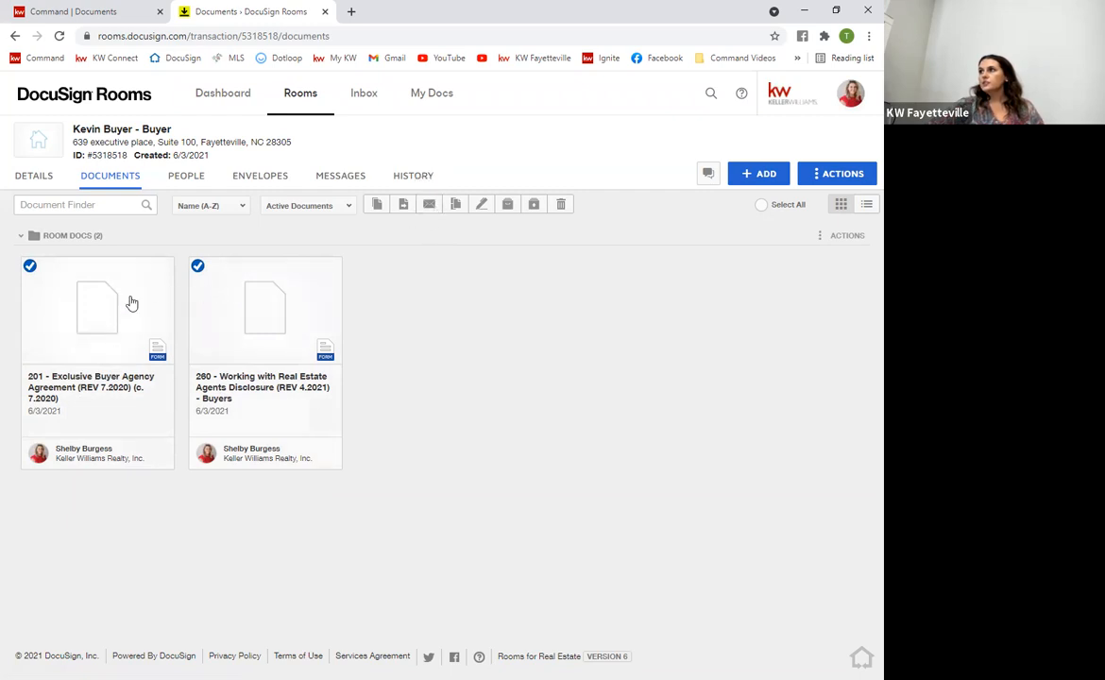
click(483, 206)
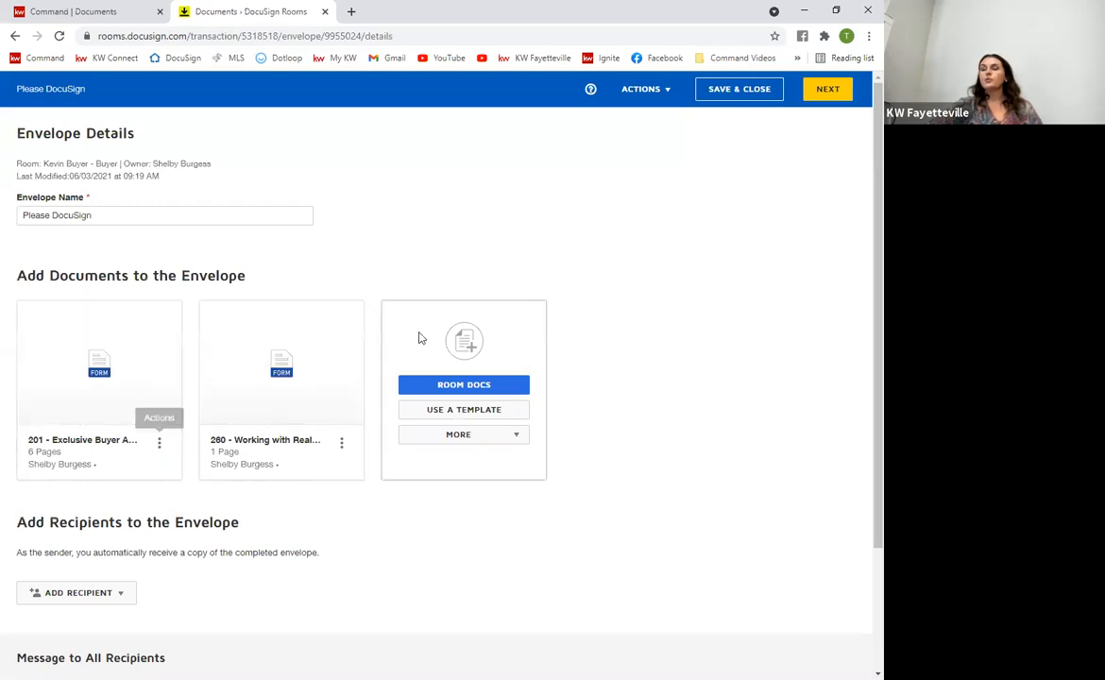
Replace the envelope name Please DocuSign with BAA/WWREA
click(95, 213)
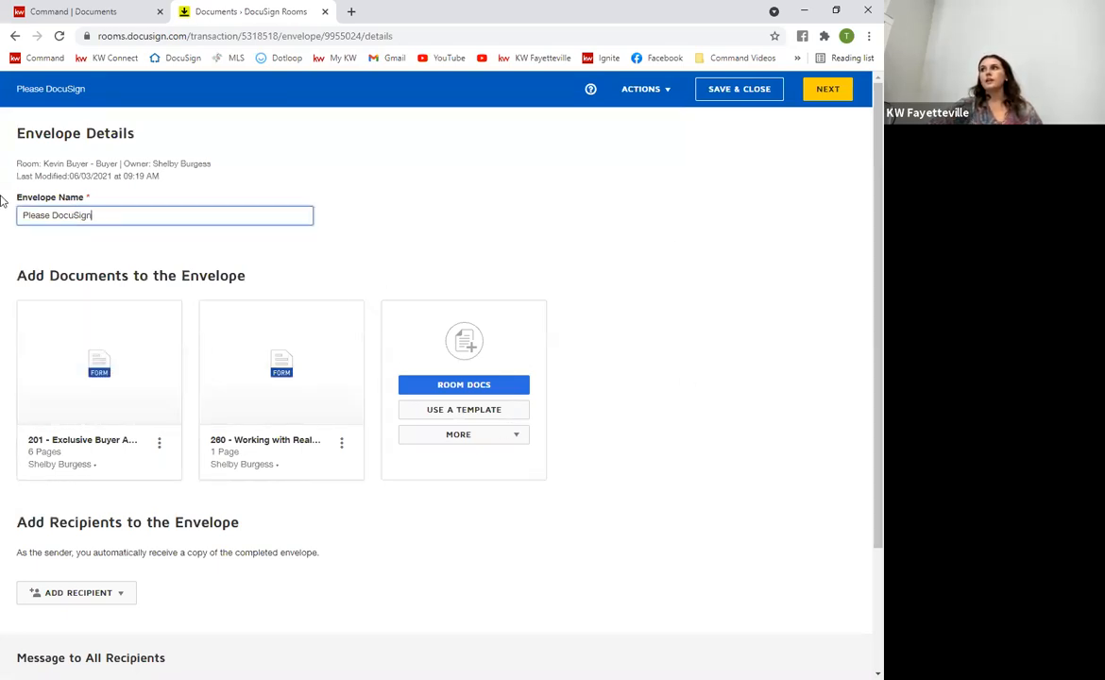
key(ctrl+a)
text(B)
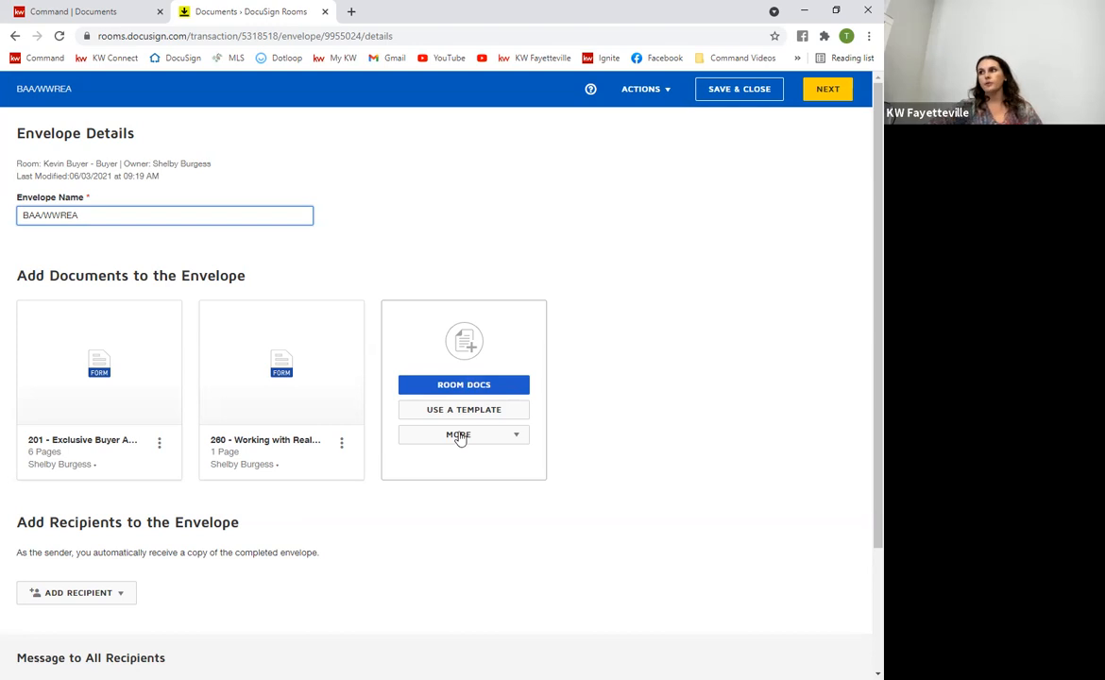
scroll(407, 402, down, 3)
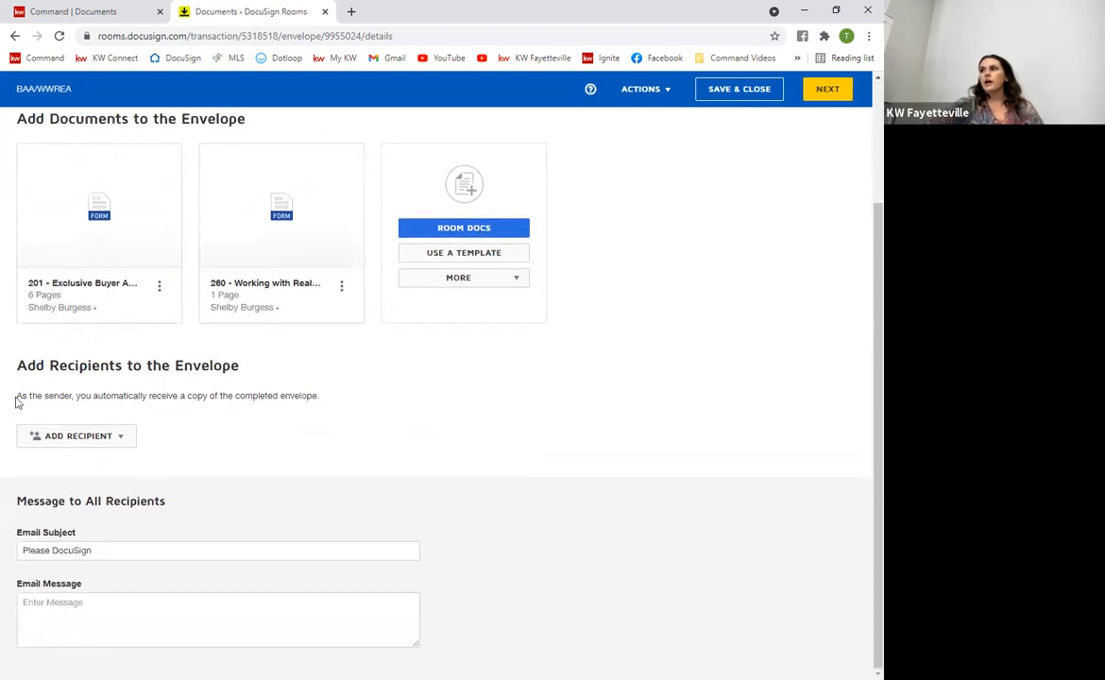
click(123, 440)
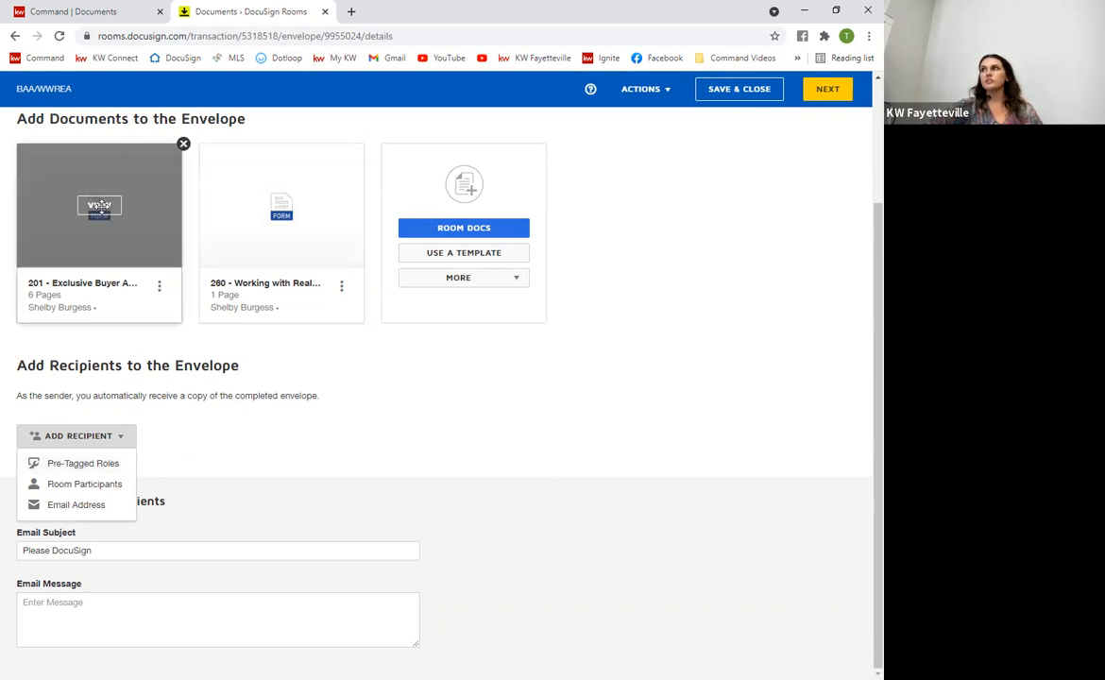
Add the buyer as Buyer One and the agent as Buyer Agent from the pre-tagged roles
click(81, 466)
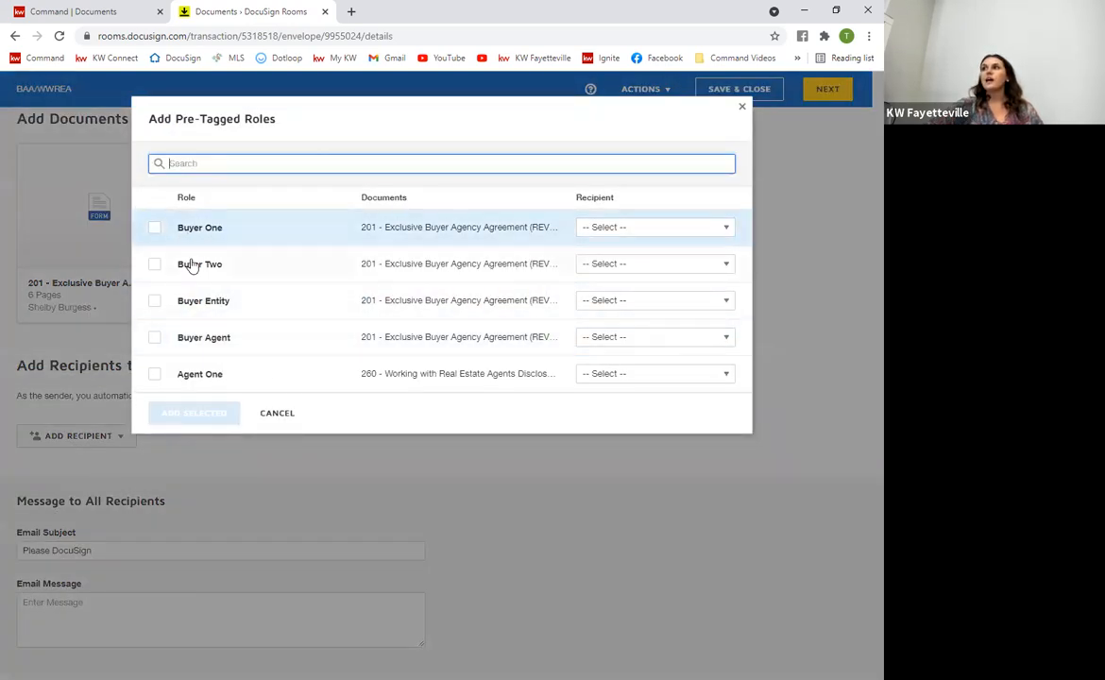
click(614, 231)
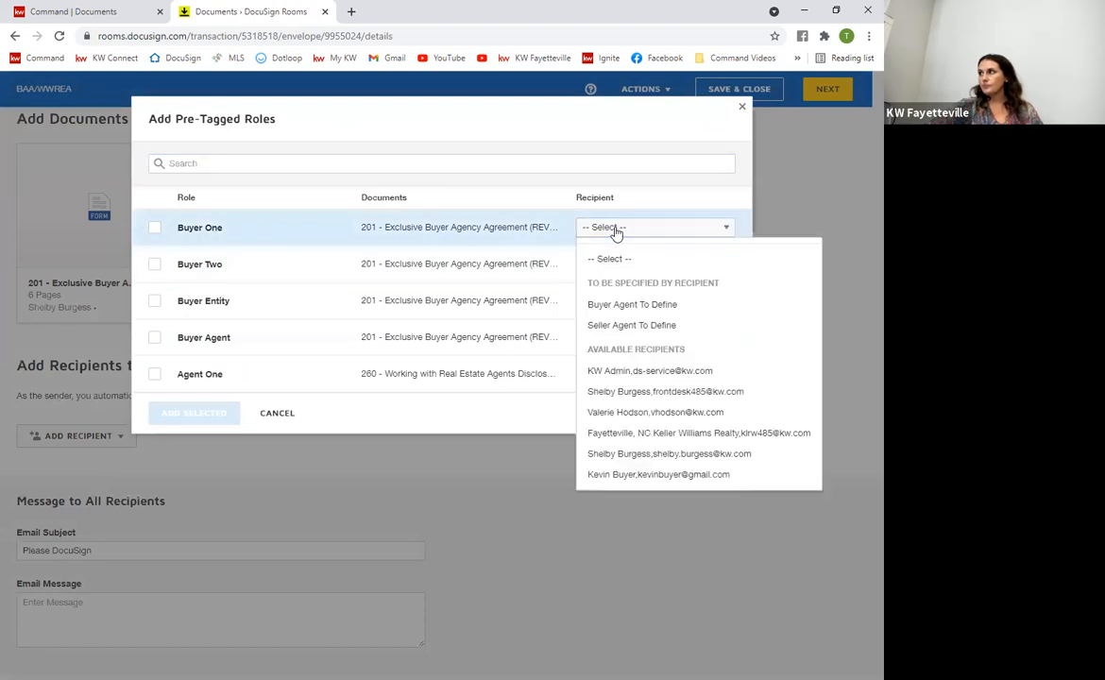
click(624, 475)
click(650, 337)
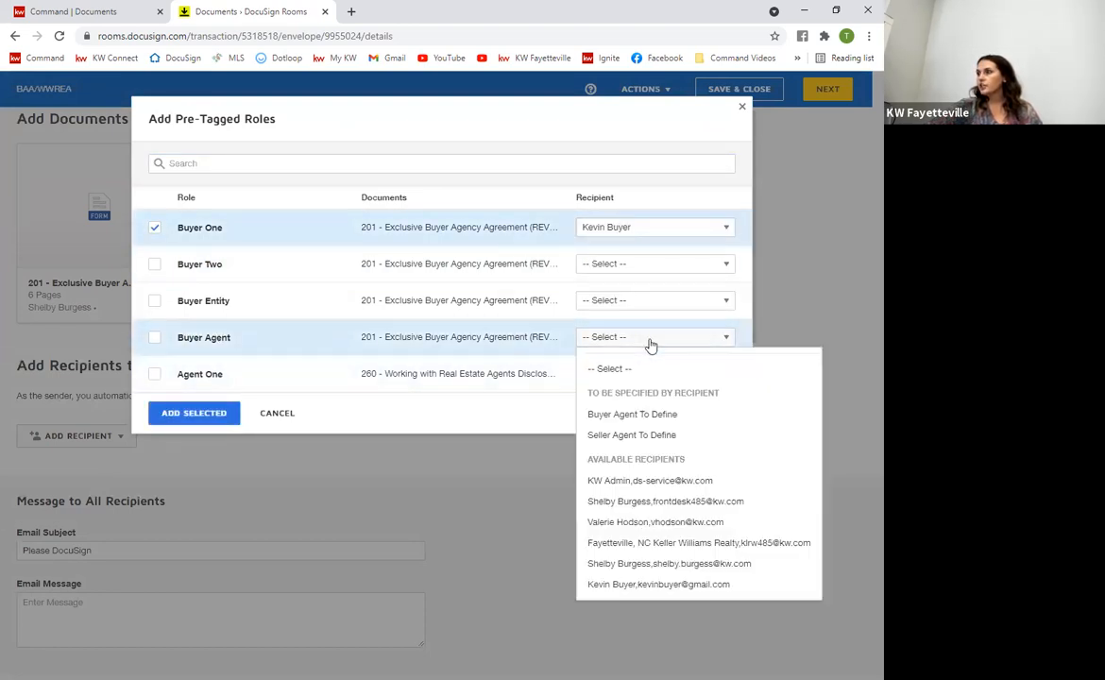
click(662, 502)
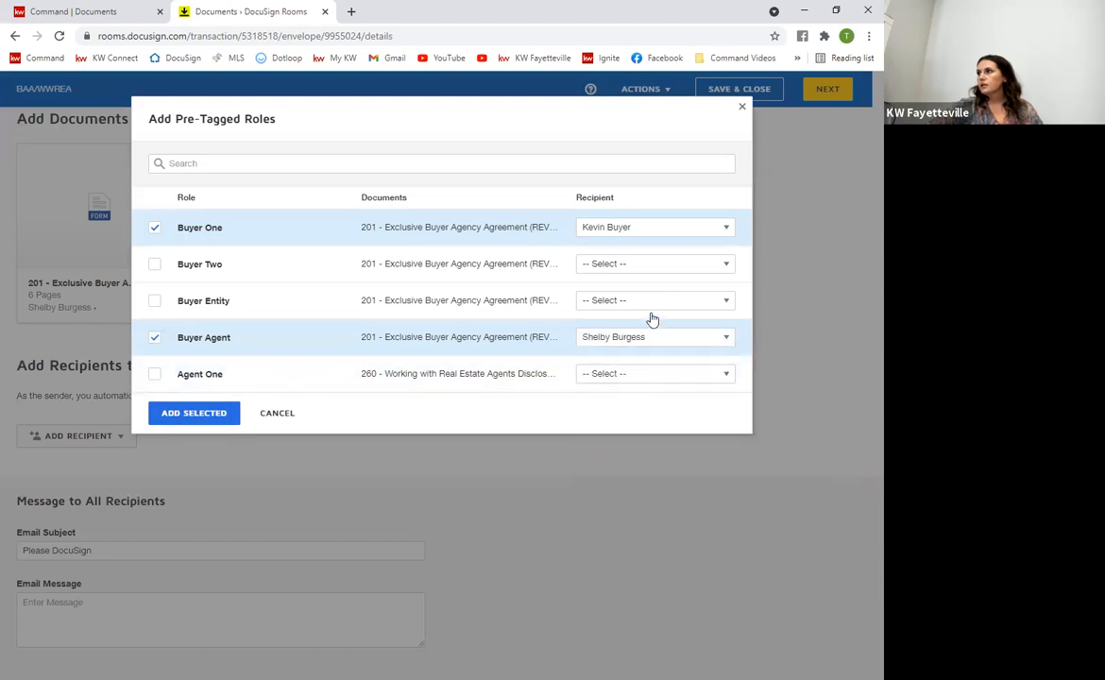
click(631, 338)
click(661, 564)
click(212, 418)
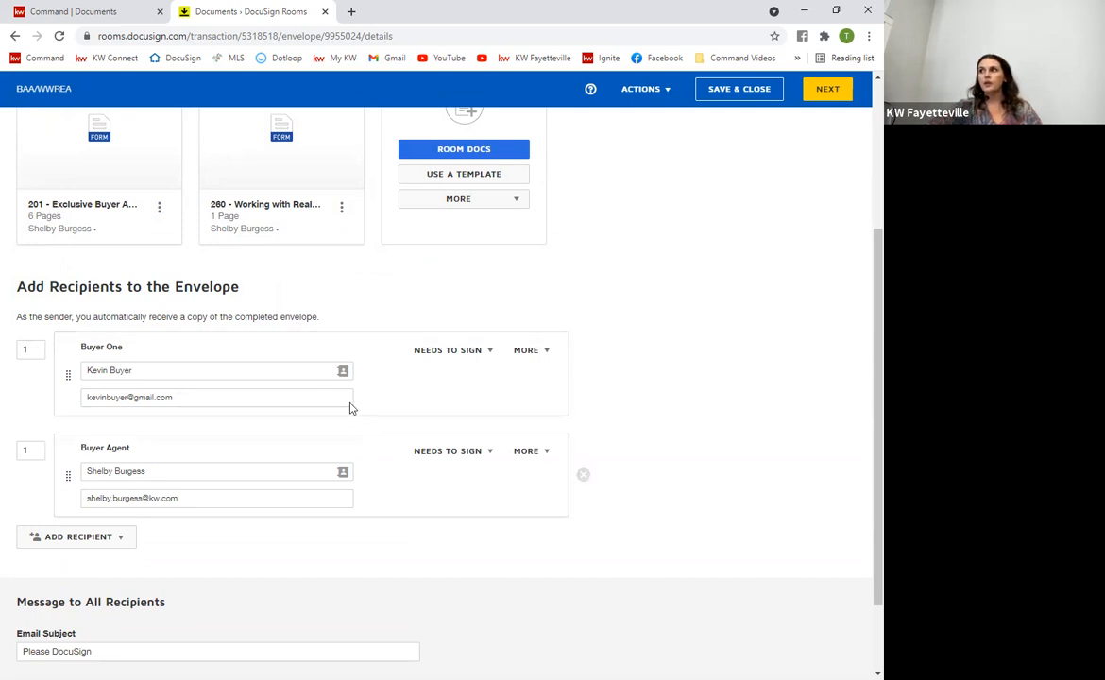
Edit the routing-order numbers so Buyer Agent signs first (1) and Buyer One second (2)
click(69, 535)
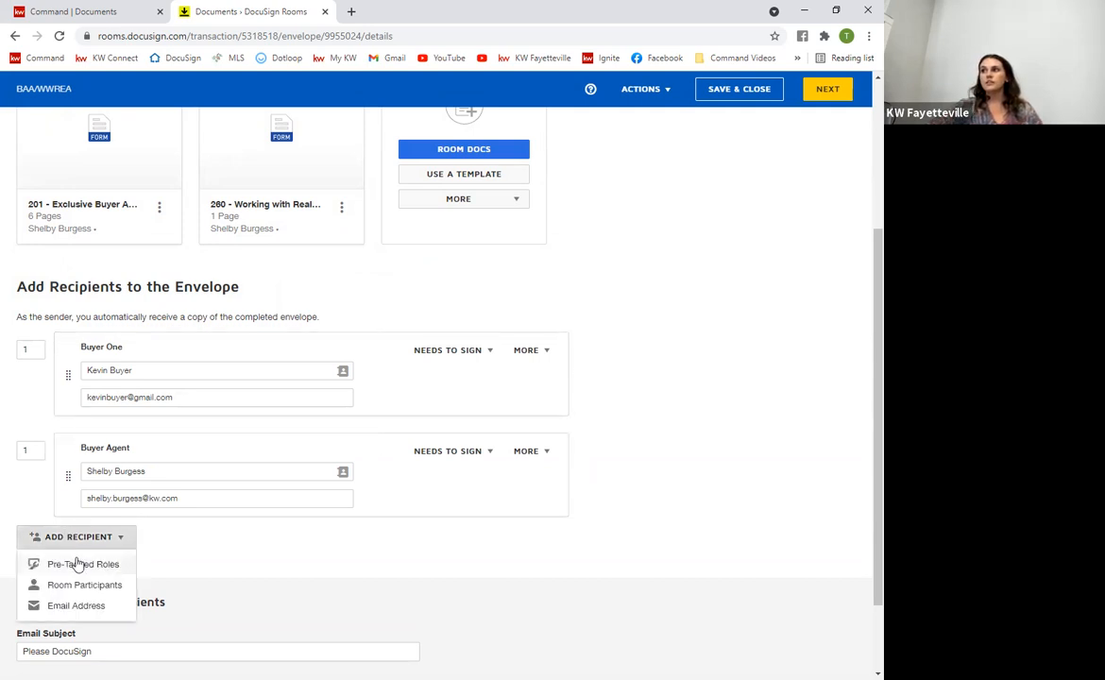
click(82, 542)
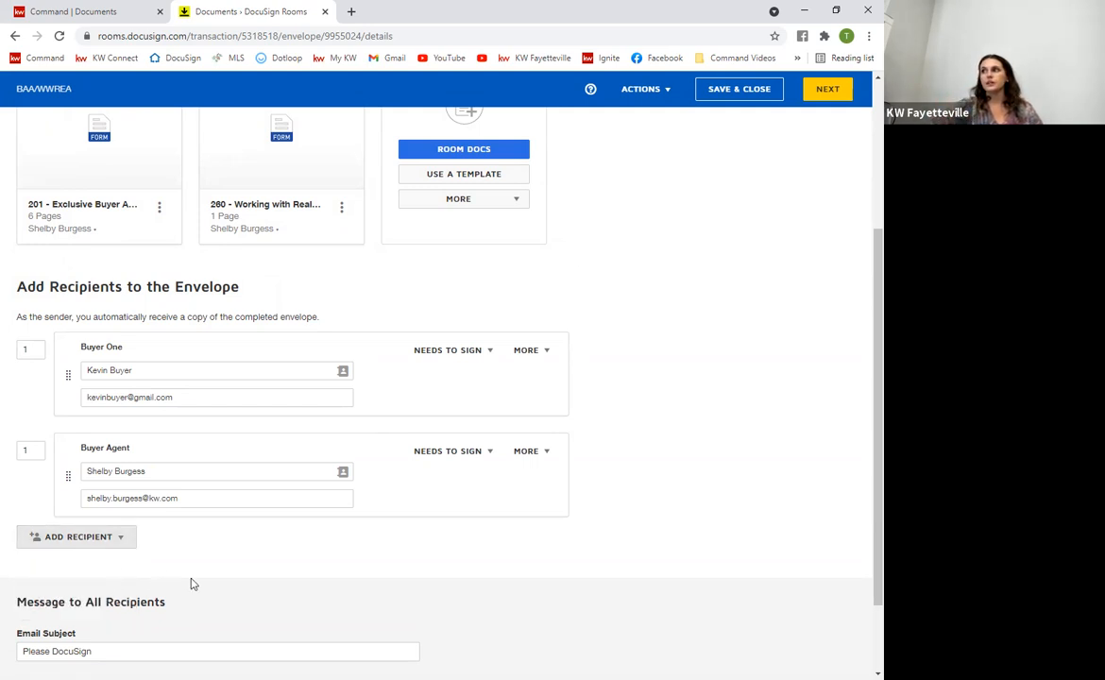
scroll(190, 584, up, 3)
scroll(181, 588, down, 4)
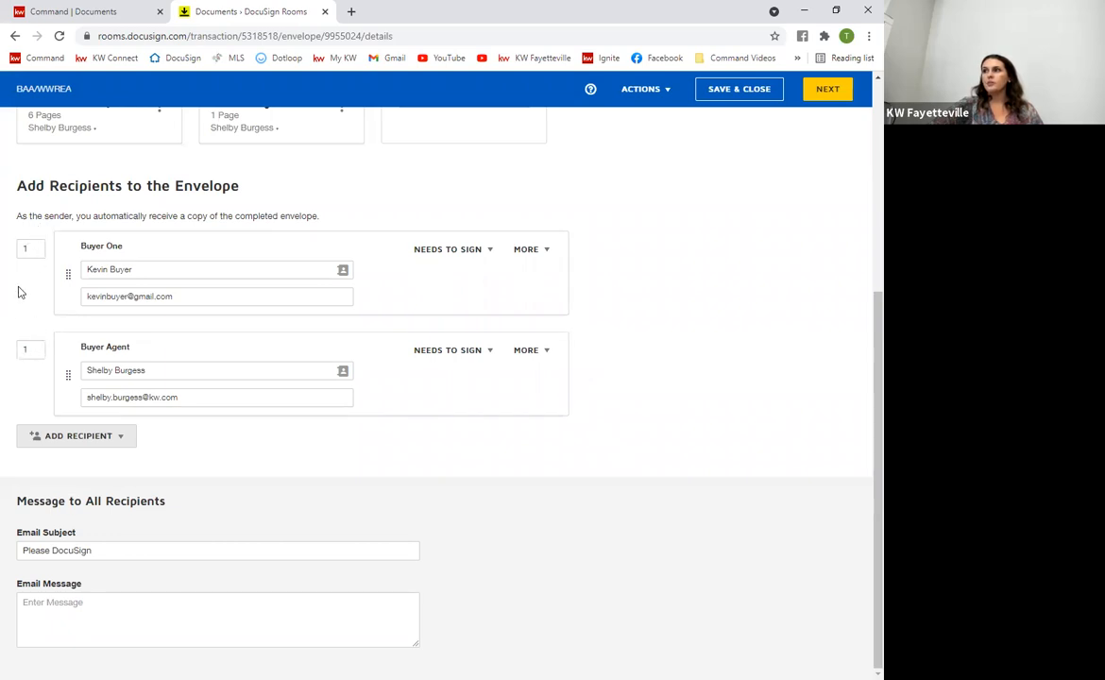
double_click(28, 256)
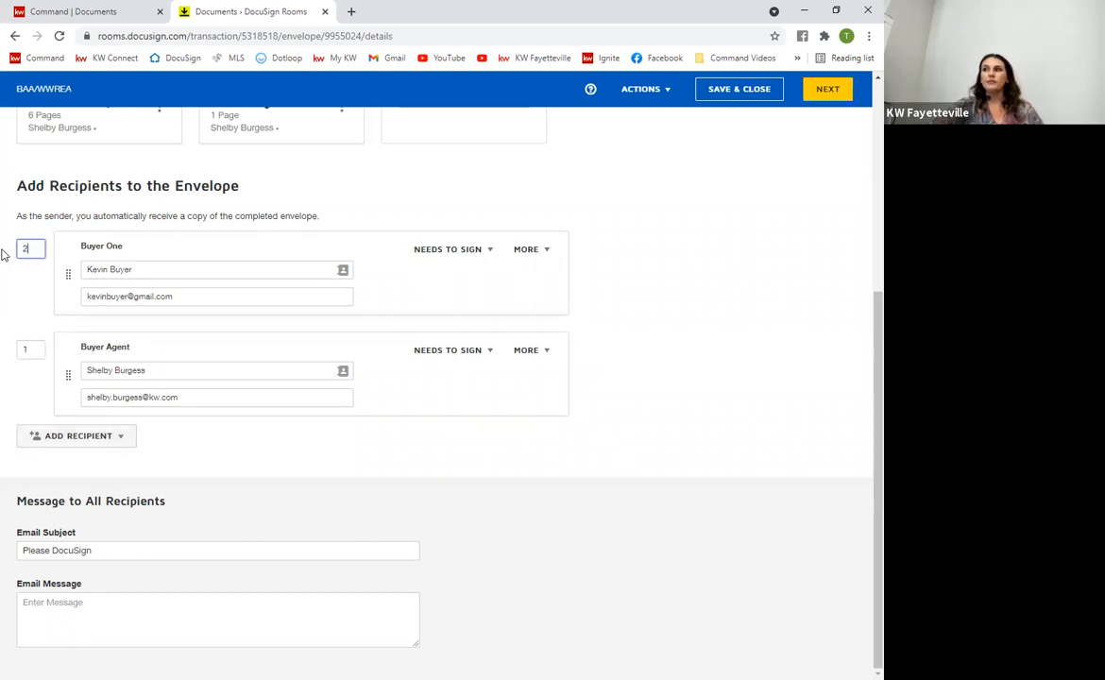
click(641, 358)
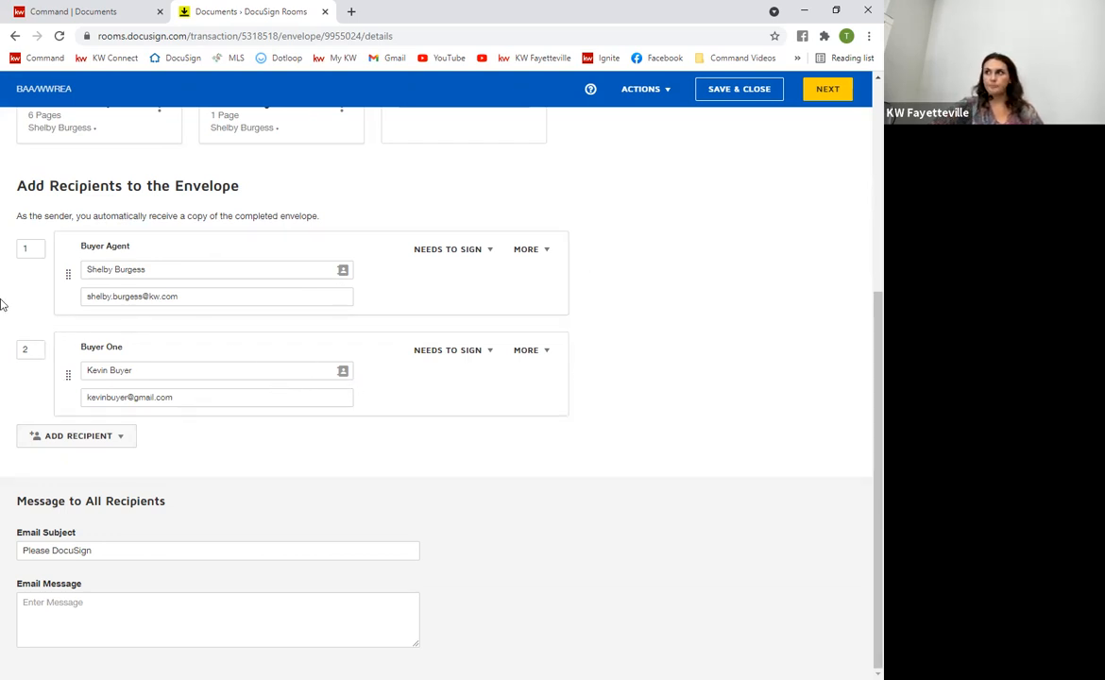
click(31, 347)
text(1)
click(38, 400)
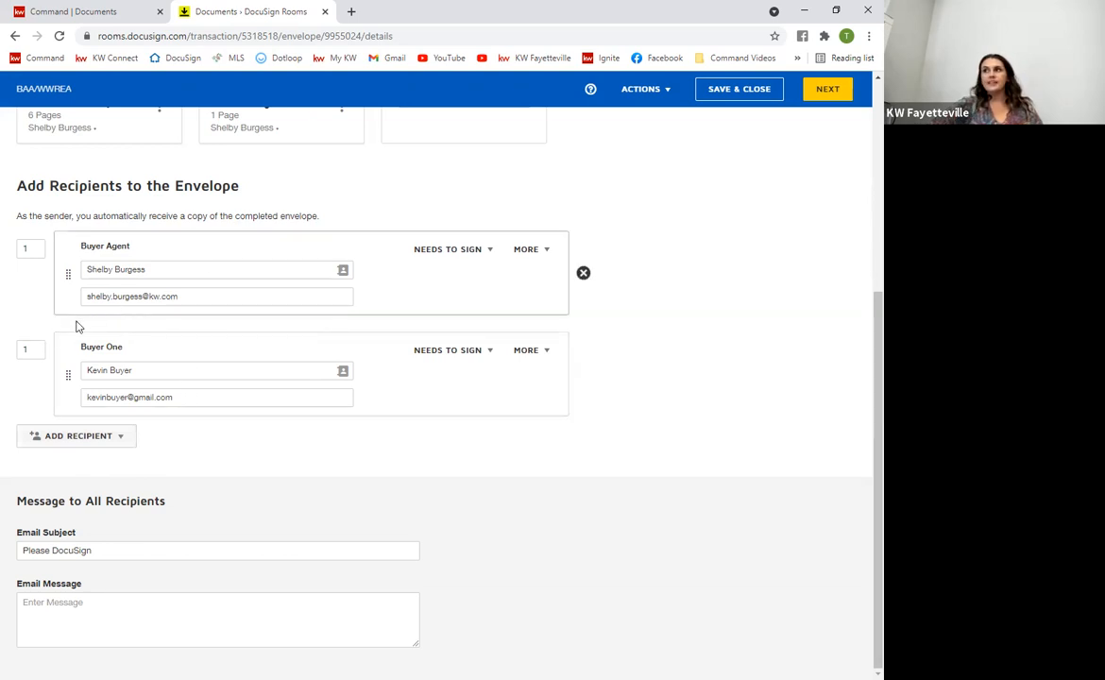
drag(31, 347, 3, 352)
text(2)
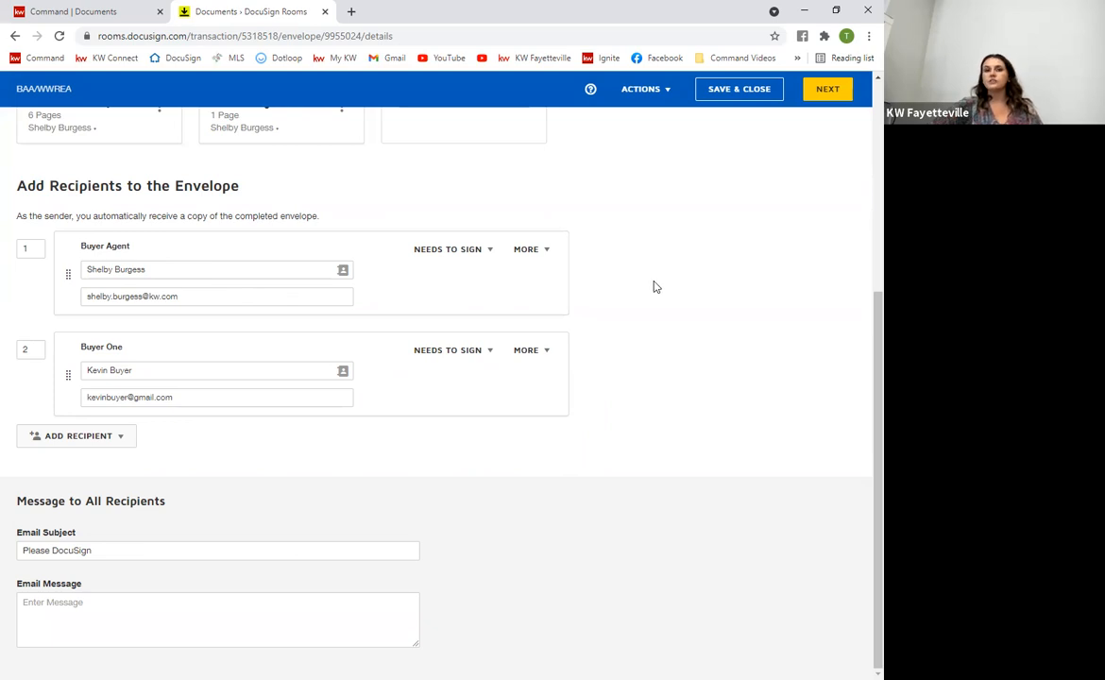
mouse_move(569, 395)
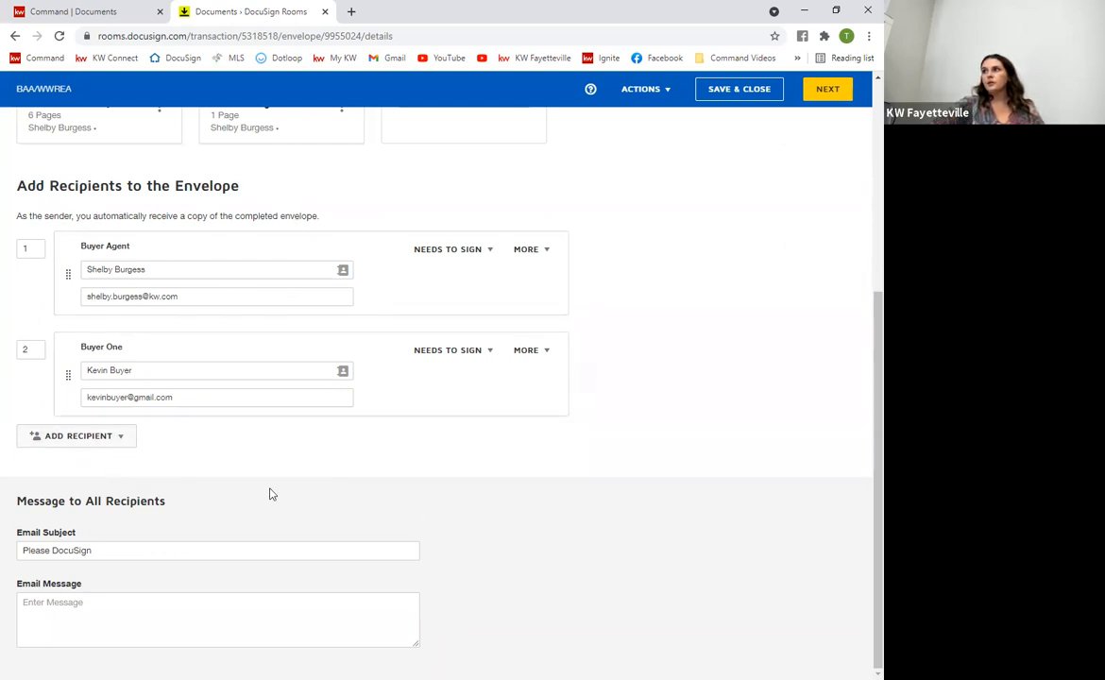
mouse_move(64, 256)
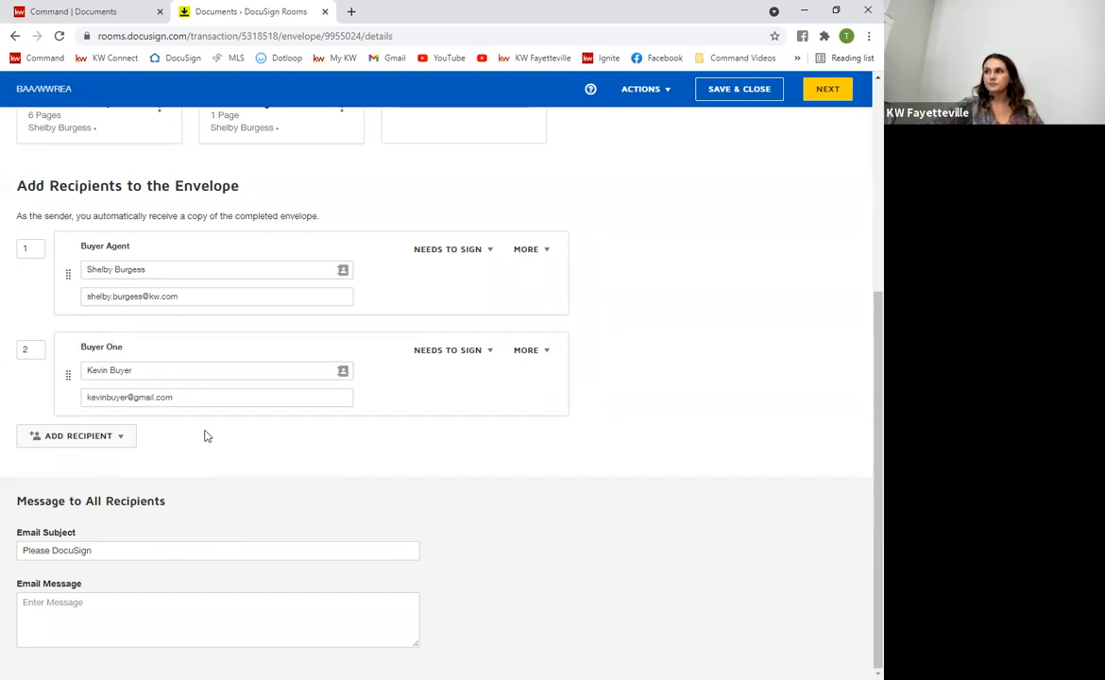
scroll(109, 254, up, 4)
scroll(133, 395, down, 4)
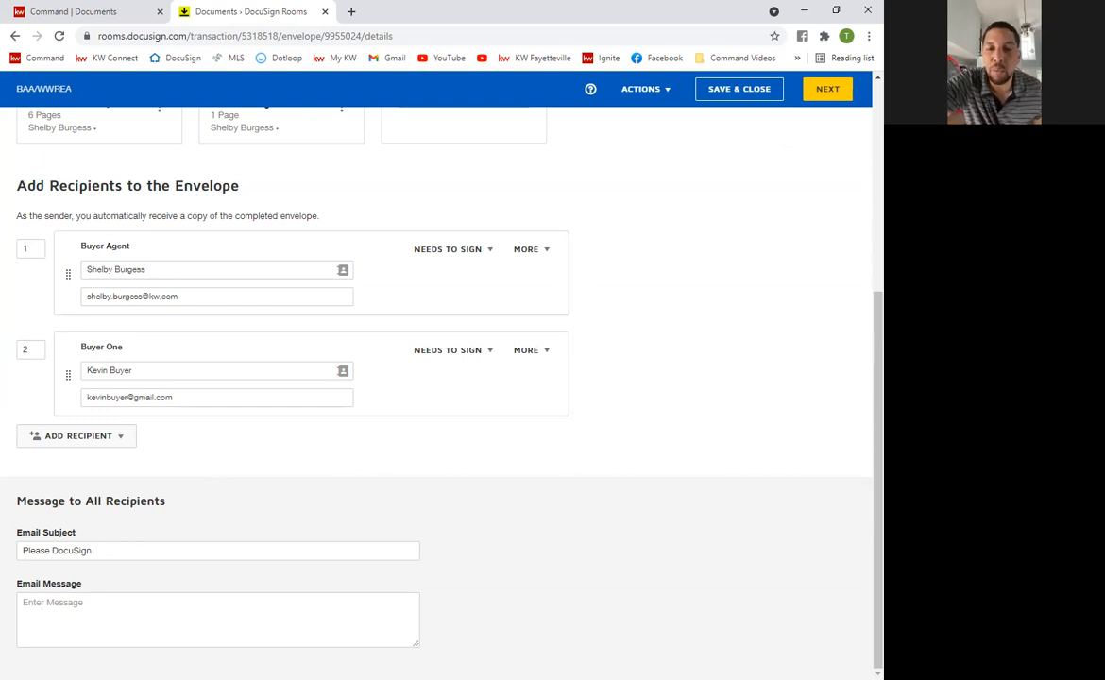
scroll(480, 582, up, 2)
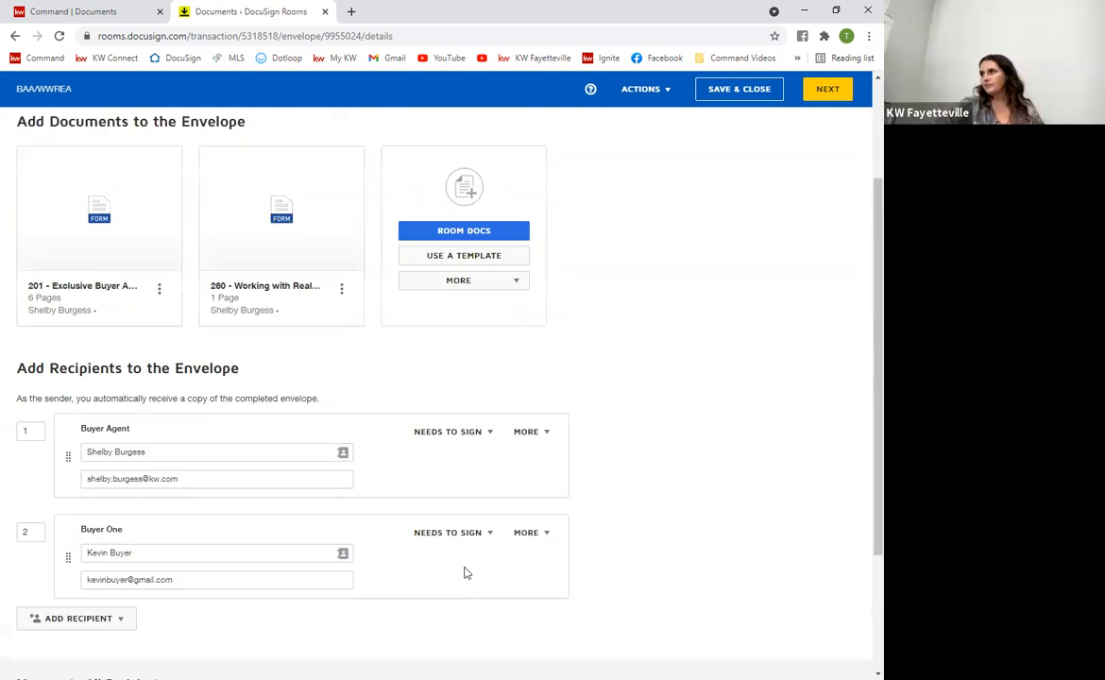
scroll(473, 567, down, 2)
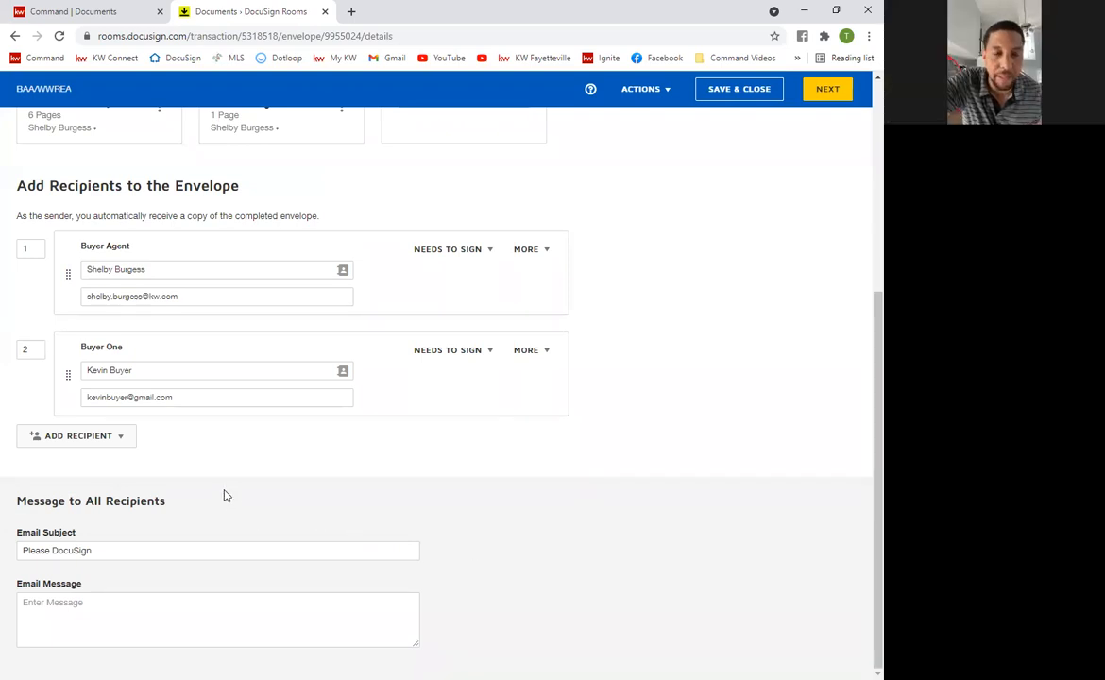
scroll(631, 571, up, 1)
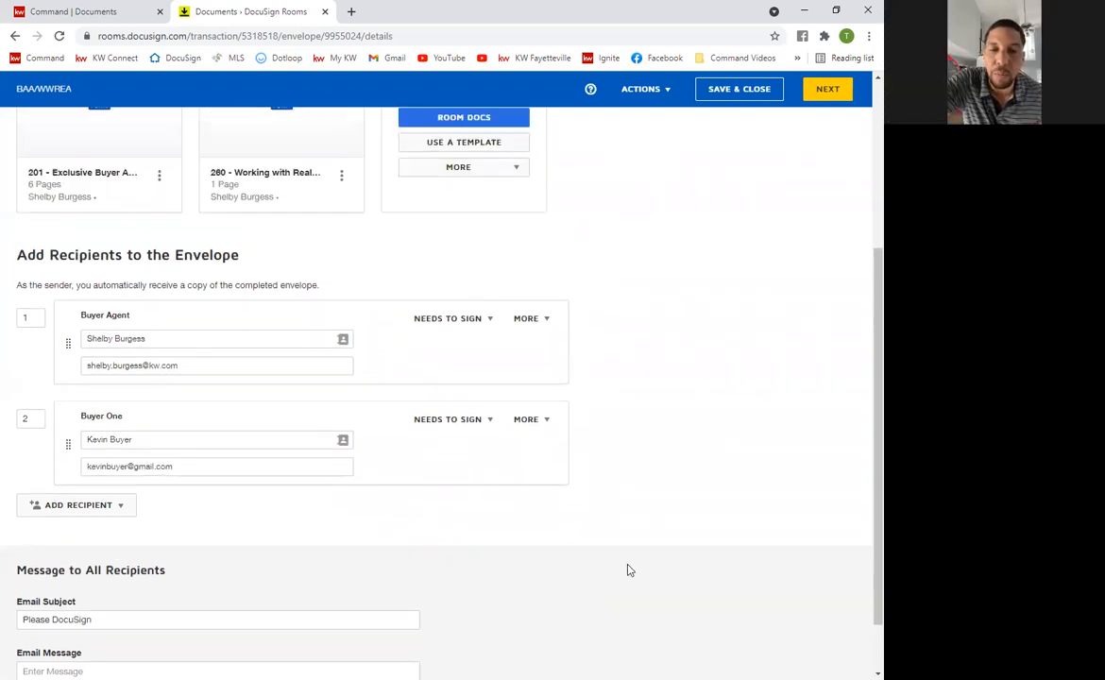
scroll(632, 566, up, 1)
scroll(633, 567, up, 1)
scroll(633, 567, down, 1)
scroll(633, 567, down, 2)
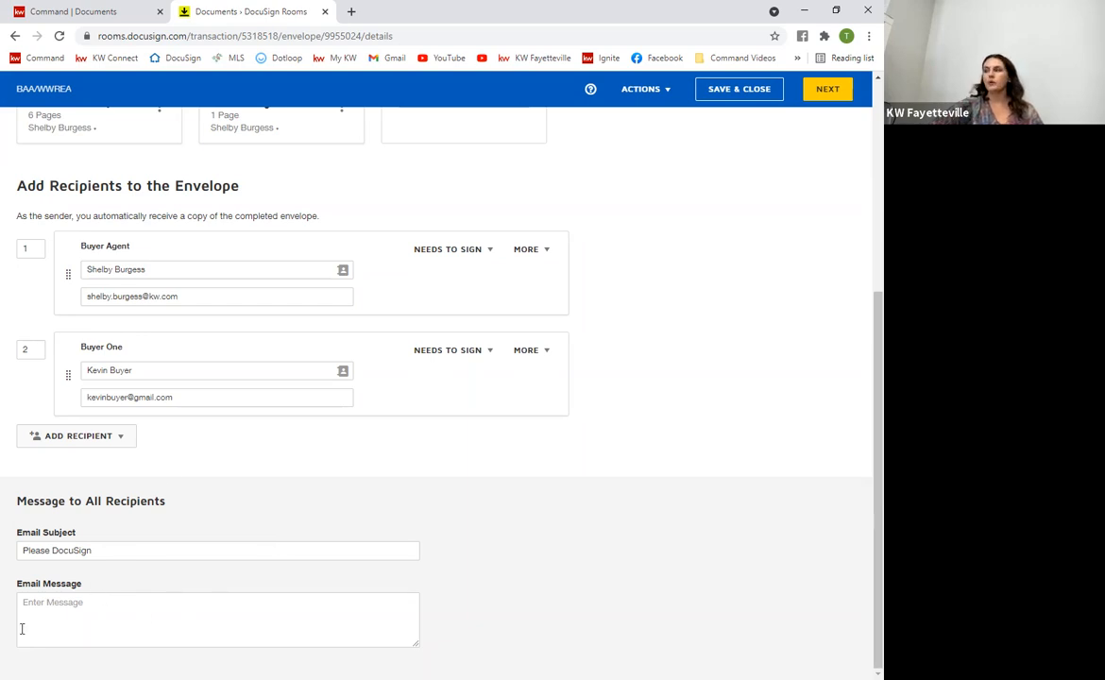
Proceed to the Add Fields page showing page 1 of form 201
click(825, 88)
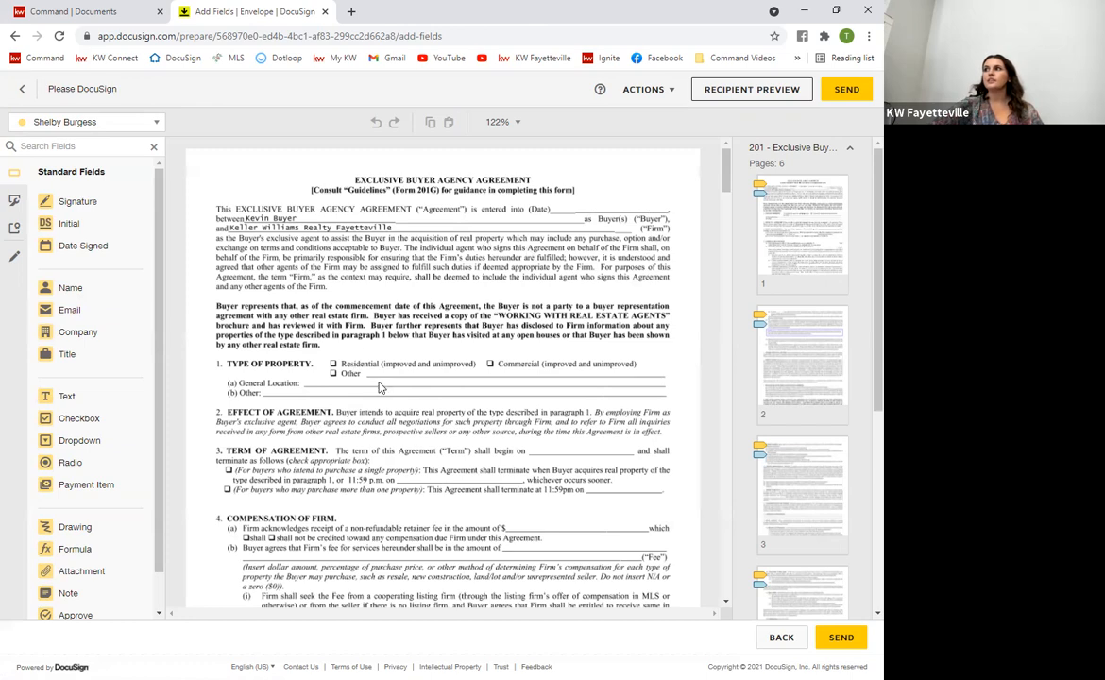
Switch the field-assignment recipient from the agent to the buyer
scroll(458, 401, down, 5)
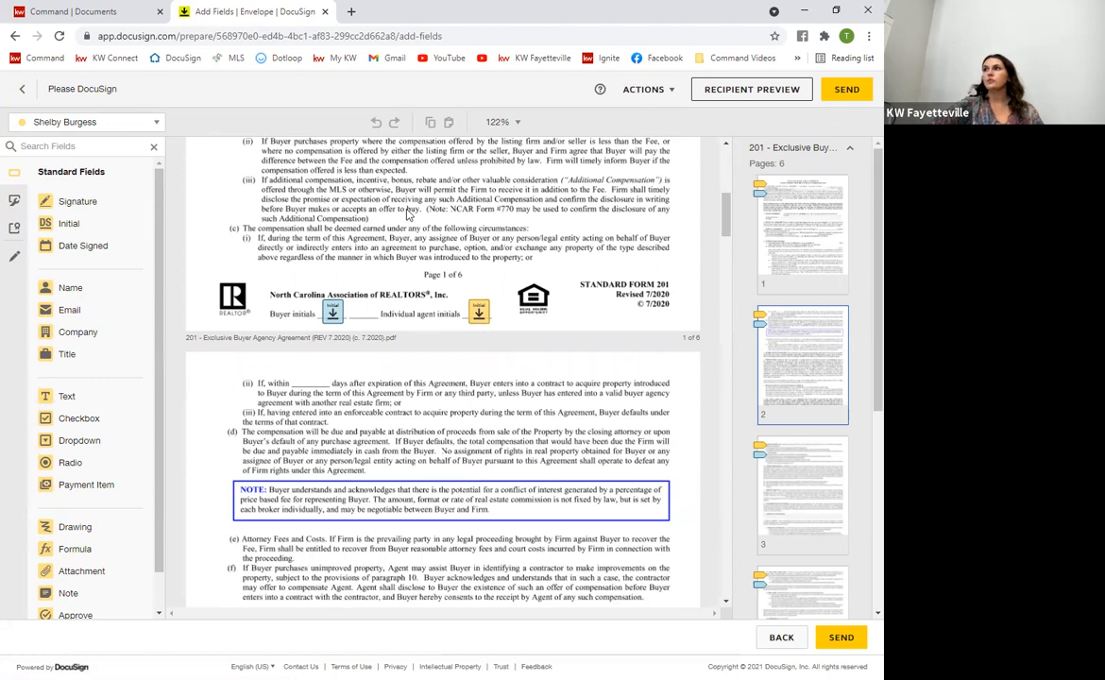
click(86, 122)
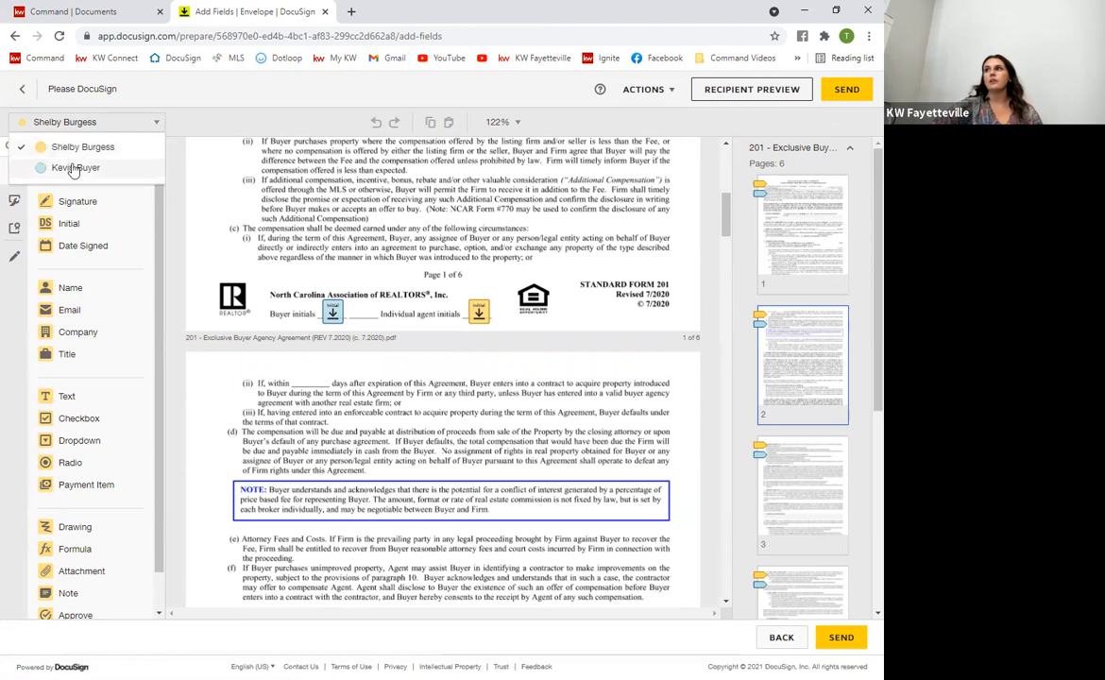
click(74, 168)
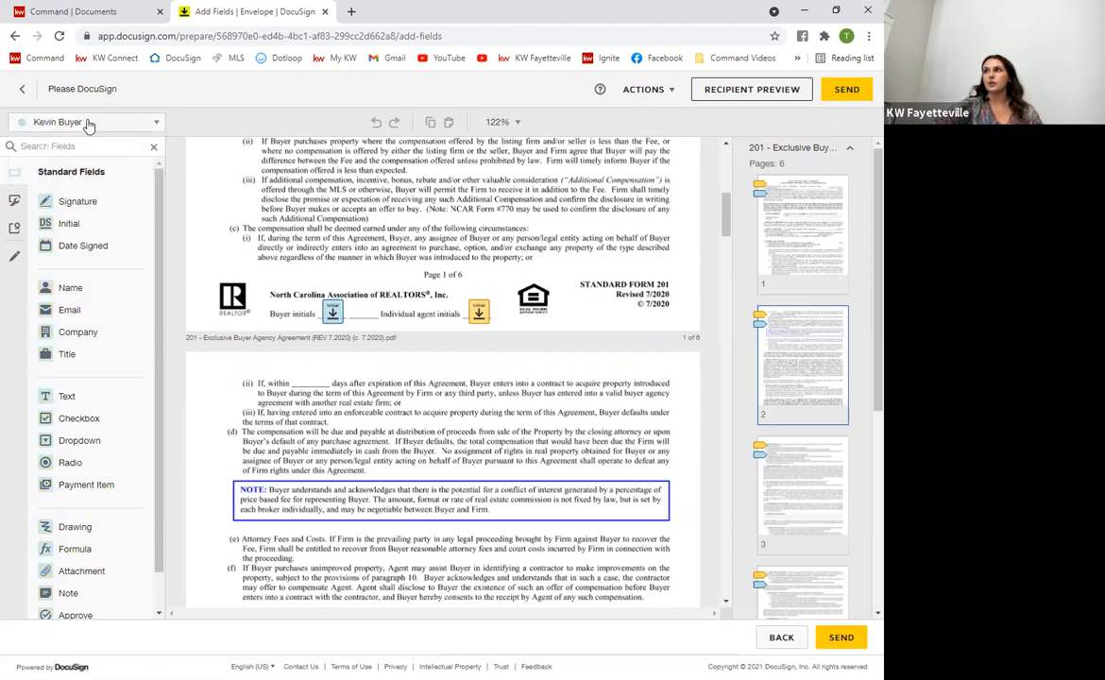
click(68, 122)
click(64, 150)
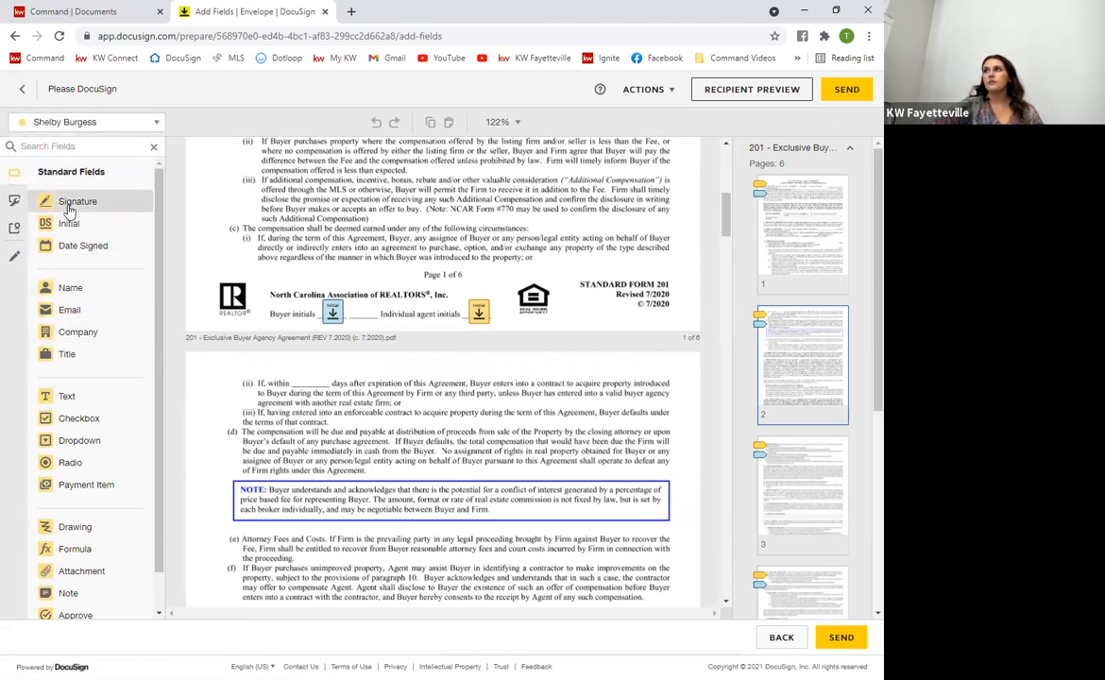
click(83, 123)
click(68, 167)
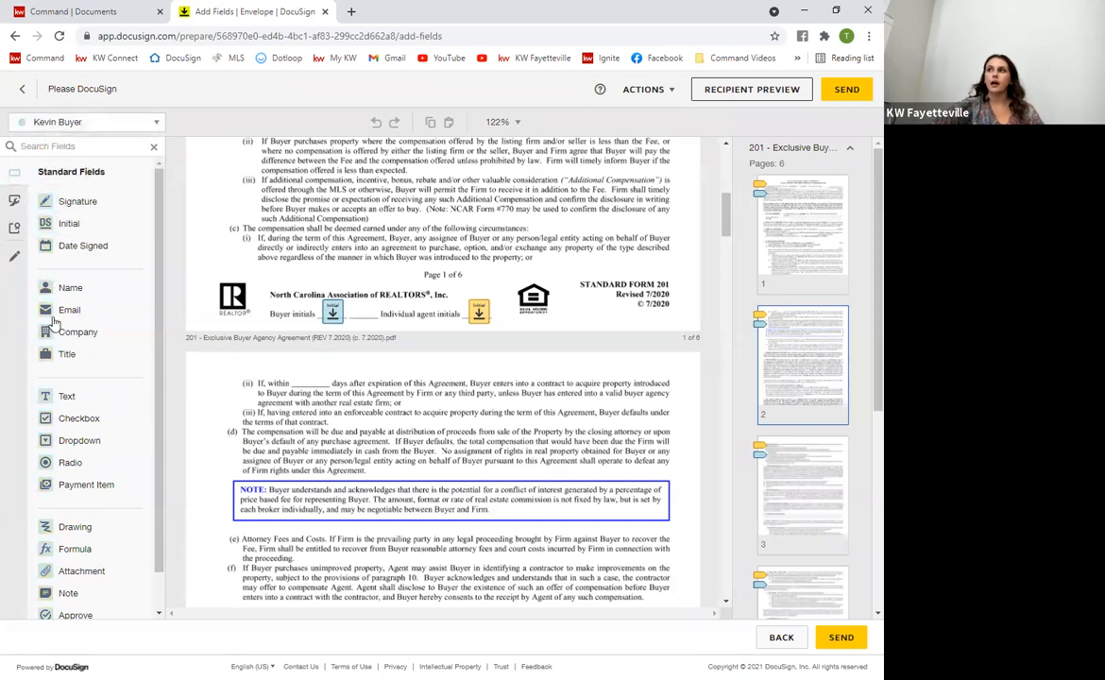
Scroll through form 201 to review the Initial fields on page 4
scroll(510, 383, down, 2)
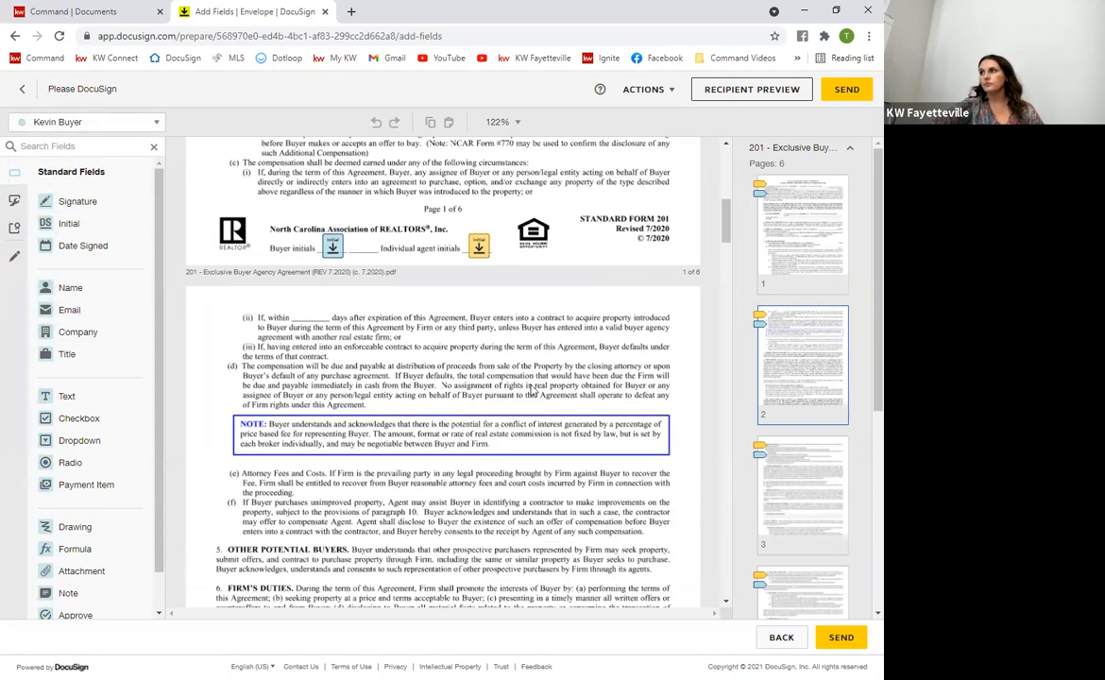
scroll(529, 385, up, 2)
scroll(554, 382, up, 8)
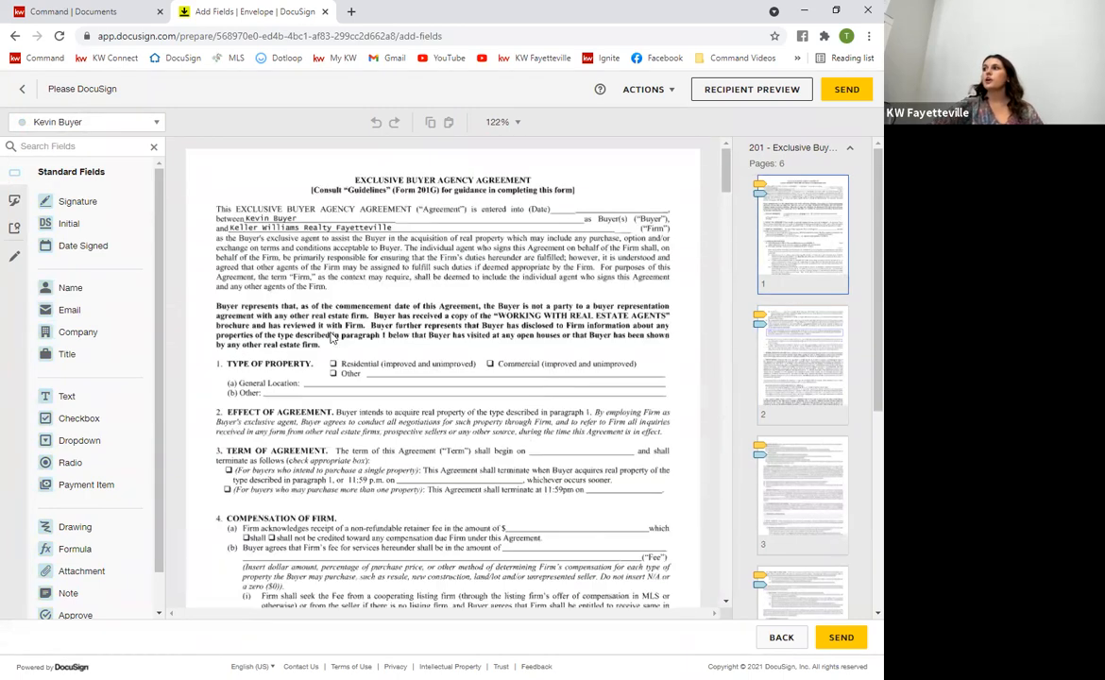
scroll(445, 402, down, 3)
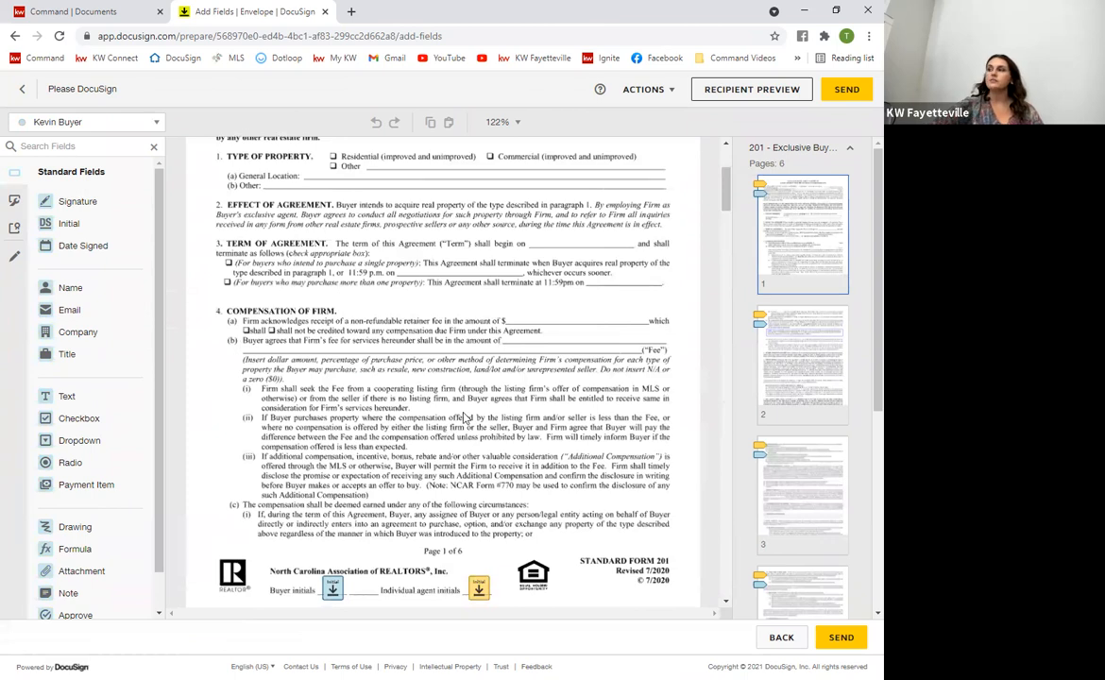
scroll(463, 417, down, 2)
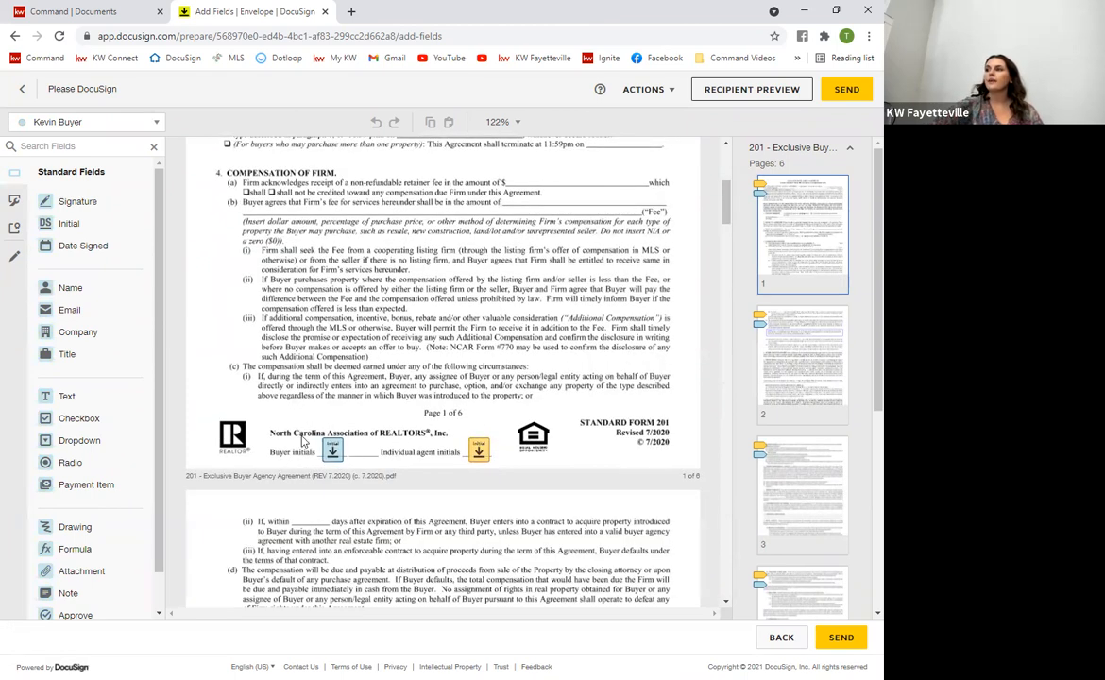
scroll(544, 469, down, 4)
scroll(543, 470, down, 15)
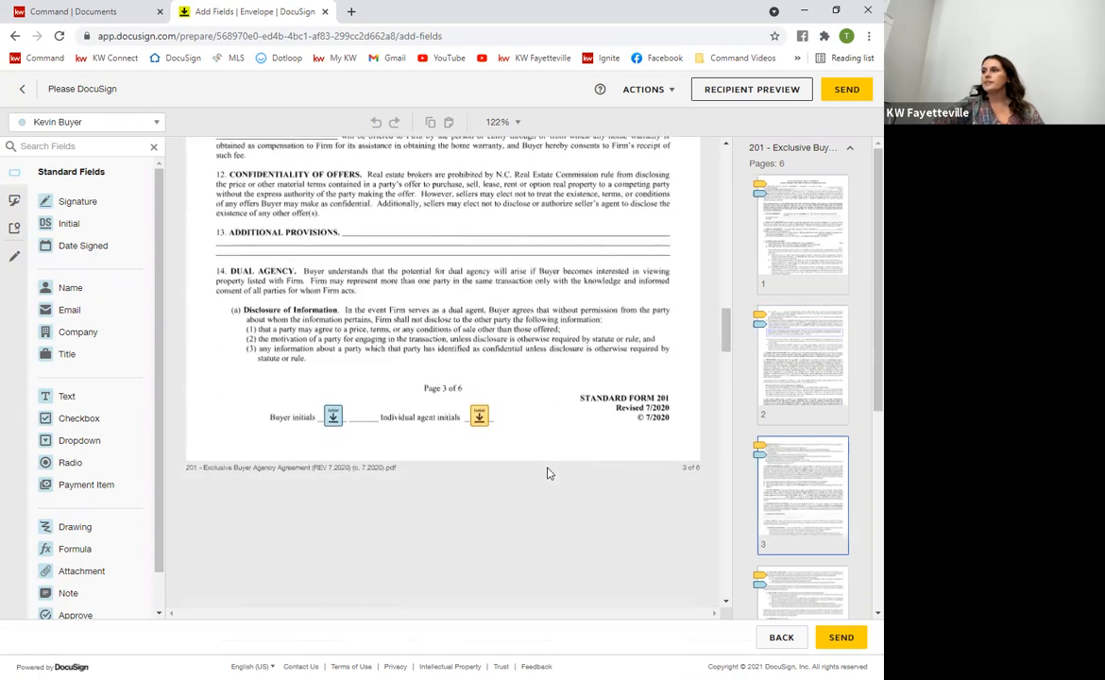
scroll(548, 473, down, 12)
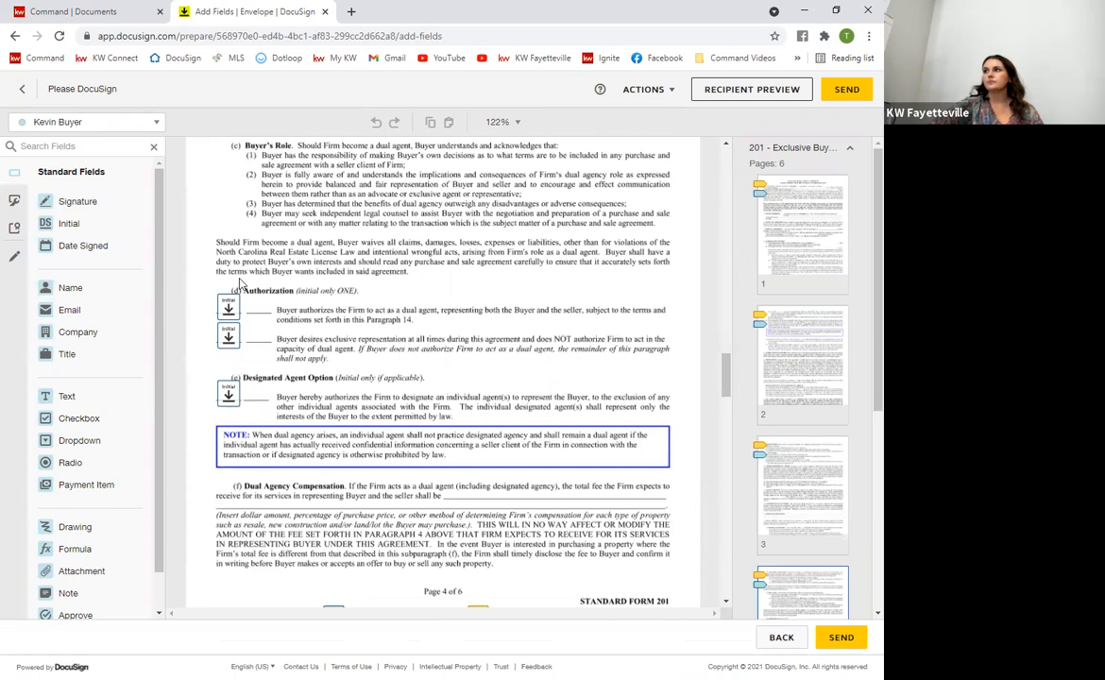
scroll(378, 447, up, 5)
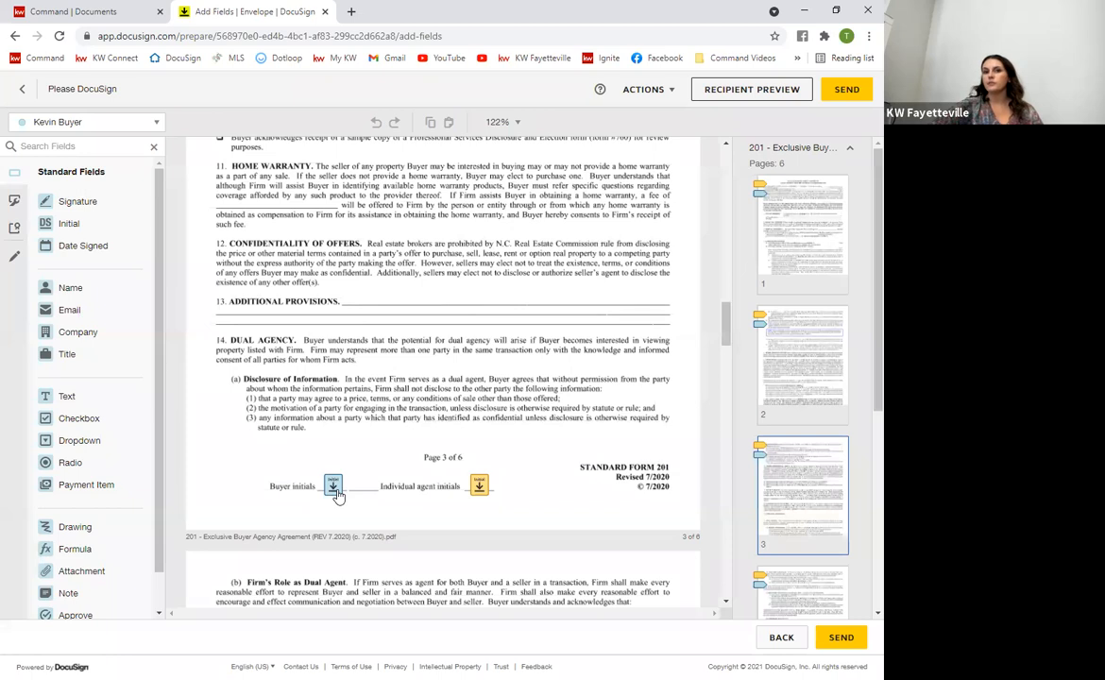
scroll(321, 473, down, 3)
scroll(345, 557, down, 2)
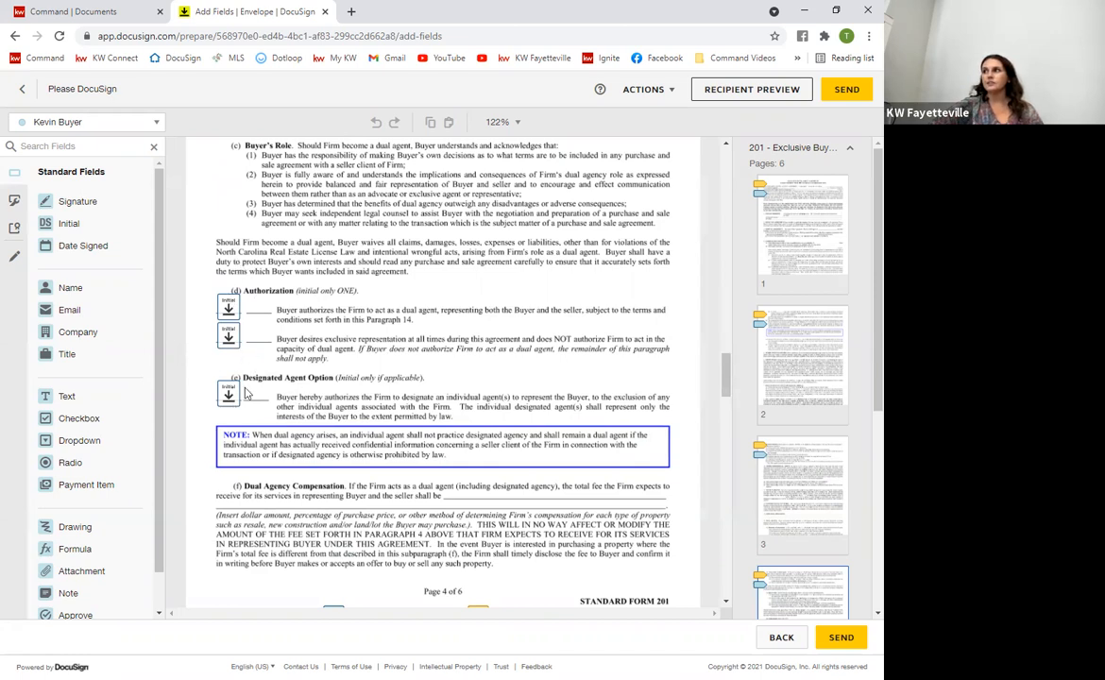
click(235, 342)
key(Delete)
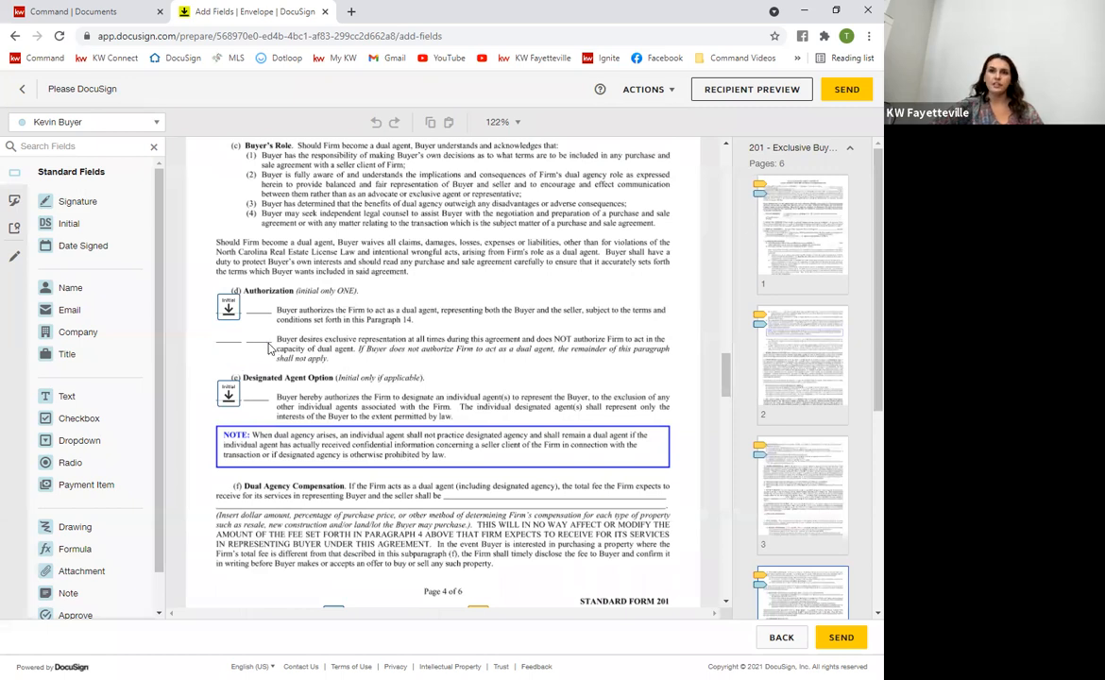
click(219, 296)
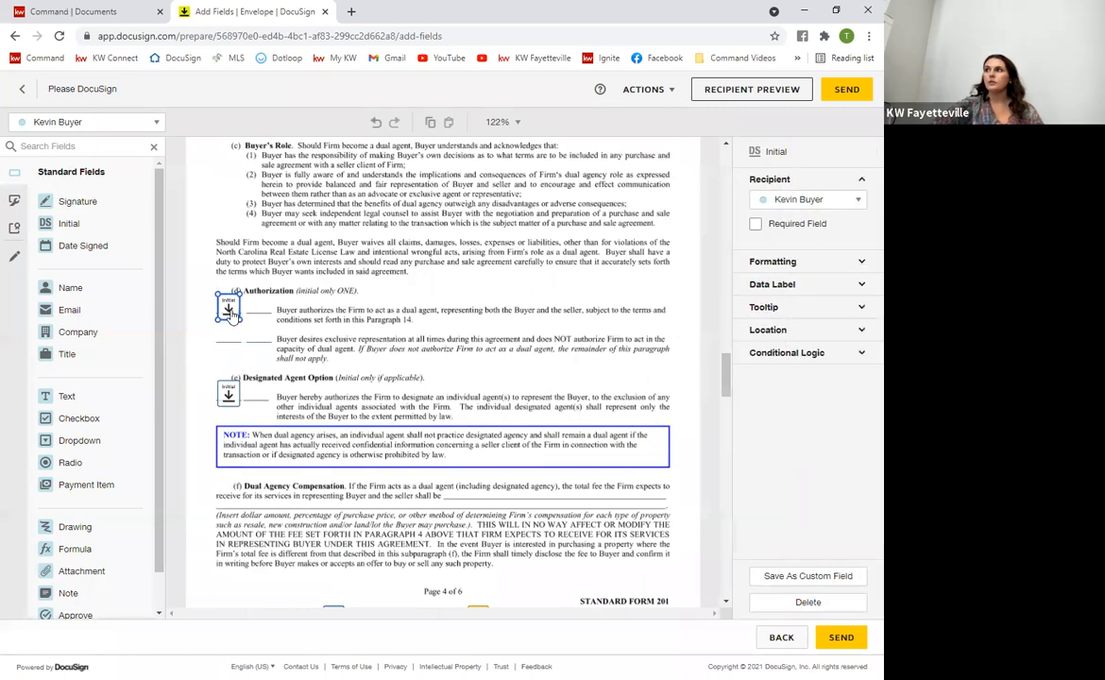
click(312, 319)
scroll(459, 461, up, 10)
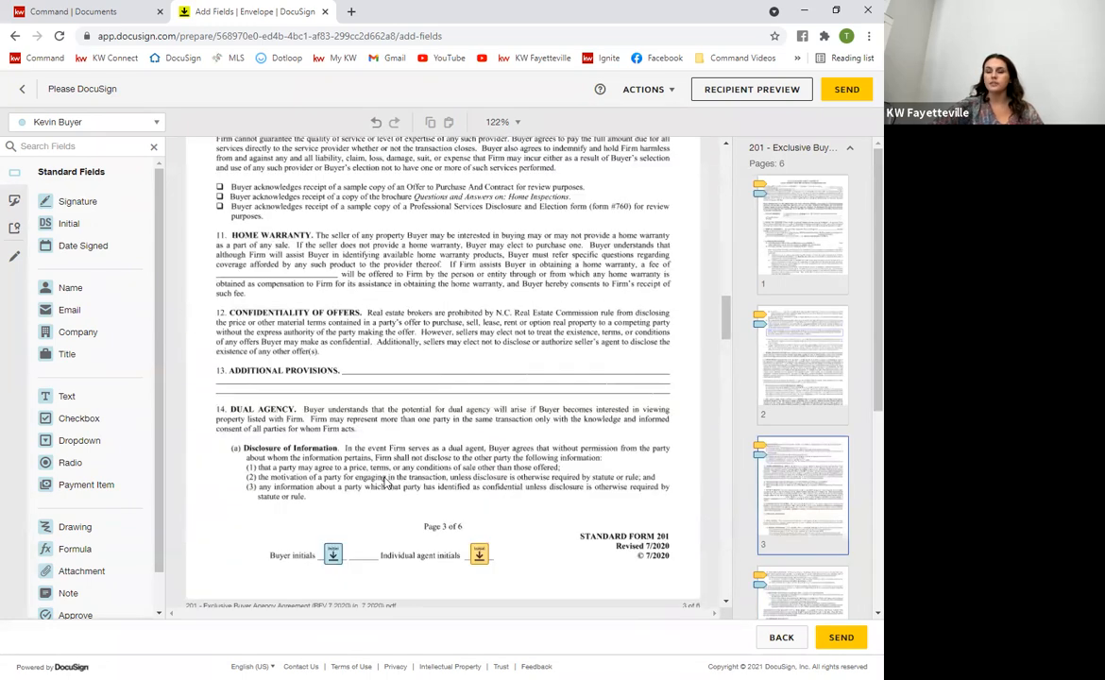
scroll(315, 577, up, 10)
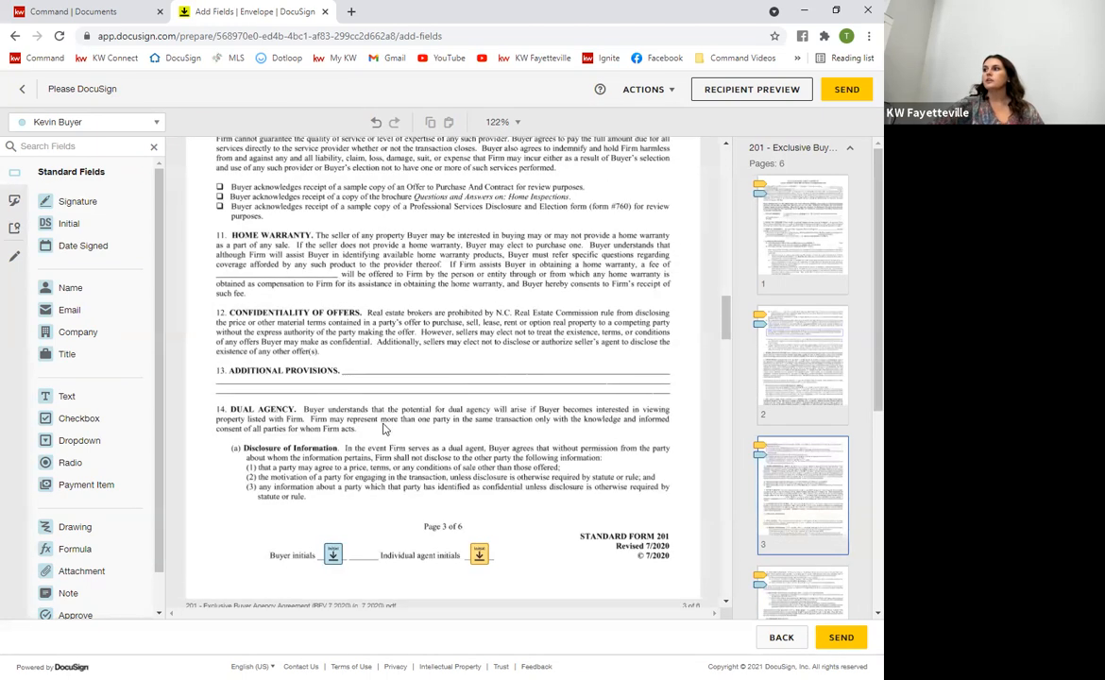
scroll(333, 486, down, 10)
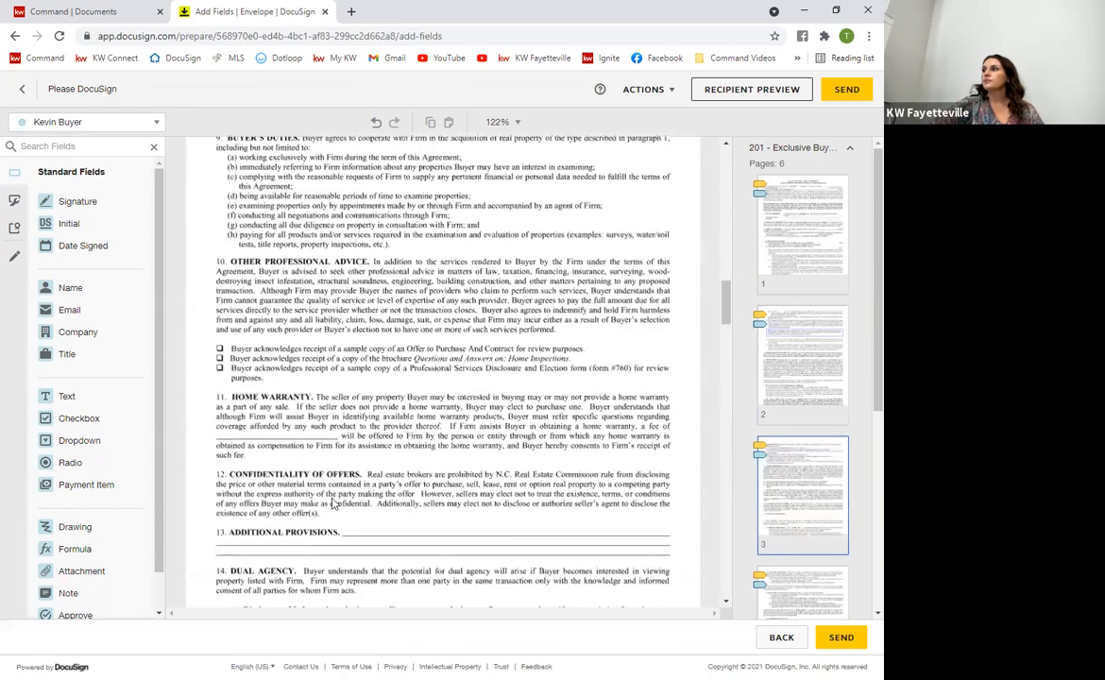
scroll(335, 494, down, 10)
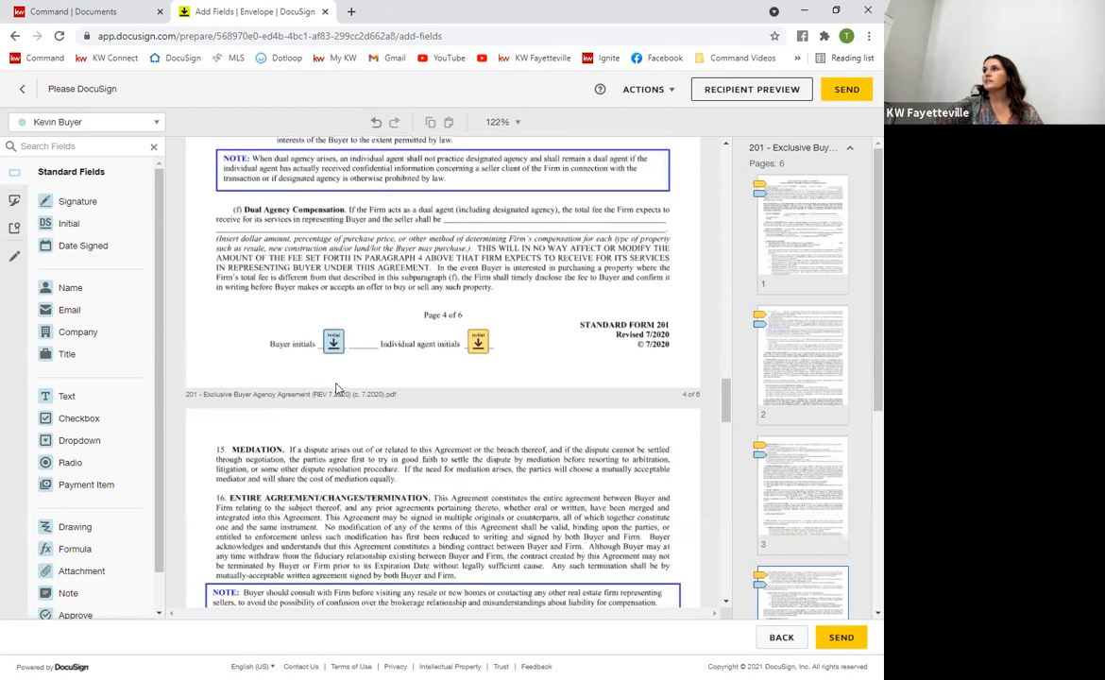
scroll(331, 283, down, 3)
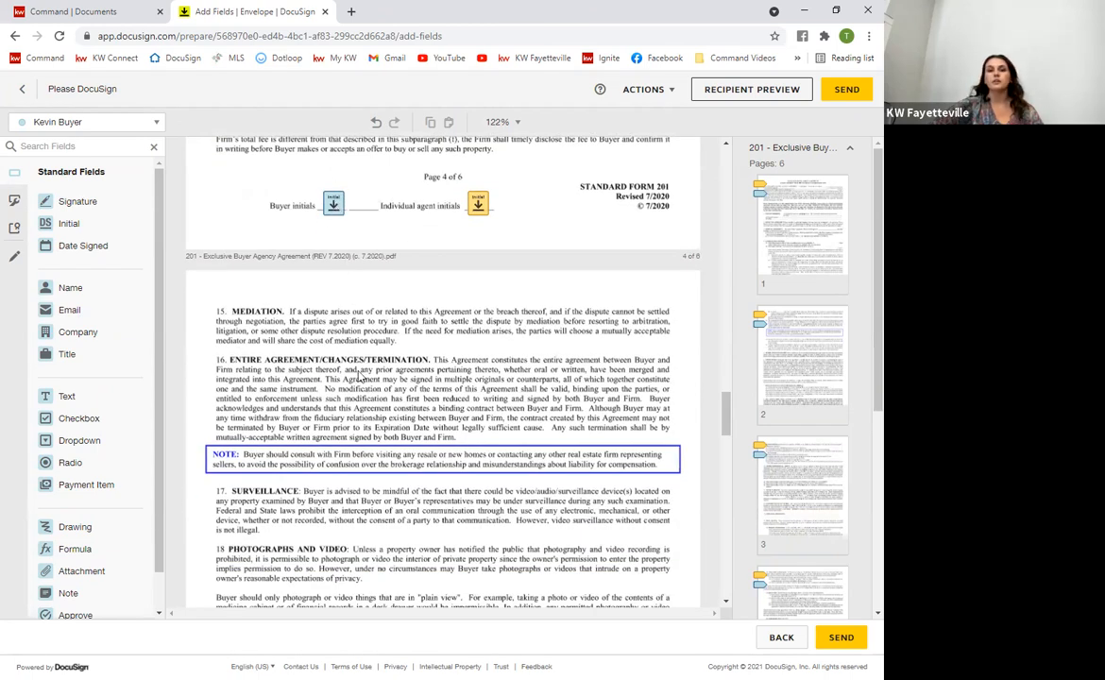
scroll(346, 482, up, 6)
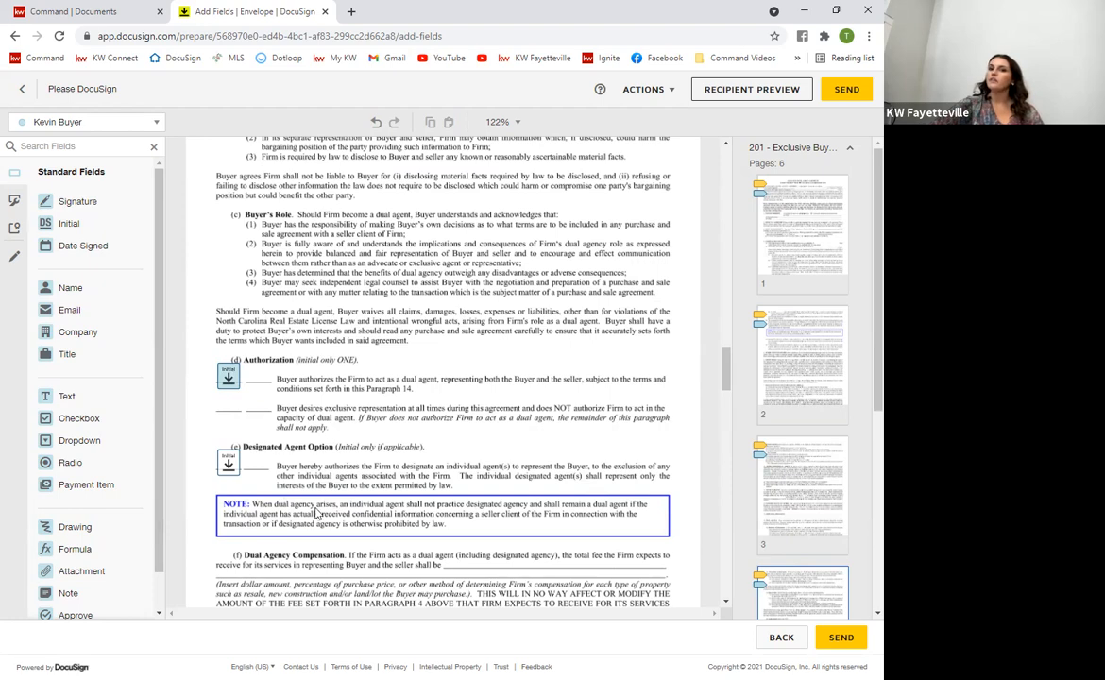
scroll(311, 483, down, 12)
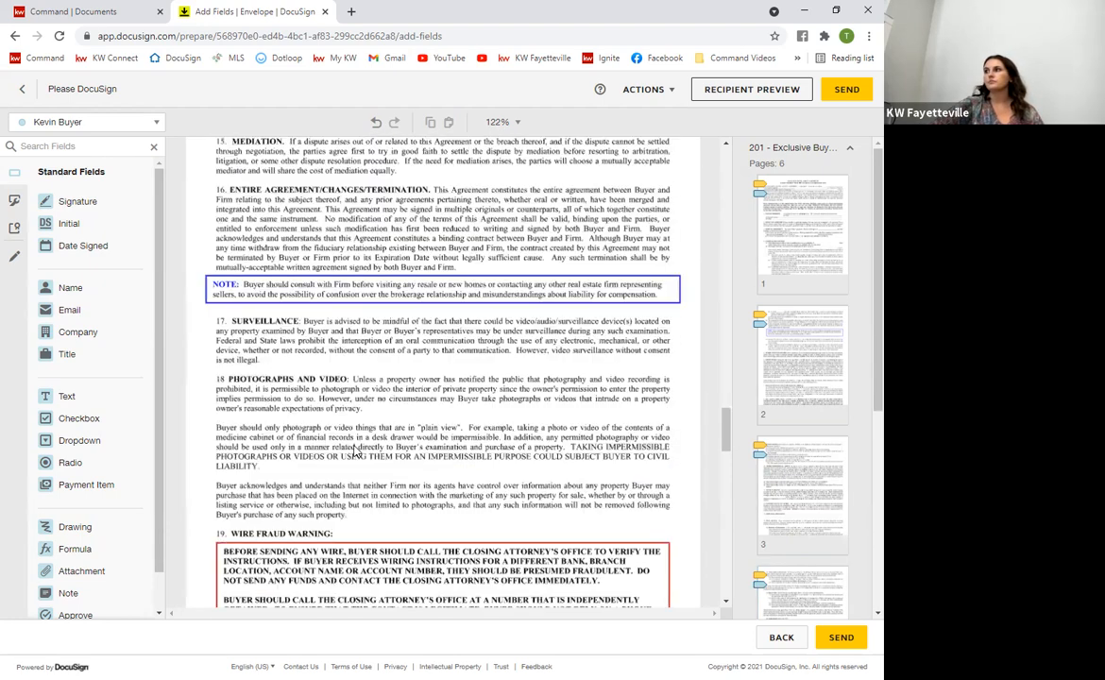
scroll(354, 451, down, 4)
scroll(382, 447, up, 3)
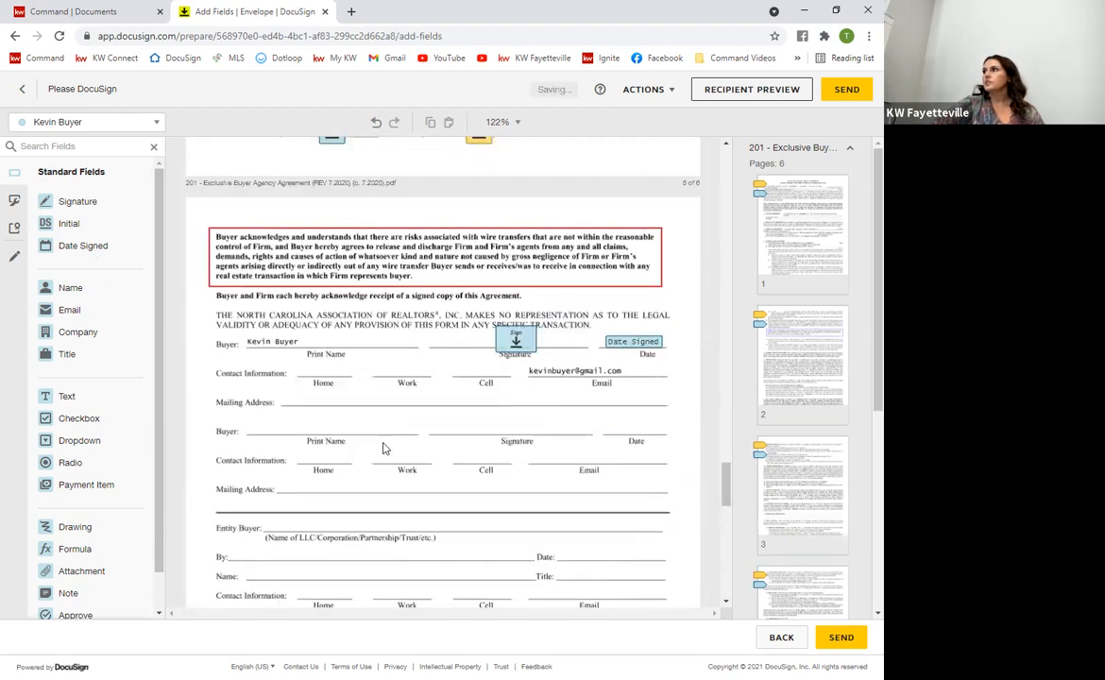
scroll(526, 380, down, 8)
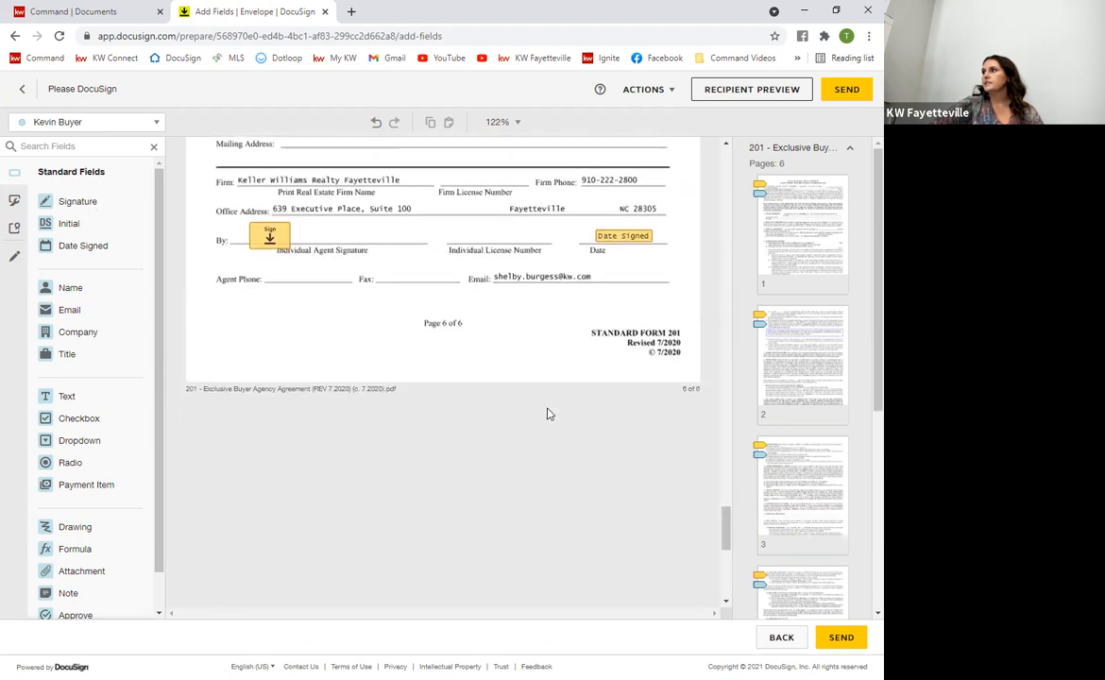
scroll(373, 402, down, 3)
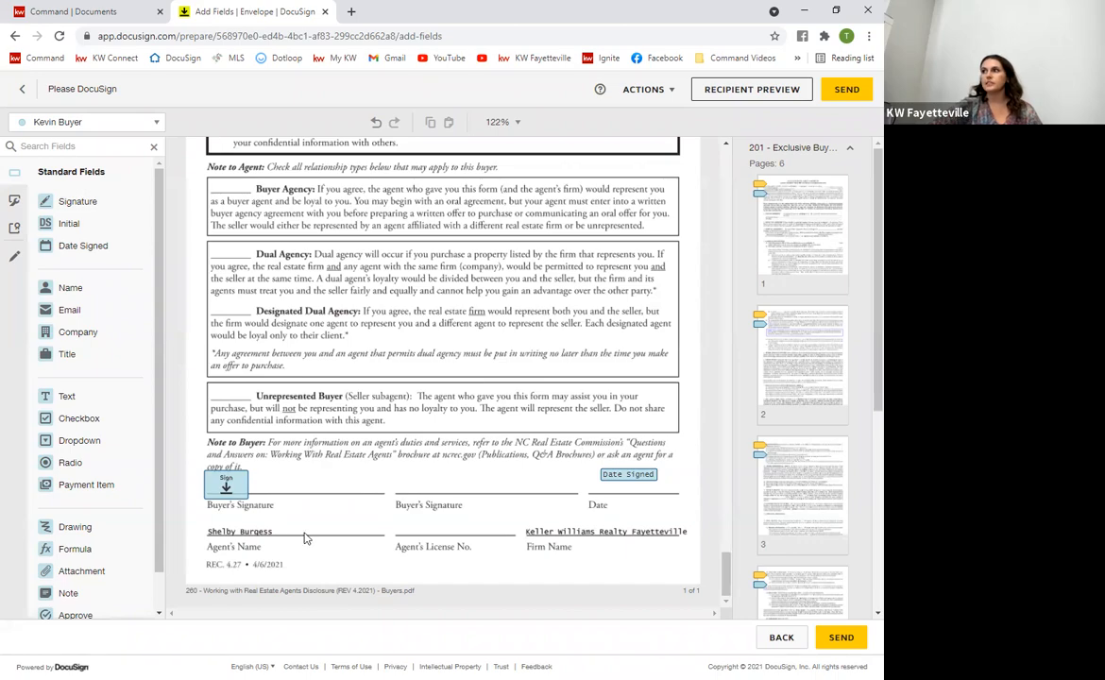
scroll(280, 493, up, 10)
scroll(227, 359, up, 5)
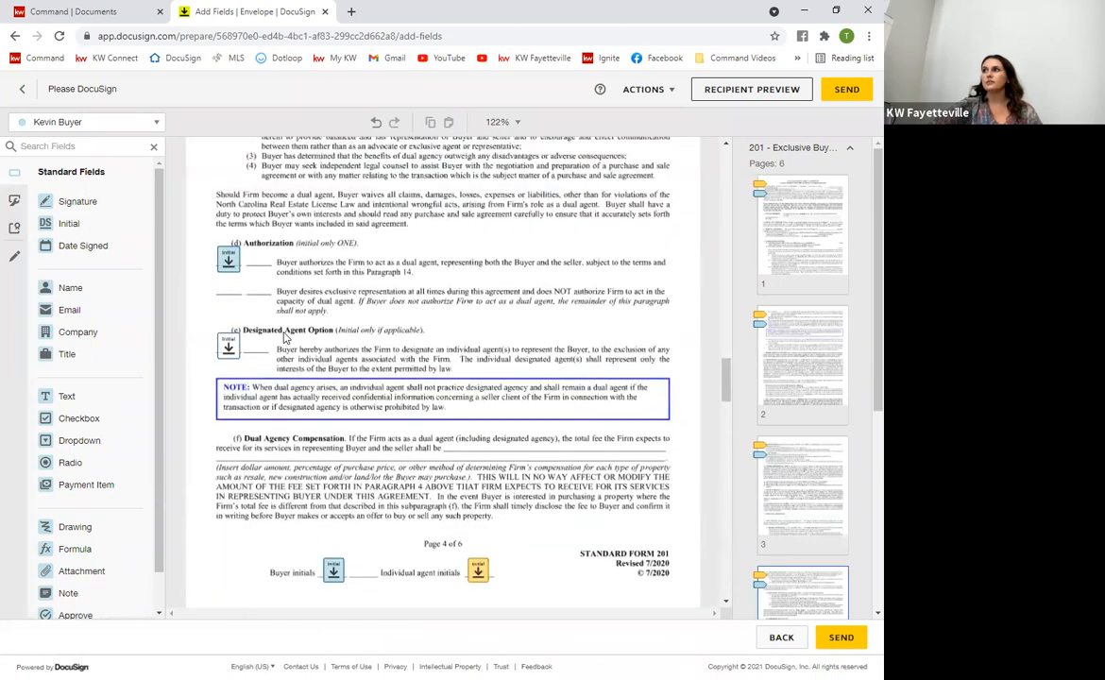
scroll(455, 451, down, 20)
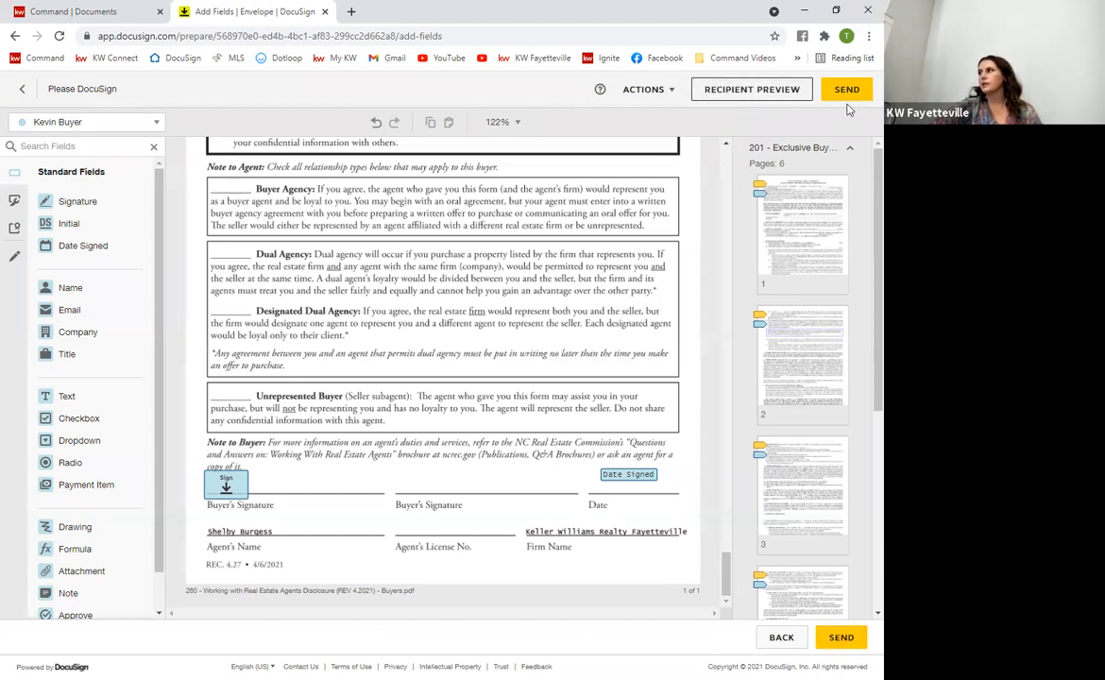
Preview the envelope as the buyer recipient and scroll through his initial fields
click(780, 91)
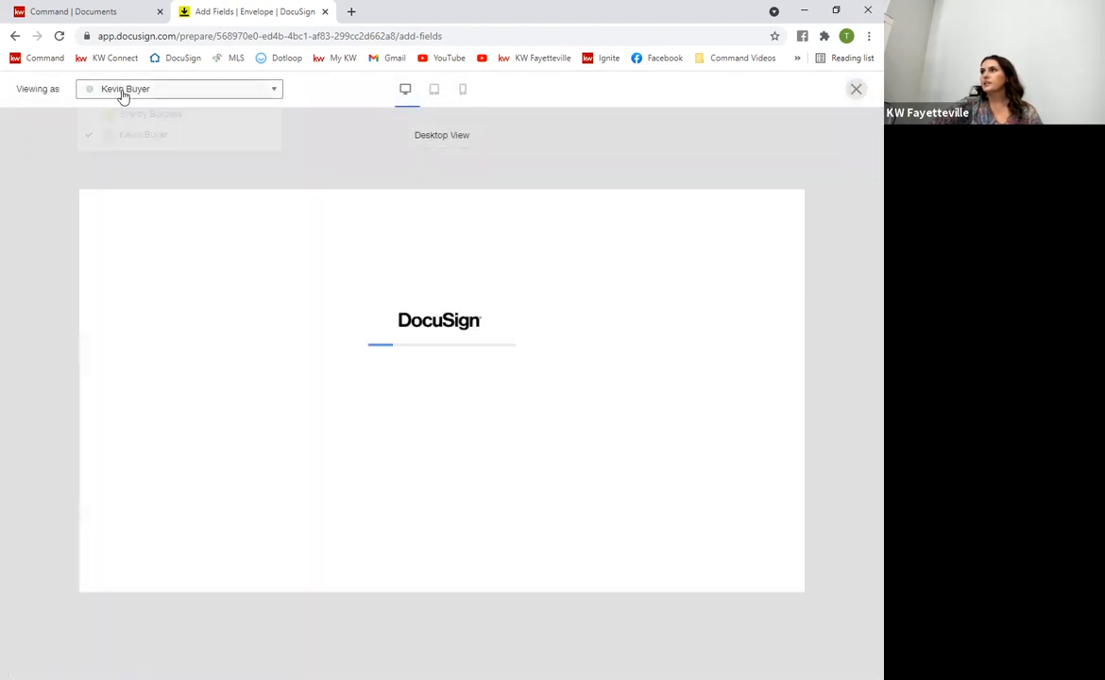
click(124, 135)
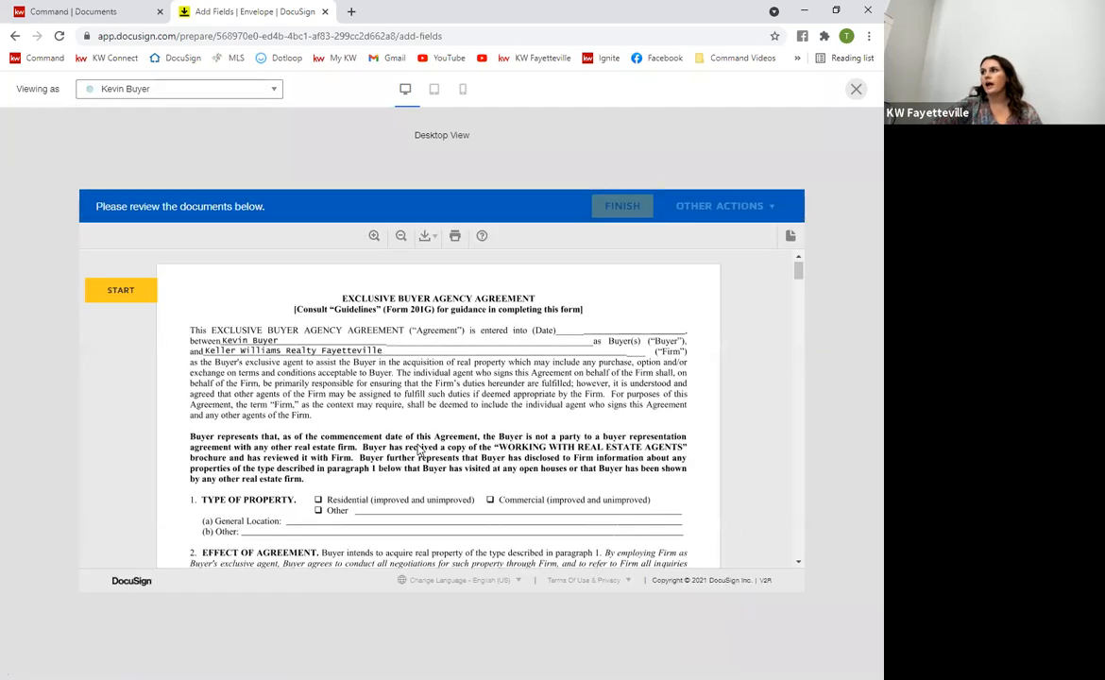
scroll(419, 451, down, 20)
scroll(378, 444, down, 10)
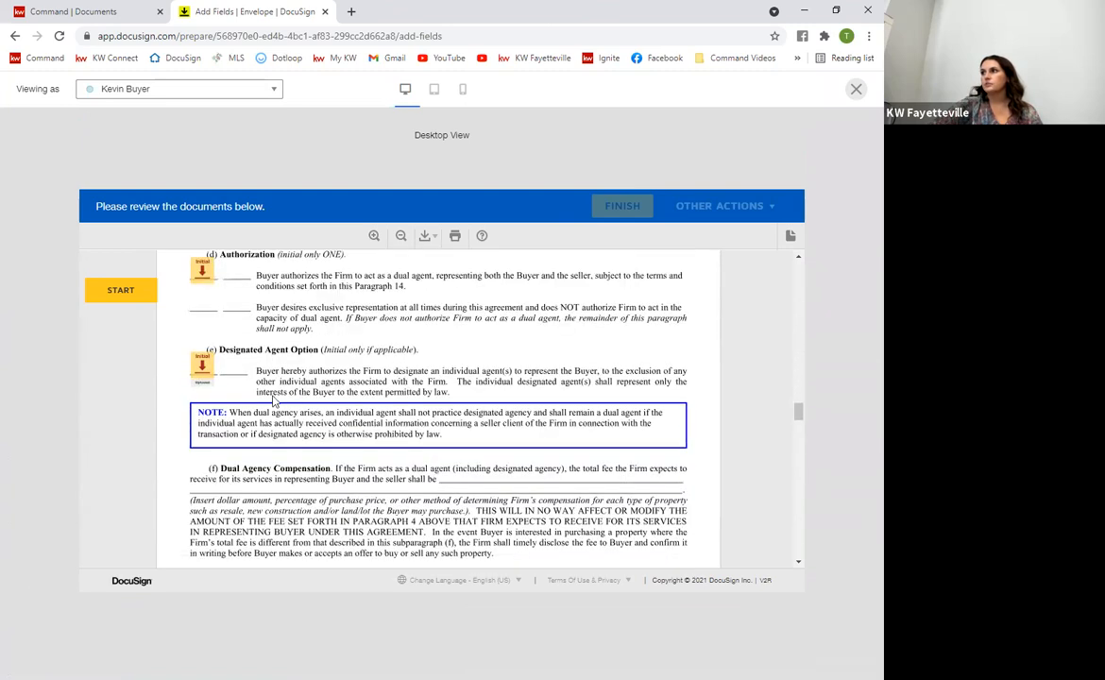
scroll(274, 402, up, 1)
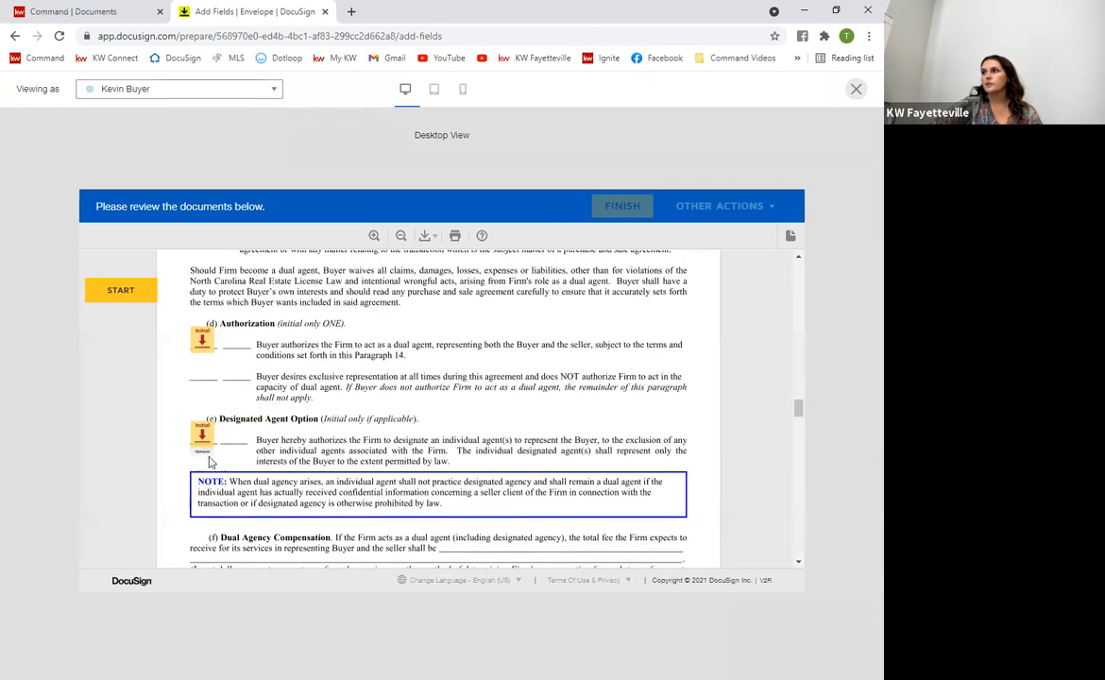
scroll(350, 472, down, 3)
scroll(350, 472, up, 20)
scroll(531, 444, up, 10)
Close the preview, send the envelope, and open the BAA/WWREA envelope's details
click(857, 90)
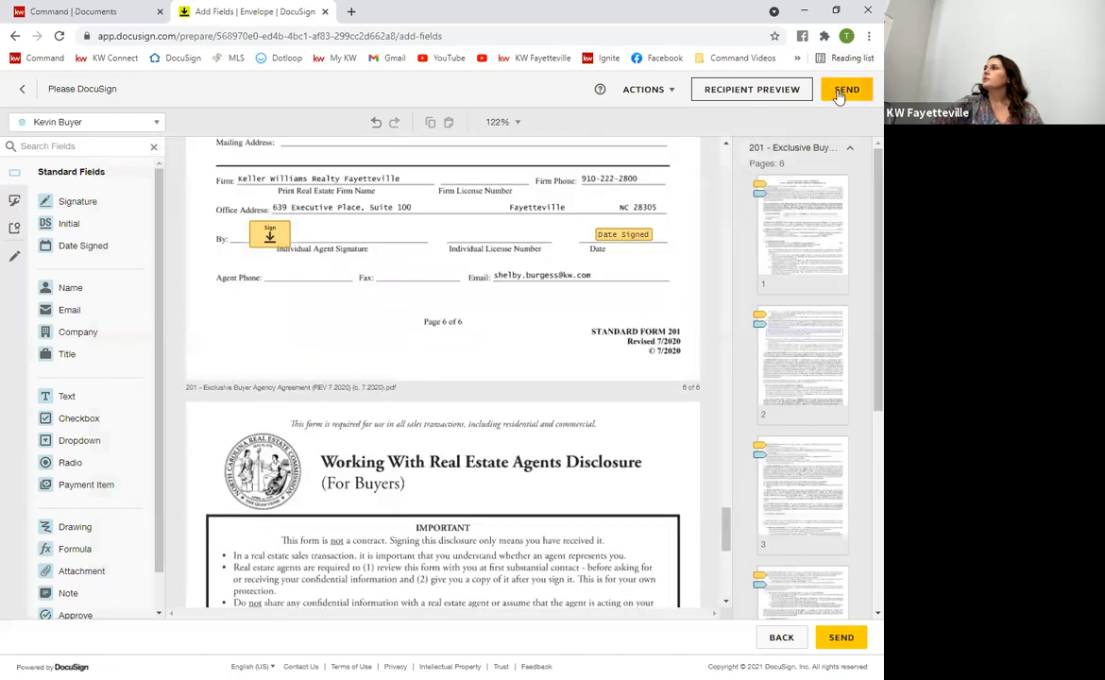
click(842, 93)
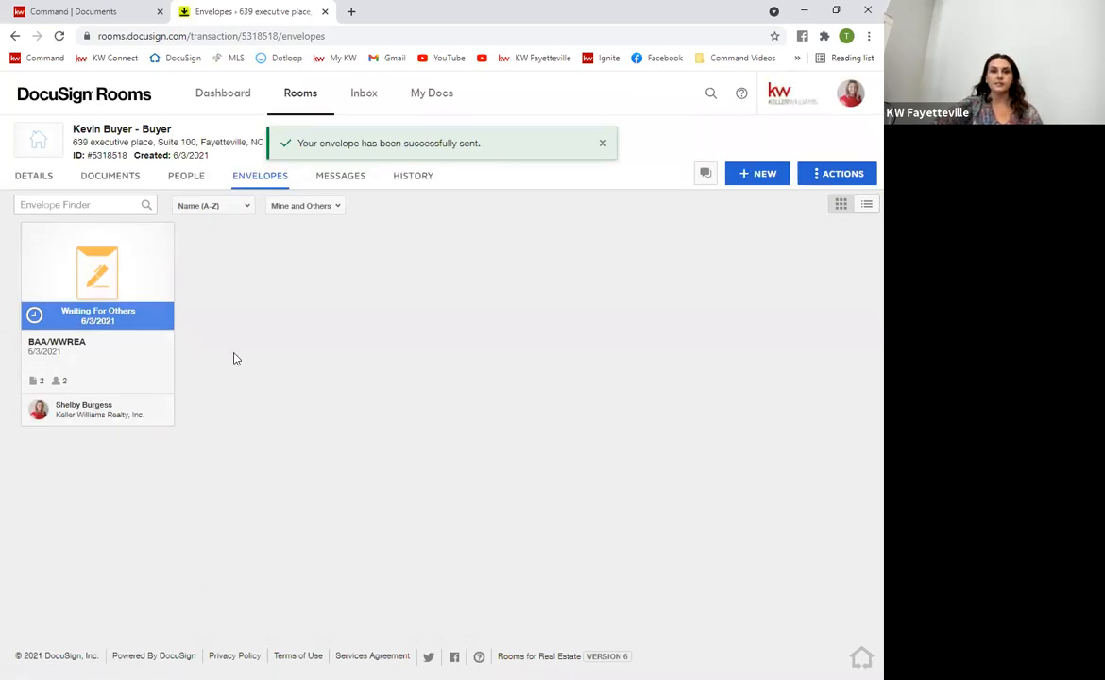
click(107, 275)
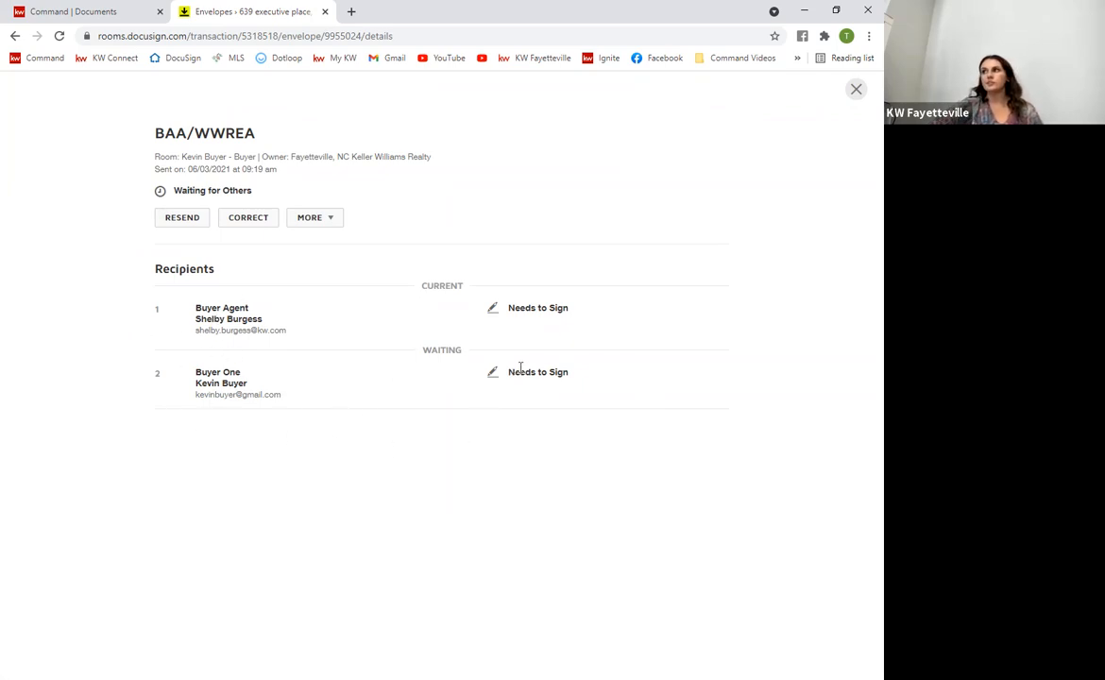
Start a correction of the sent envelope and open its signing fields
click(245, 219)
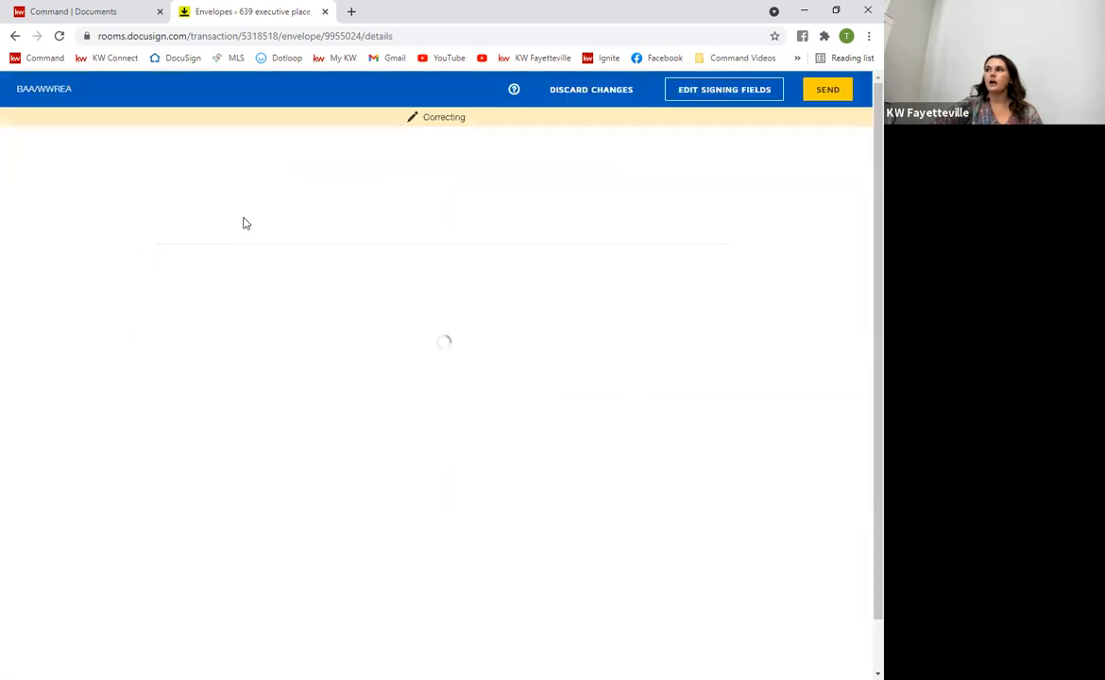
scroll(344, 515, down, 5)
scroll(528, 489, up, 5)
click(709, 87)
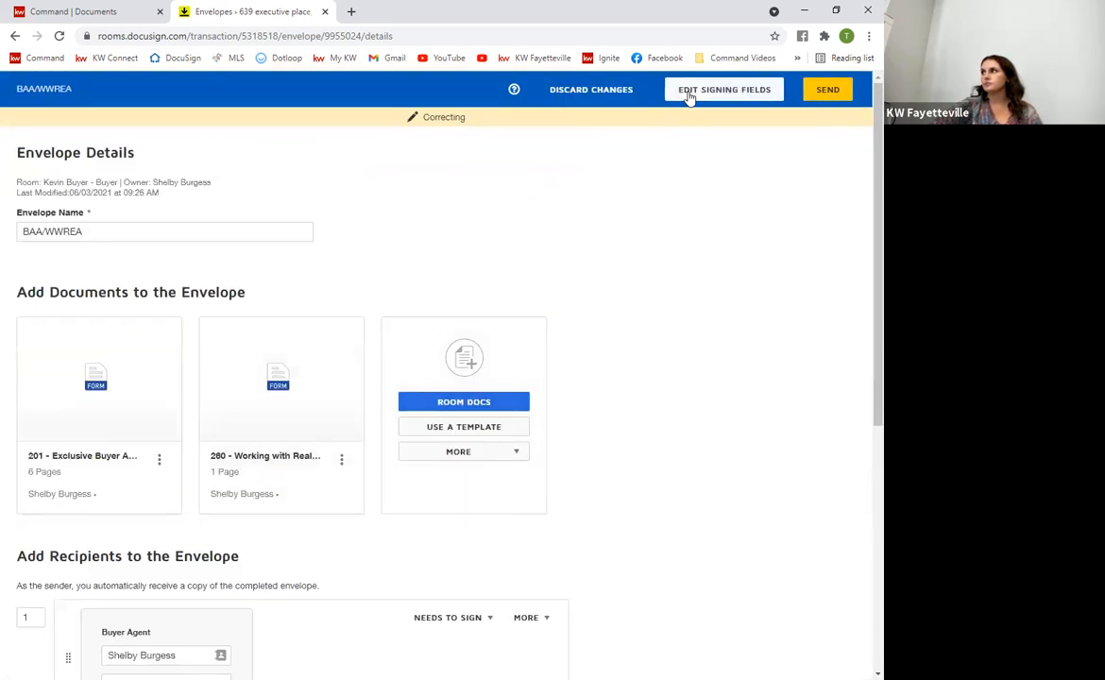
Return to the envelope list, reopen BAA/WWREA, and discard the correction
click(14, 35)
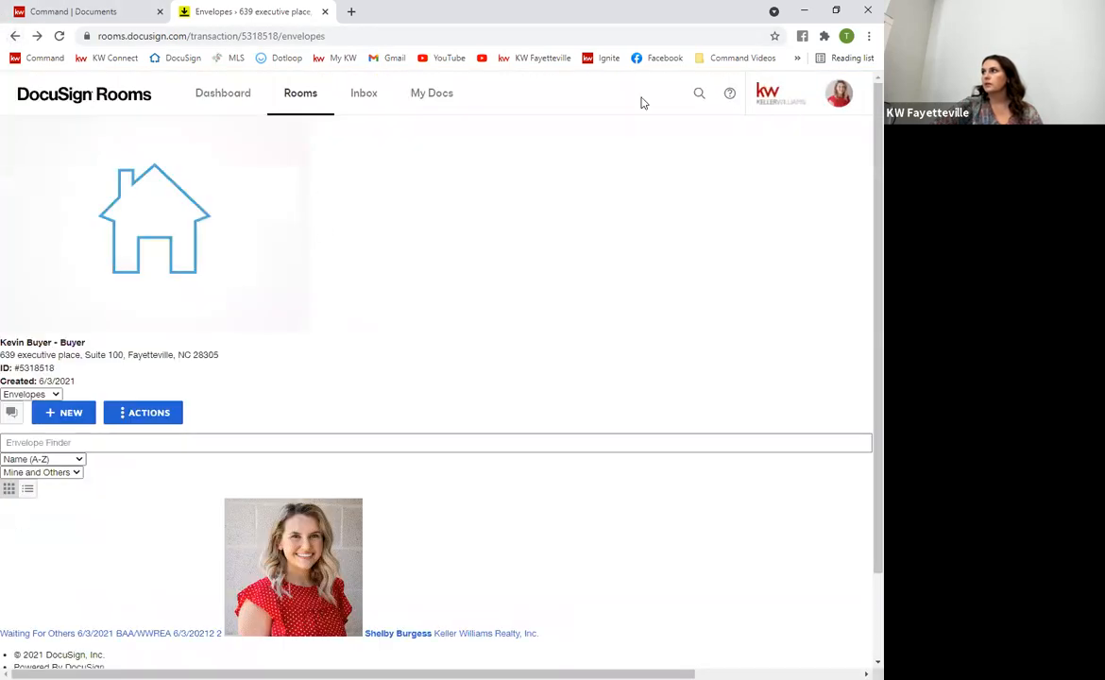
click(58, 35)
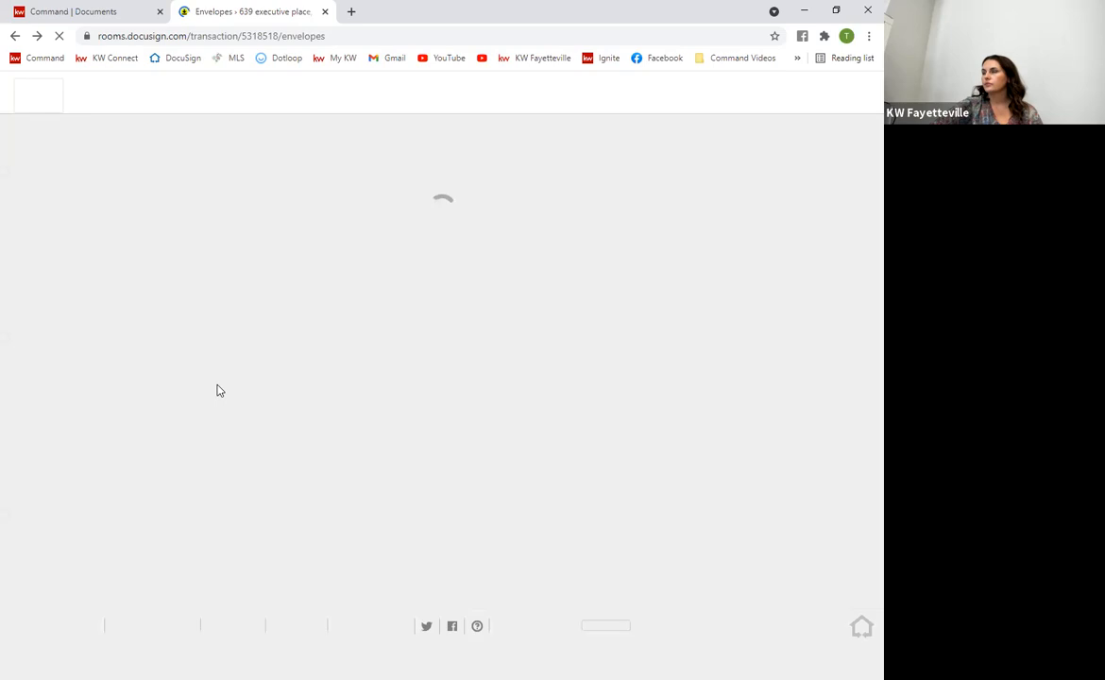
click(125, 286)
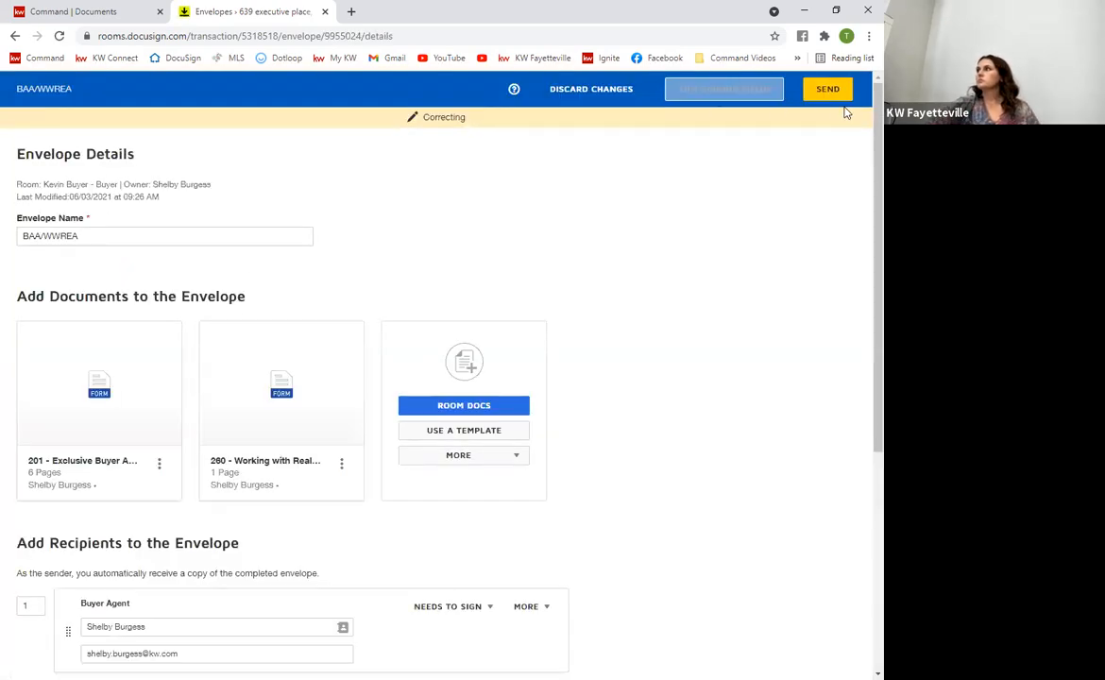
click(569, 90)
click(365, 204)
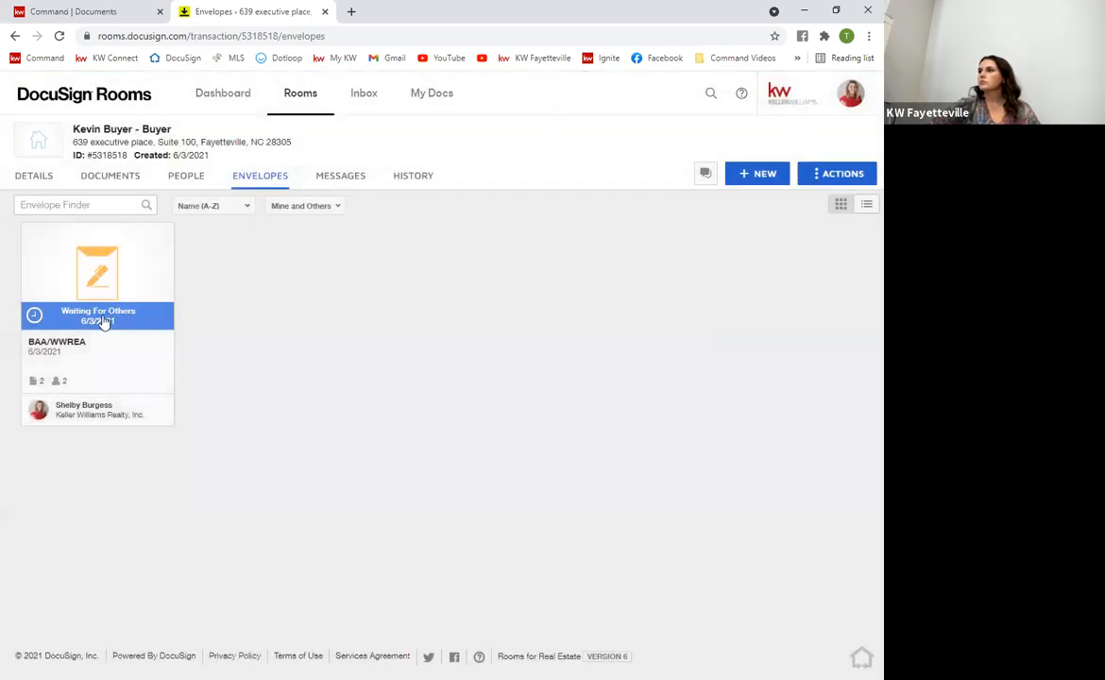
Close the BAA/WWREA envelope details and show the room's documents, forms 201 and 260
click(96, 257)
click(334, 226)
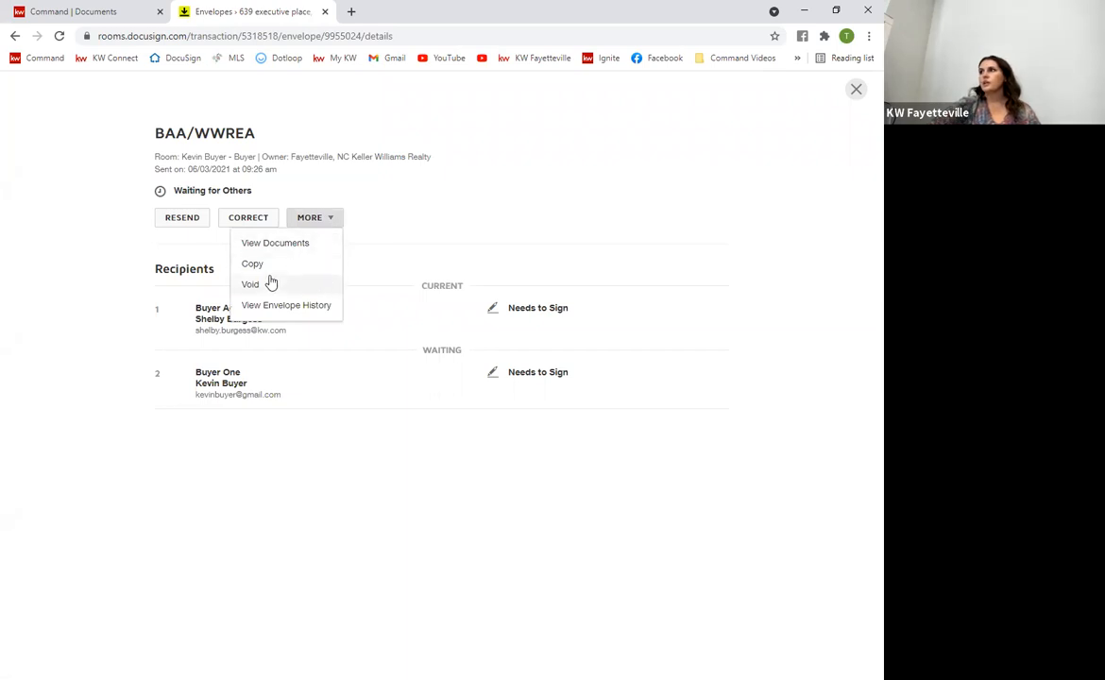
click(446, 205)
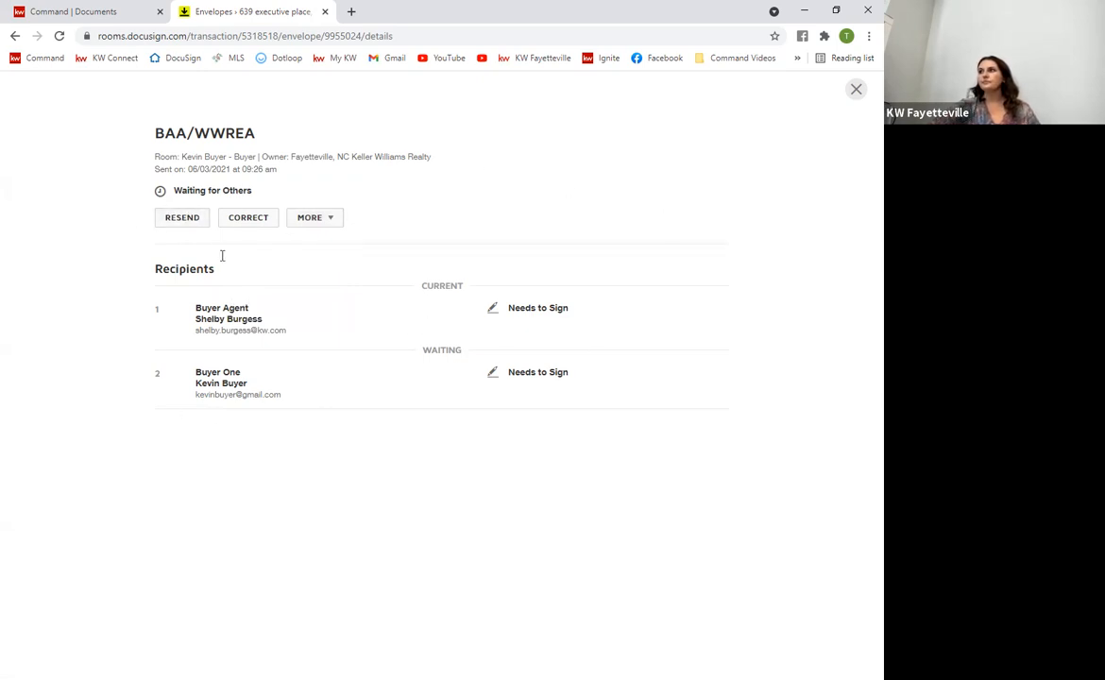
click(856, 88)
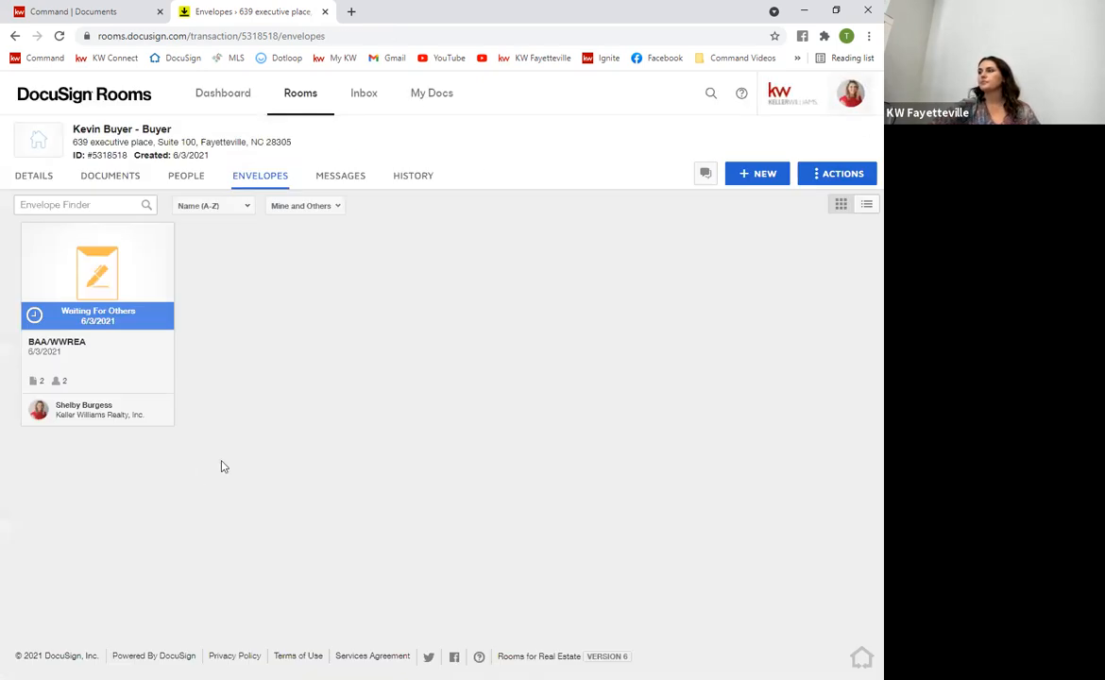
click(111, 185)
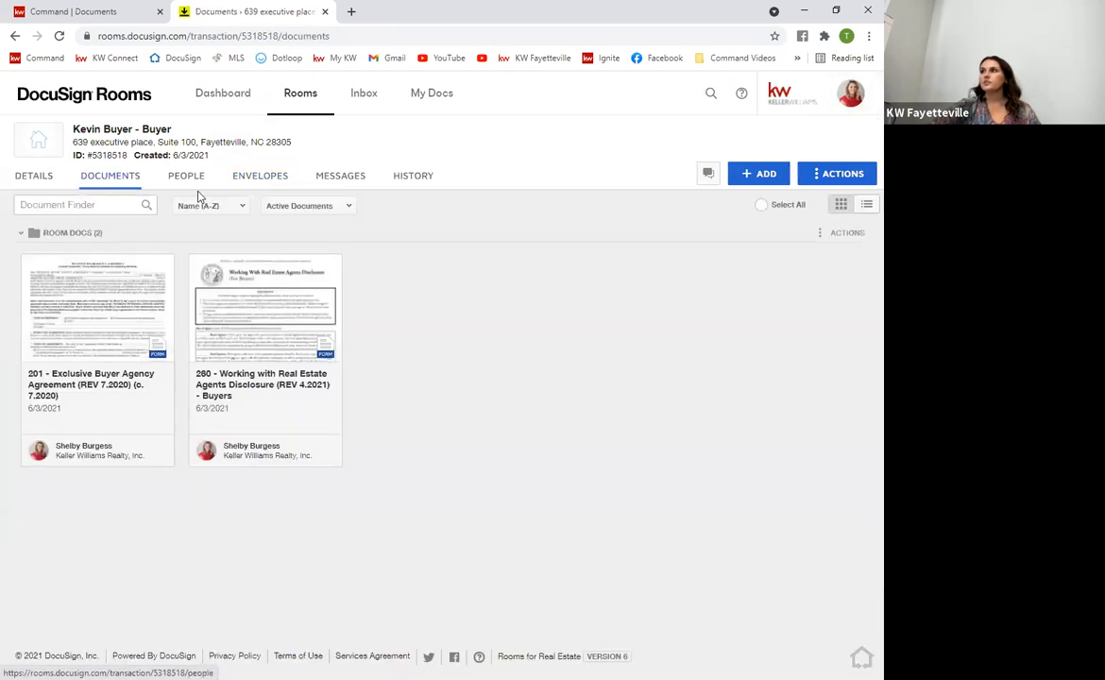
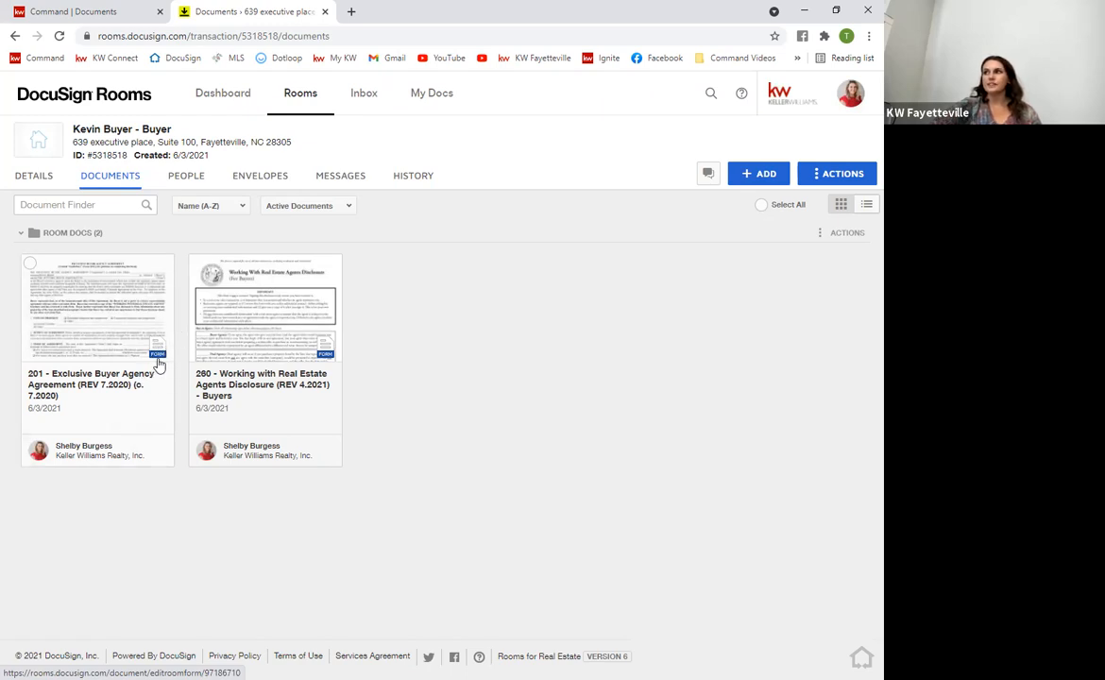
Show the Under Contract checklist in Command and start attaching a file to 260 Working with Real Estate Agents
click(96, 10)
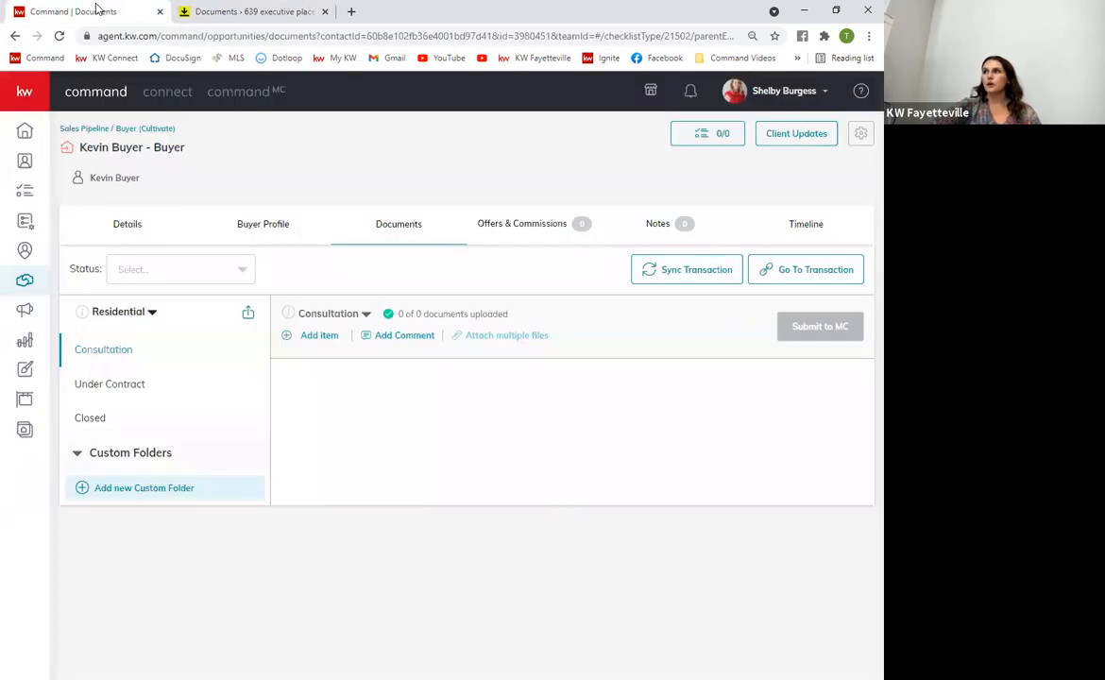
click(115, 387)
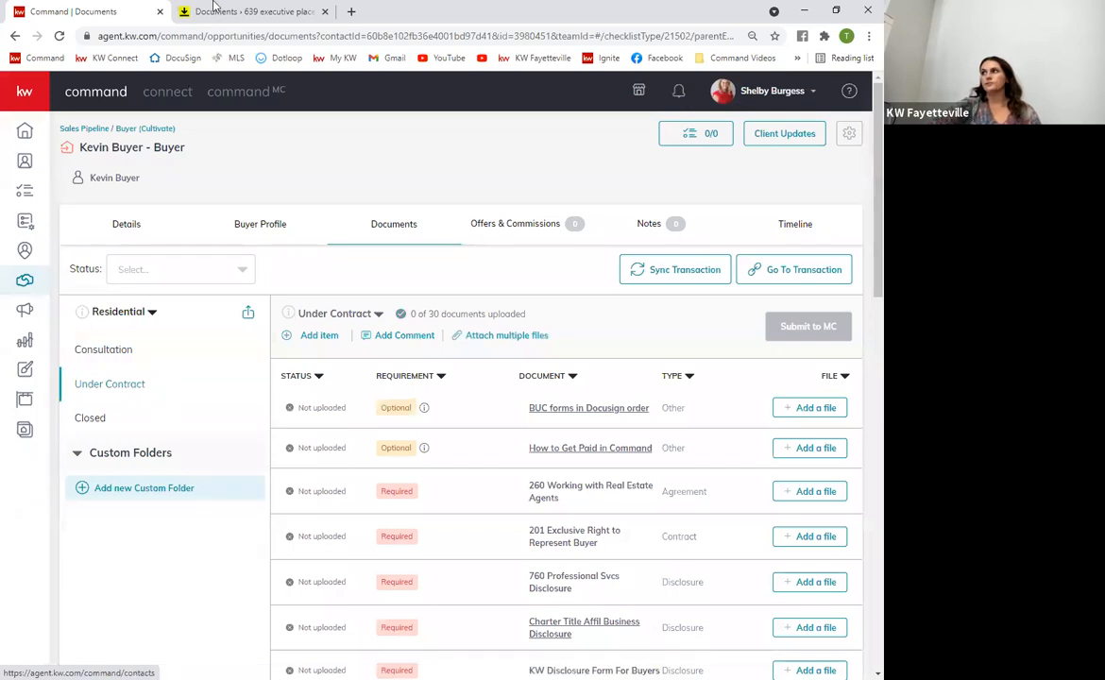
key(ctrl+Tab)
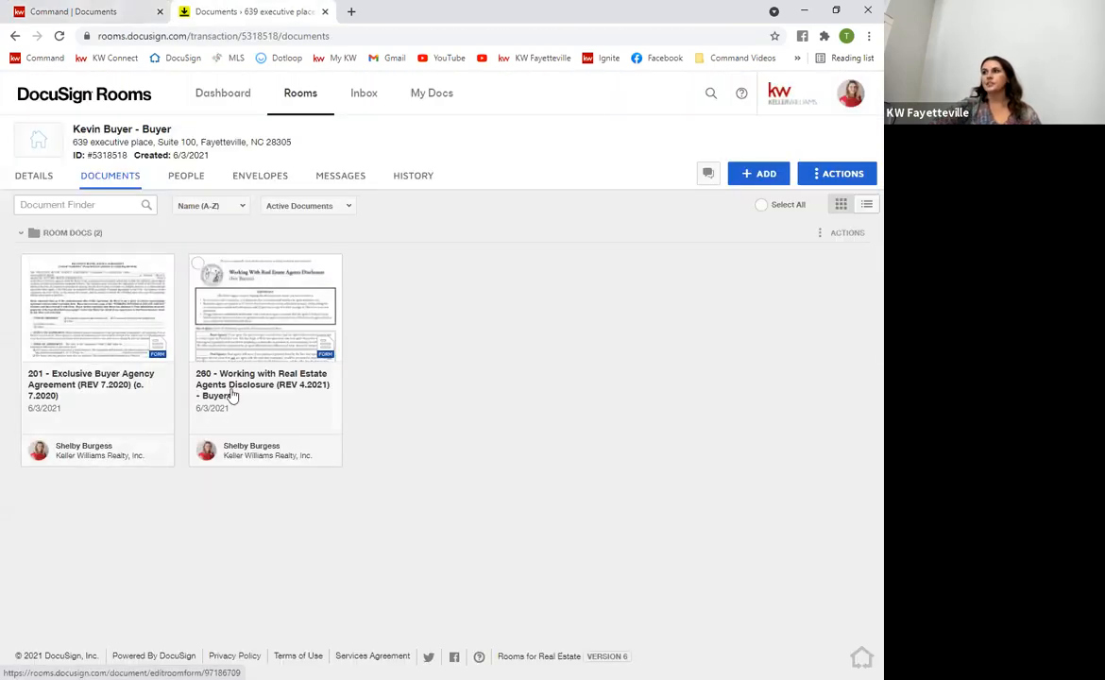
click(59, 11)
scroll(472, 453, down, 1)
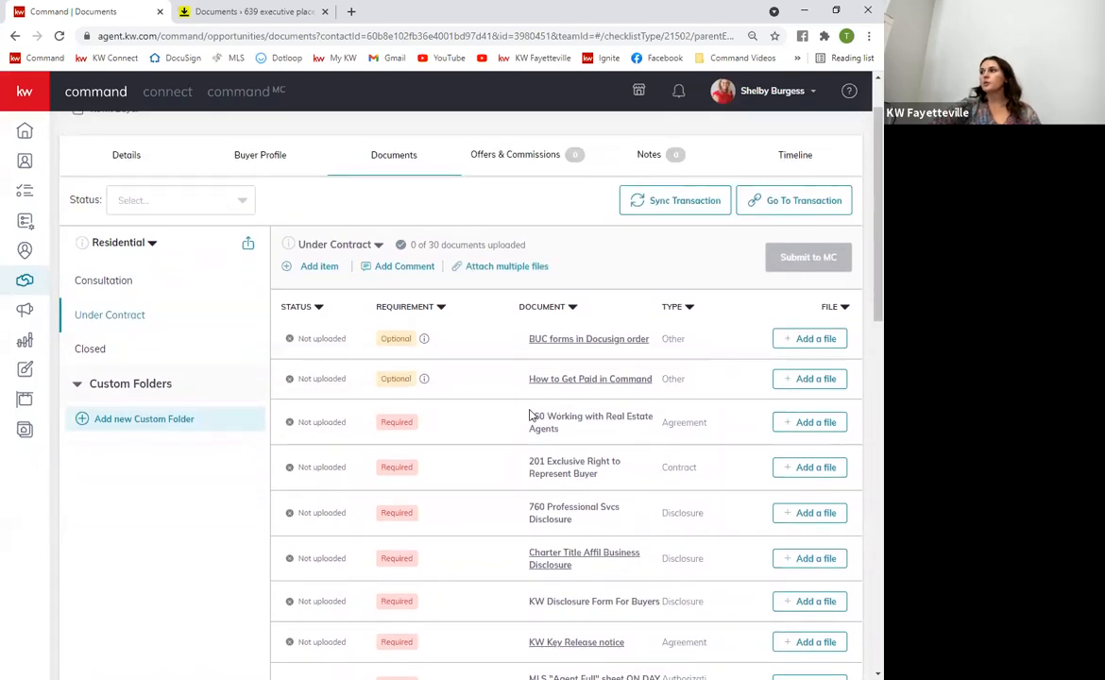
click(817, 425)
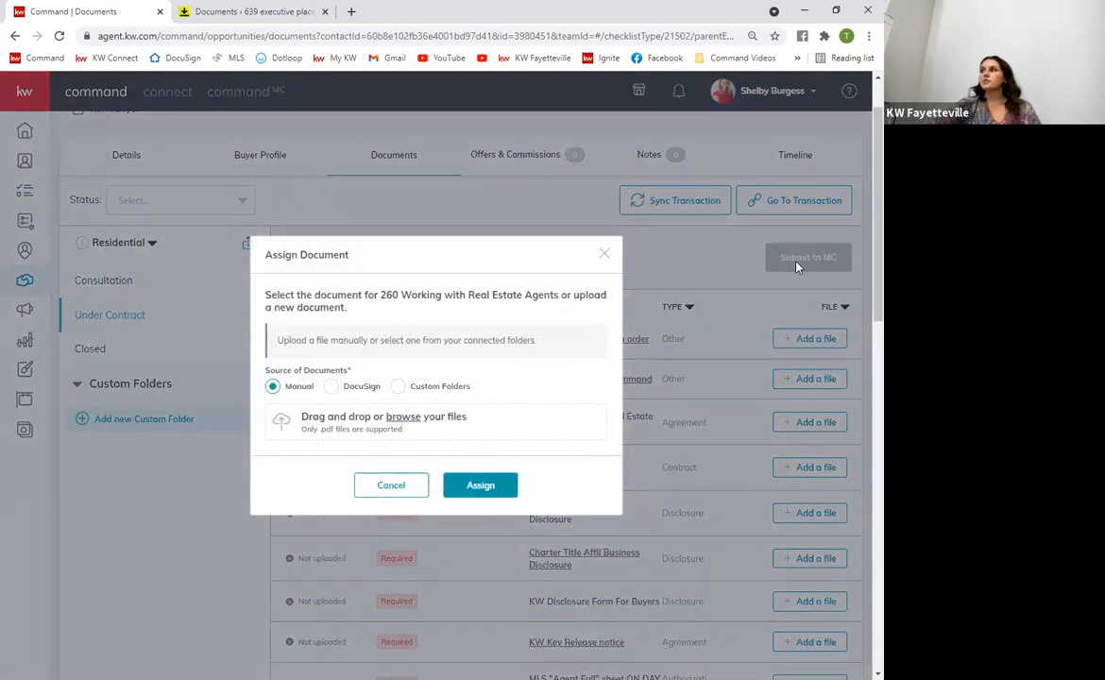
Close the empty DocuSign file picker and sync the latest transaction information to DocuSign Rooms
click(331, 390)
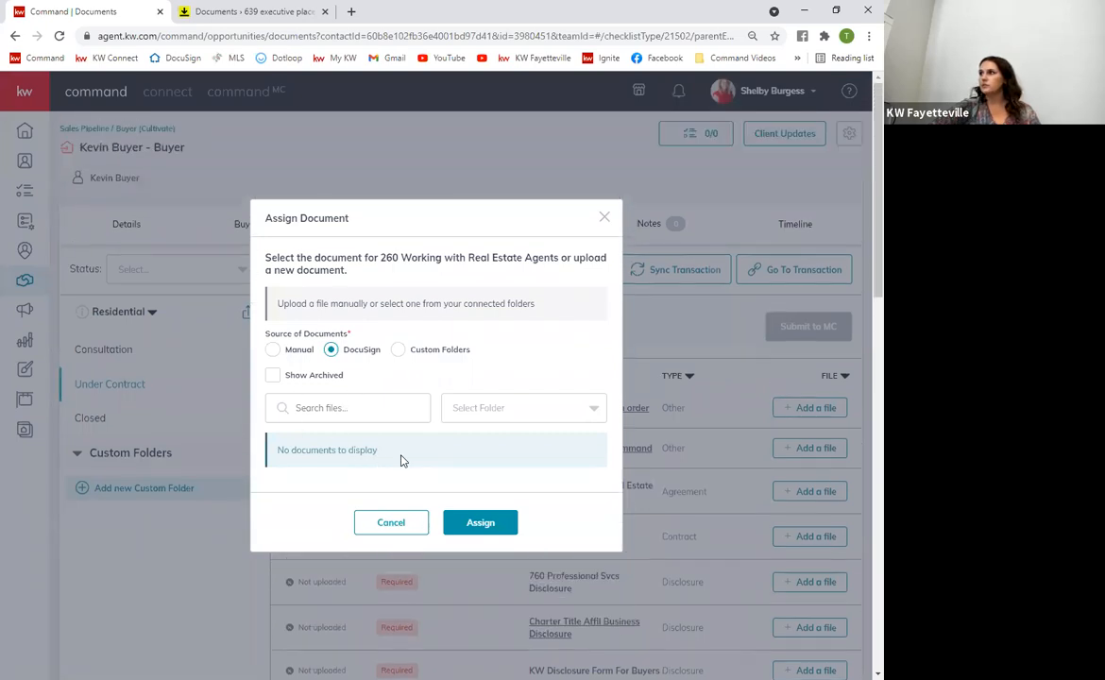
click(395, 524)
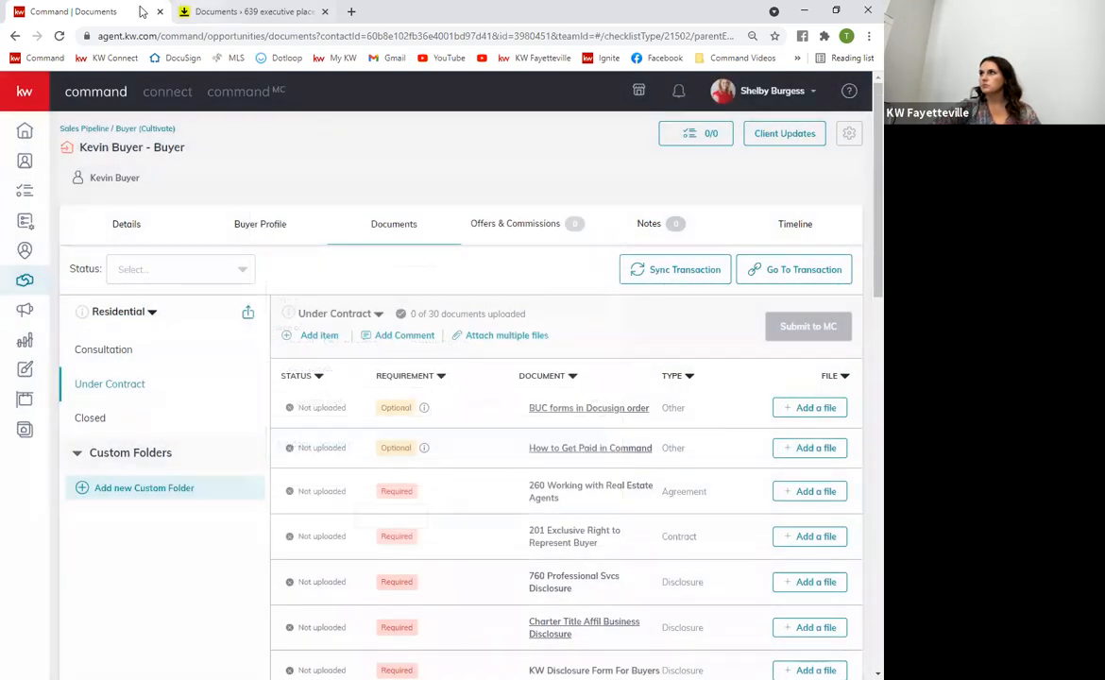
click(664, 271)
click(501, 485)
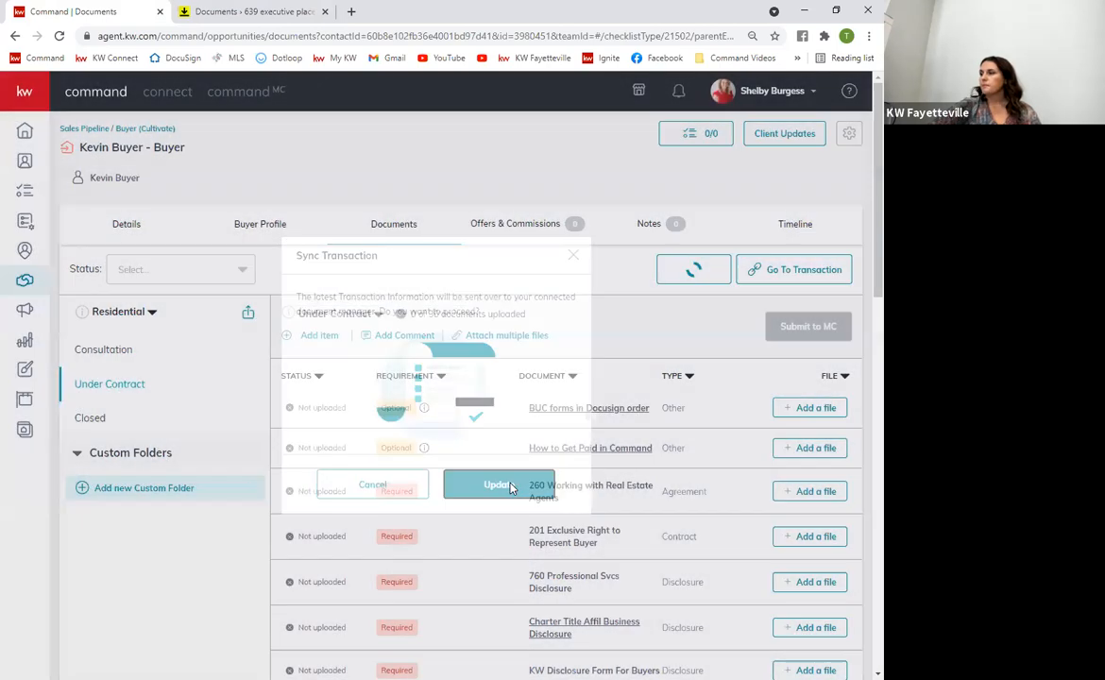
Retry attaching a DocuSign document to the 260 item, then cancel the assignment
scroll(513, 501, down, 1)
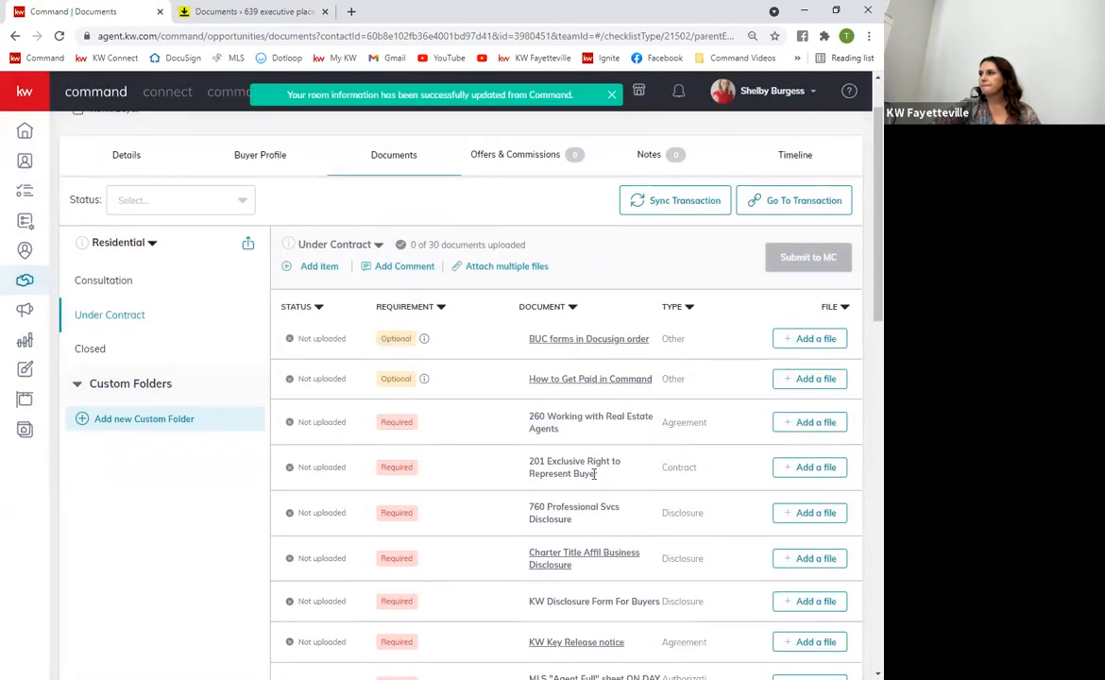
click(808, 423)
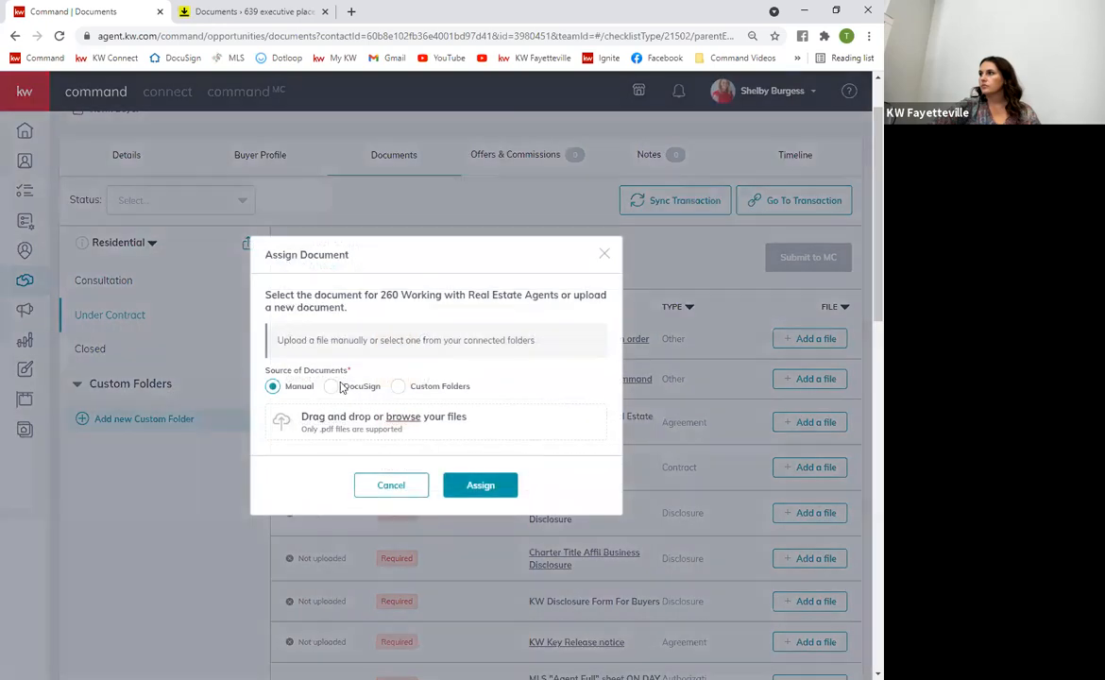
click(335, 387)
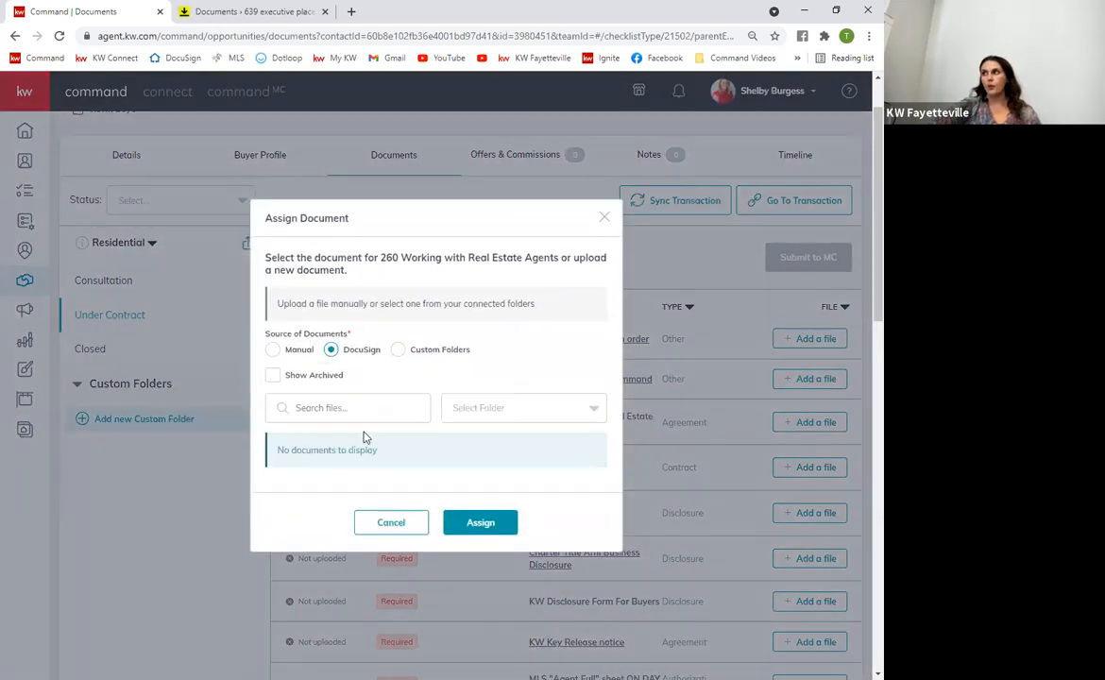
click(392, 523)
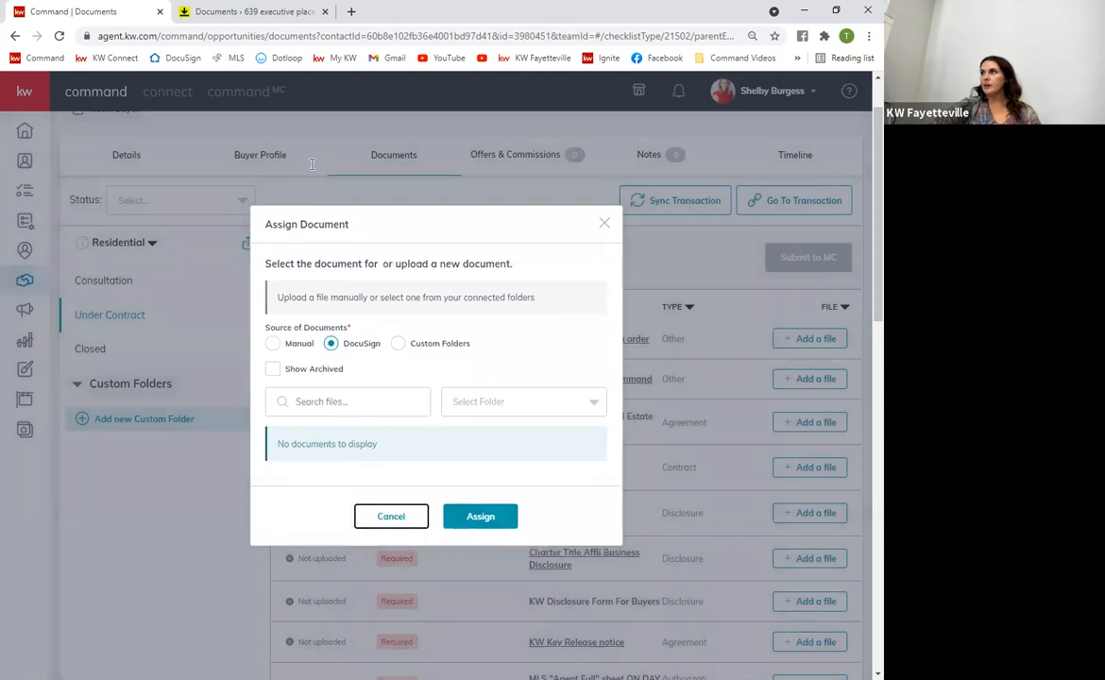
Check the DocuSign room's documents, retry the empty 260 assignment, and go back to DocuSign Rooms
click(253, 9)
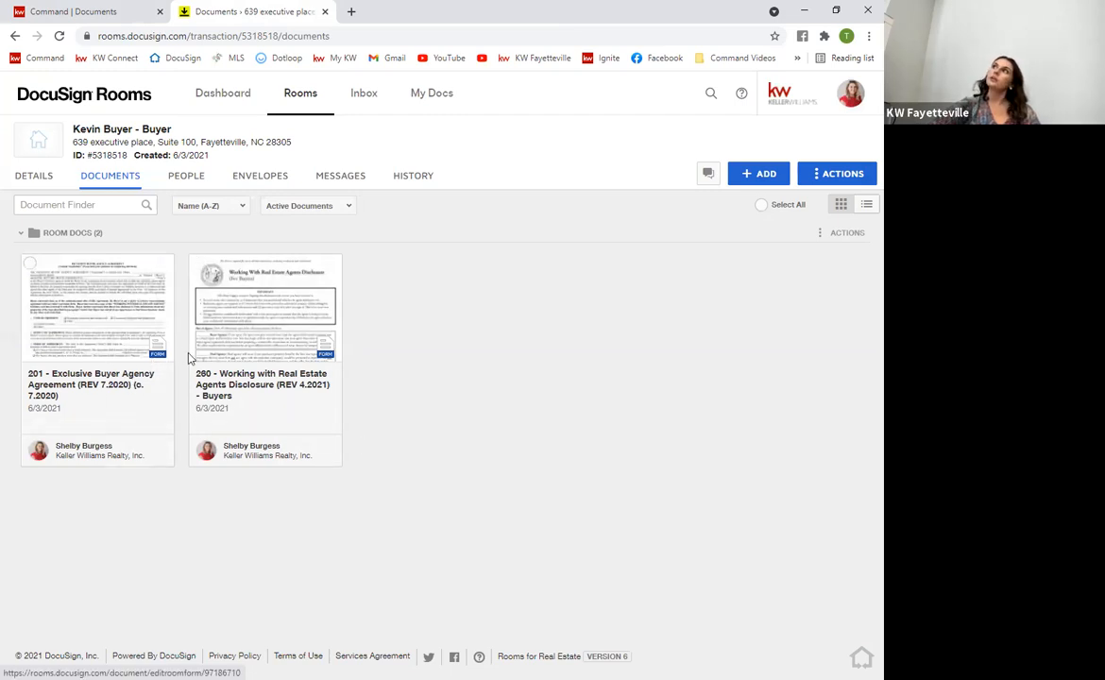
click(59, 11)
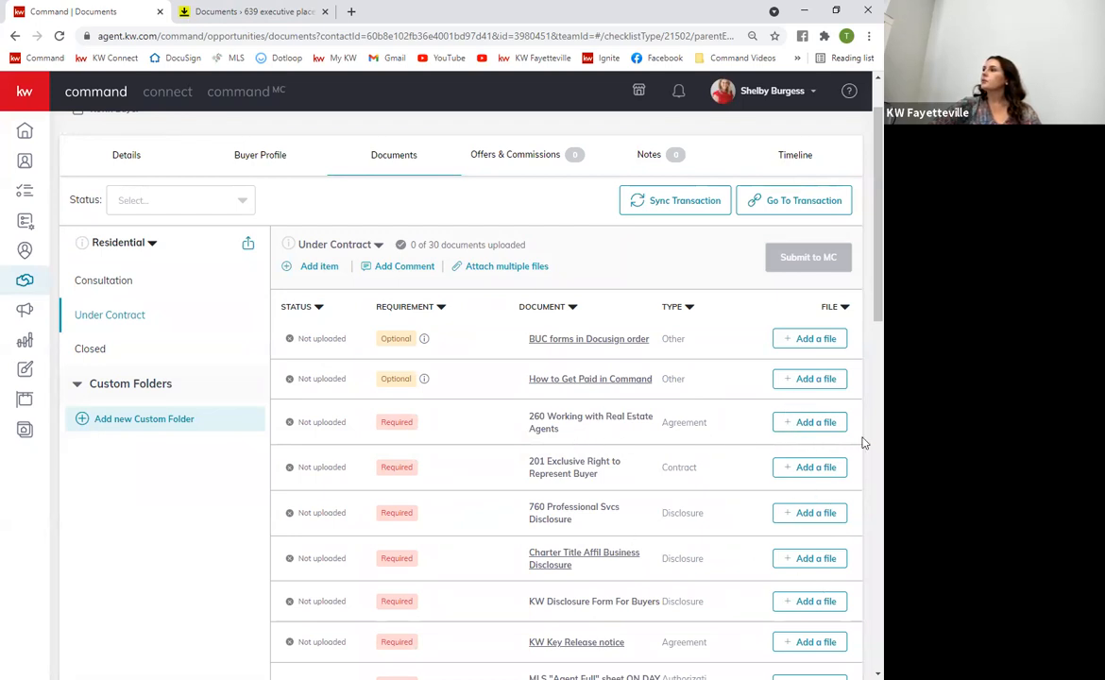
click(803, 422)
click(332, 371)
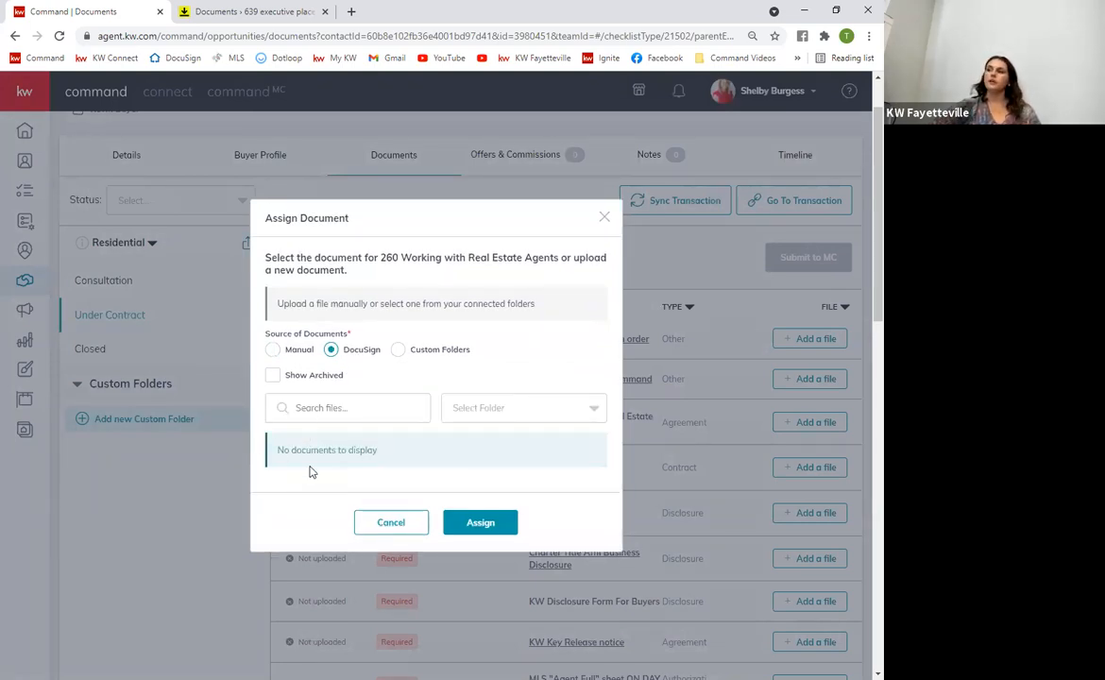
click(491, 530)
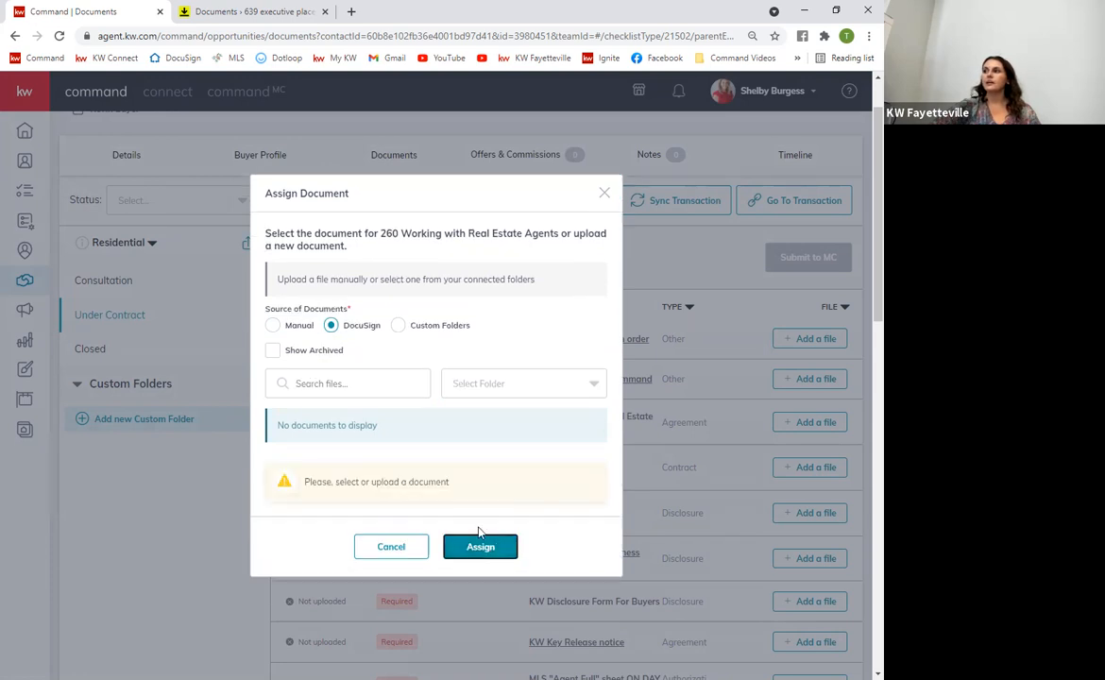
click(415, 549)
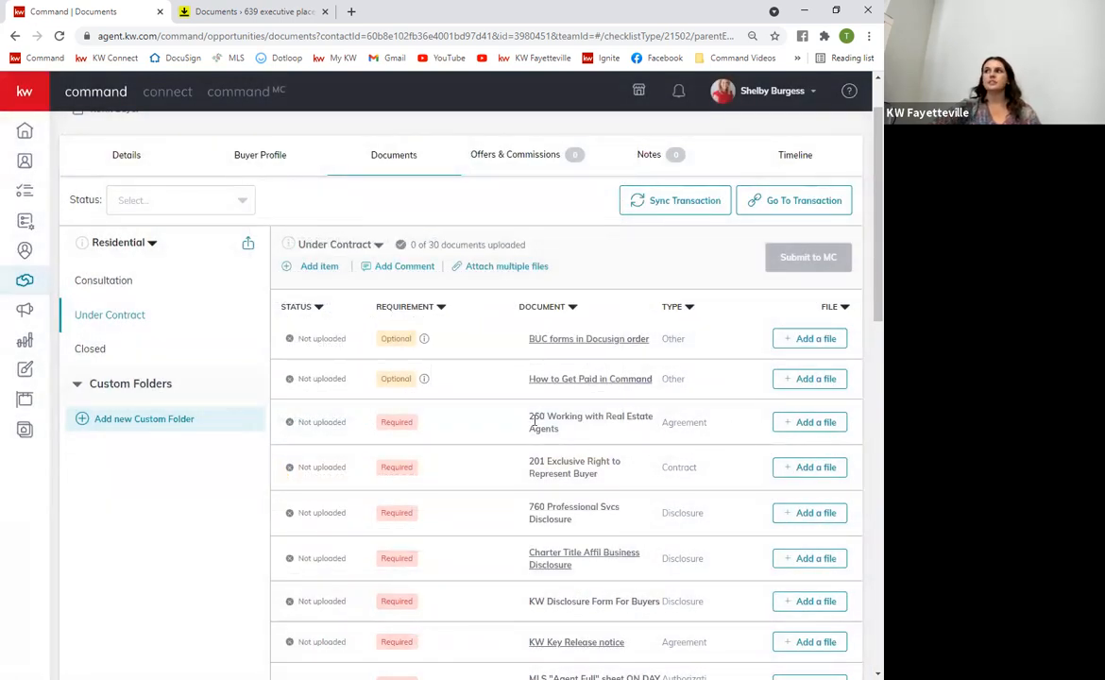
click(250, 11)
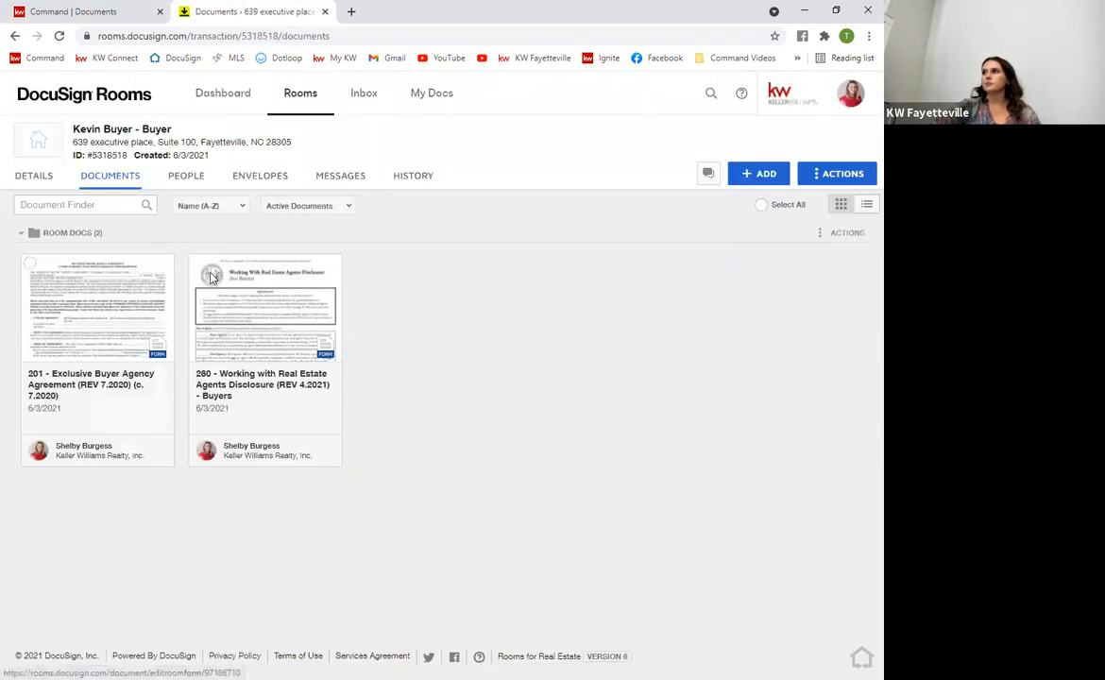
Download the 201 Exclusive Buyer Agency Agreement PDF from DocuSign Rooms and return to Command
click(68, 323)
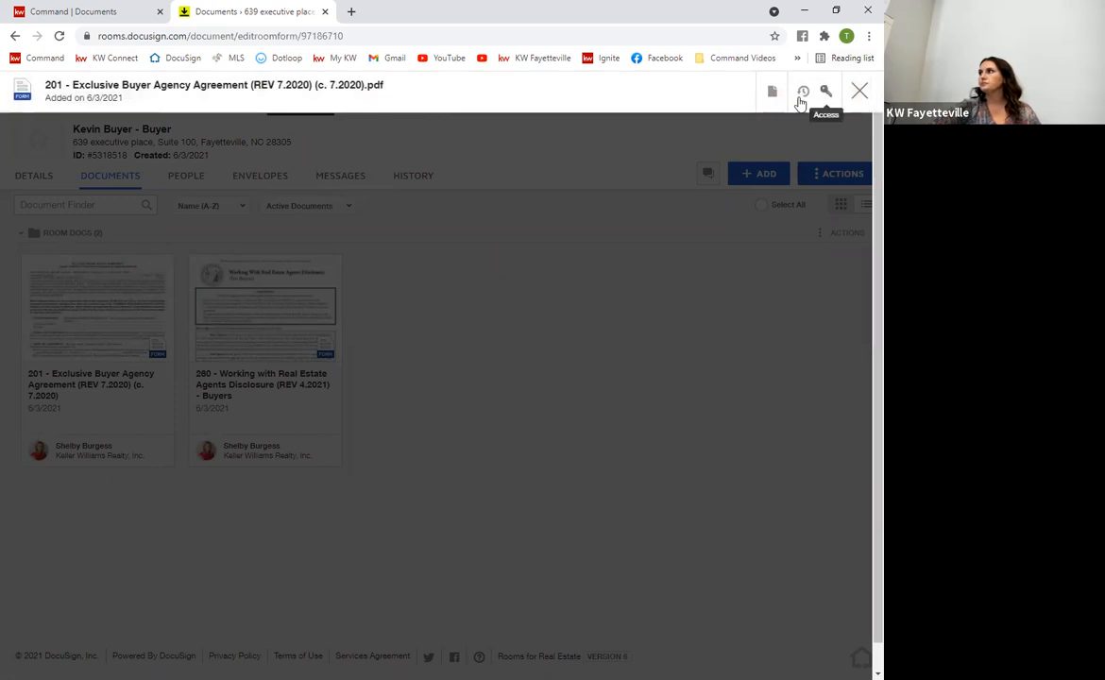
click(772, 91)
click(765, 213)
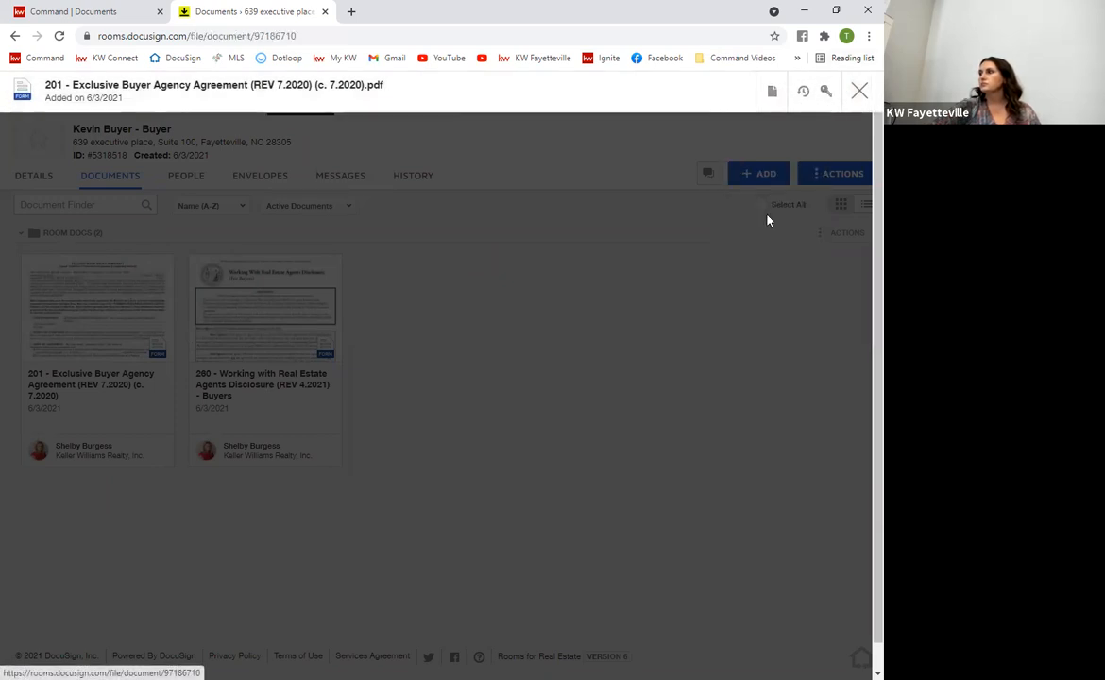
click(109, 11)
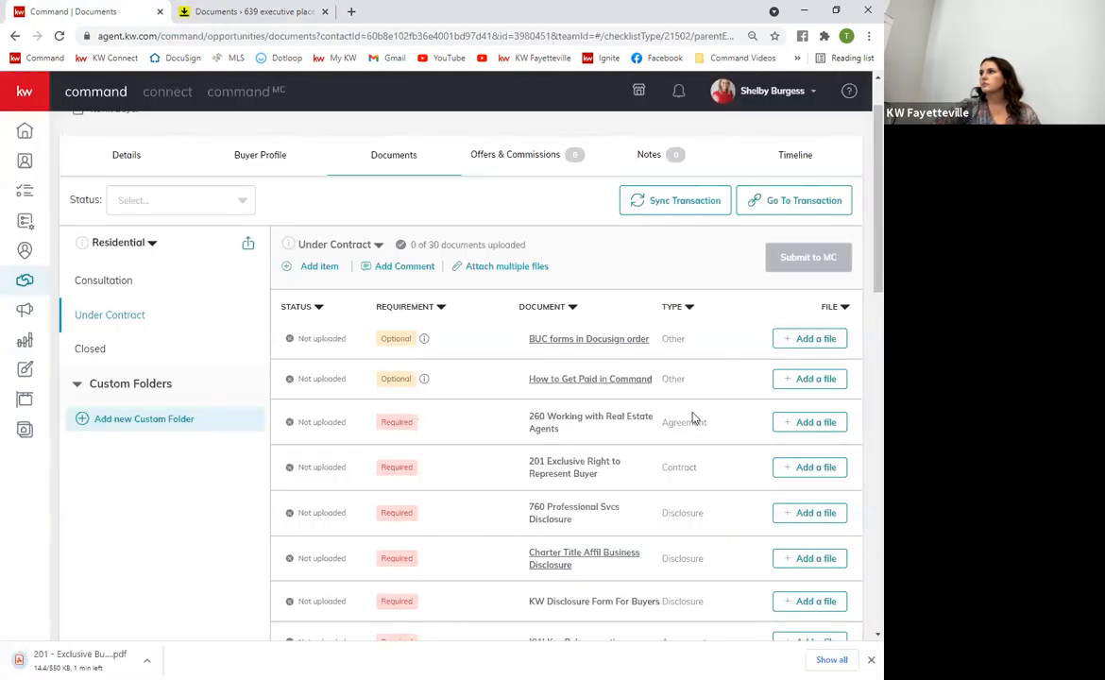
Upload the downloaded 201 agreement PDF to the 201 Exclusive Right to Represent Buyer item and open it
click(779, 425)
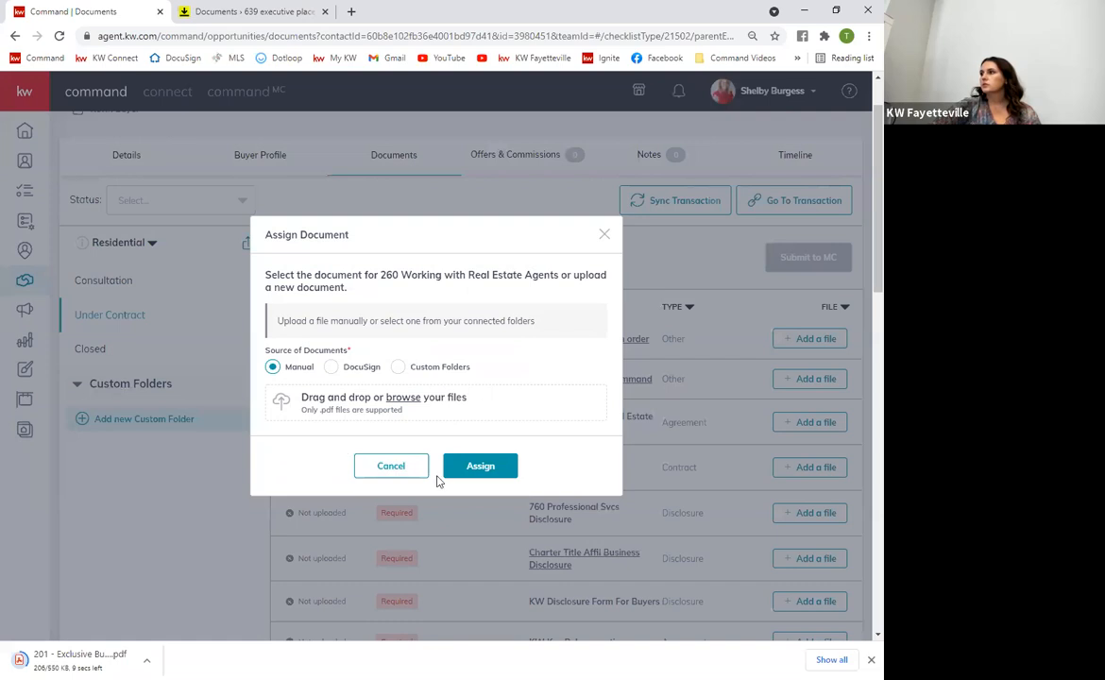
click(395, 466)
click(804, 467)
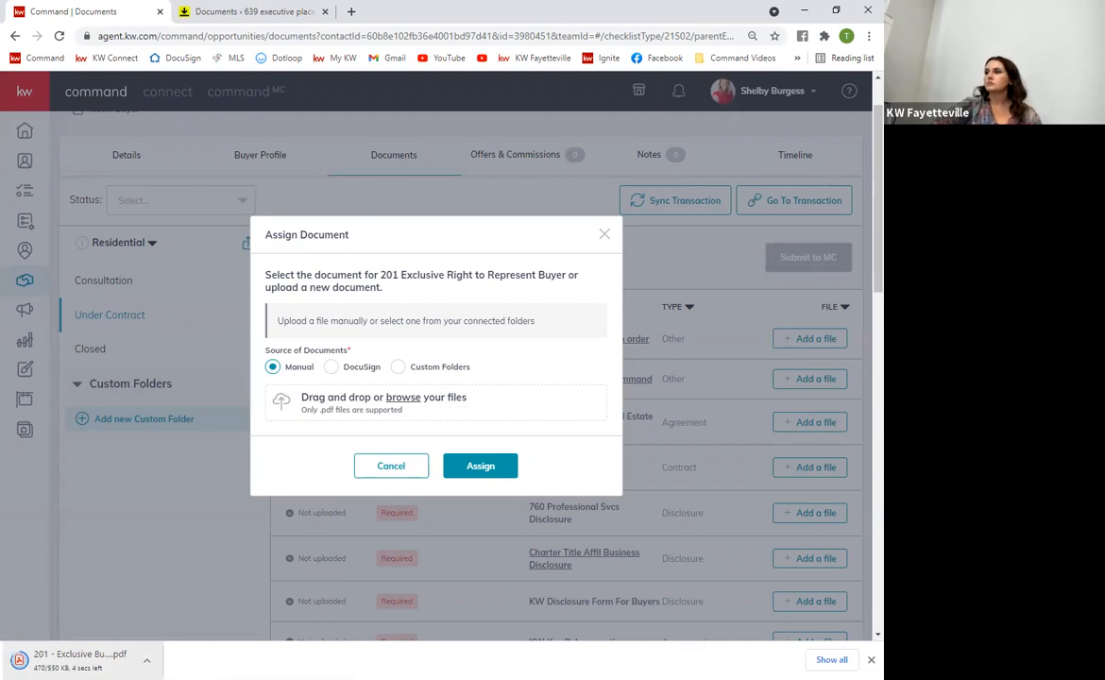
drag(80, 659, 493, 469)
click(481, 465)
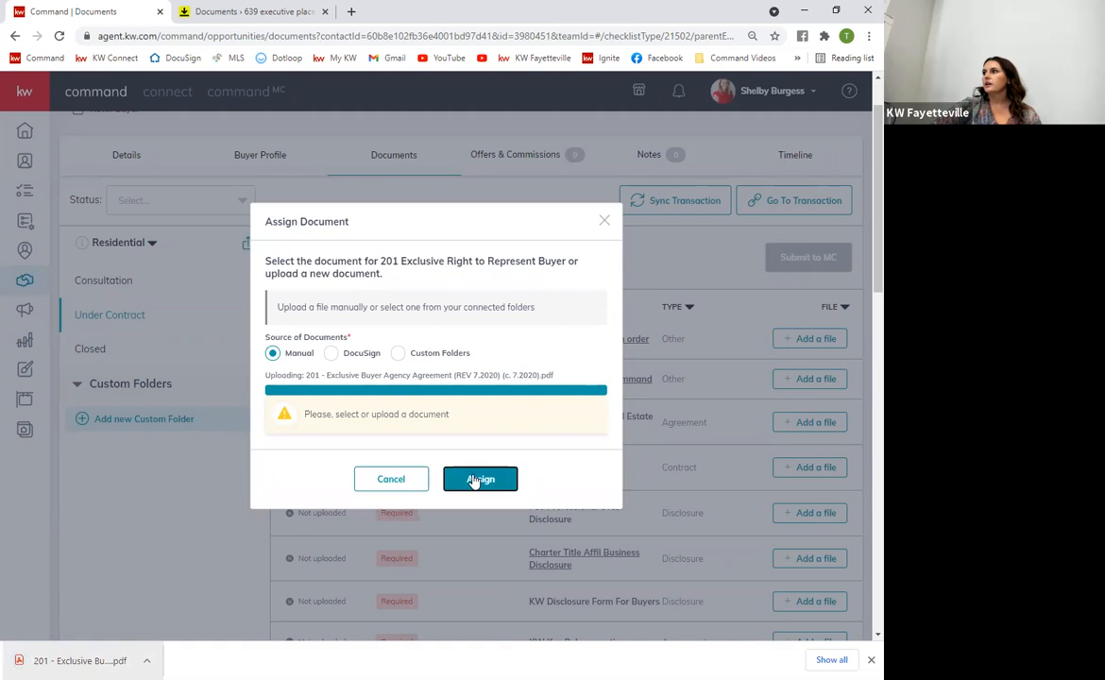
click(474, 480)
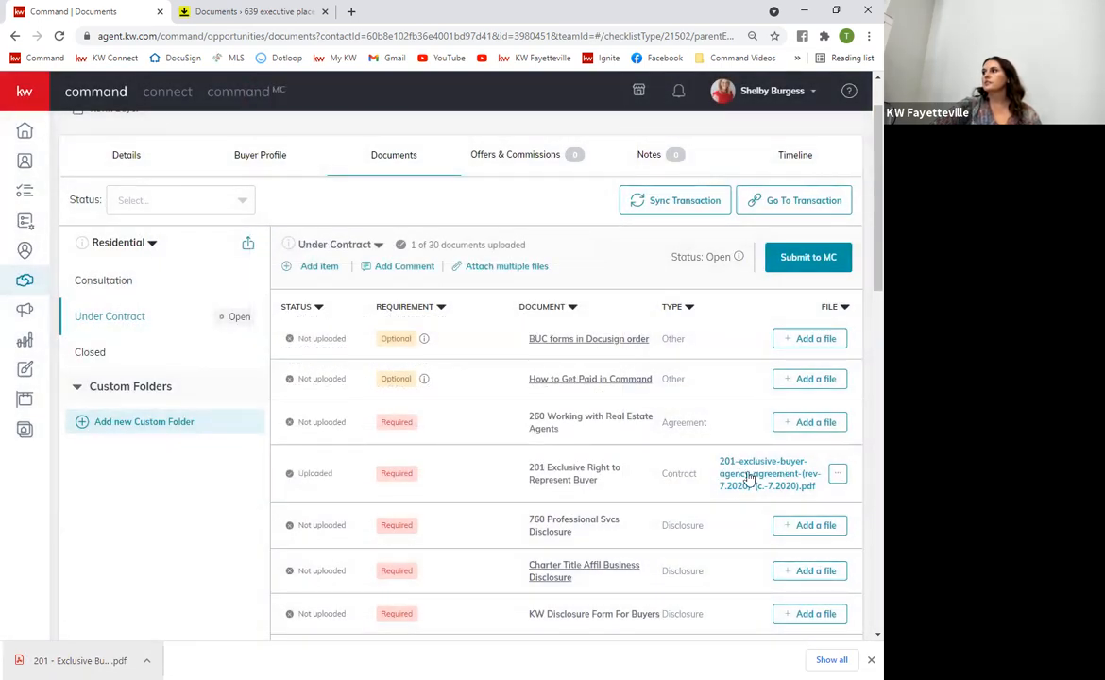
click(748, 478)
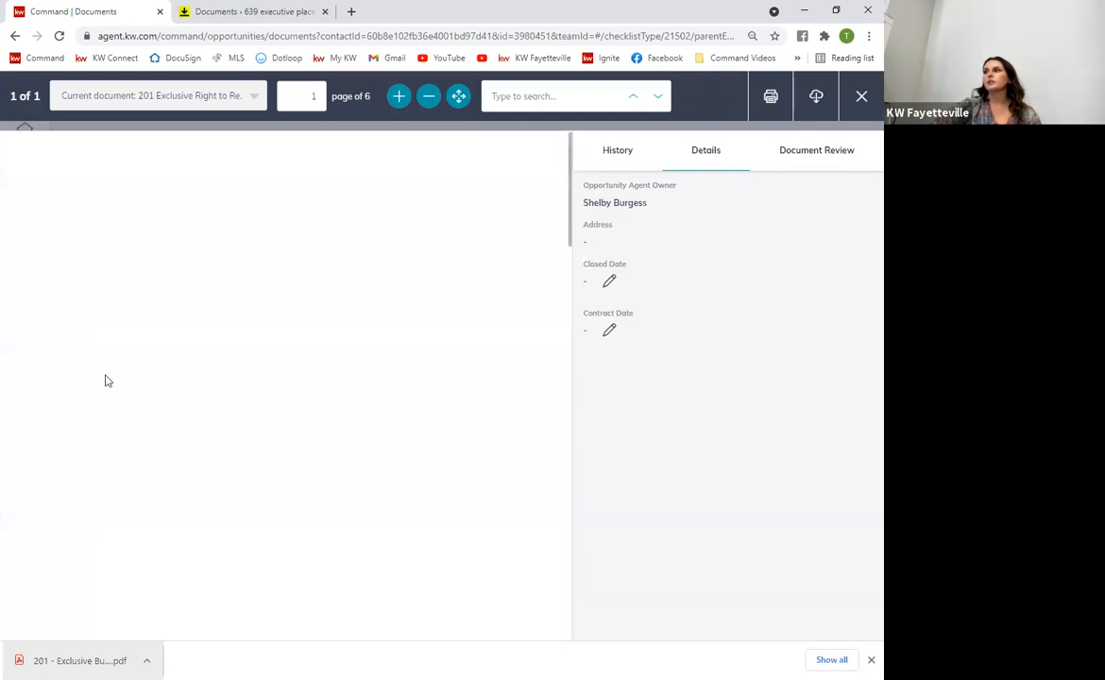
click(862, 98)
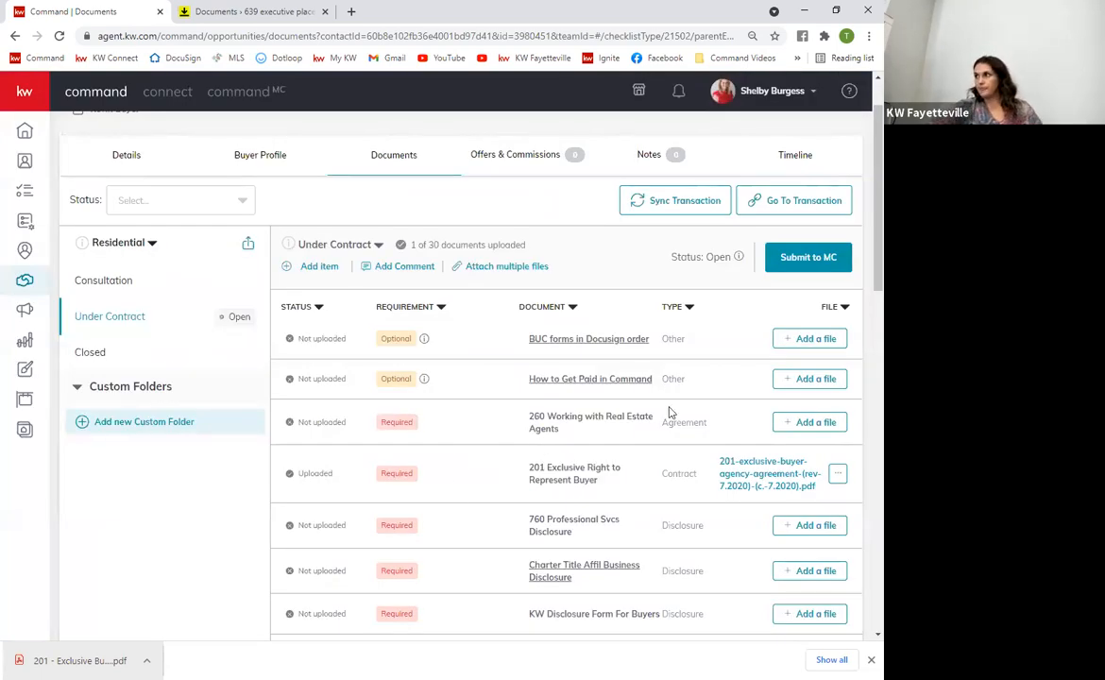
scroll(670, 290, down, 3)
scroll(522, 484, up, 4)
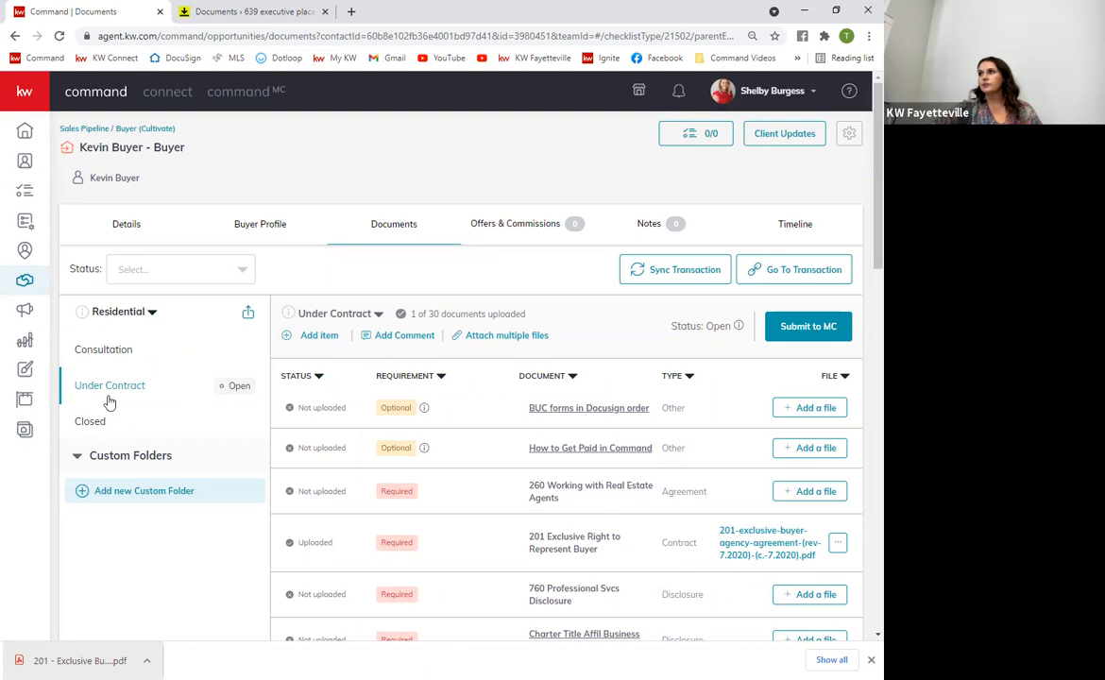
scroll(662, 444, down, 5)
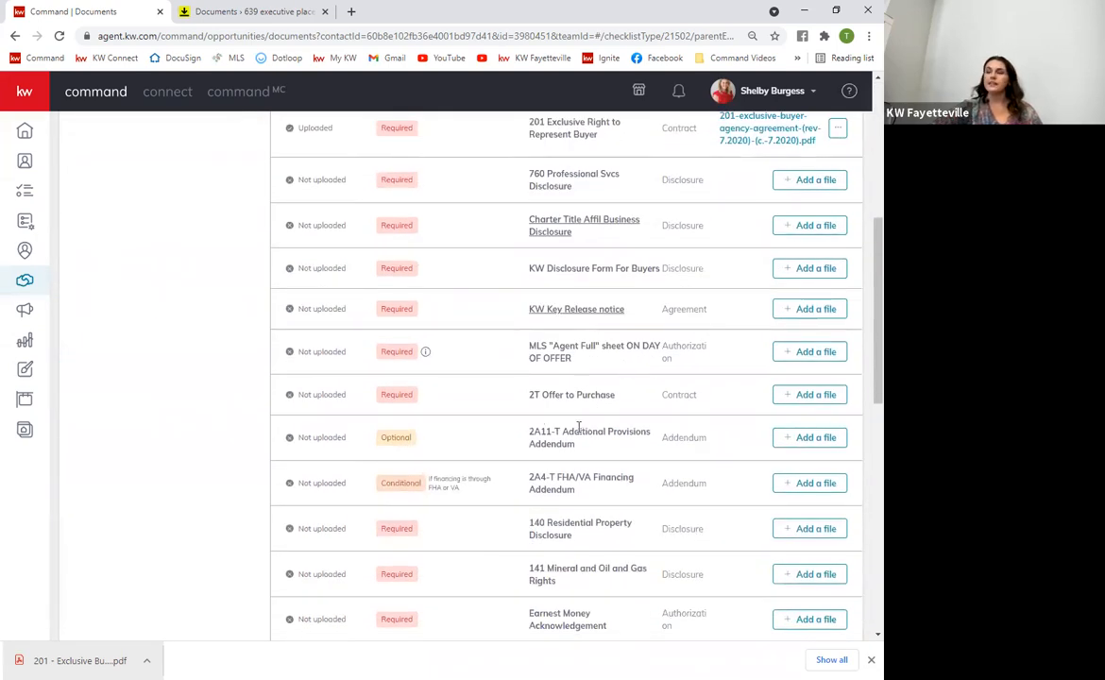
scroll(579, 427, up, 5)
scroll(503, 453, down, 5)
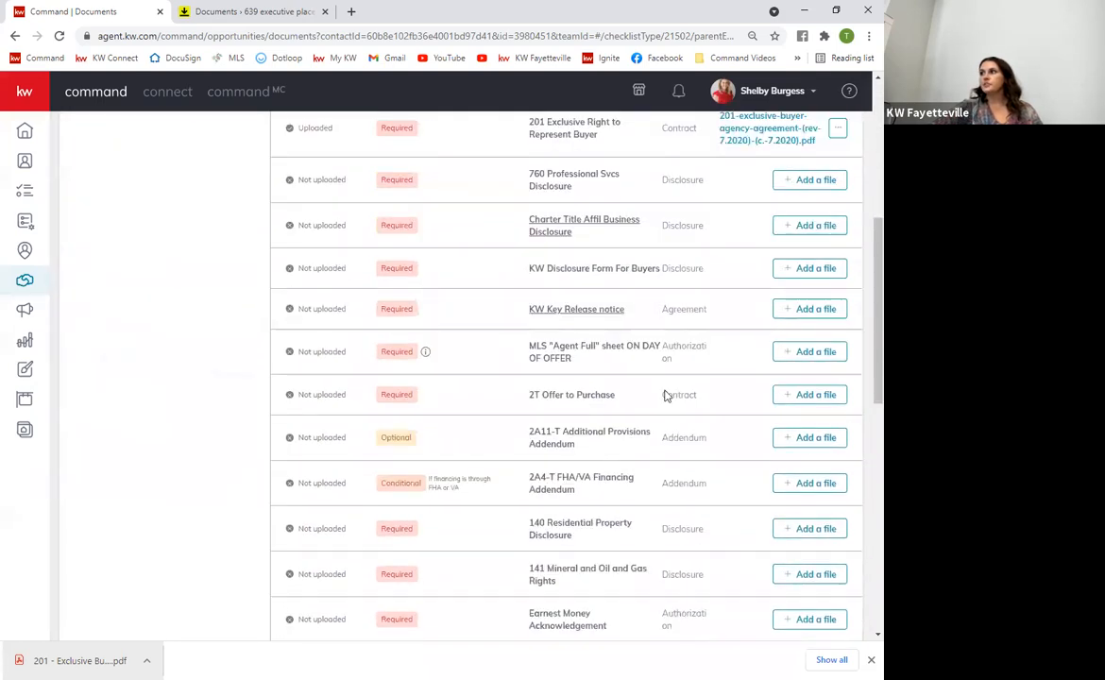
scroll(583, 392, up, 5)
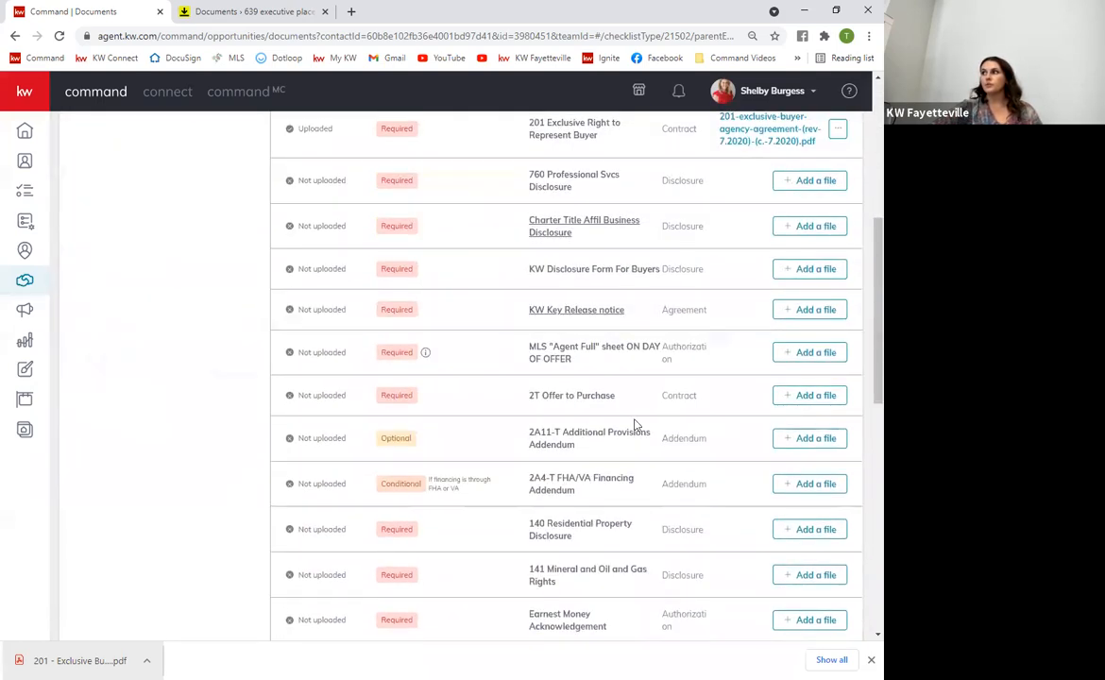
scroll(669, 461, down, 2)
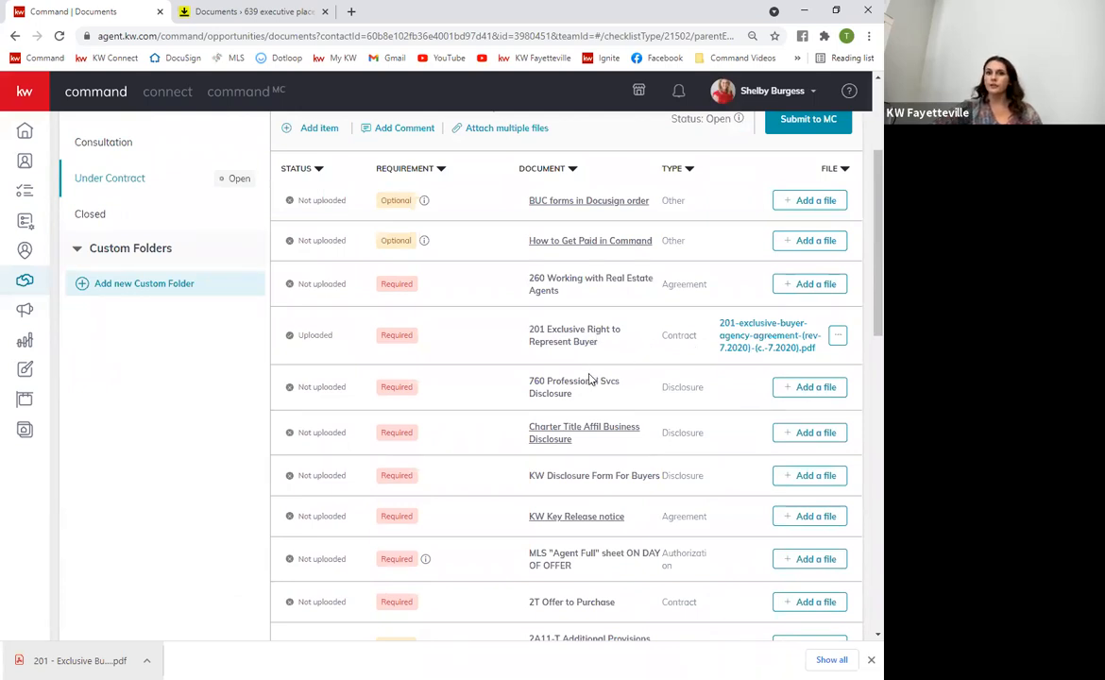
scroll(552, 577, down, 2)
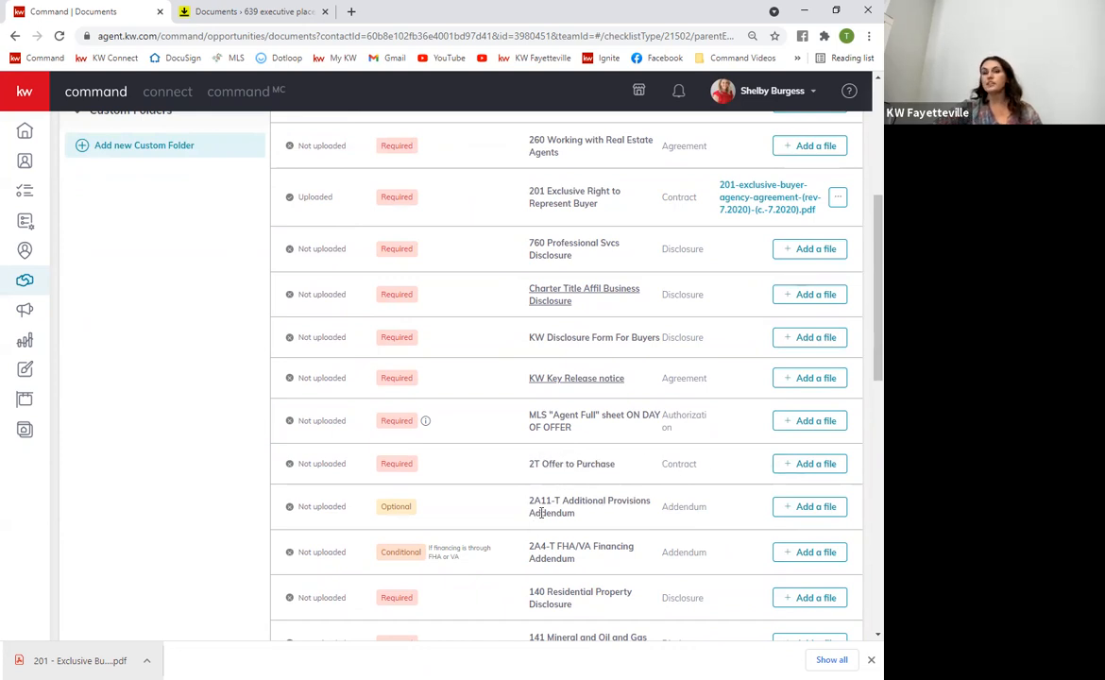
scroll(541, 522, up, 5)
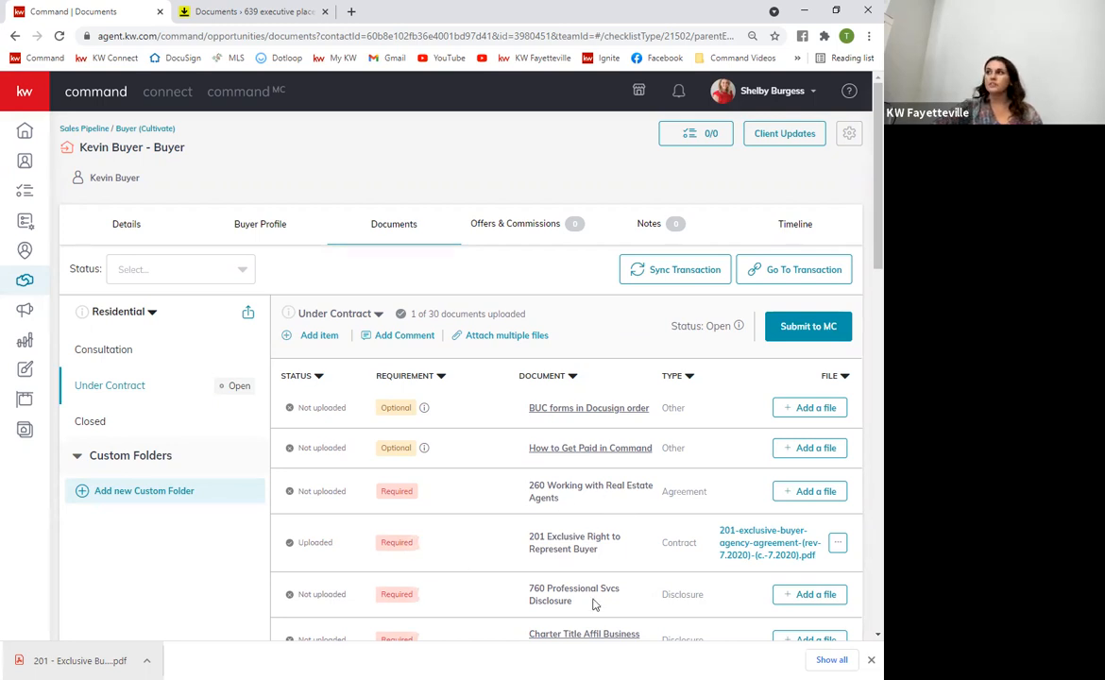
scroll(567, 567, down, 8)
scroll(567, 555, up, 8)
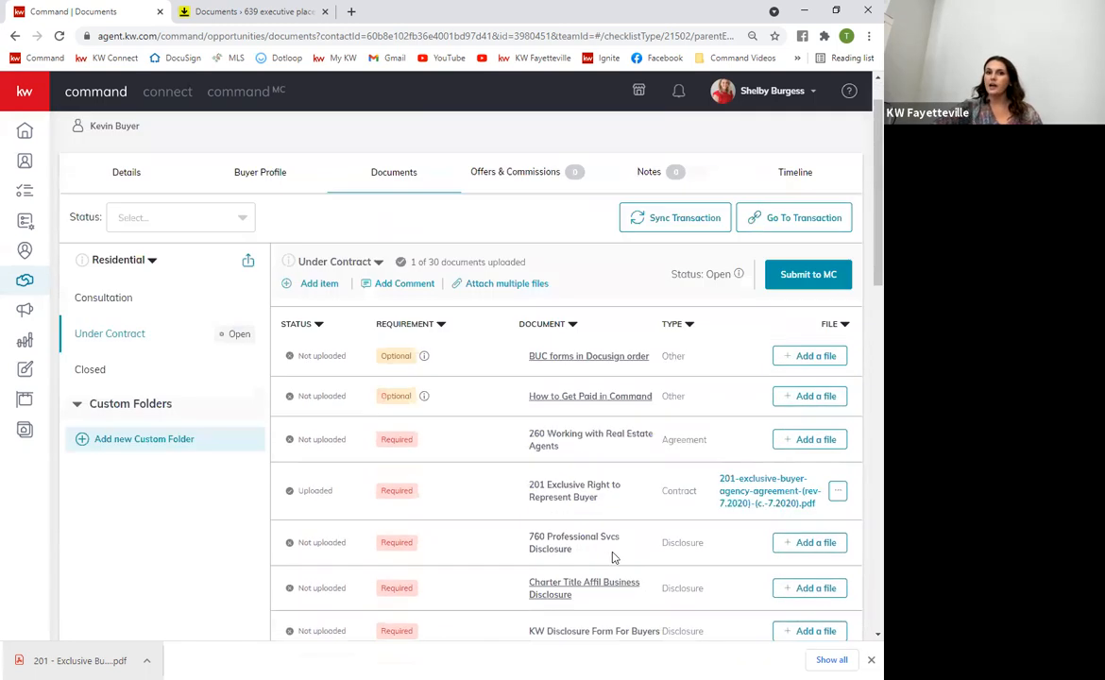
scroll(604, 555, up, 1)
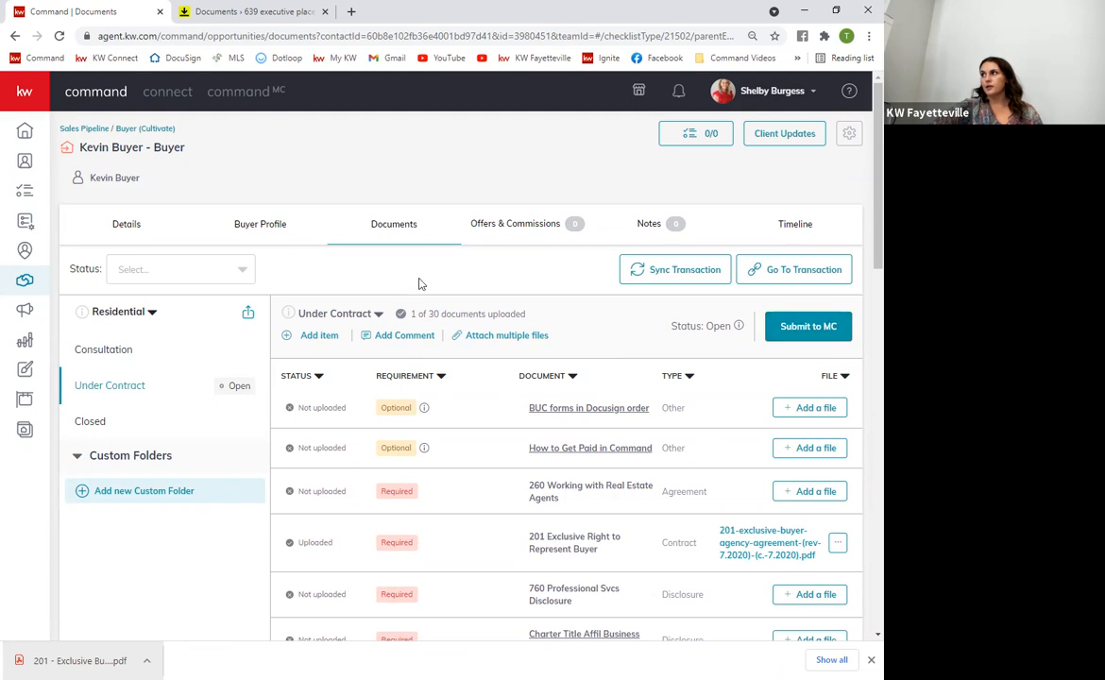
click(505, 231)
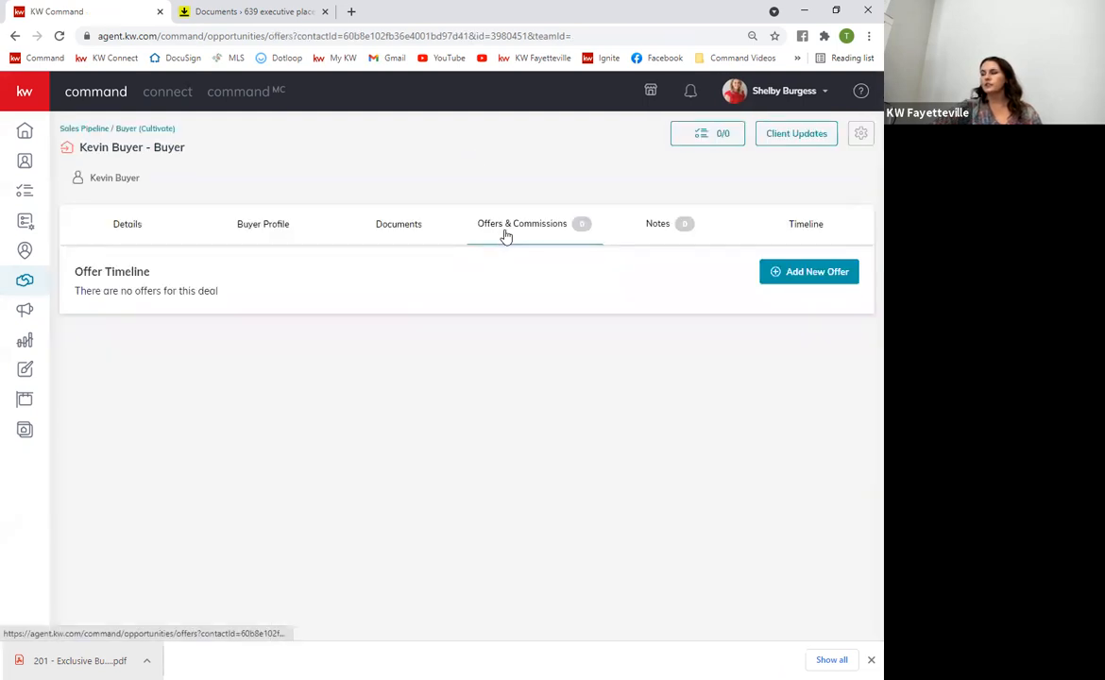
click(796, 274)
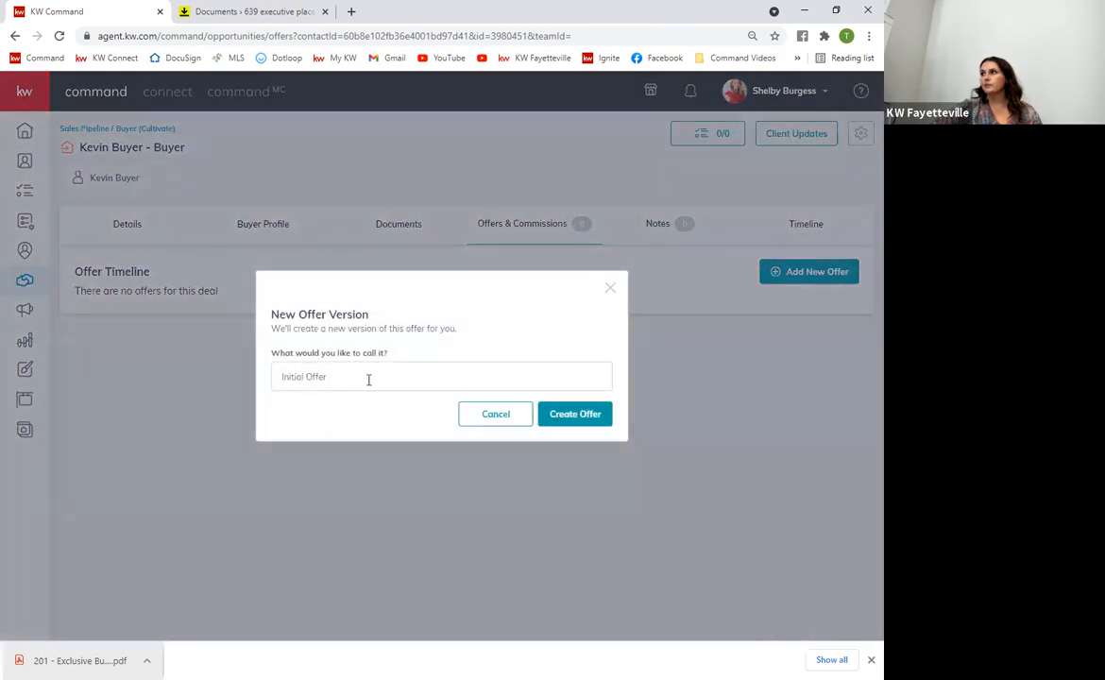
click(576, 416)
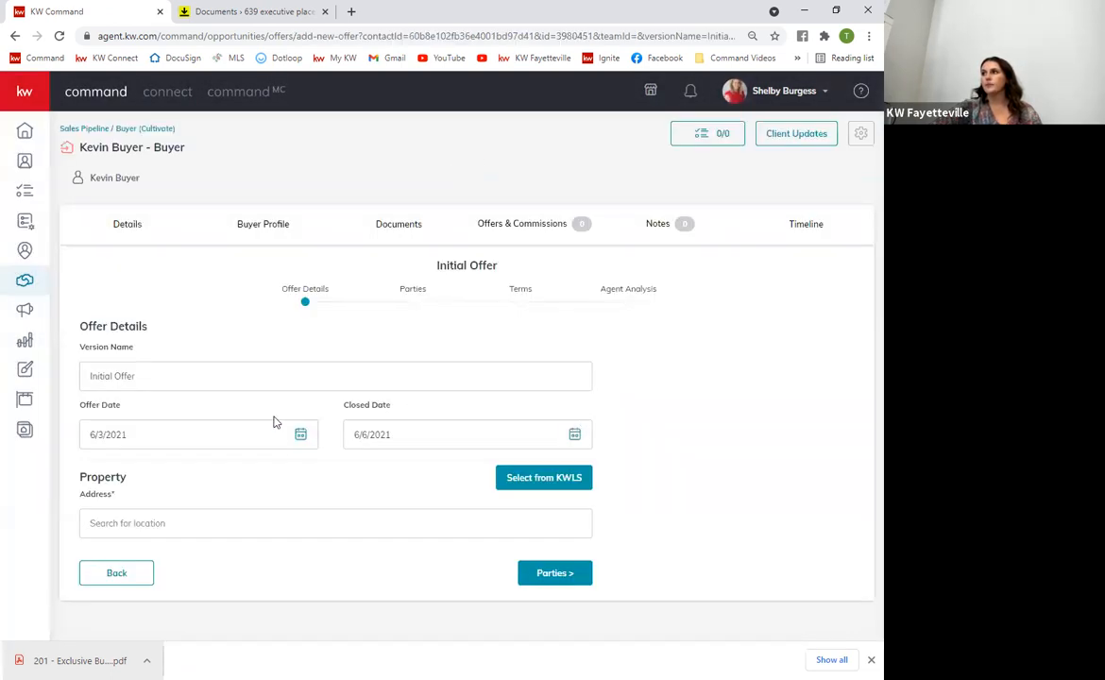
click(153, 523)
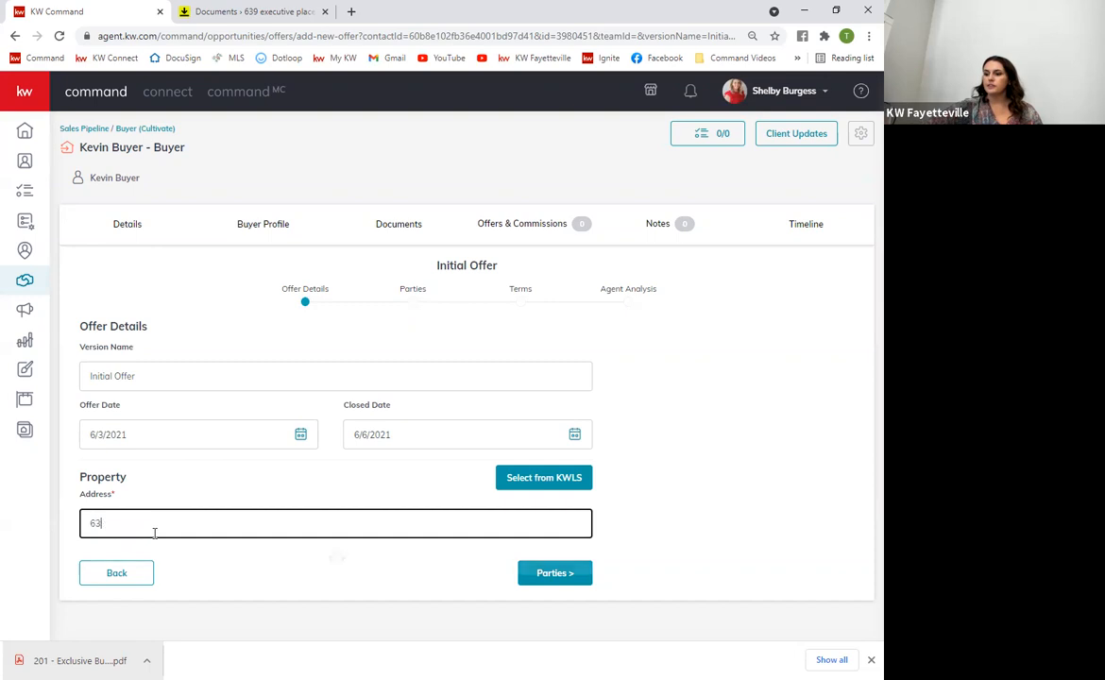
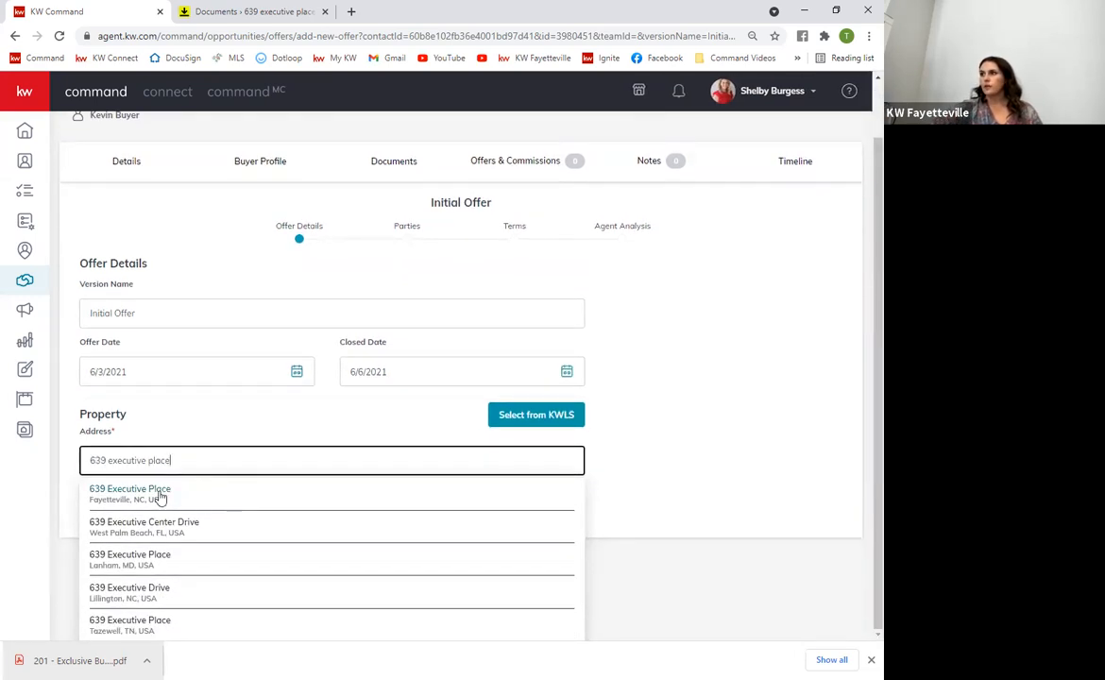
click(151, 491)
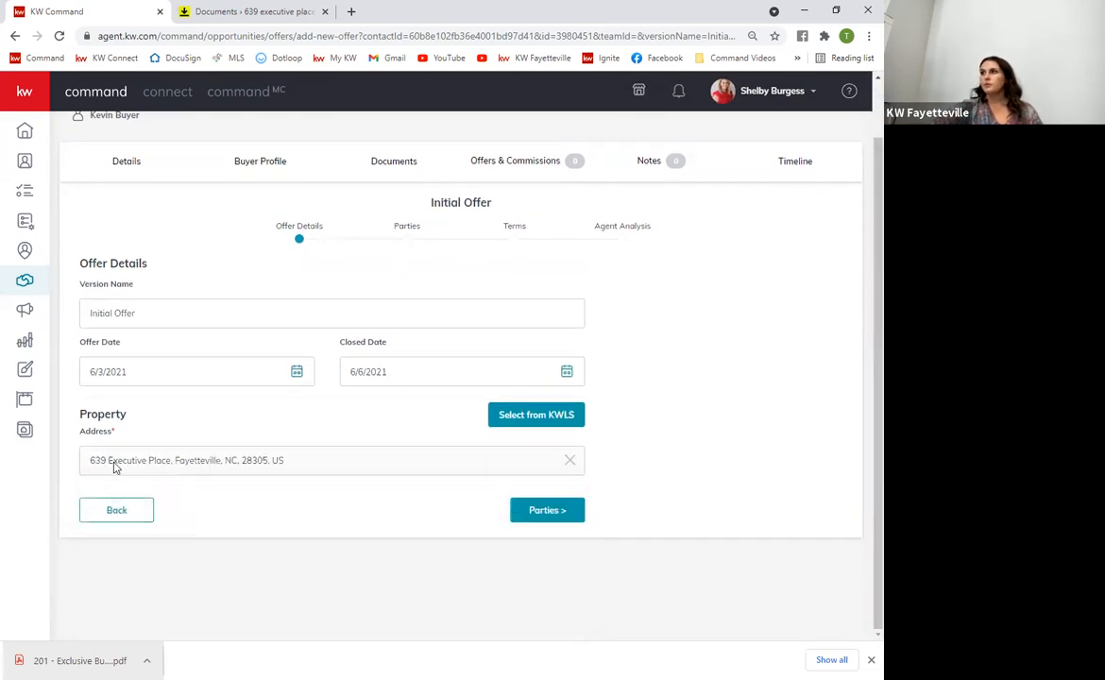
click(526, 418)
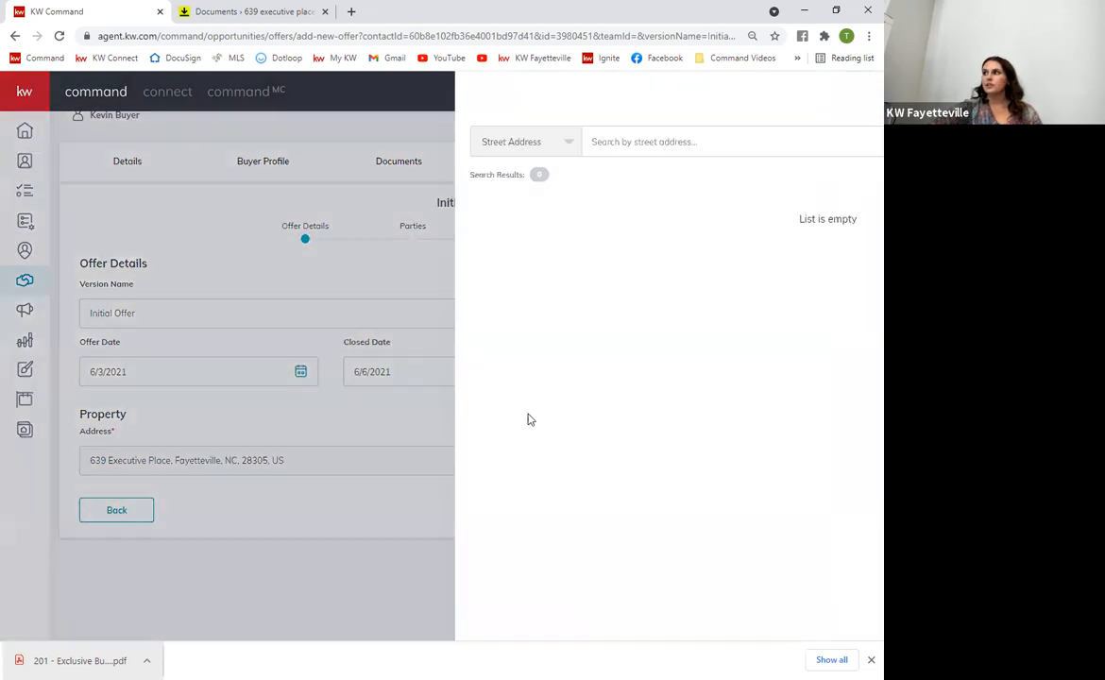
click(809, 179)
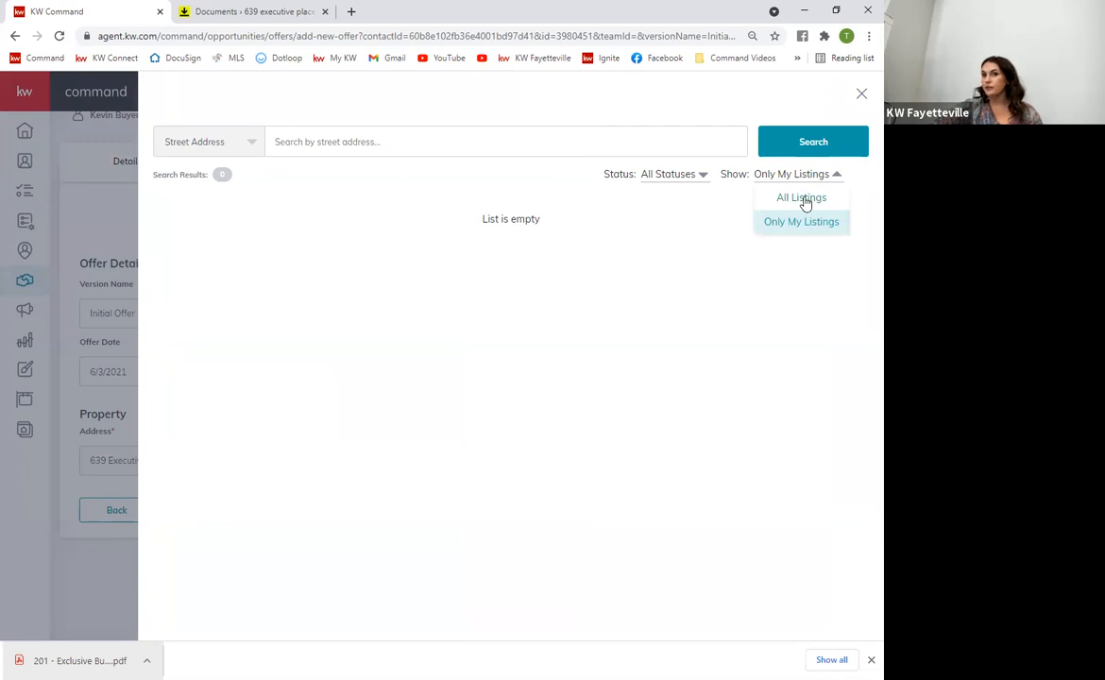
click(805, 200)
click(331, 143)
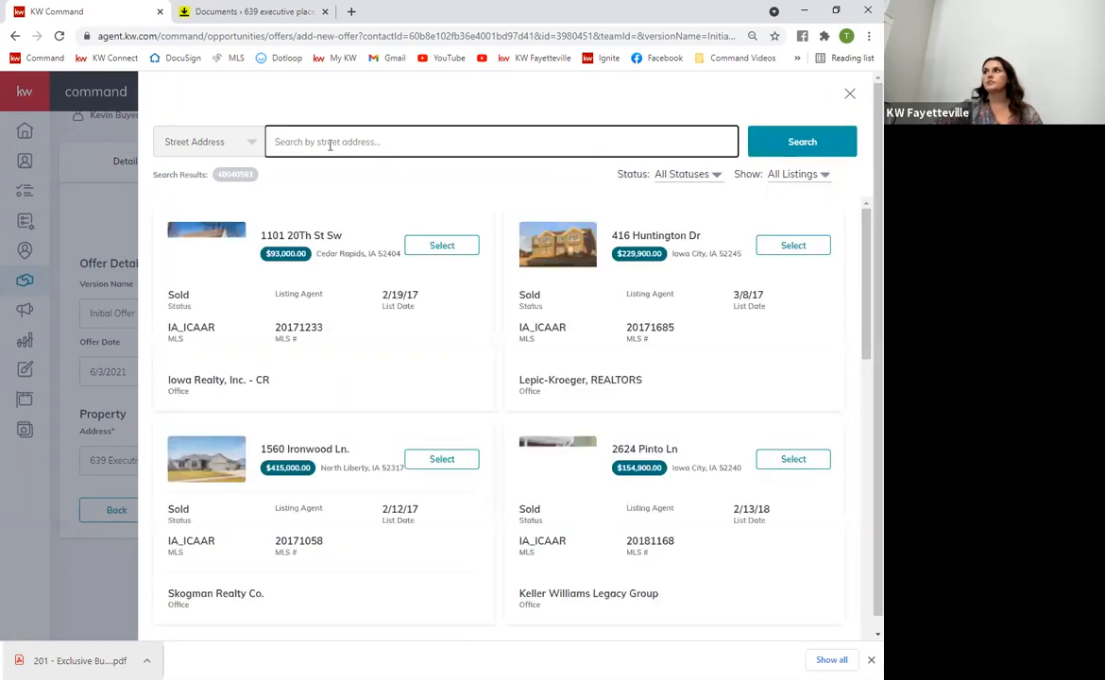
click(848, 93)
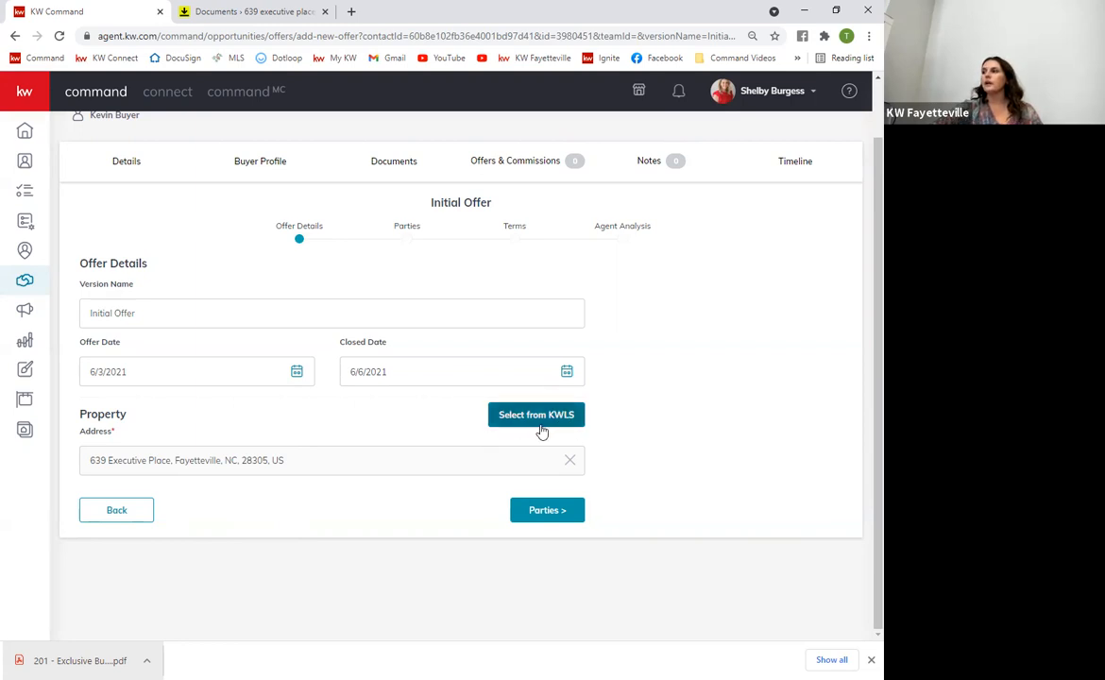
Fill in the seller's name and the seller's associate name on the offer's Parties step
click(552, 513)
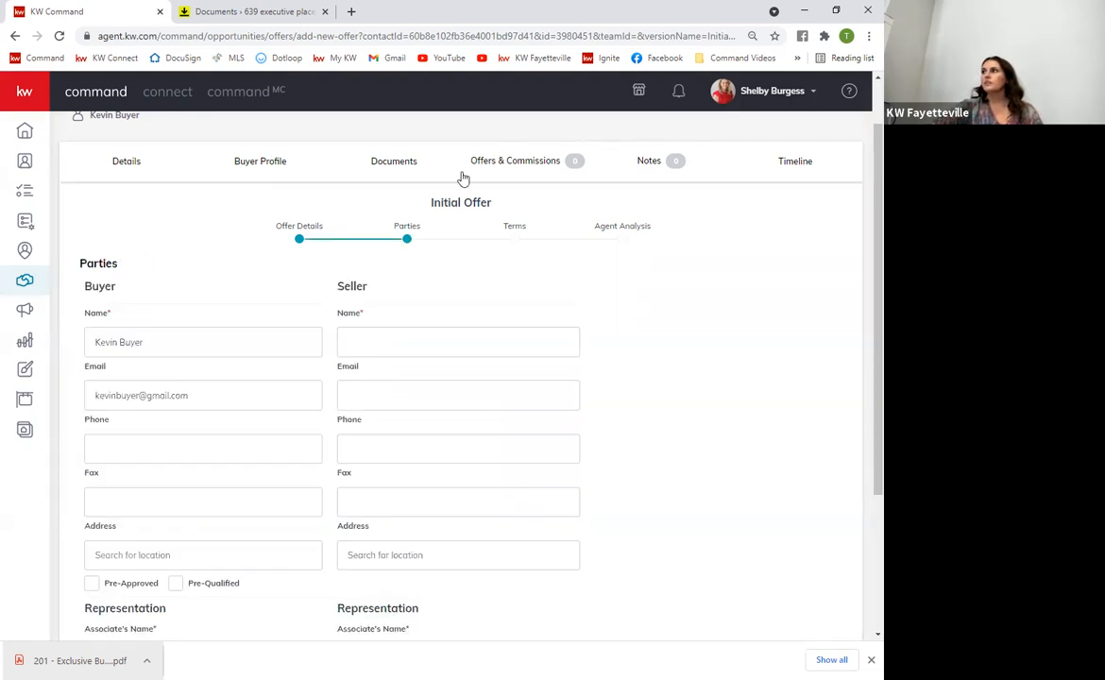
click(388, 334)
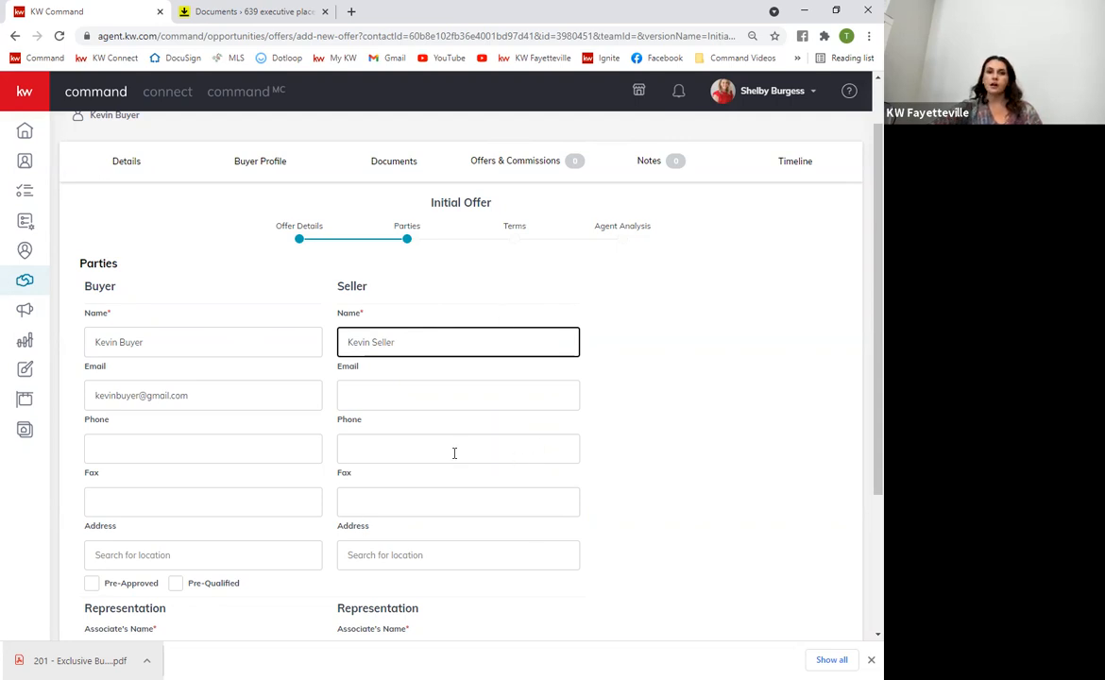
scroll(404, 456, down, 3)
click(369, 456)
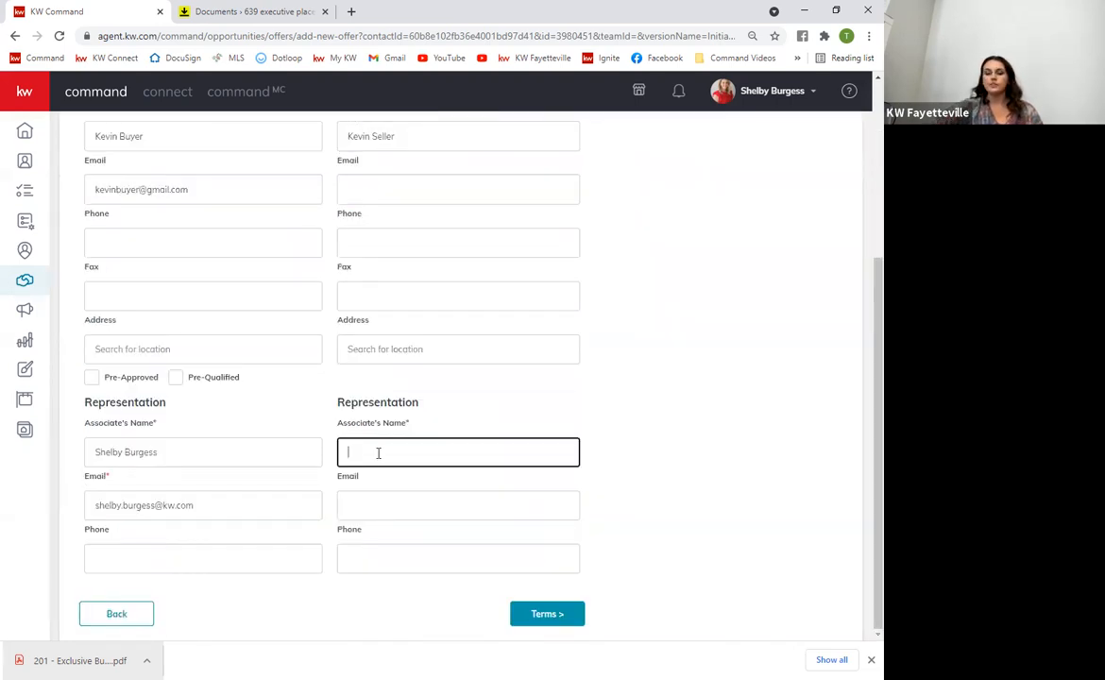
click(548, 614)
Enter $15,000 cash and a finance amount in the offer terms
click(132, 205)
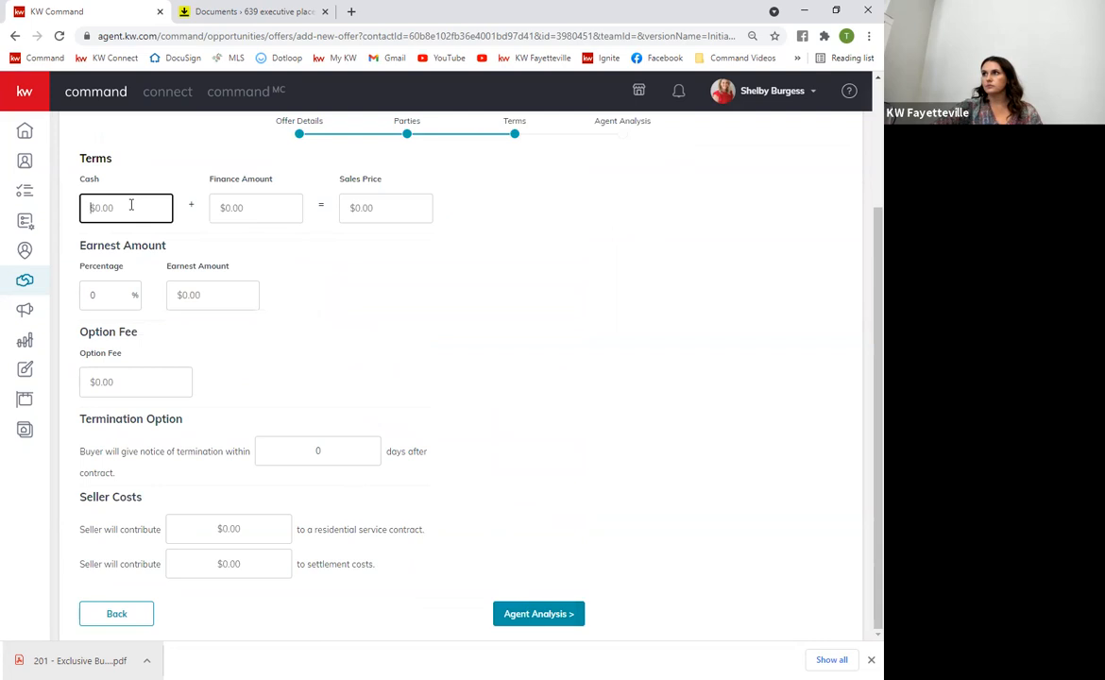
text(15,00)
text(00)
key(Tab)
text(16,000)
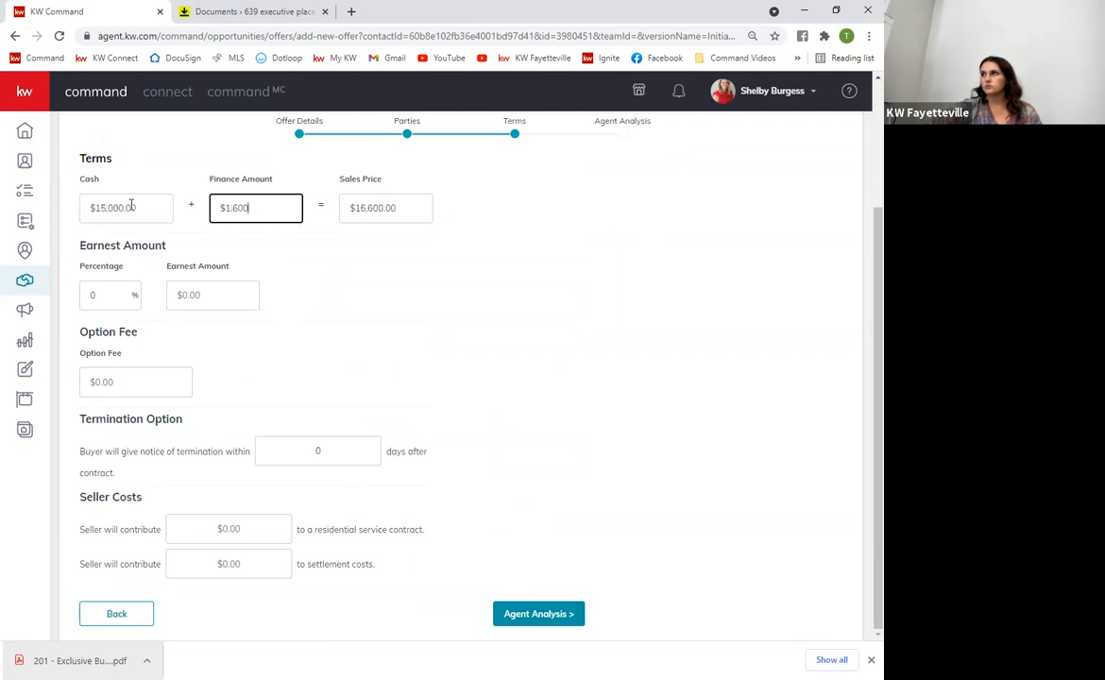
click(351, 248)
Correct the finance amount to $160,000 for a $175,000 sales price and advance to Agent Analysis
click(276, 207)
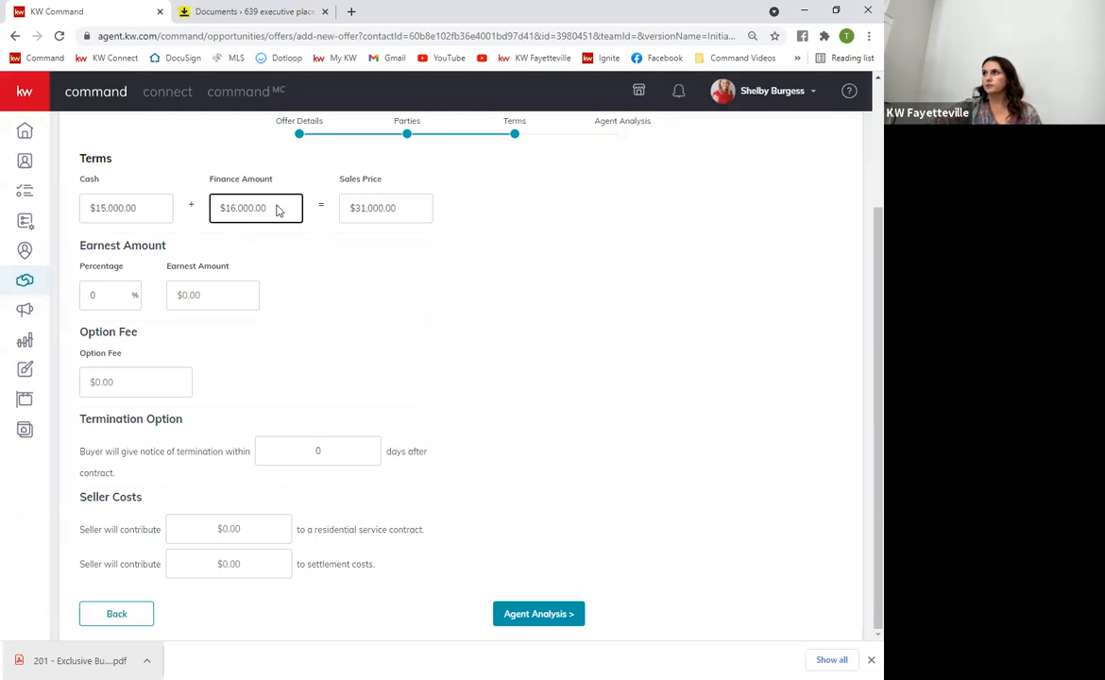
right_click(277, 210)
click(250, 208)
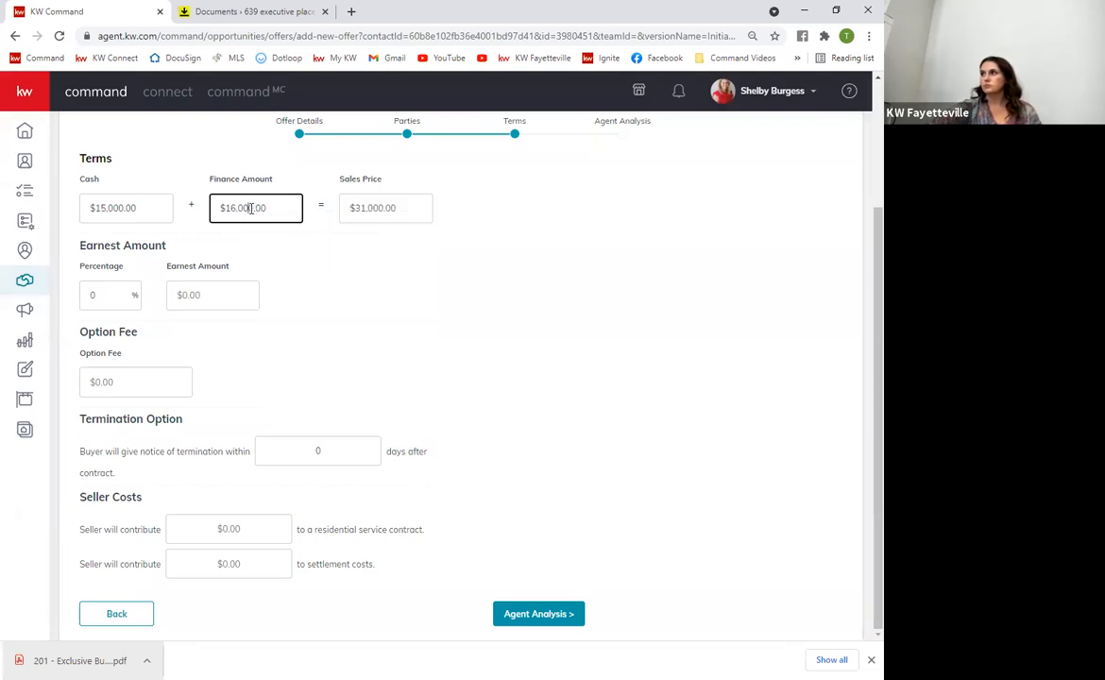
triple_click(250, 207)
key(BackSpace)
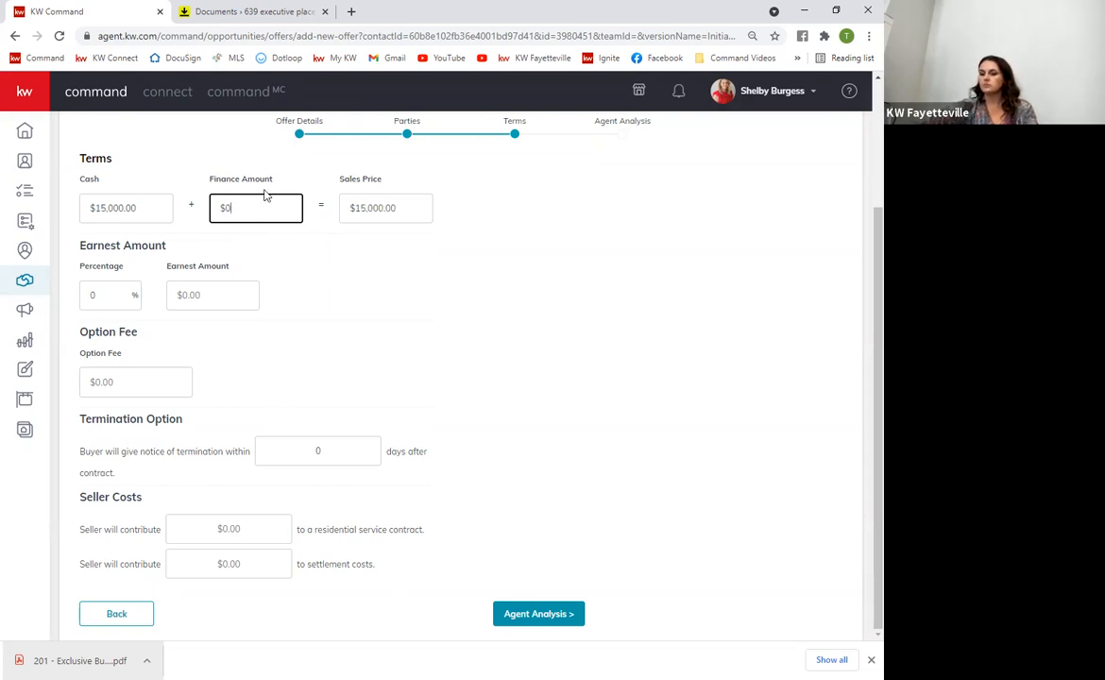
text(160000)
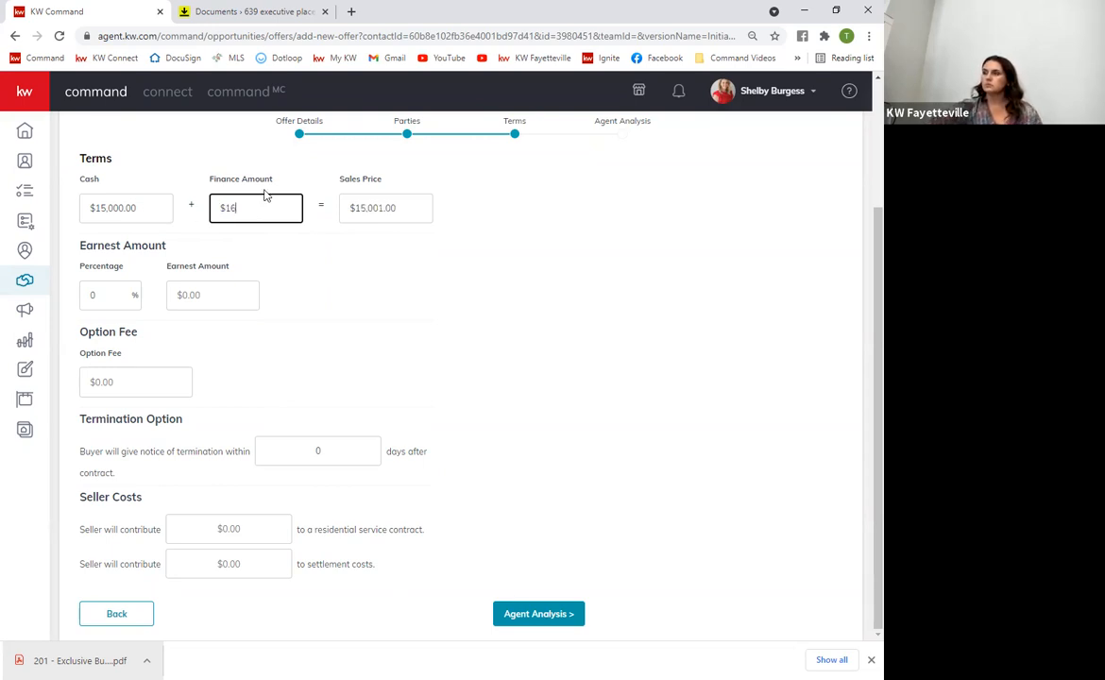
click(383, 293)
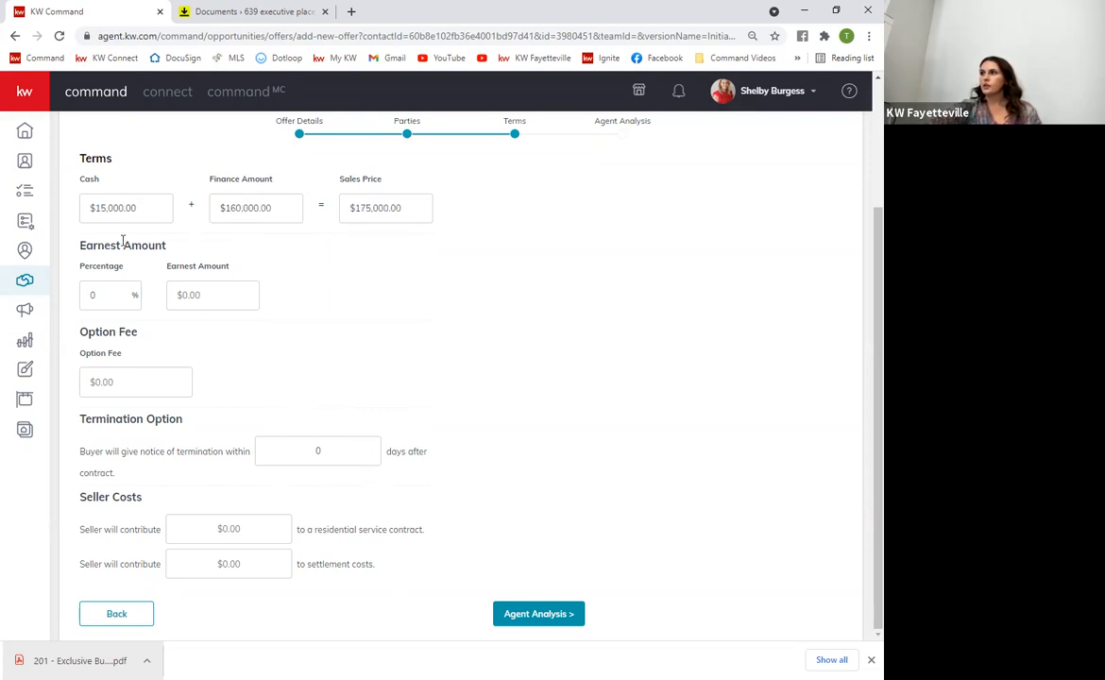
click(546, 615)
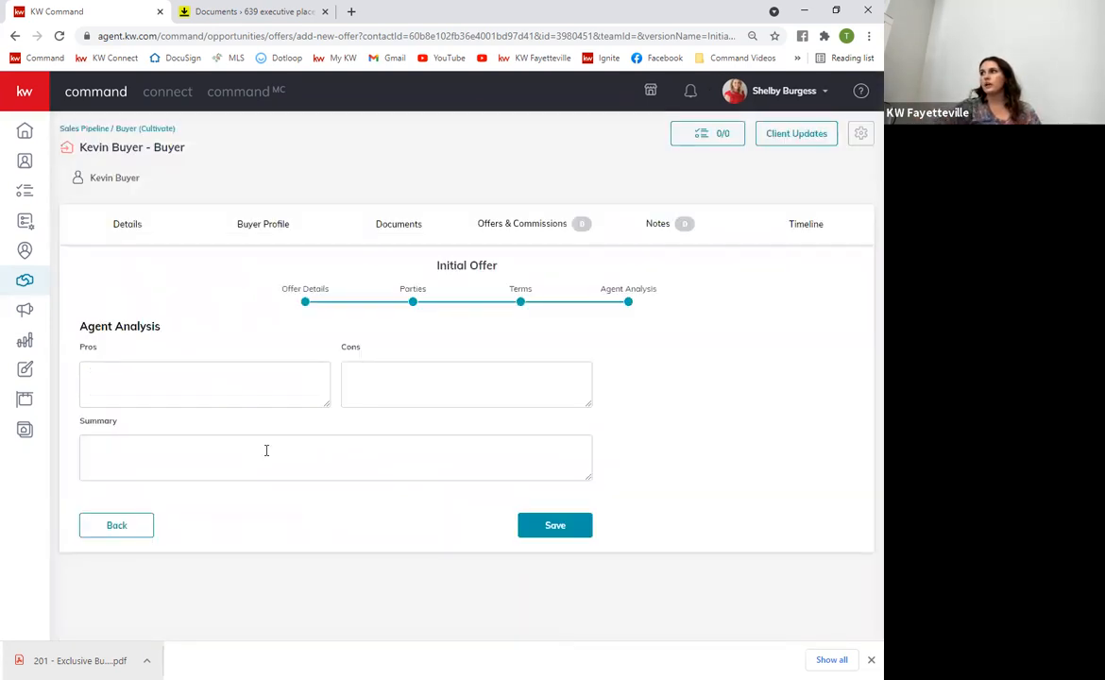
Save the $175,000.00 Initial Offer and mark it Accepted in the Offer Timeline
click(548, 527)
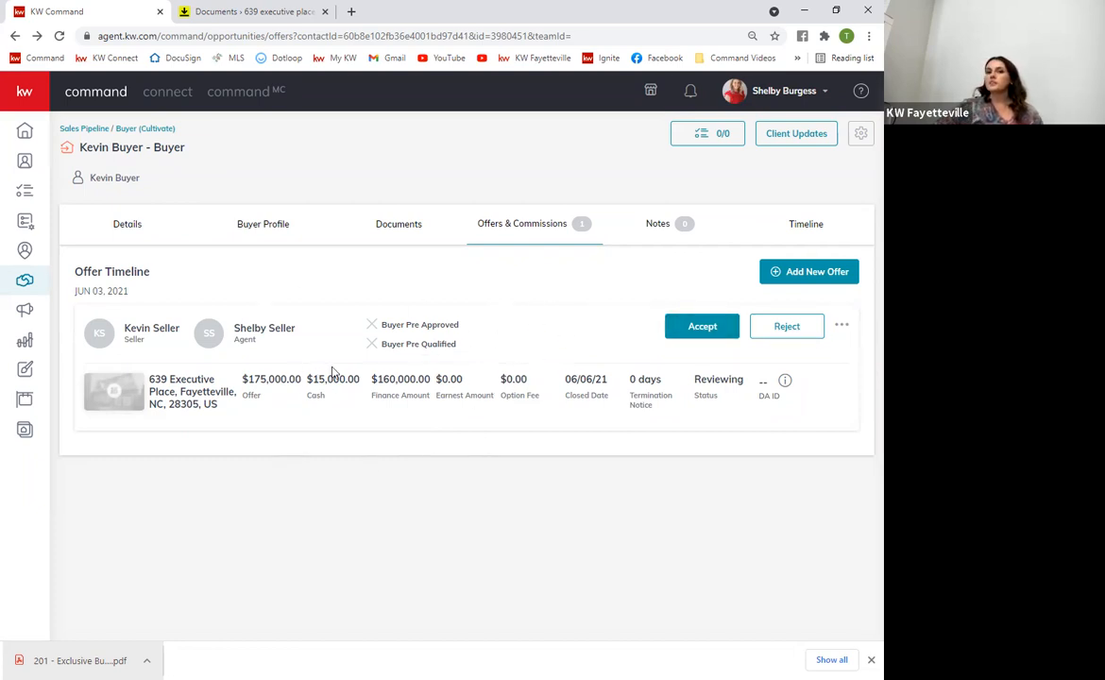
click(702, 329)
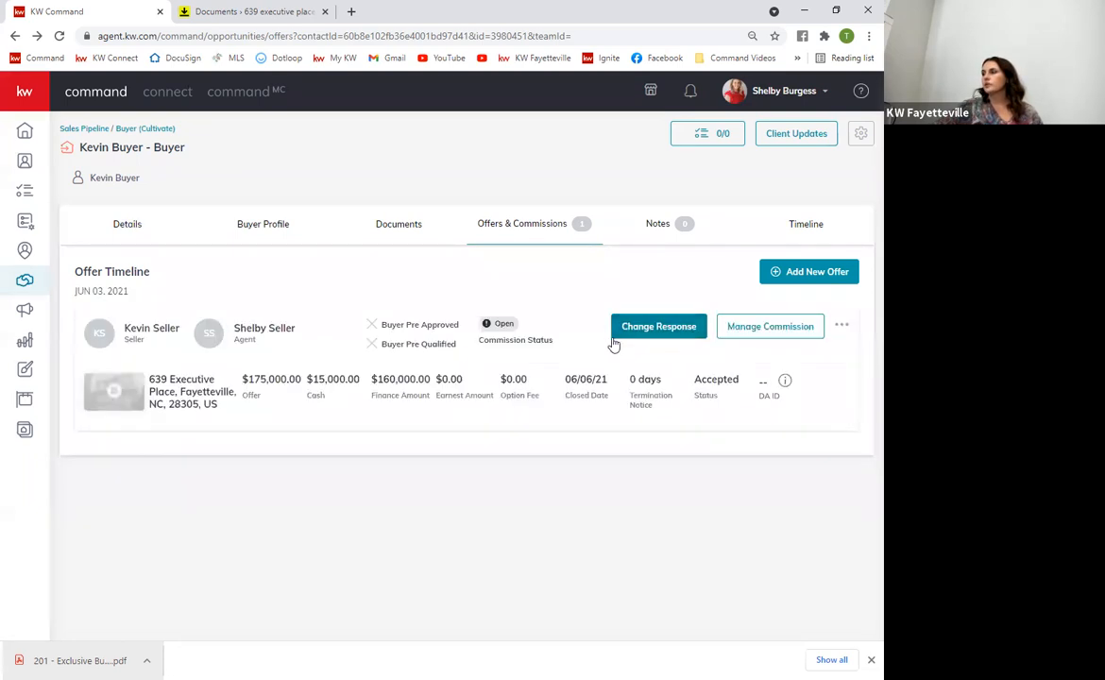
Review the accepted offer's commission: $5,250.00 total at 3.0%, $3,360.00 to the agent
click(761, 331)
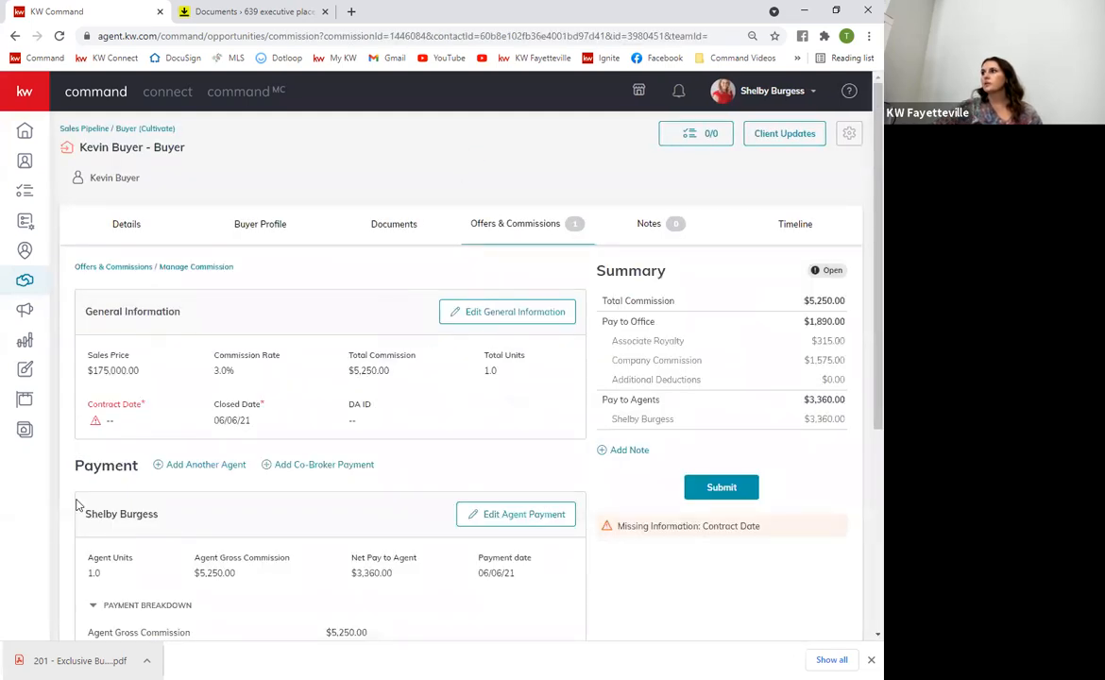
scroll(279, 531, down, 1)
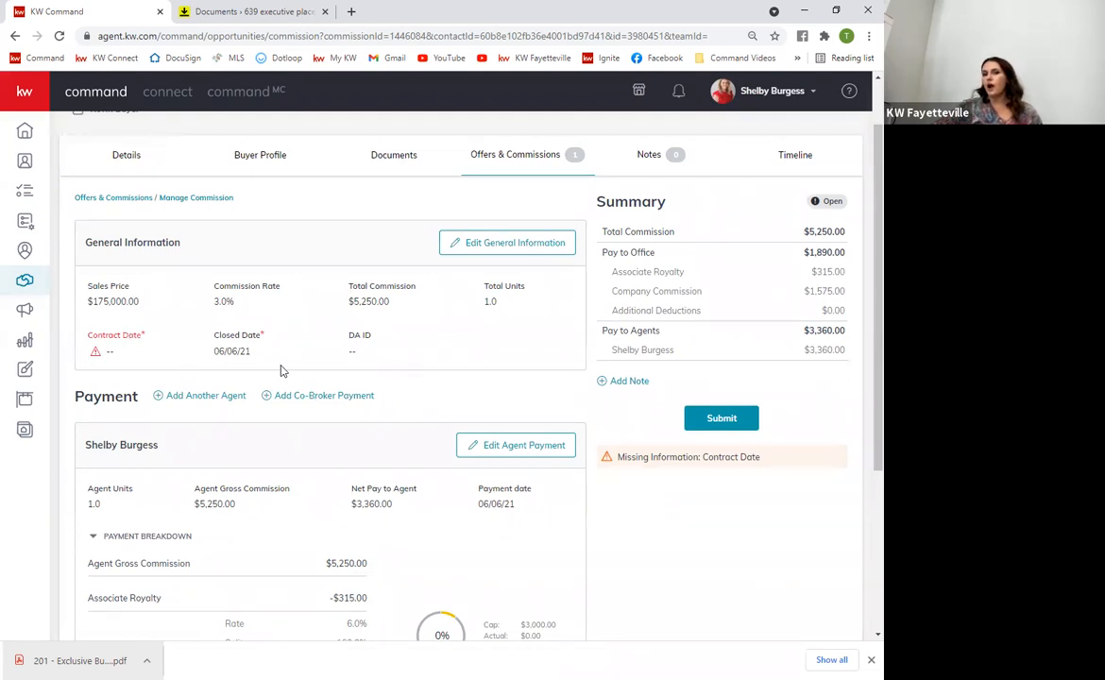
scroll(505, 436, up, 1)
scroll(523, 444, down, 4)
scroll(453, 425, up, 4)
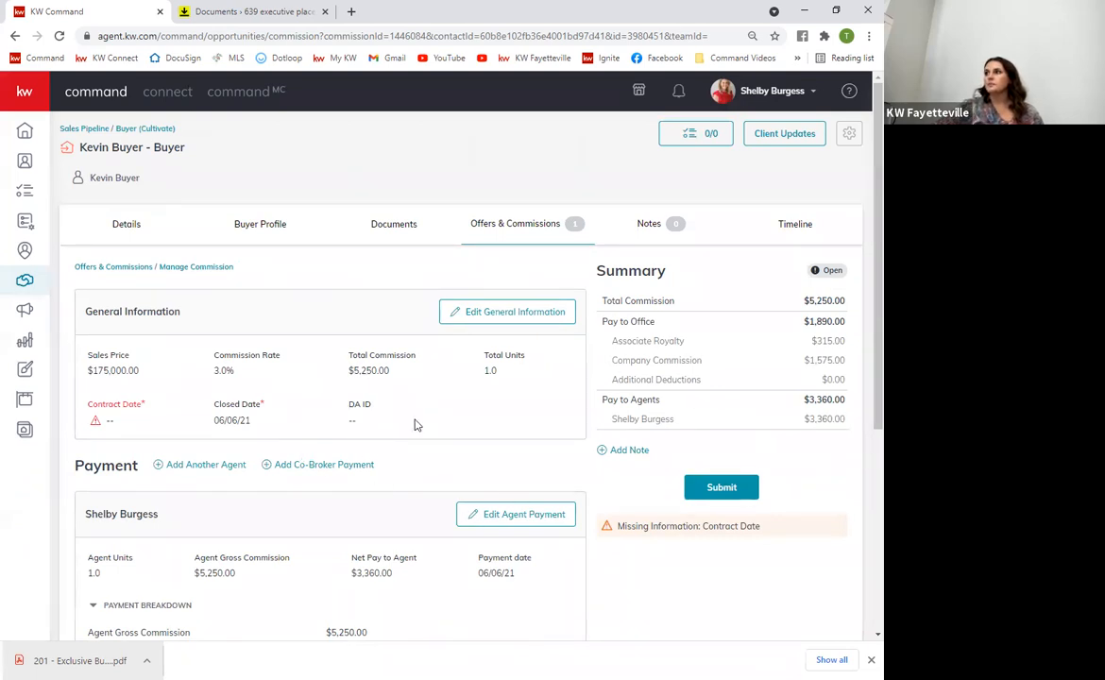
scroll(430, 541, down, 3)
scroll(430, 529, up, 3)
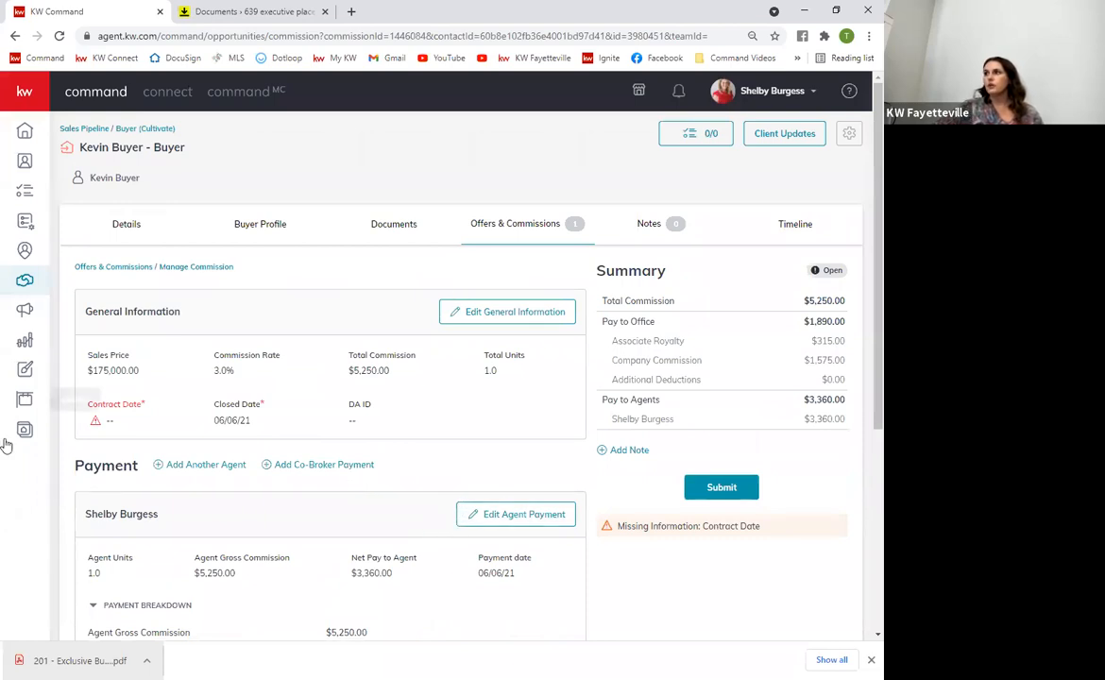
Set the commission's Contract Date to 06/01/21 and save the general information
click(506, 311)
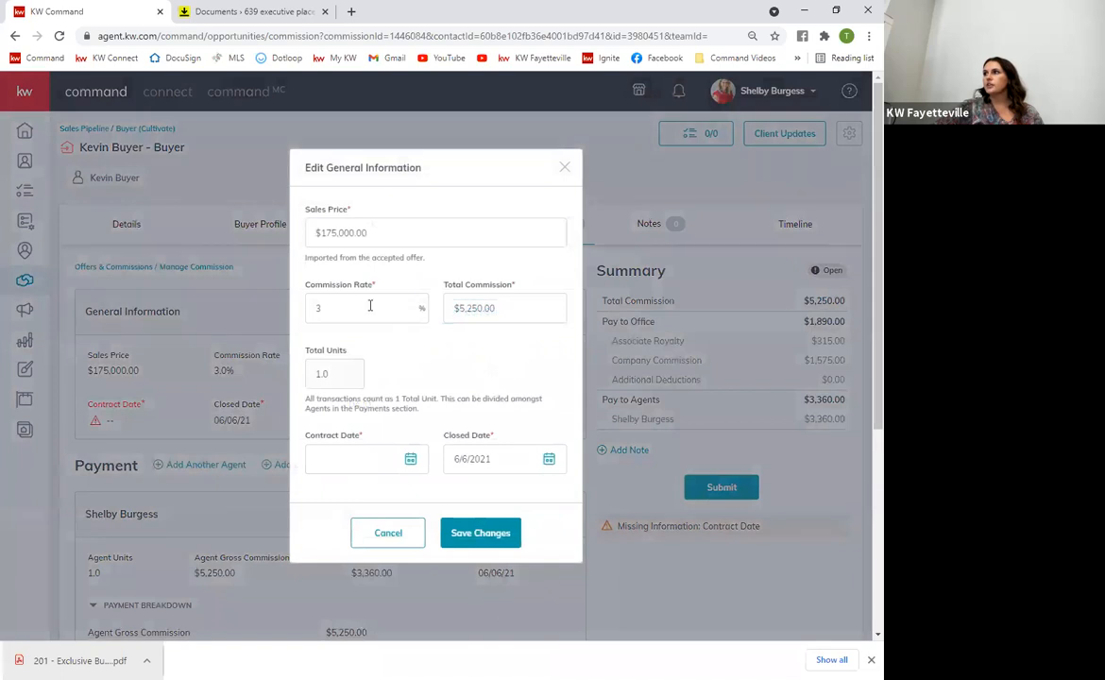
click(409, 460)
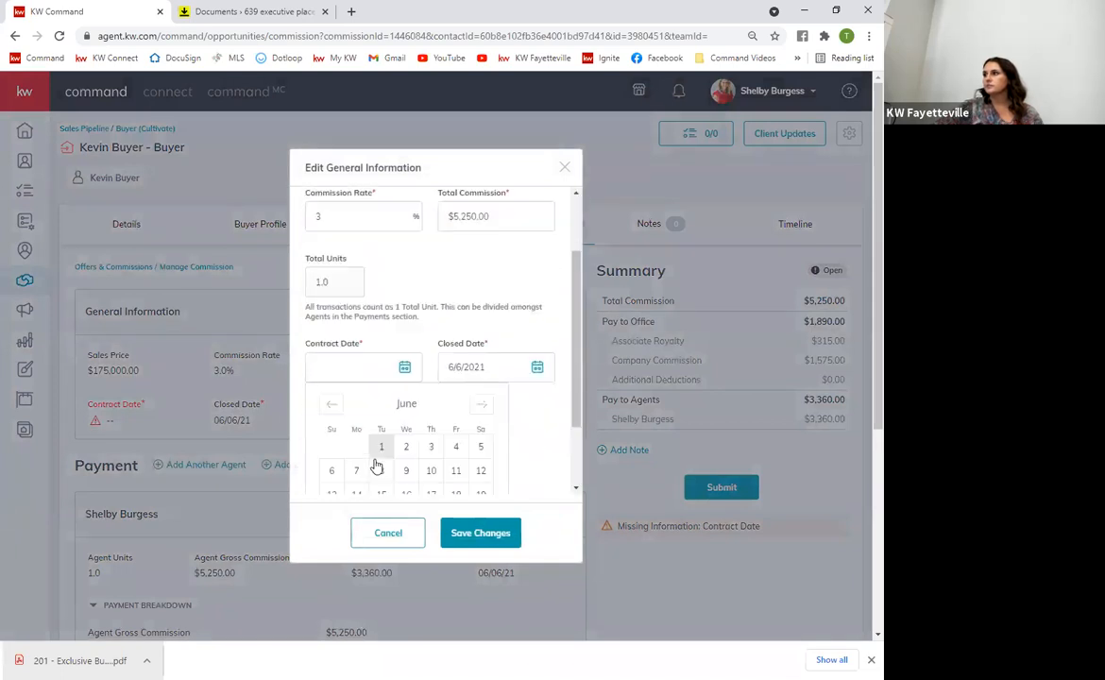
click(377, 348)
click(475, 535)
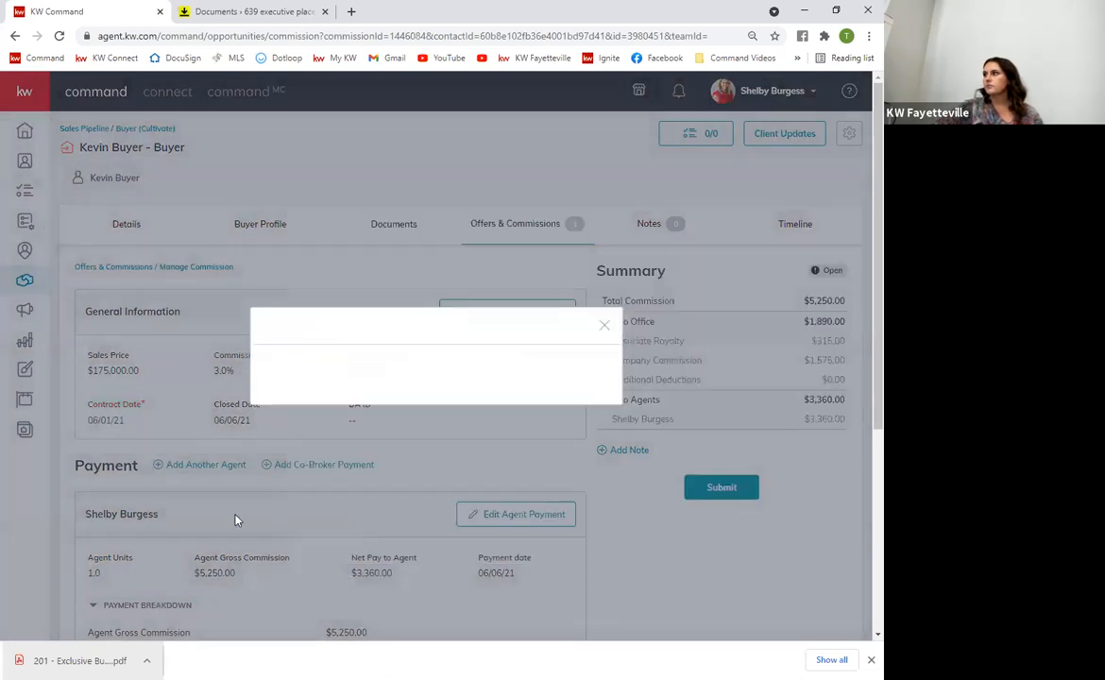
scroll(236, 525, down, 3)
scroll(254, 530, up, 3)
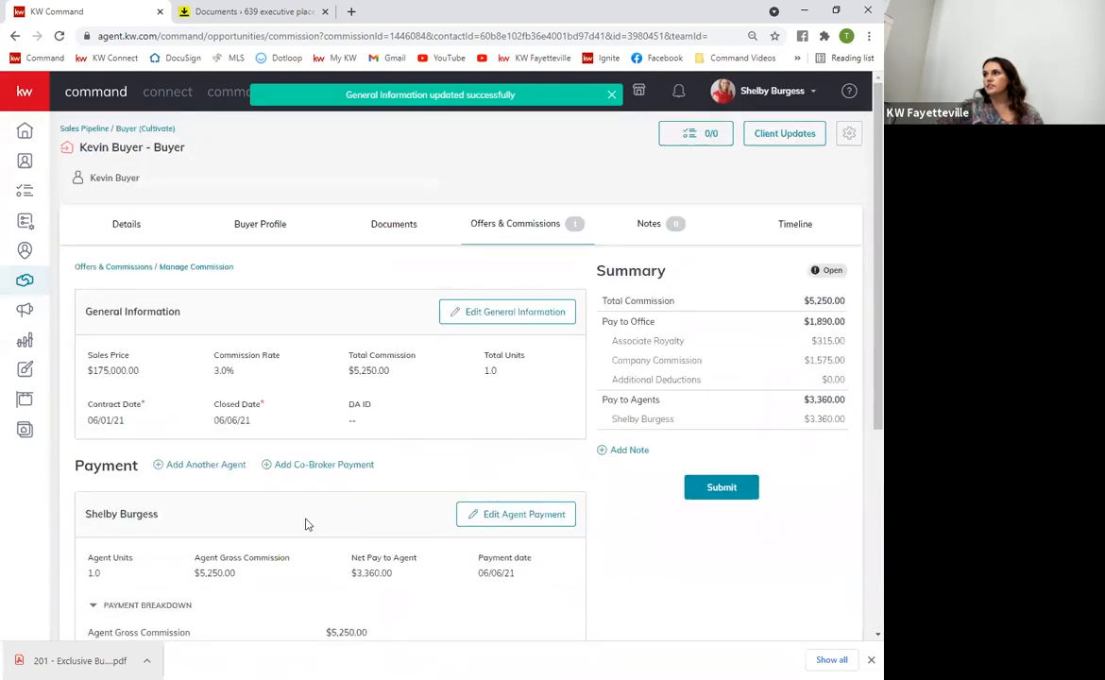
scroll(375, 547, down, 3)
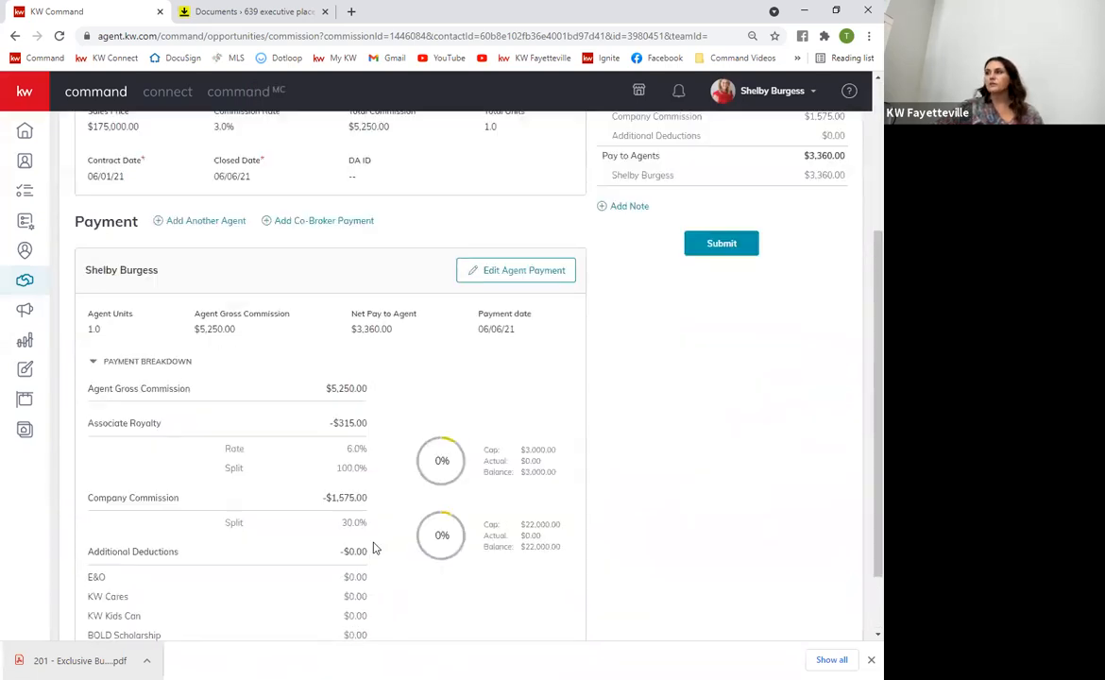
scroll(335, 538, up, 3)
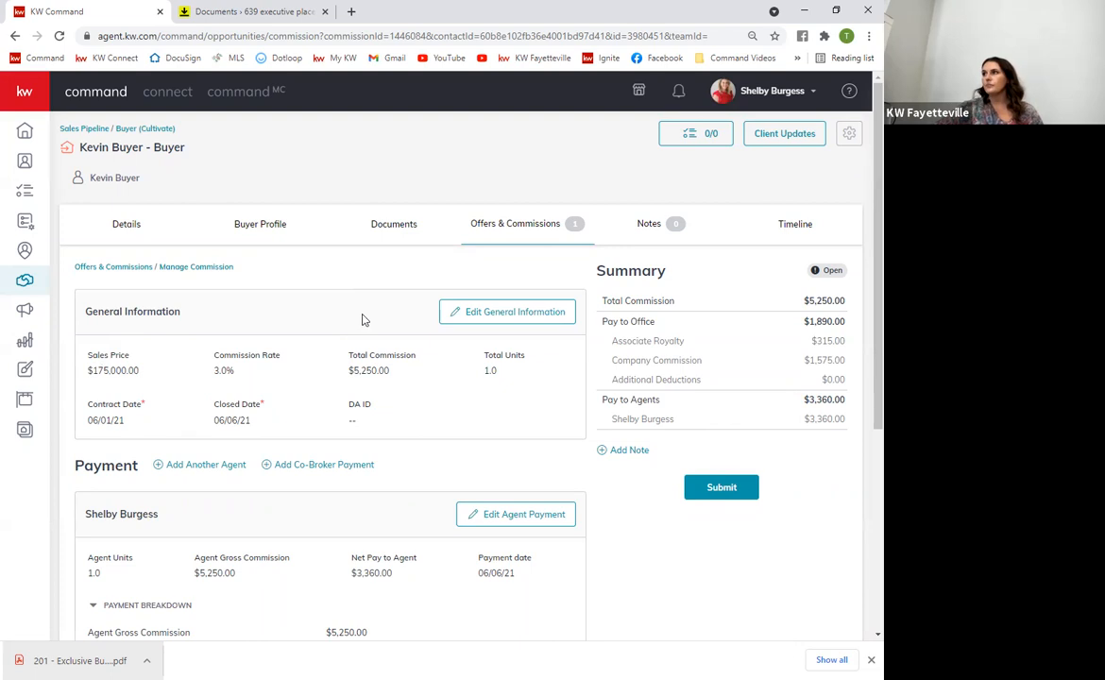
Return to the buyer opportunity and show its Under Contract documents checklist
click(279, 233)
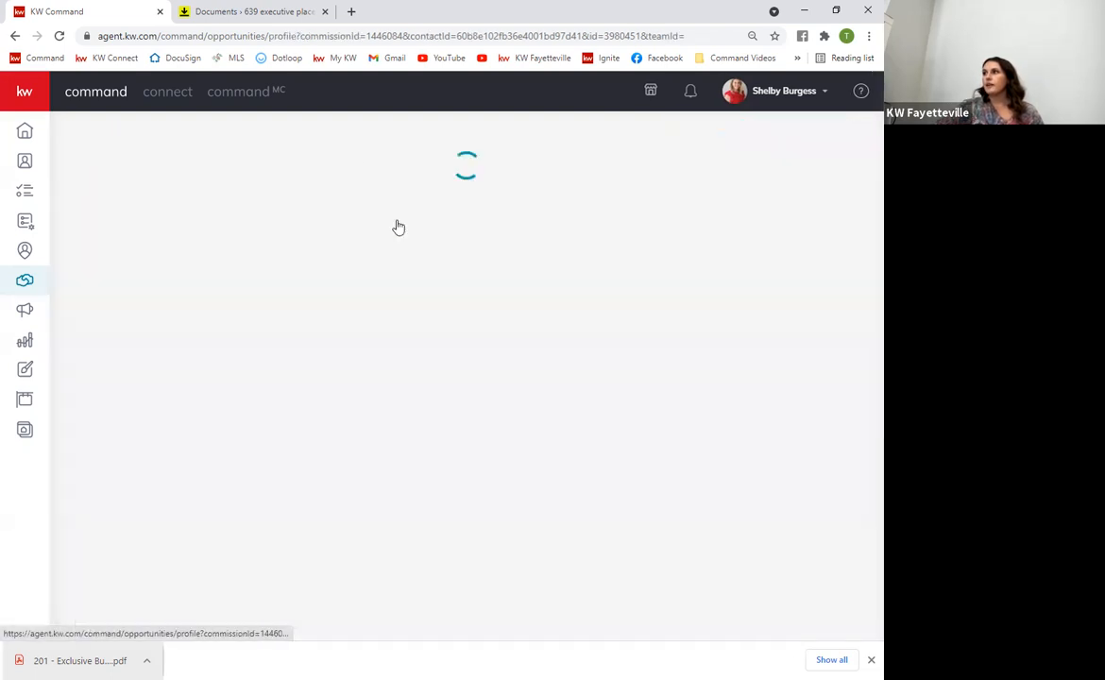
click(416, 225)
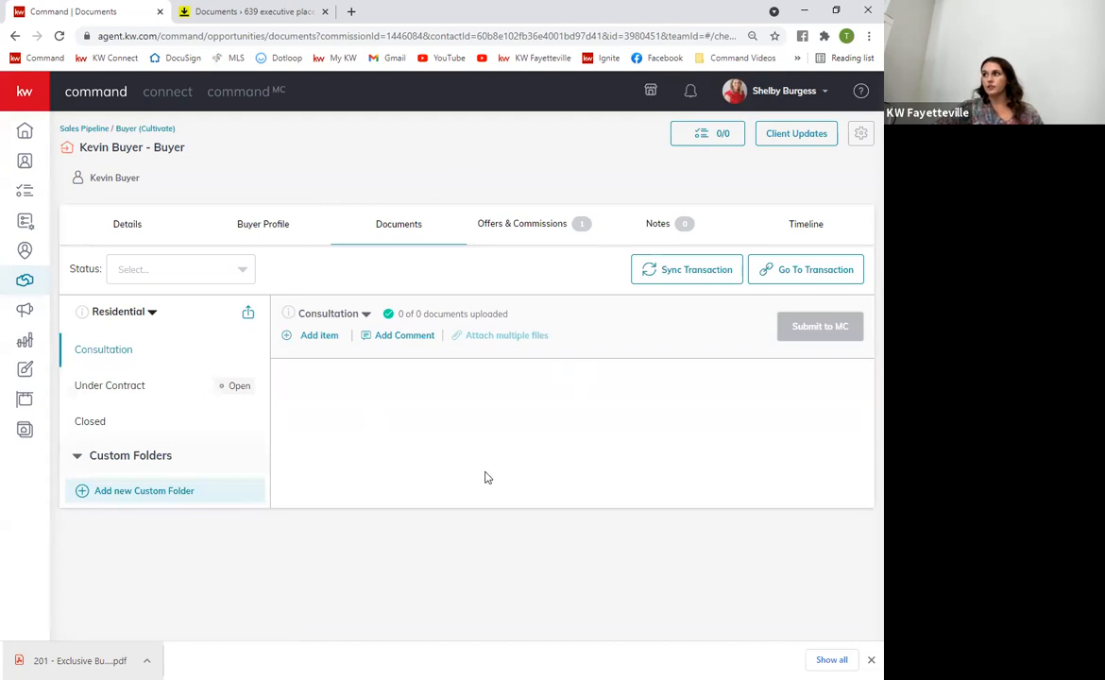
click(122, 386)
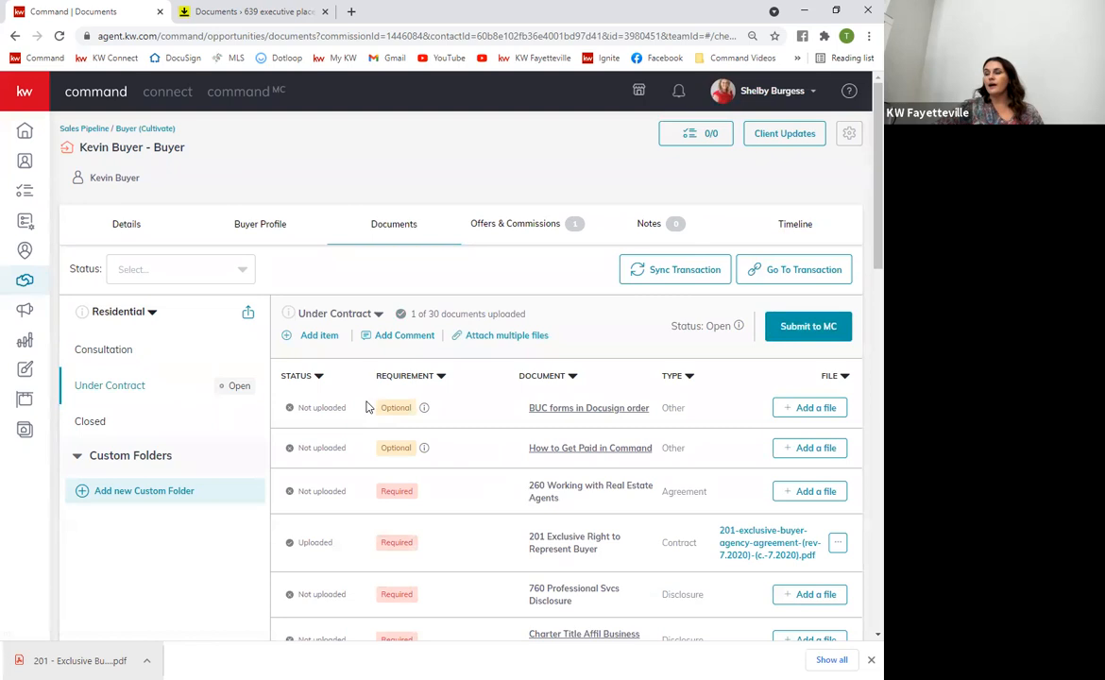
Start an Under Contract checklist comment, @-mention a team member, then discard it unsent
click(400, 337)
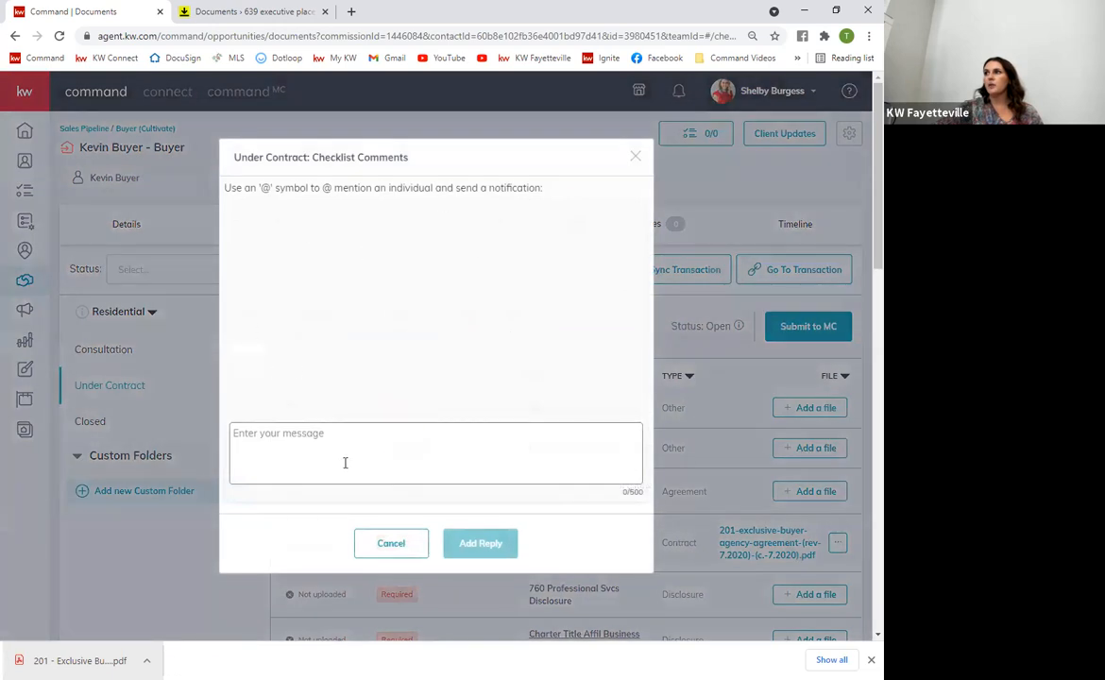
mouse_move(225, 187)
mouse_down()
mouse_move(556, 183)
mouse_move(250, 182)
mouse_move(221, 193)
mouse_up()
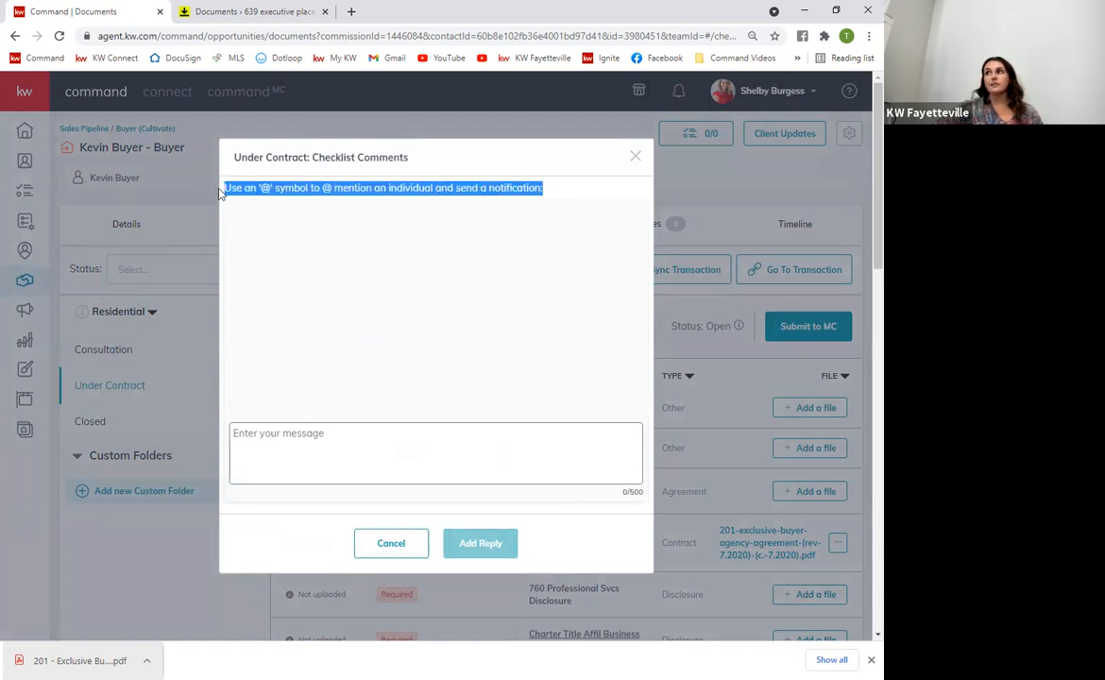
click(323, 189)
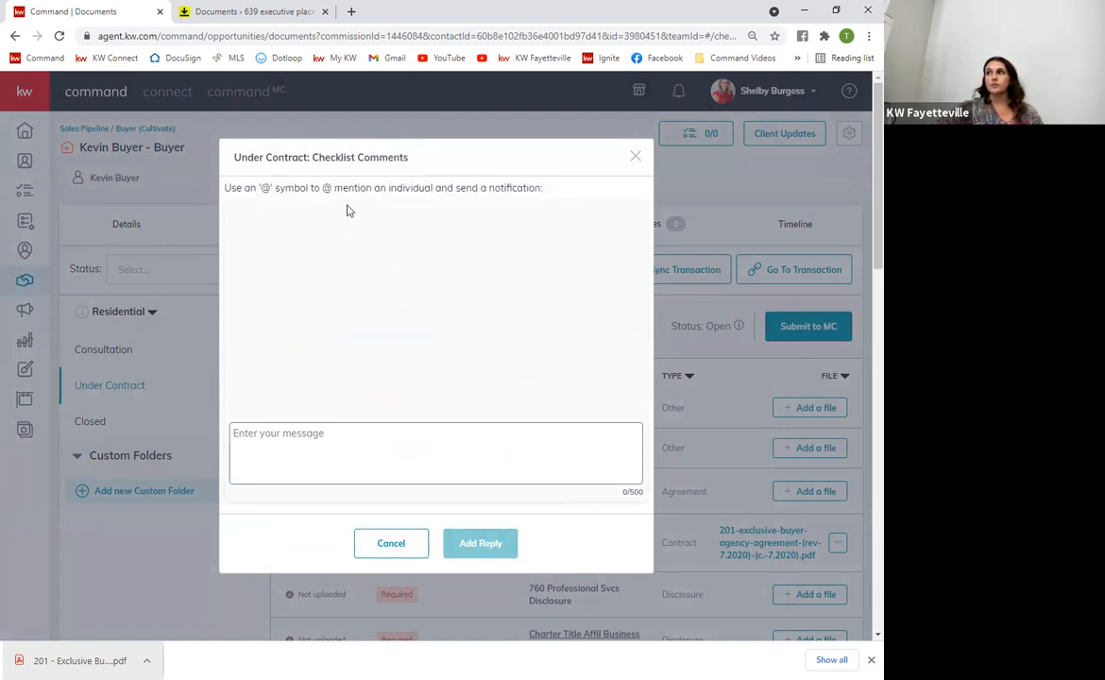
click(374, 444)
text(@)
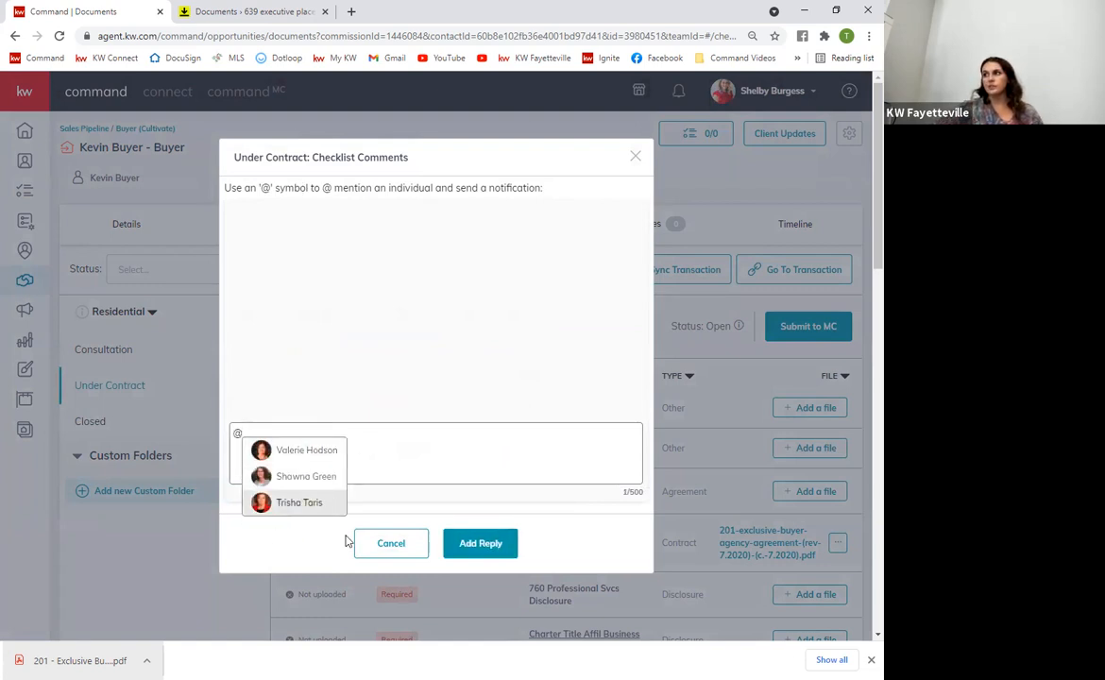
click(312, 476)
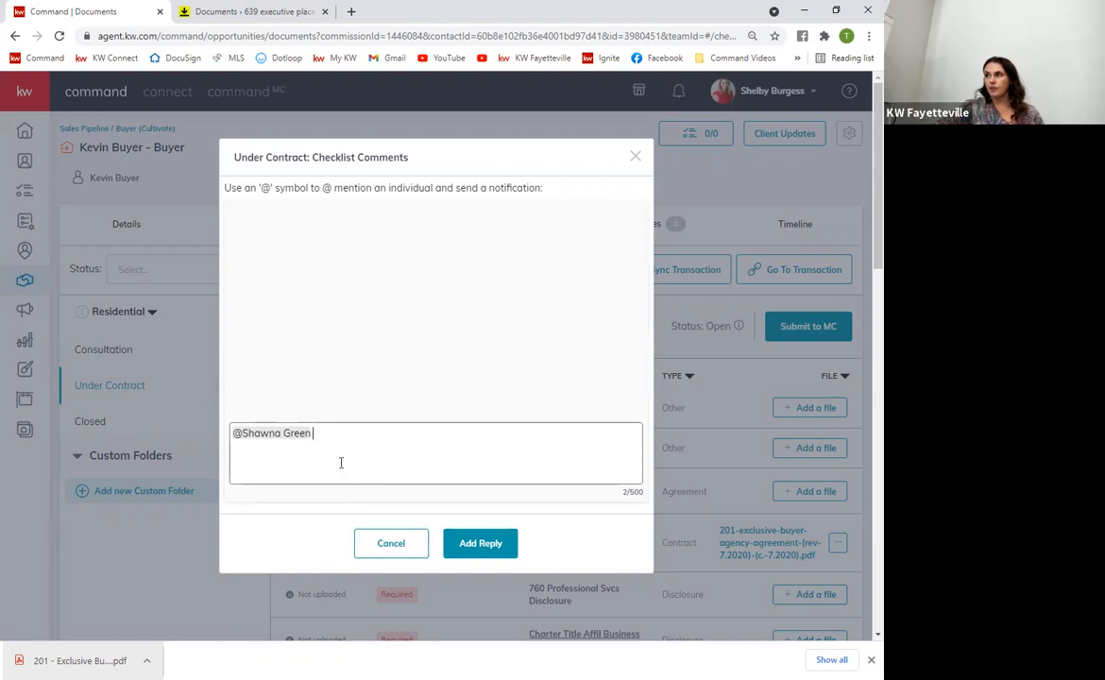
click(393, 548)
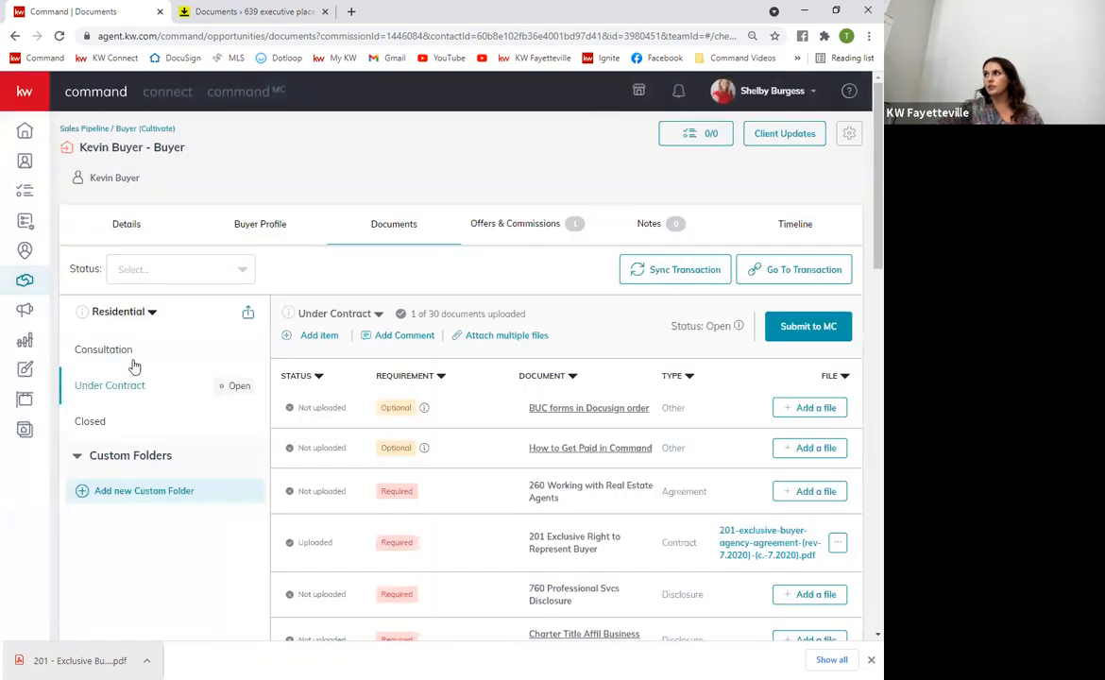
Check notifications, then retry a checklist comment with an @ mention, delete it, and cancel
click(679, 94)
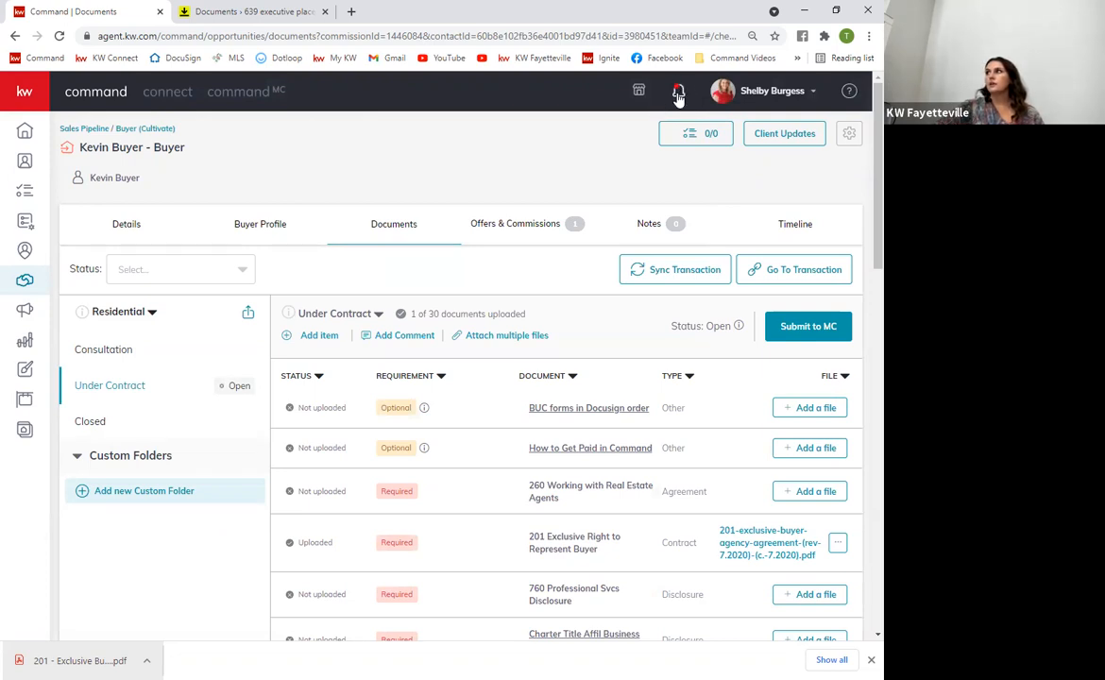
click(678, 95)
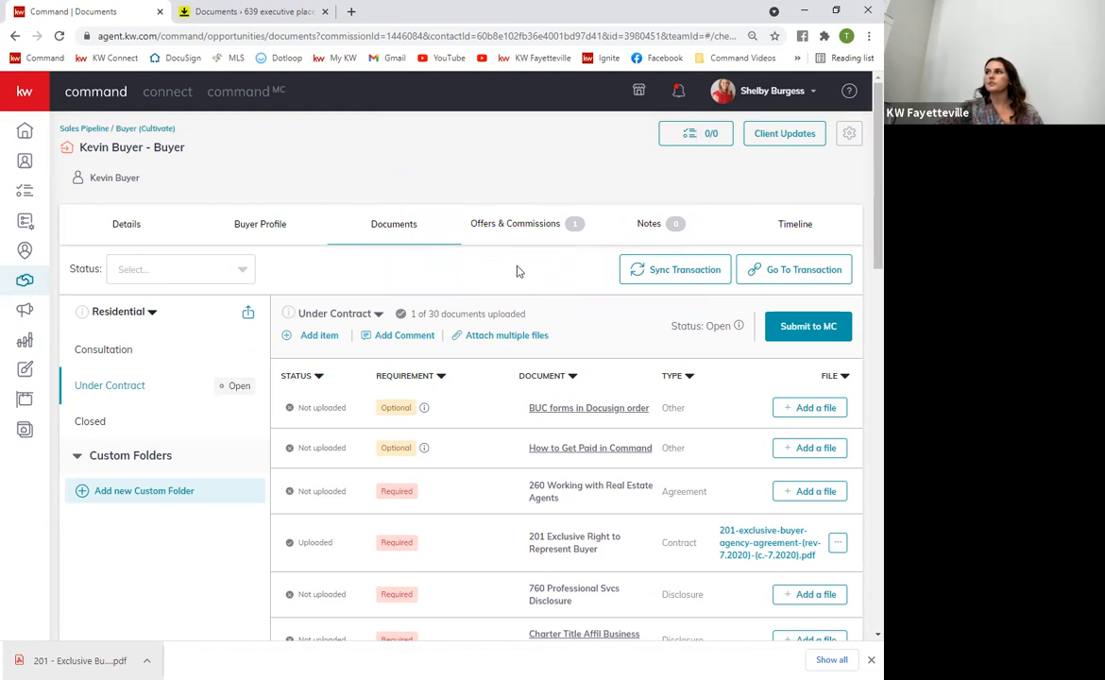
click(403, 336)
click(377, 448)
text(@)
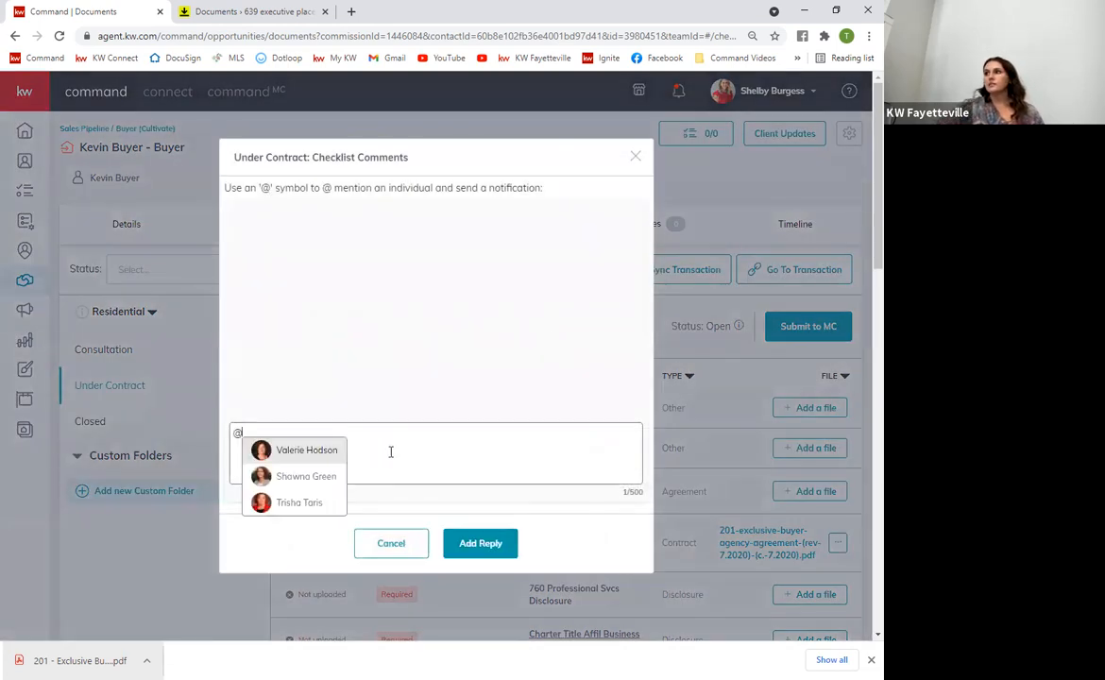
key(BackSpace)
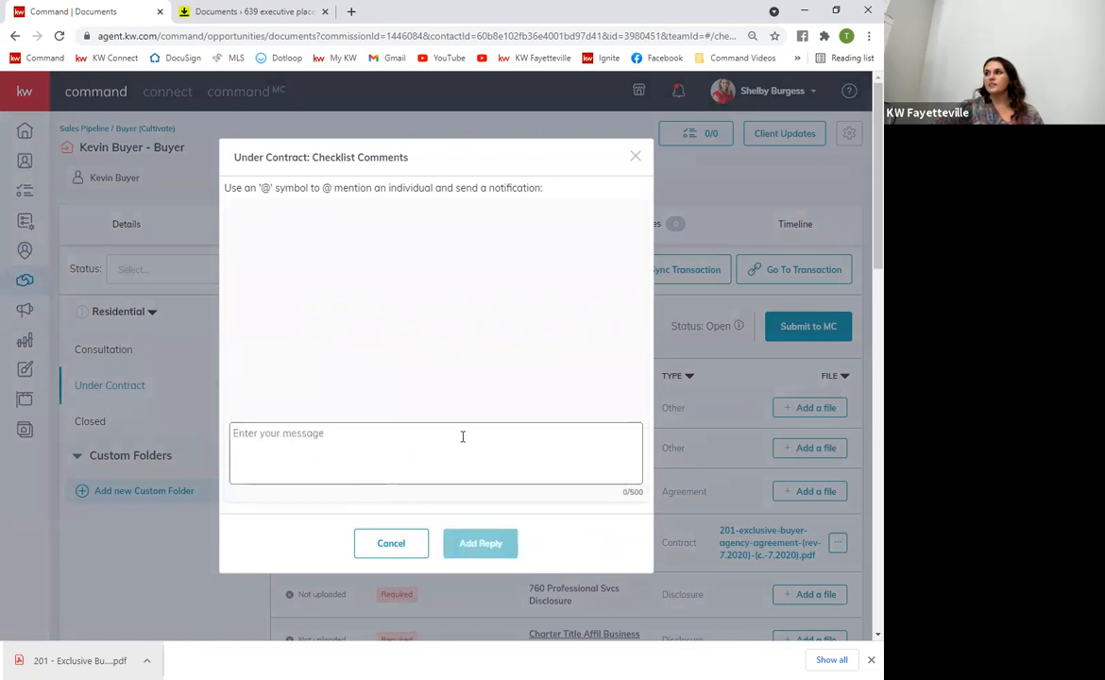
click(391, 541)
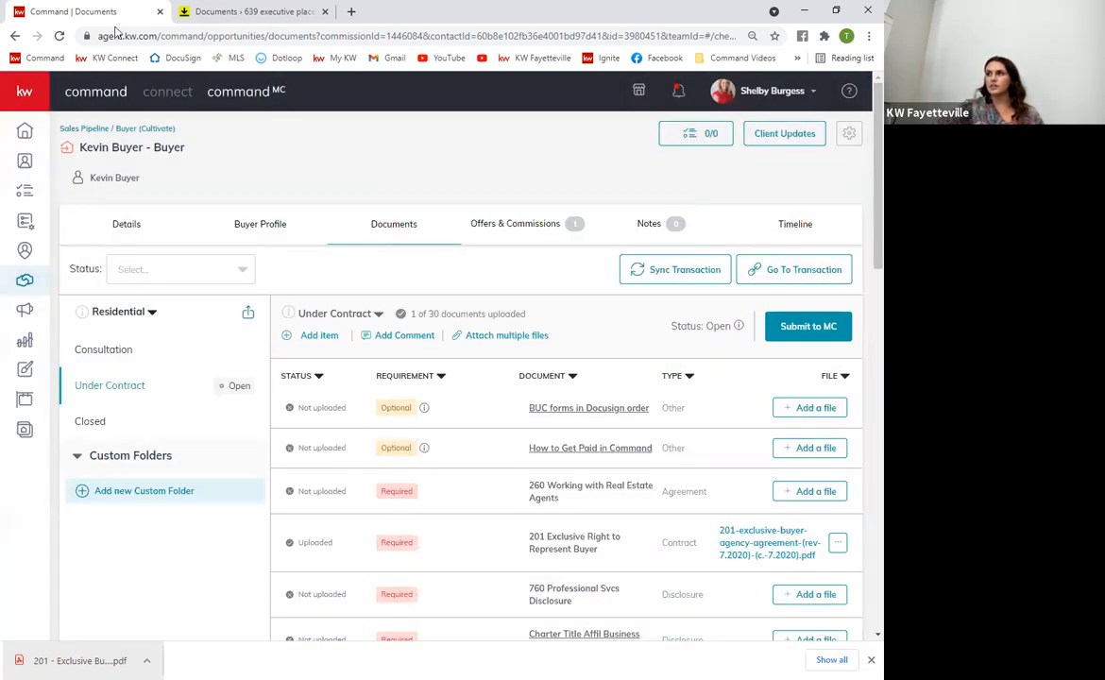